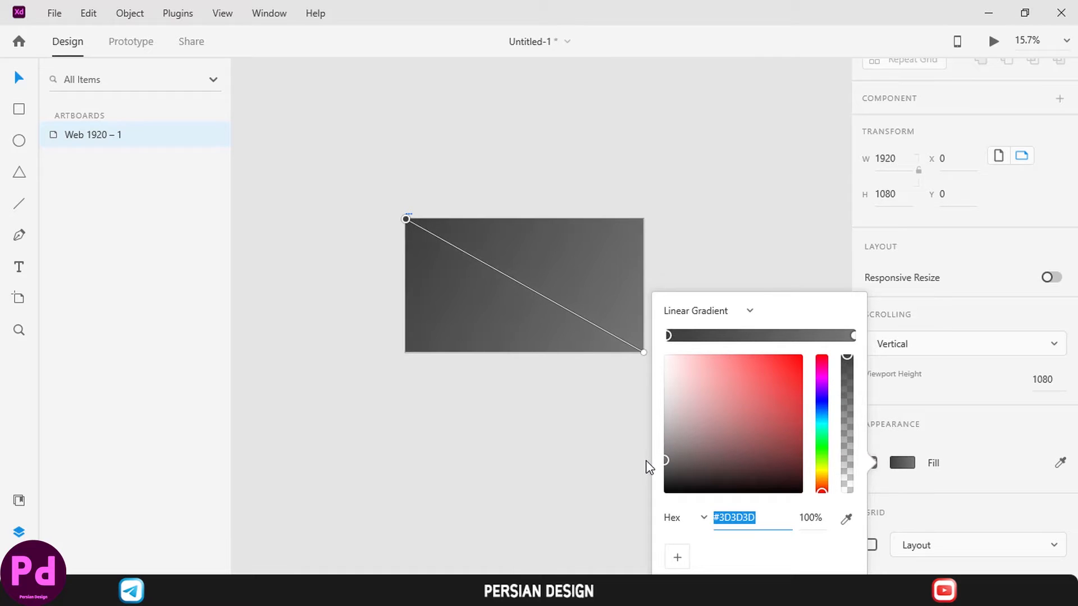
# Set the artboard's linear gradient fill to #313131 at the start stop and #141414 at the end stop.
pyautogui.write('313131')
pyautogui.press('Return')
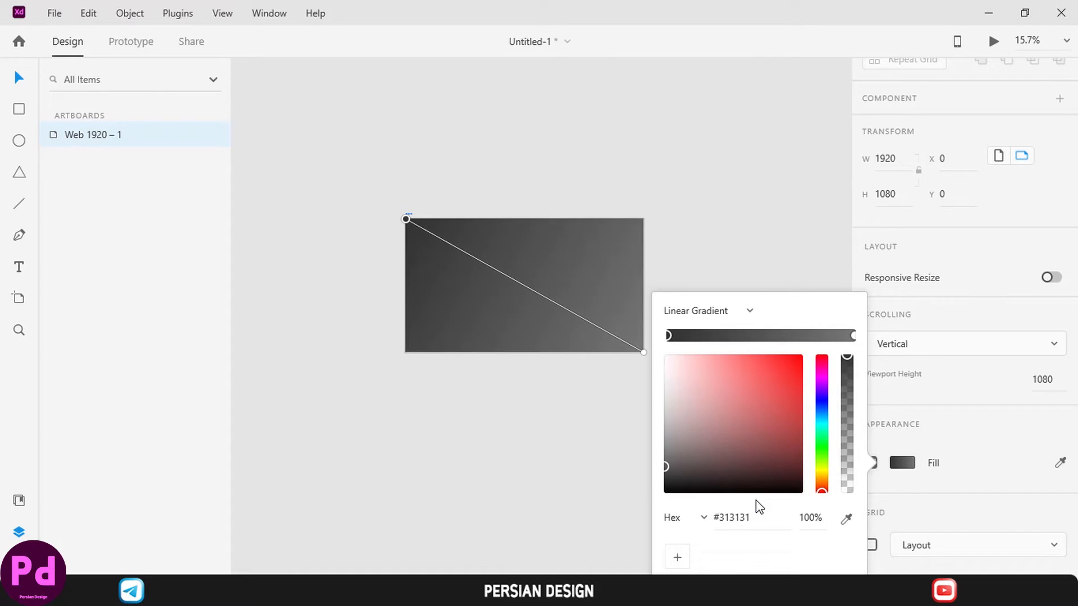
pyautogui.click(853, 335)
pyautogui.moveTo(664, 429); pyautogui.dragTo(642, 482)
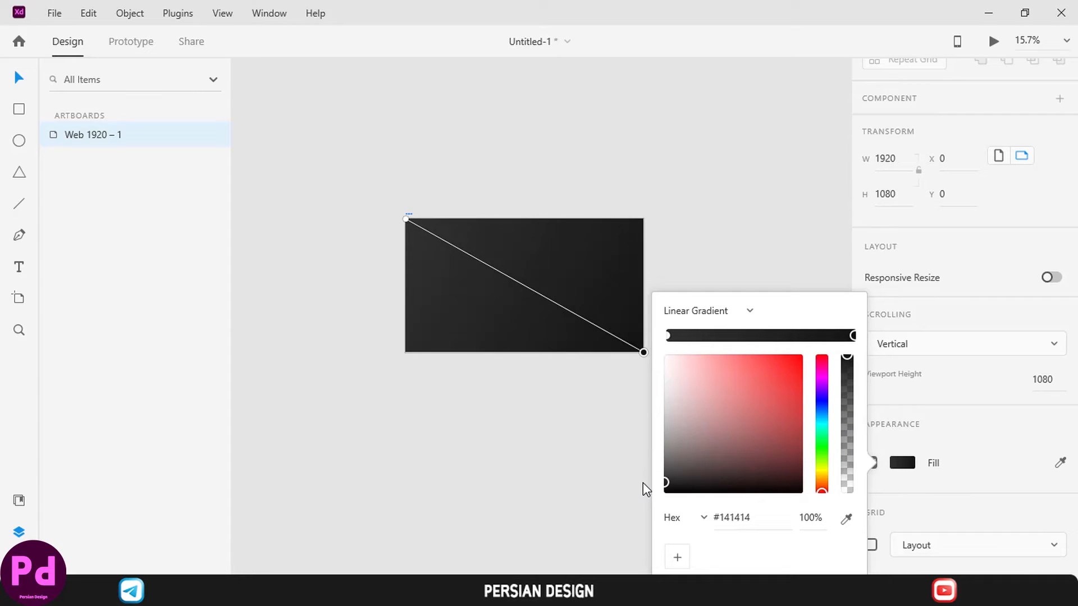
pyautogui.click(545, 435)
pyautogui.hotkey('ctrl', '0')
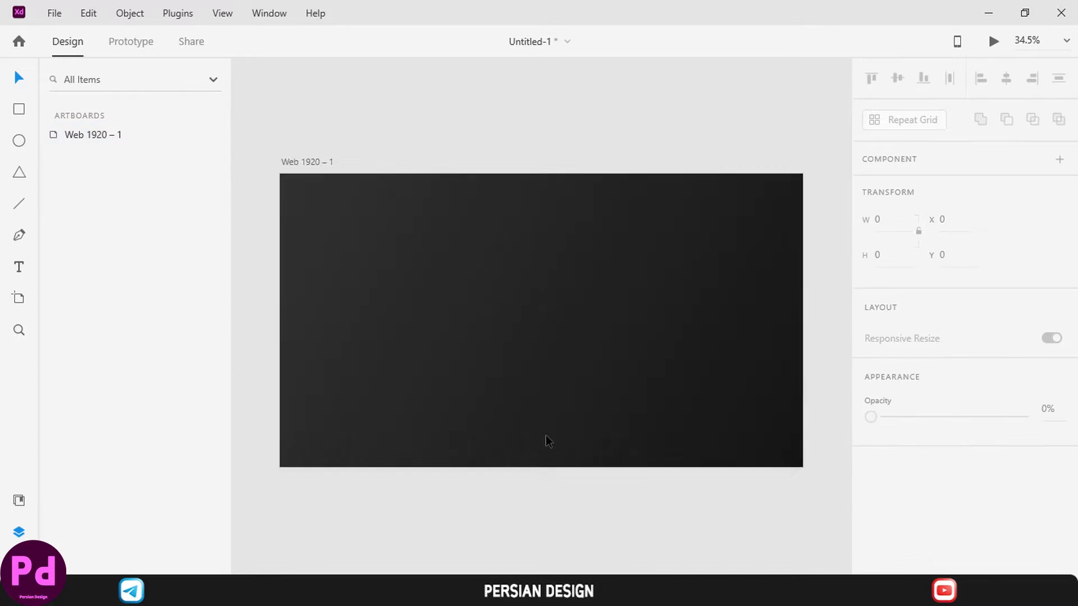
# Place margin guides on the artboard about 46 px from the top, 52 px inside both side edges, and at Y 1038.
pyautogui.click(465, 289)
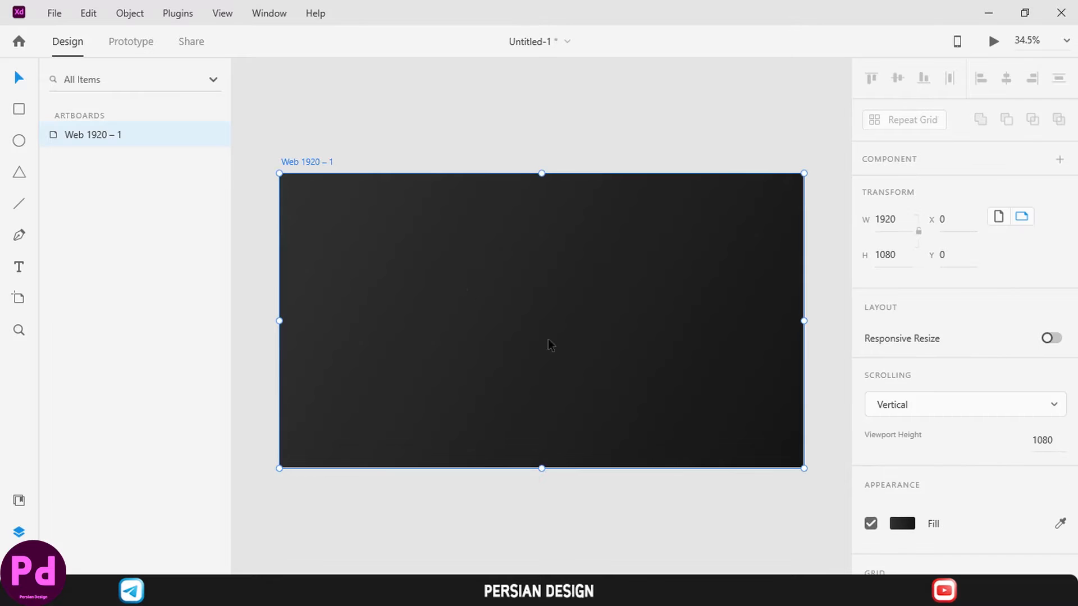
pyautogui.click(416, 308)
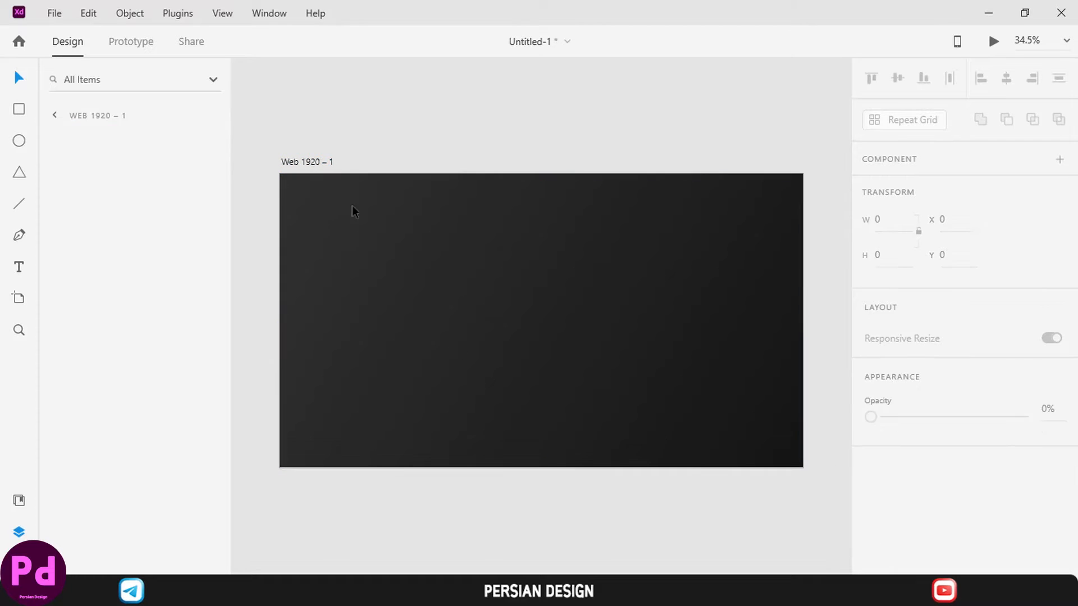
pyautogui.moveTo(372, 171); pyautogui.dragTo(375, 187)
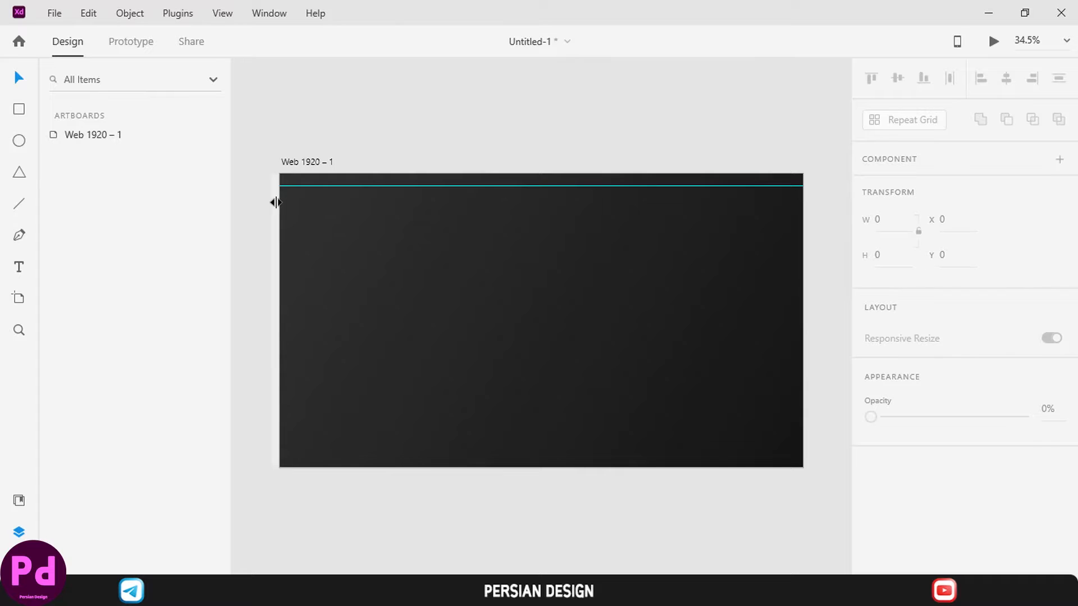
pyautogui.moveTo(277, 202); pyautogui.dragTo(788, 223)
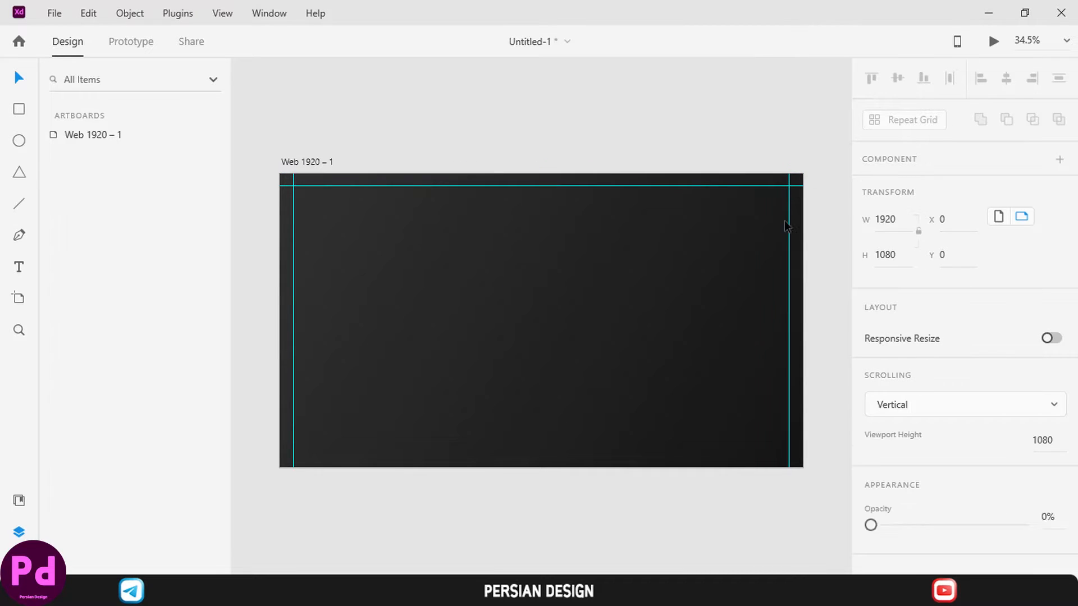
pyautogui.moveTo(633, 173); pyautogui.dragTo(608, 456)
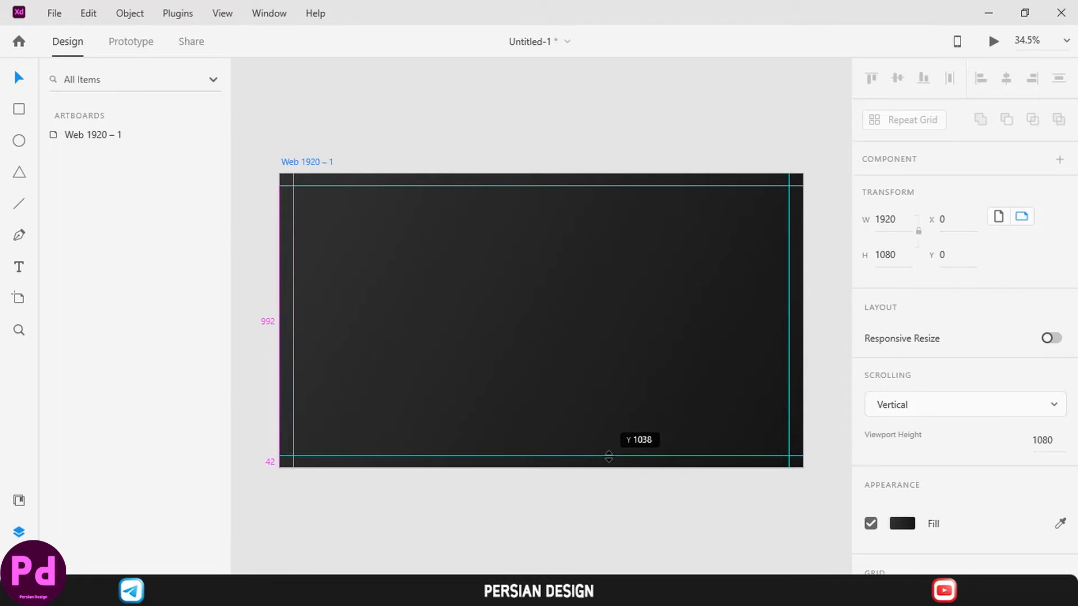
# Move the artboard gradient's start point from the upper-left corner inward to just past the centre, keeping the diagonal direction.
pyautogui.click(256, 240)
pyautogui.hotkey('ctrl', 'a')
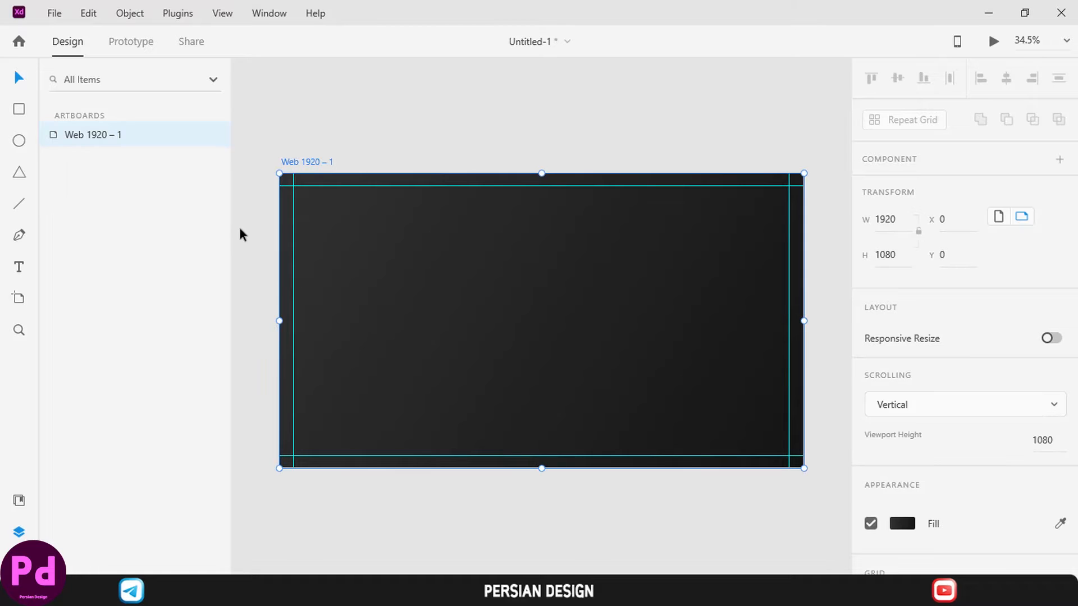
pyautogui.click(902, 524)
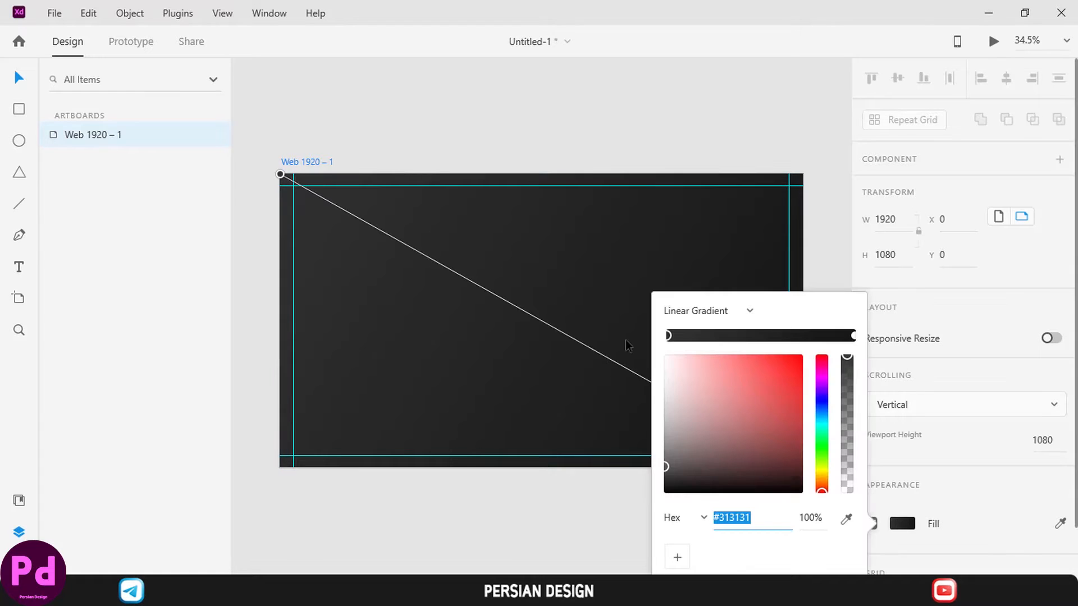
pyautogui.scroll(-4, 551, 312)
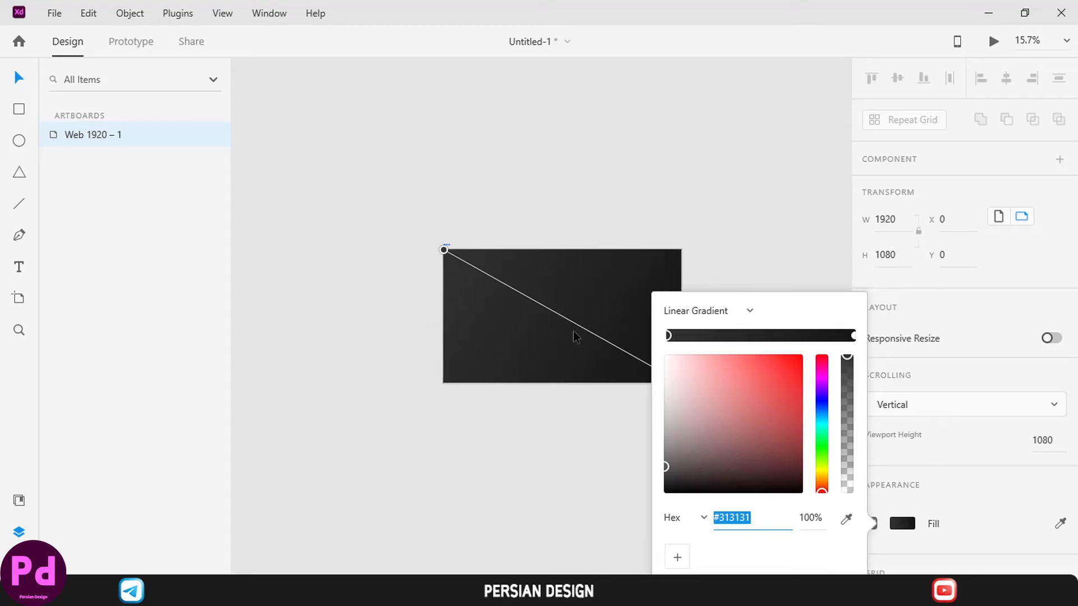
pyautogui.hscroll(2, 574, 332)
pyautogui.moveTo(618, 383)
pyautogui.mouseDown()
pyautogui.moveTo(523, 327)
pyautogui.moveTo(618, 383)
pyautogui.mouseUp()
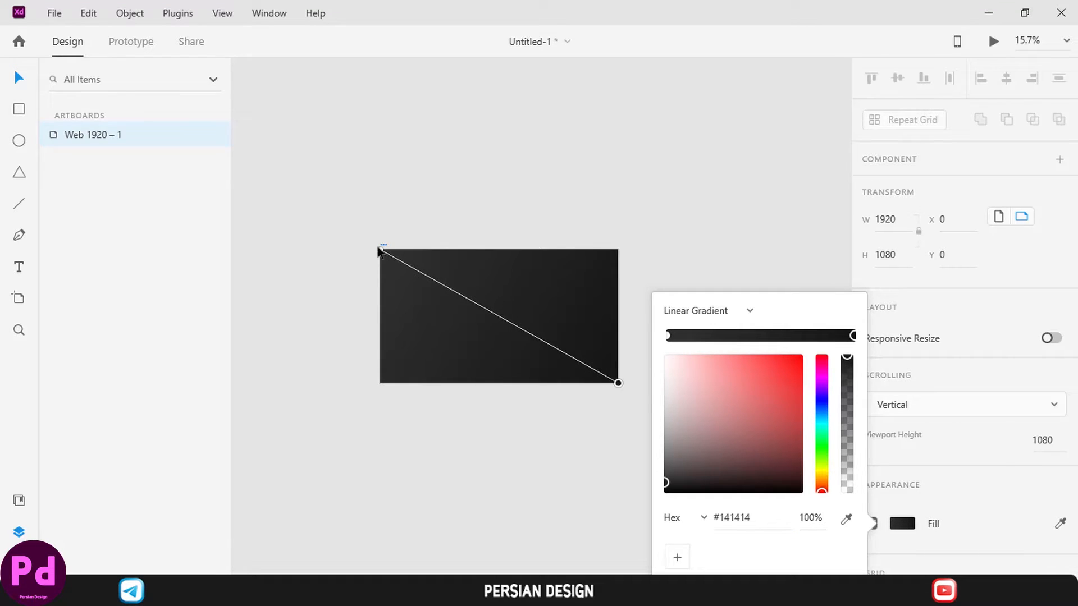
pyautogui.moveTo(379, 251); pyautogui.dragTo(530, 318)
pyautogui.click(492, 211)
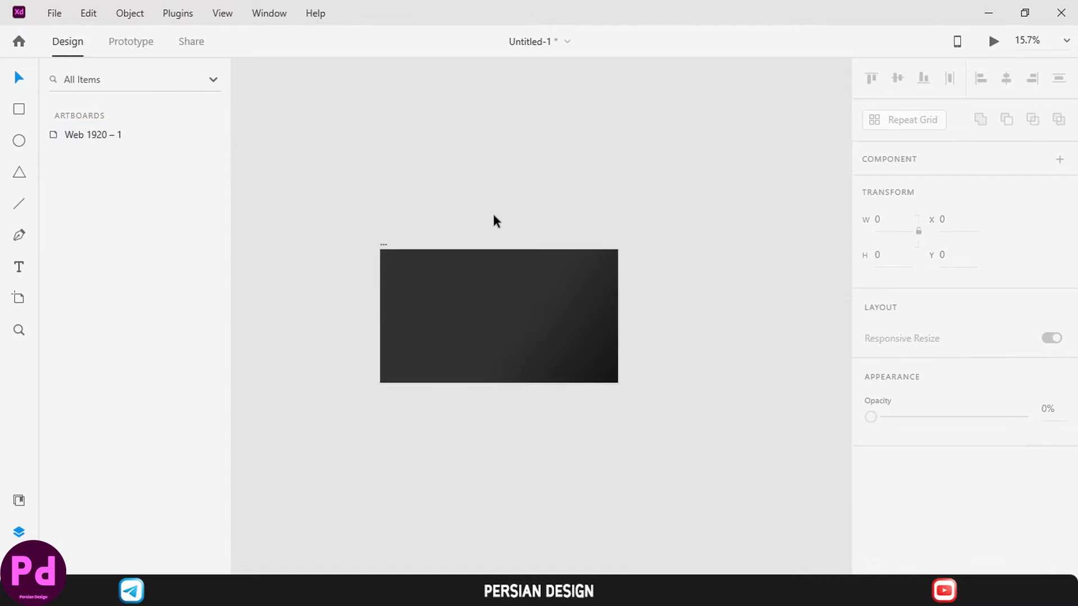
pyautogui.hotkey('ctrl', '0')
# Import NicePng_jack-daniels-png_786865.png, scale it to about 170 by 99 px, and align it to the upper-left guide corner.
pyautogui.click(56, 14)
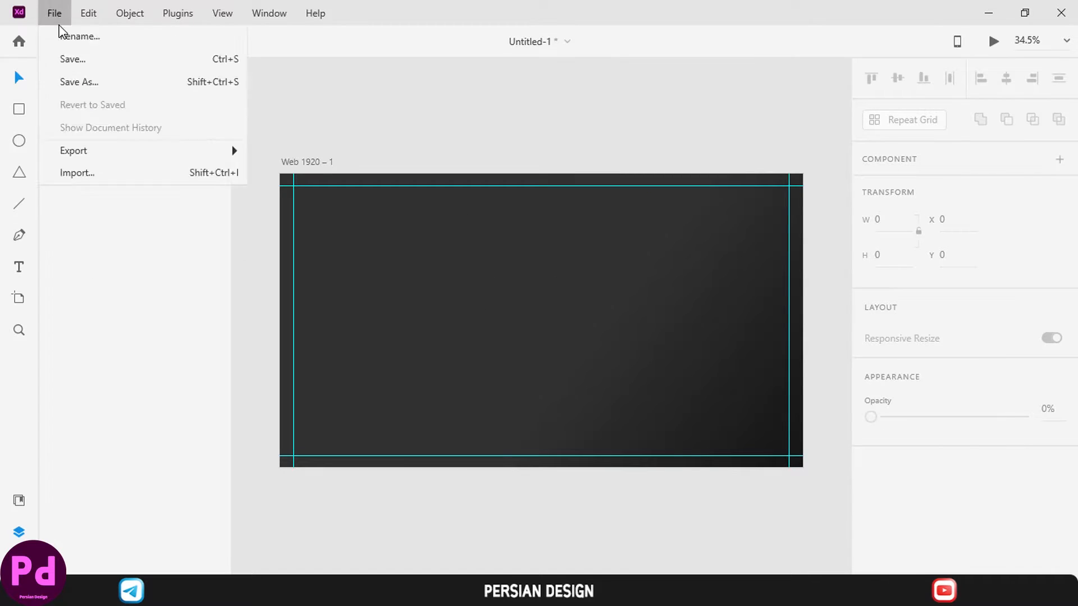
pyautogui.click(79, 337)
pyautogui.scroll(-2, 329, 245)
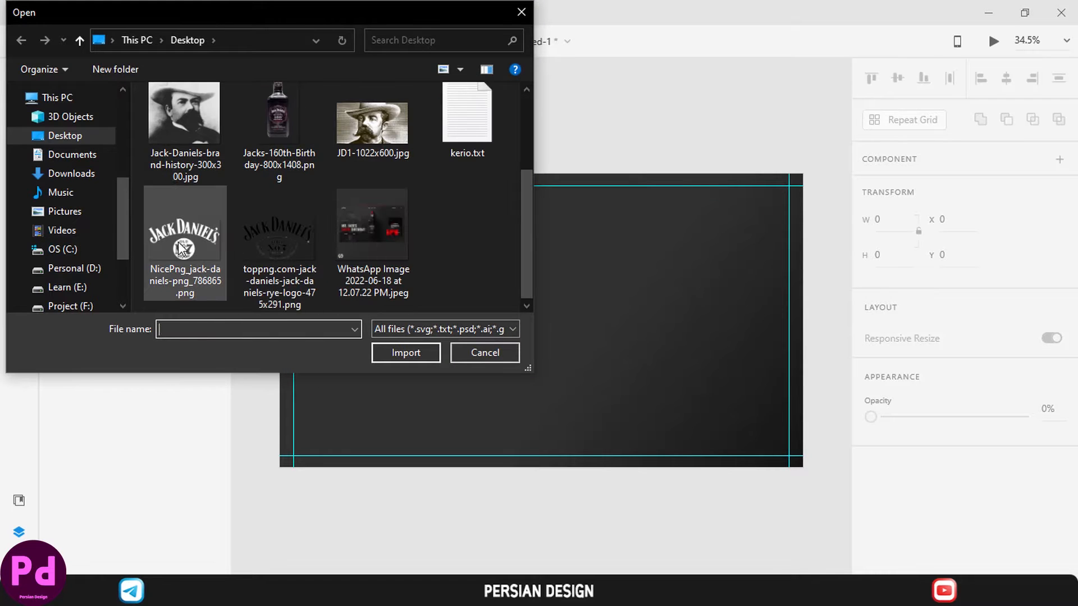
pyautogui.doubleClick(186, 236)
pyautogui.moveTo(555, 316); pyautogui.dragTo(368, 217)
pyautogui.moveTo(416, 257); pyautogui.dragTo(360, 213)
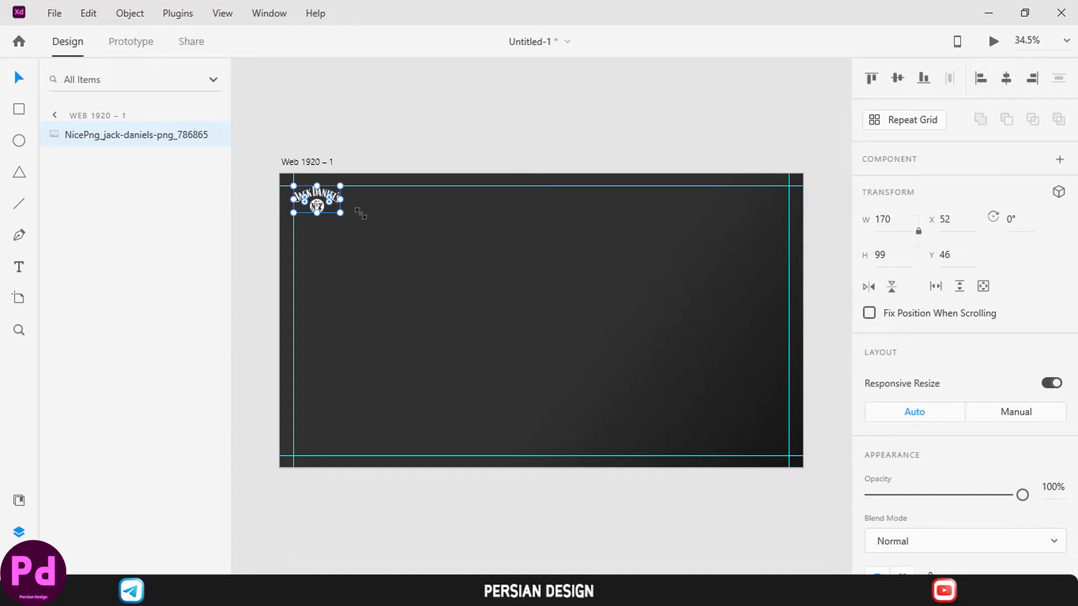
# Import JD1-1022x600.jpg, scale it to about 664 by 390 px, and place it against the left guide at about Y 412.
pyautogui.click(54, 13)
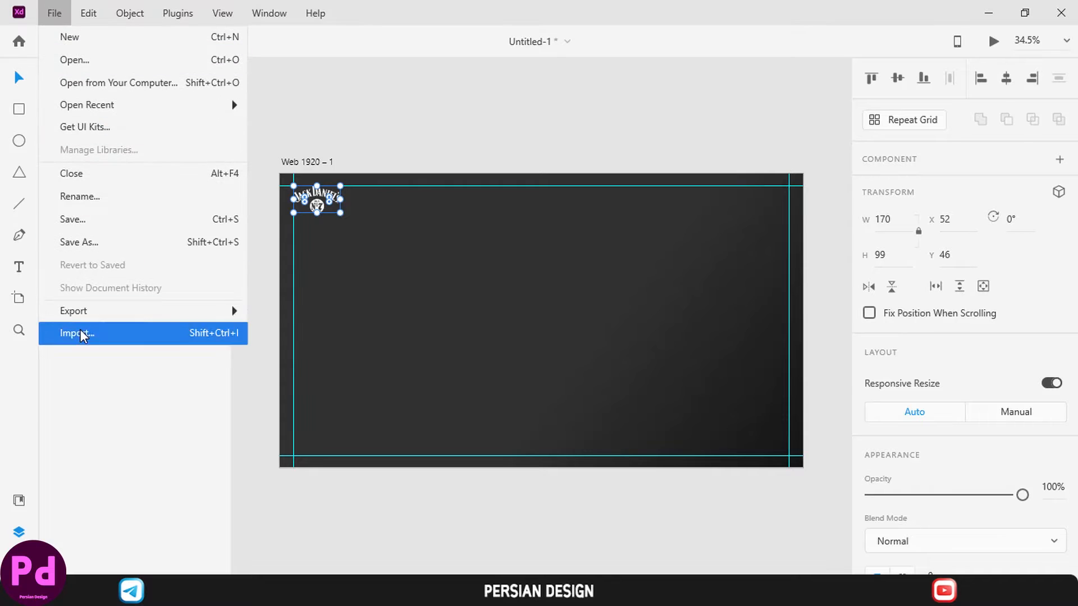
pyautogui.click(79, 330)
pyautogui.doubleClick(352, 237)
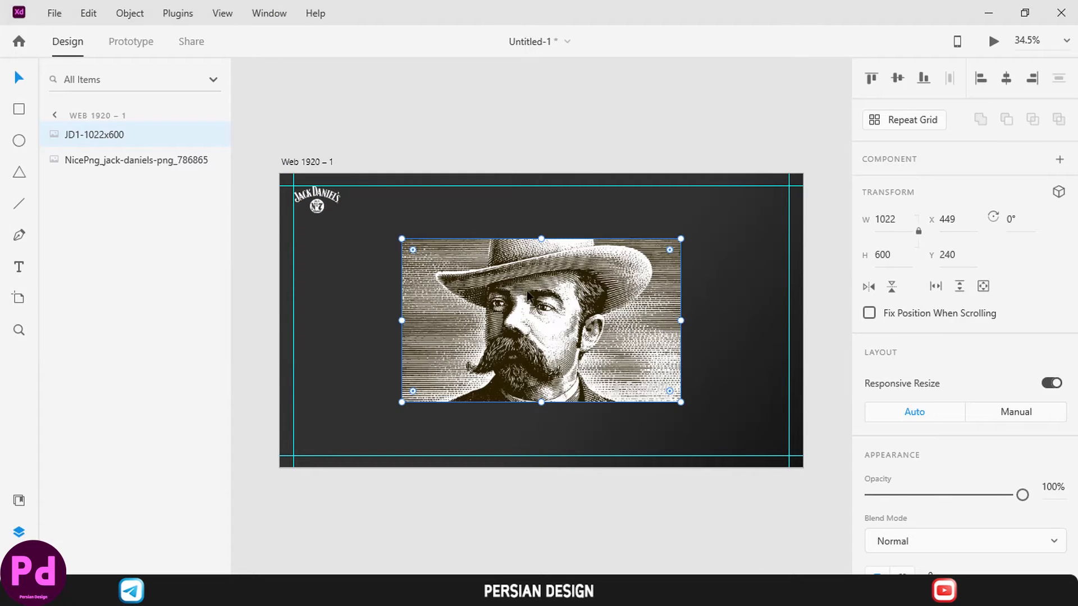
pyautogui.moveTo(533, 297); pyautogui.dragTo(421, 288)
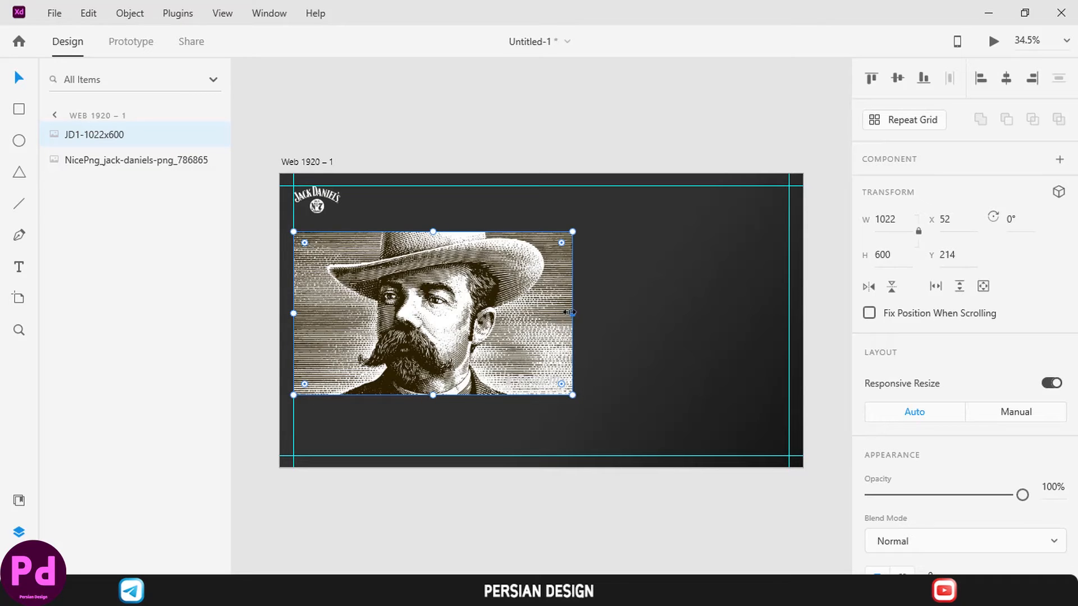
pyautogui.moveTo(569, 313); pyautogui.dragTo(475, 313)
pyautogui.moveTo(388, 315); pyautogui.dragTo(382, 342)
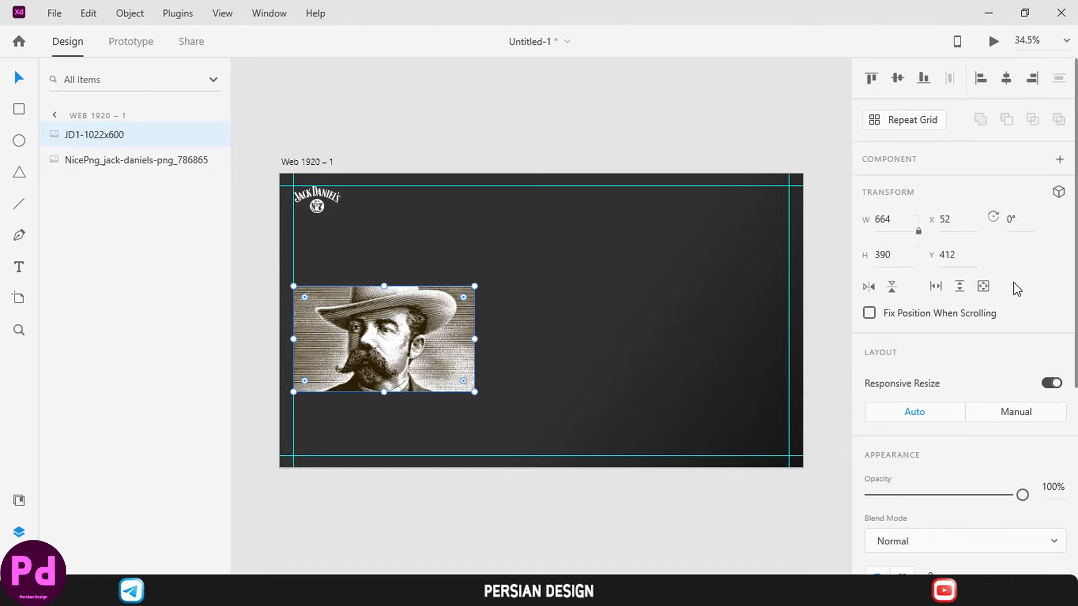
# Set the portrait image's opacity to 10%.
pyautogui.scroll(-5, 1013, 286)
pyautogui.click(1051, 254)
pyautogui.write('10')
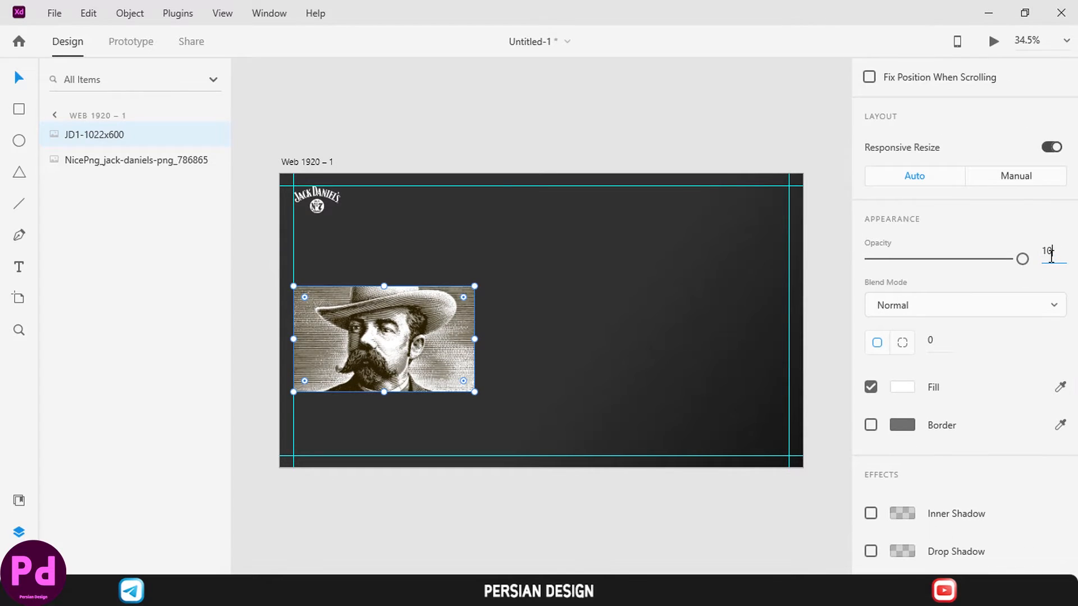
pyautogui.press('Return')
pyautogui.click(365, 142)
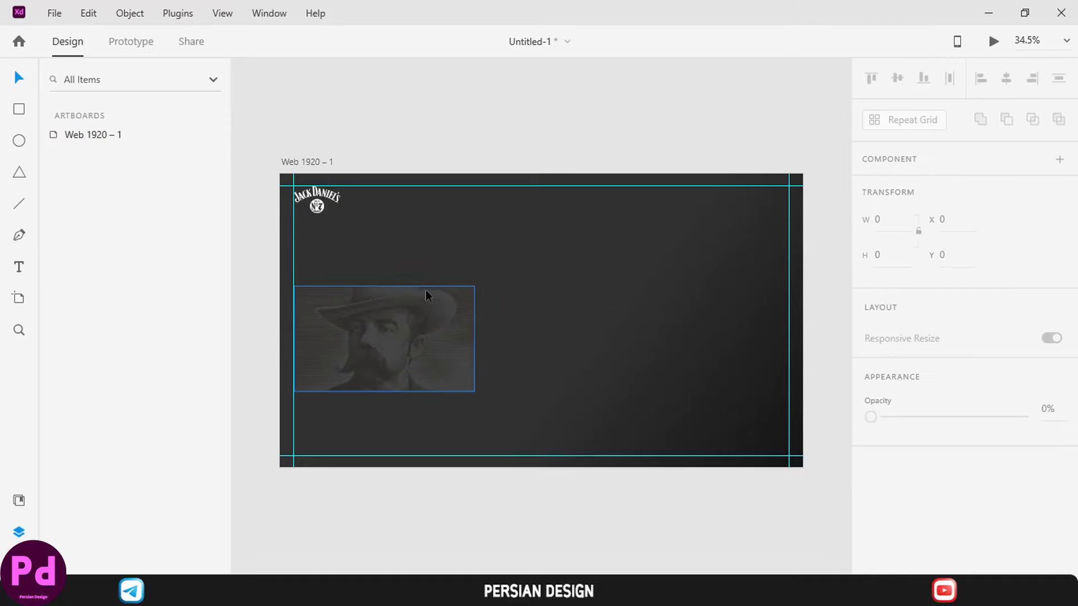
# Add a text area about 867 by 300 px over the portrait, reading "MR> JACK"S" and "160TH BIRTHDAY" on two lines.
pyautogui.scroll(-2, 428, 296)
pyautogui.click(20, 267)
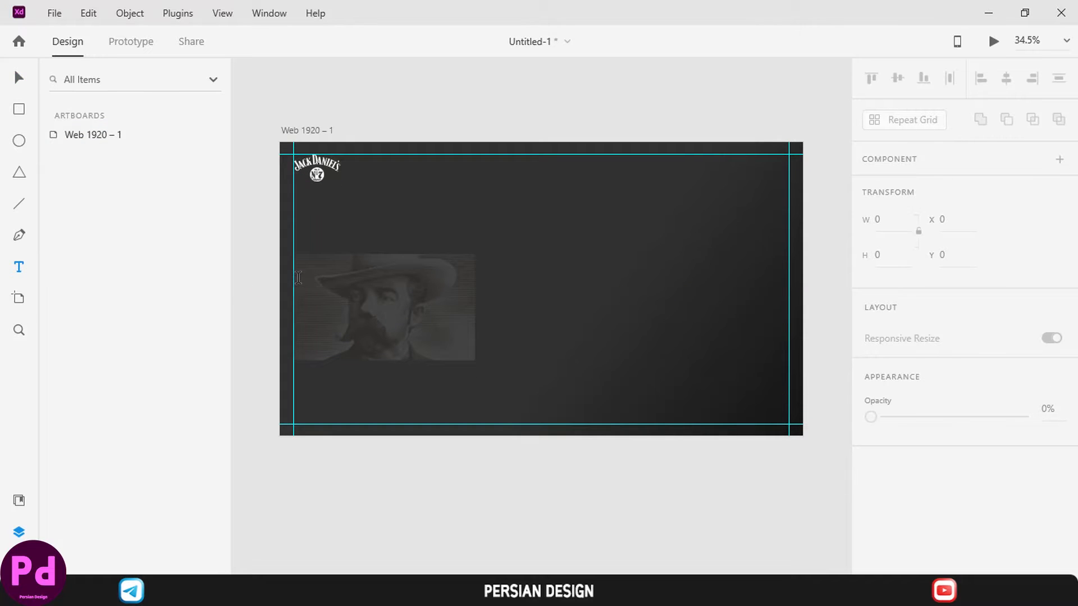
pyautogui.moveTo(293, 279); pyautogui.dragTo(530, 360)
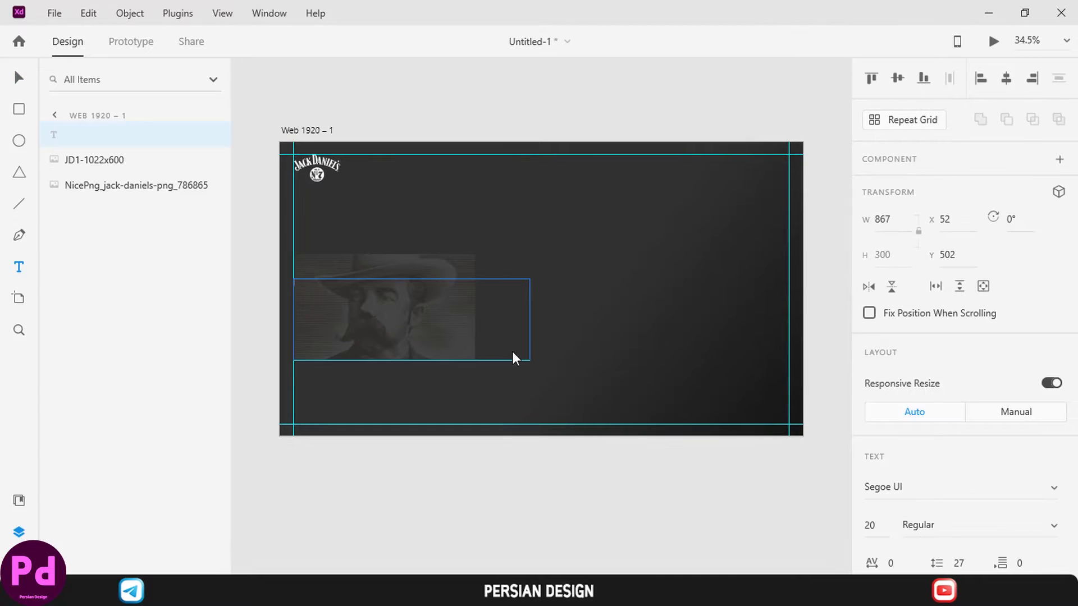
pyautogui.write('MR')
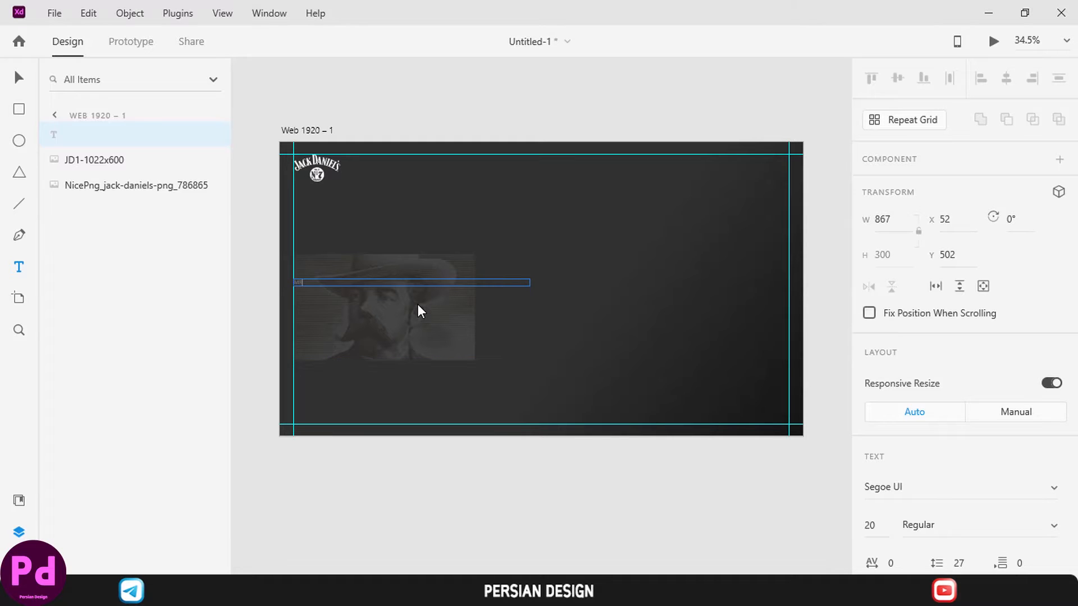
pyautogui.write('> JACK"S')
pyautogui.press('Return')
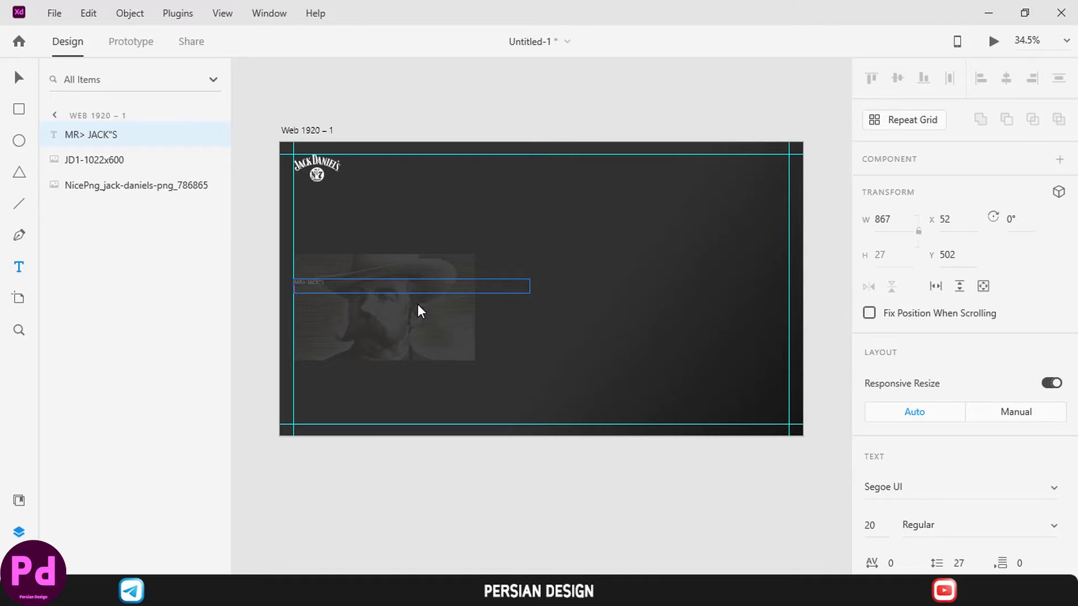
pyautogui.write('160TH BIRTHDAY')
# Set the font size of the whole two-line heading to 100.
pyautogui.hotkey('ctrl', 'a')
pyautogui.scroll(-6, 926, 337)
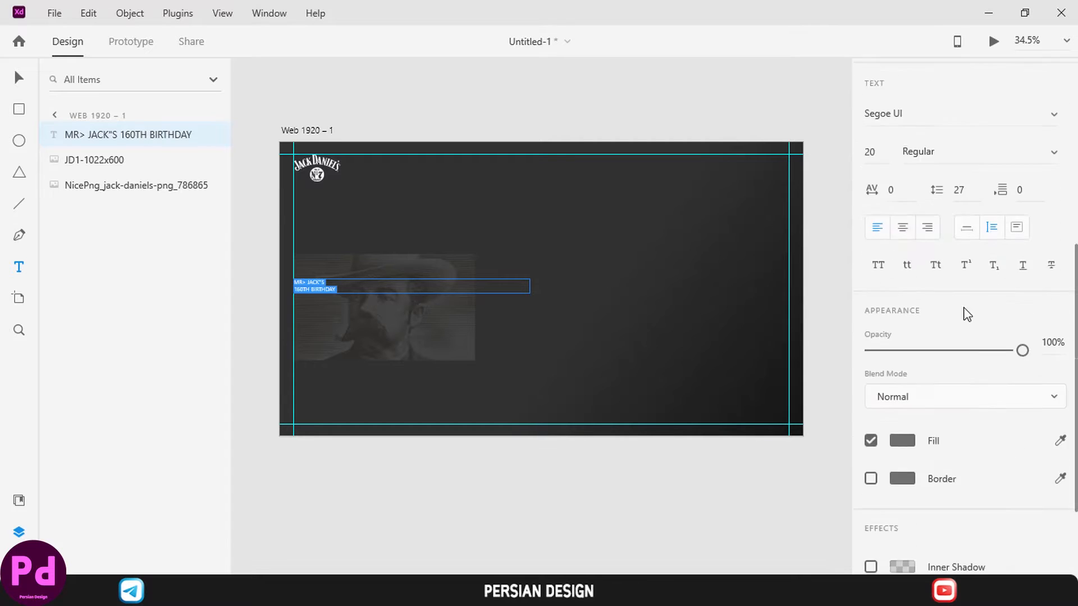
pyautogui.click(879, 135)
pyautogui.write('100')
pyautogui.press('Return')
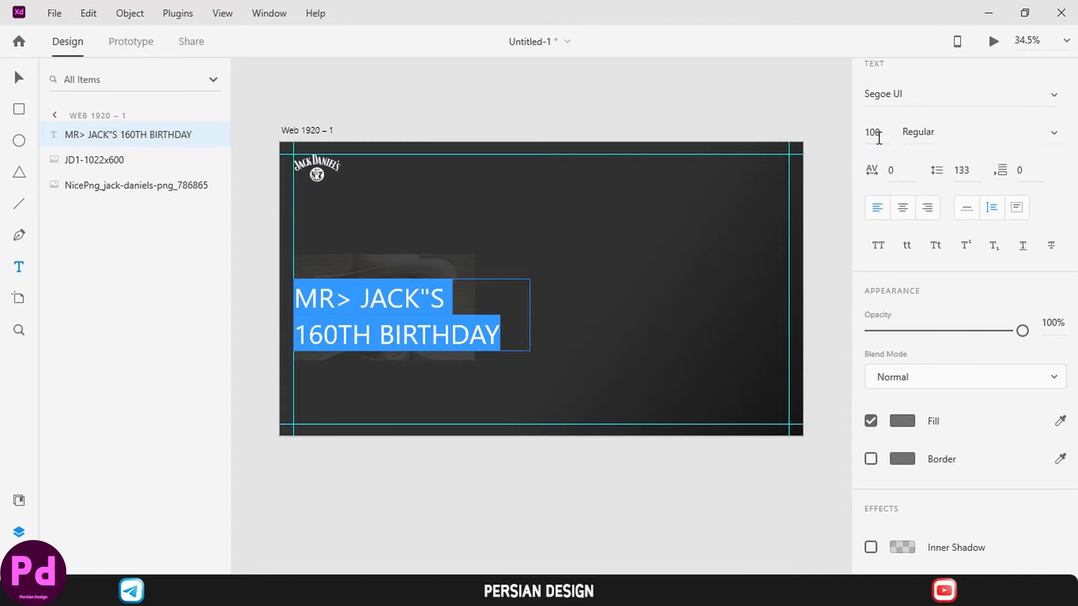
# Correct the punctuation in the heading's first line so it reads "MR. JACK'S".
pyautogui.doubleClick(342, 303)
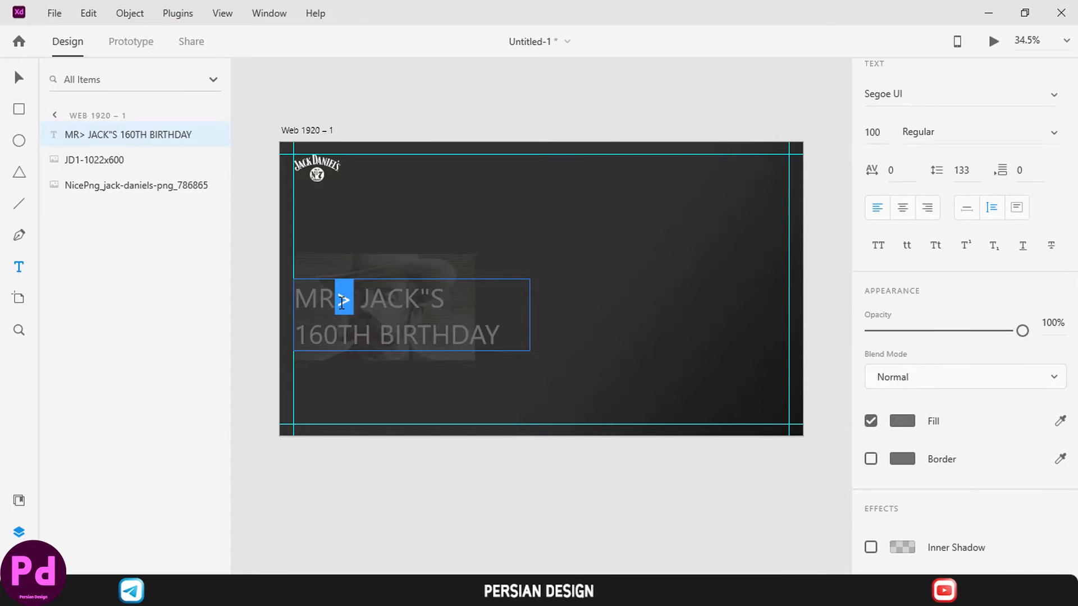
pyautogui.write('.')
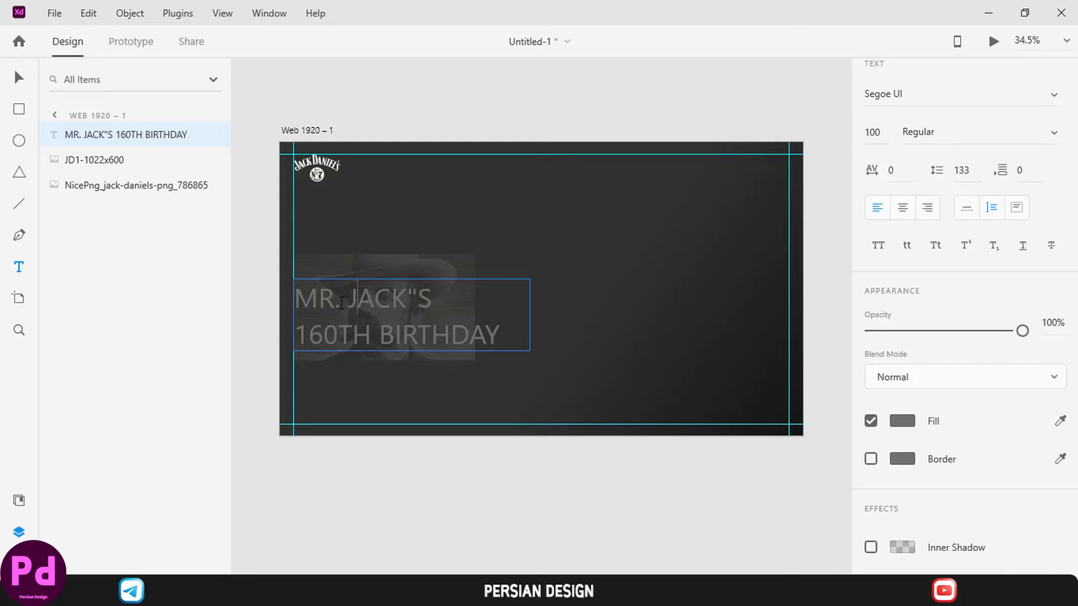
pyautogui.hotkey('shift', 'Left')
pyautogui.write("'")
# Change the whole heading's font to Momcake and set its size to 120.
pyautogui.hotkey('ctrl', 'a')
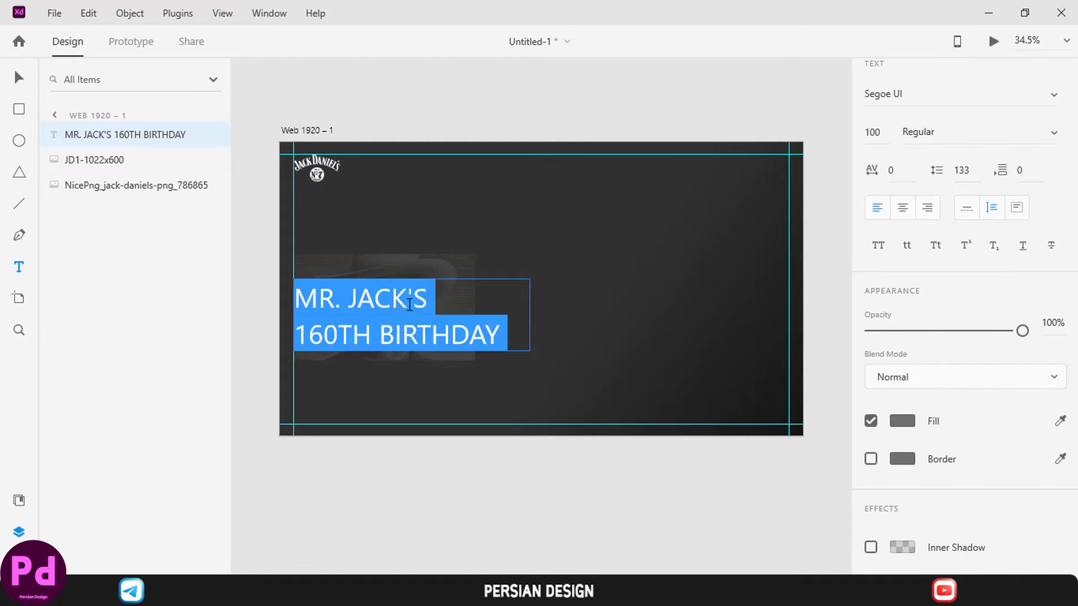
pyautogui.scroll(-3, 1029, 313)
pyautogui.scroll(5, 1021, 270)
pyautogui.click(1056, 230)
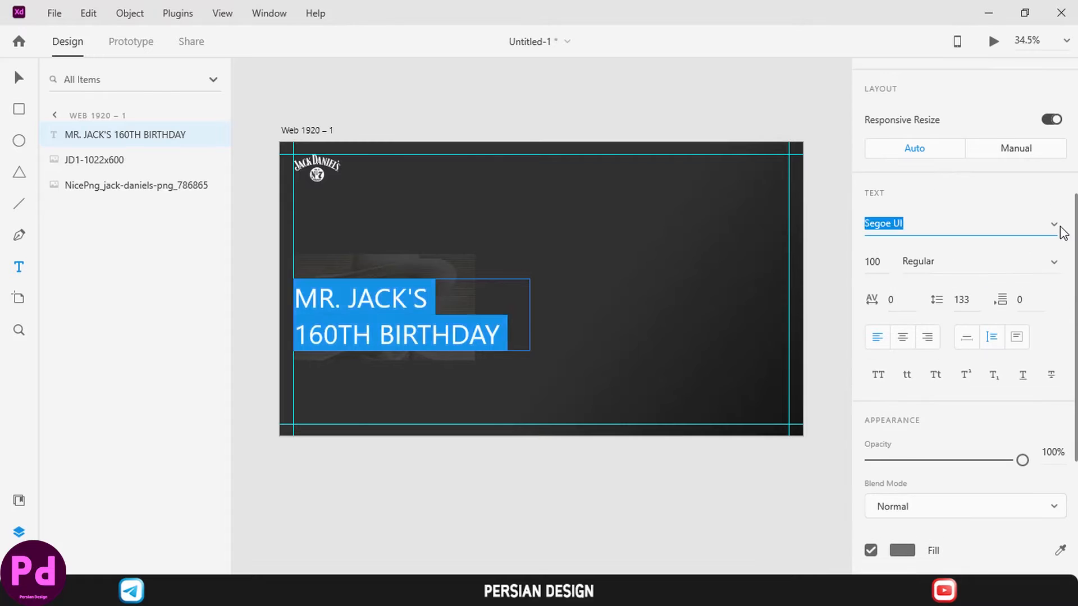
pyautogui.write('Momcake')
pyautogui.click(873, 262)
pyautogui.write('12')
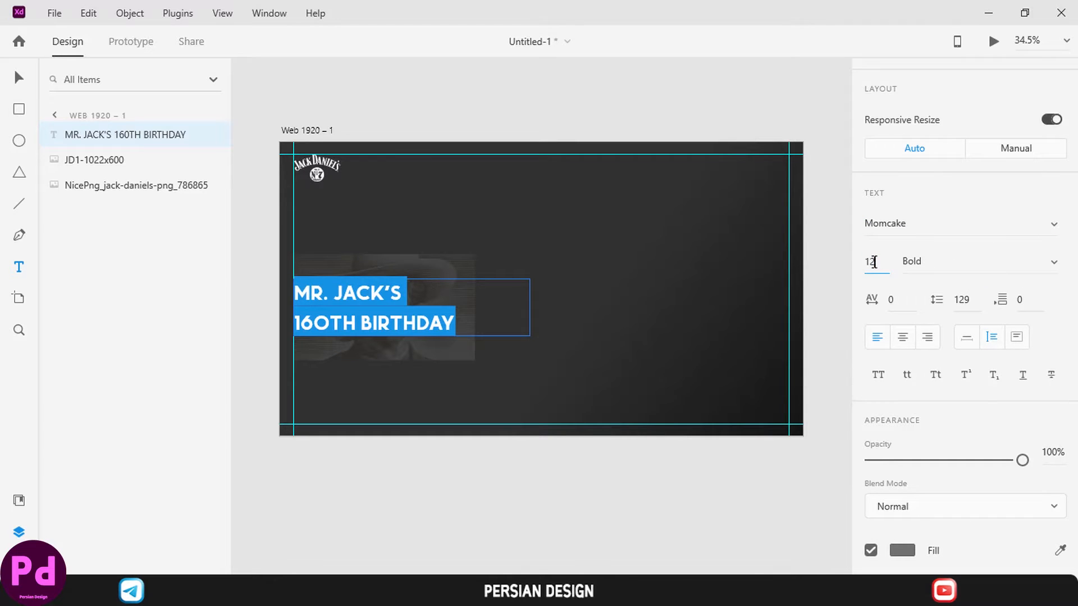
pyautogui.press('Return')
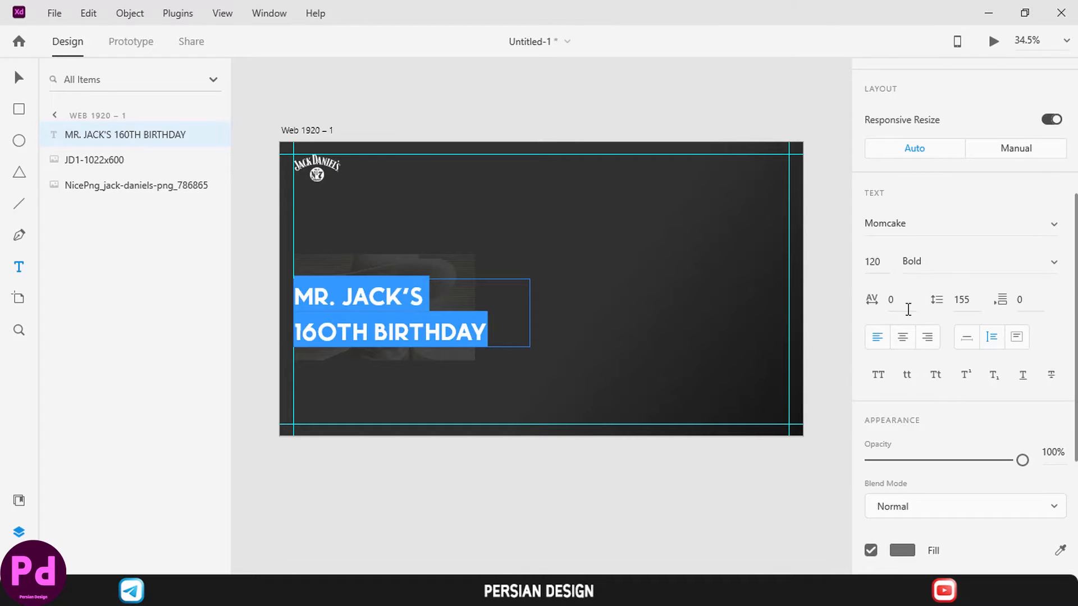
pyautogui.scroll(-2, 926, 320)
pyautogui.scroll(5, 926, 320)
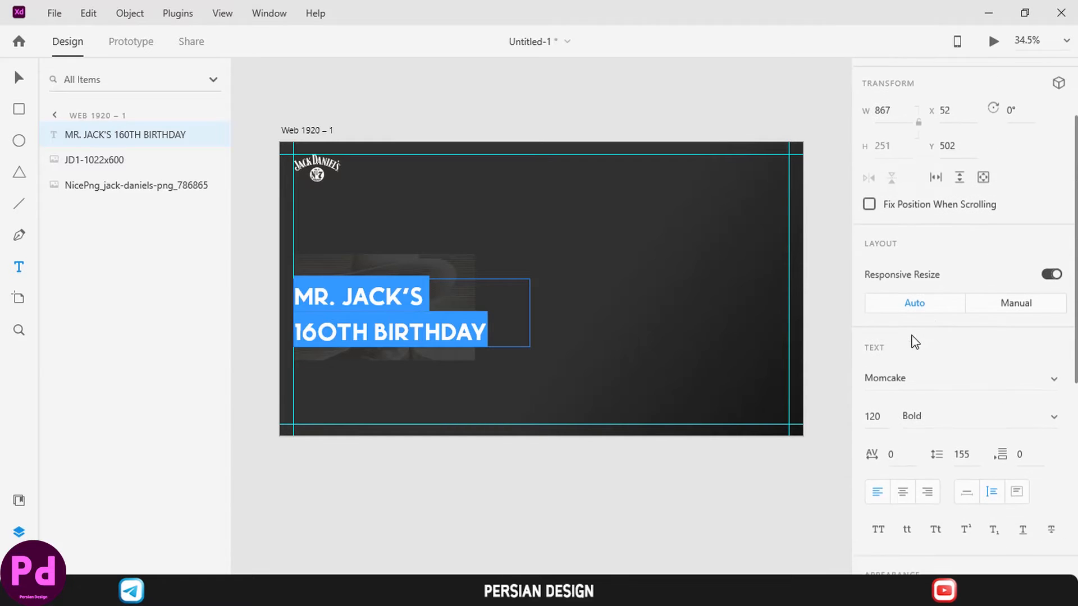
# Fill the word "160TH" in the heading with red #D30200 and save that colour as a swatch.
pyautogui.scroll(-4, 937, 318)
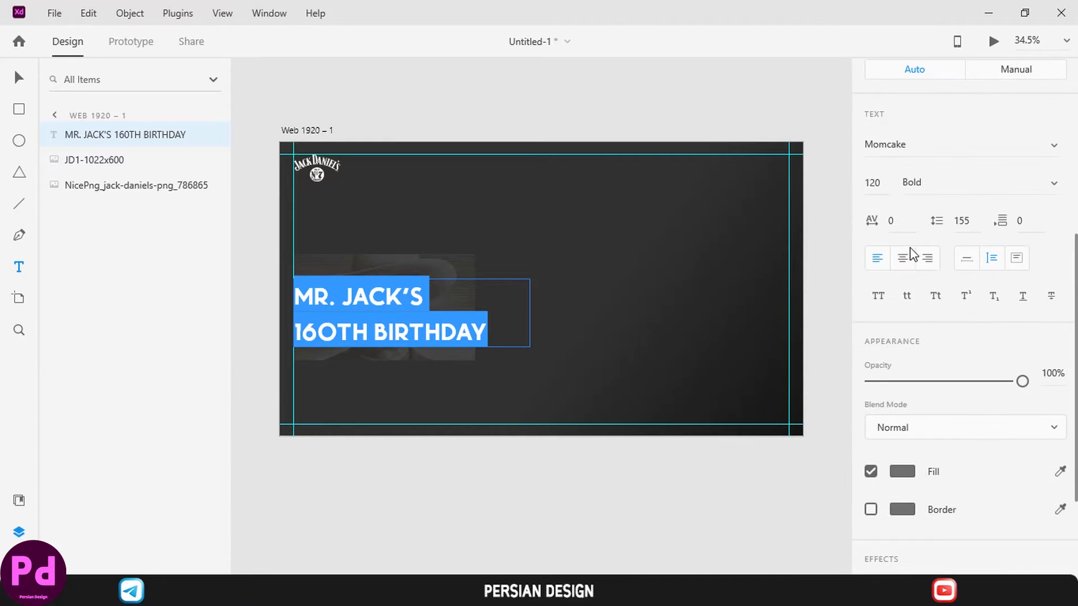
pyautogui.click(354, 332)
pyautogui.moveTo(370, 331); pyautogui.dragTo(295, 332)
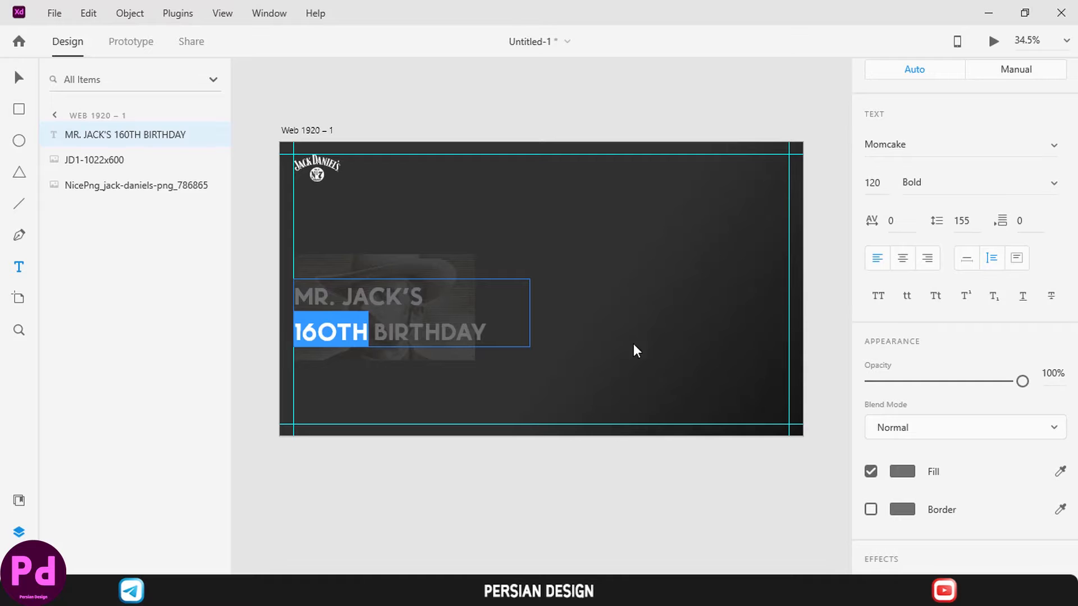
pyautogui.click(903, 472)
pyautogui.click(802, 378)
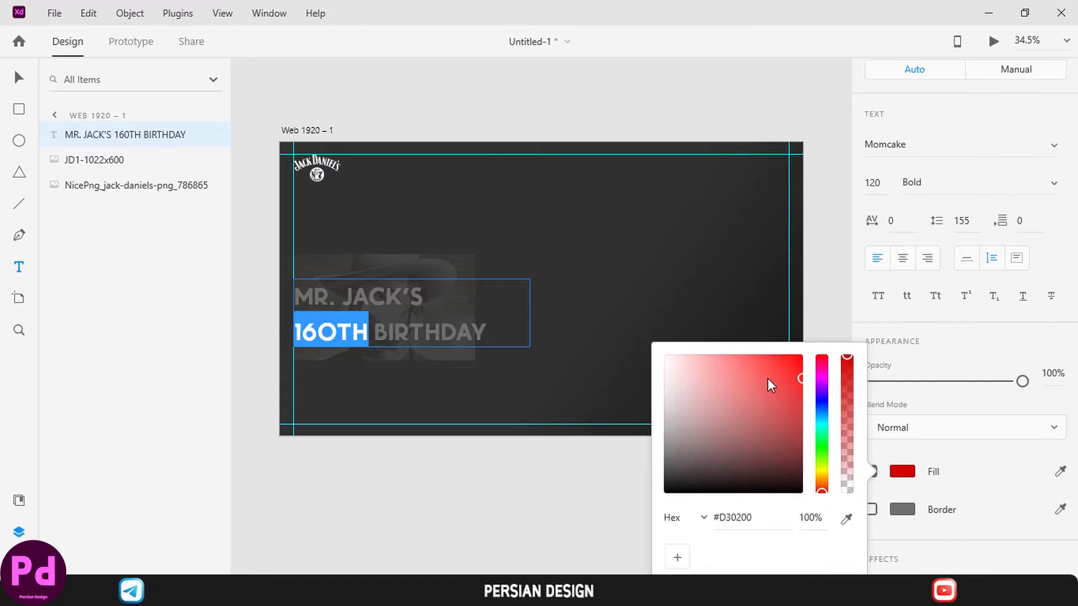
pyautogui.click(677, 556)
pyautogui.click(438, 490)
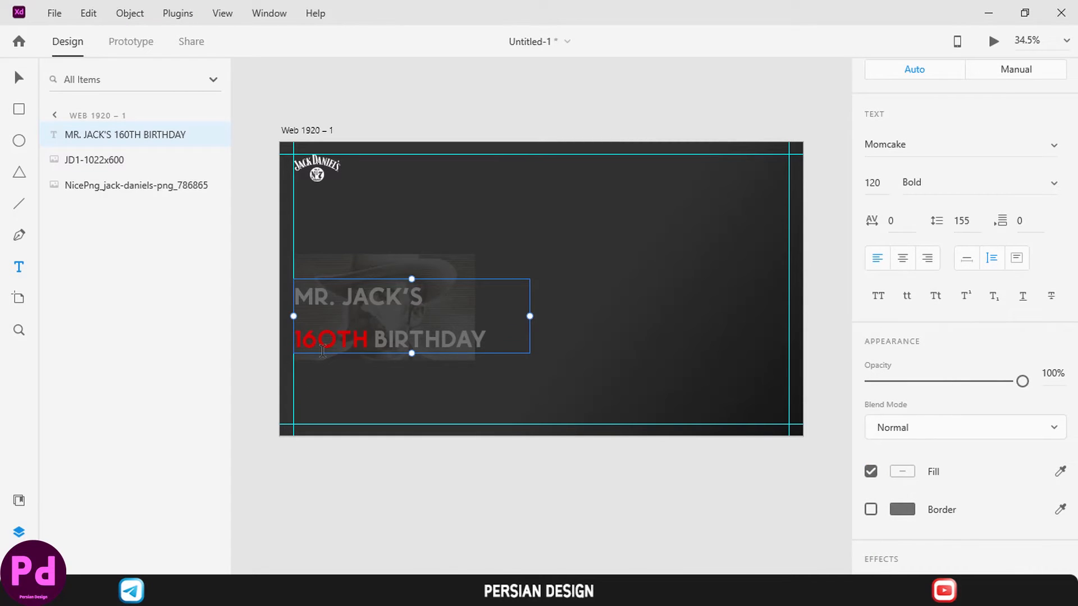
# Set the line spacing of the whole two-line heading to 140.
pyautogui.doubleClick(382, 298)
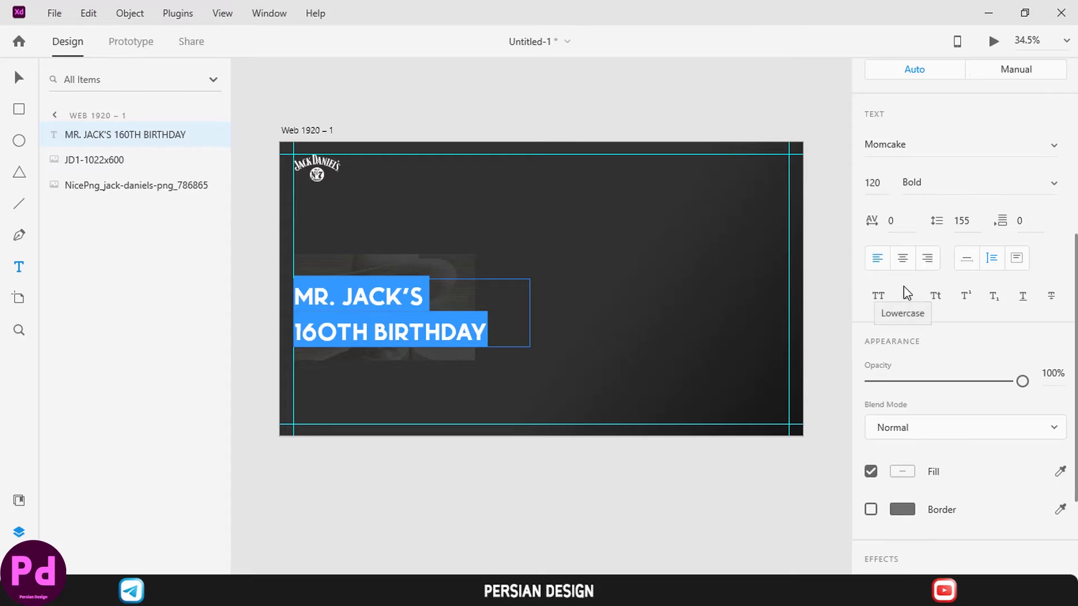
pyautogui.click(967, 220)
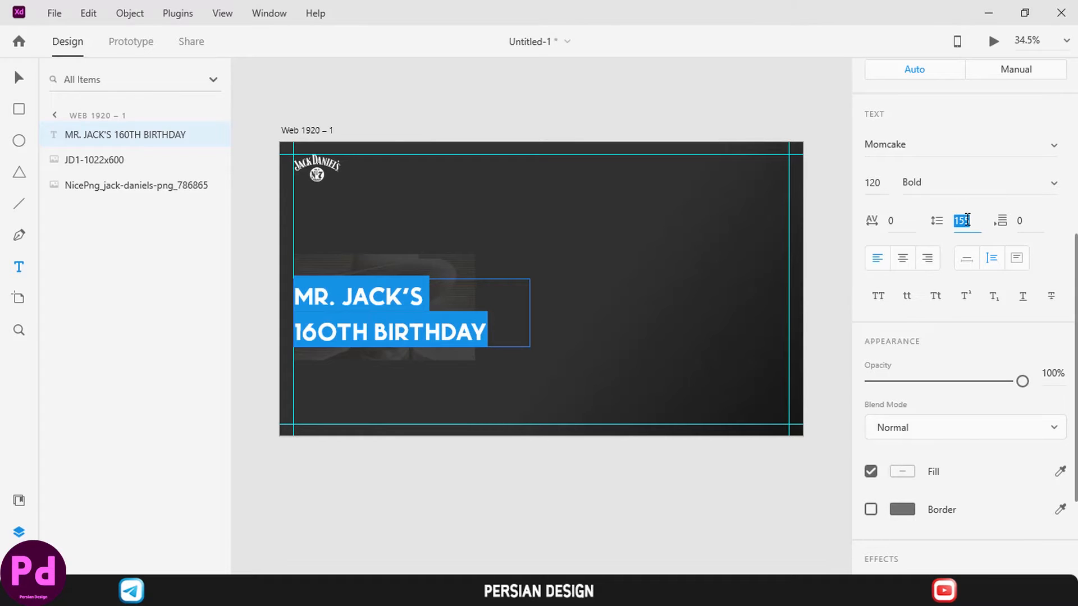
pyautogui.write('140')
pyautogui.press('Return')
pyautogui.press('Escape')
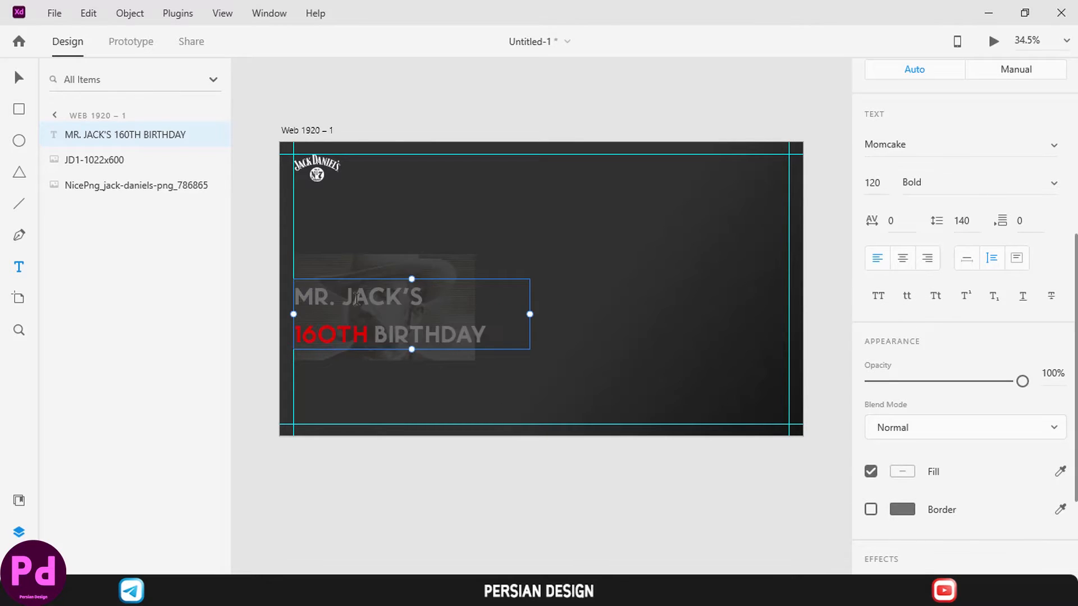
# Fill the whole two-line heading with black #000000.
pyautogui.doubleClick(357, 298)
pyautogui.moveTo(298, 295); pyautogui.dragTo(510, 324)
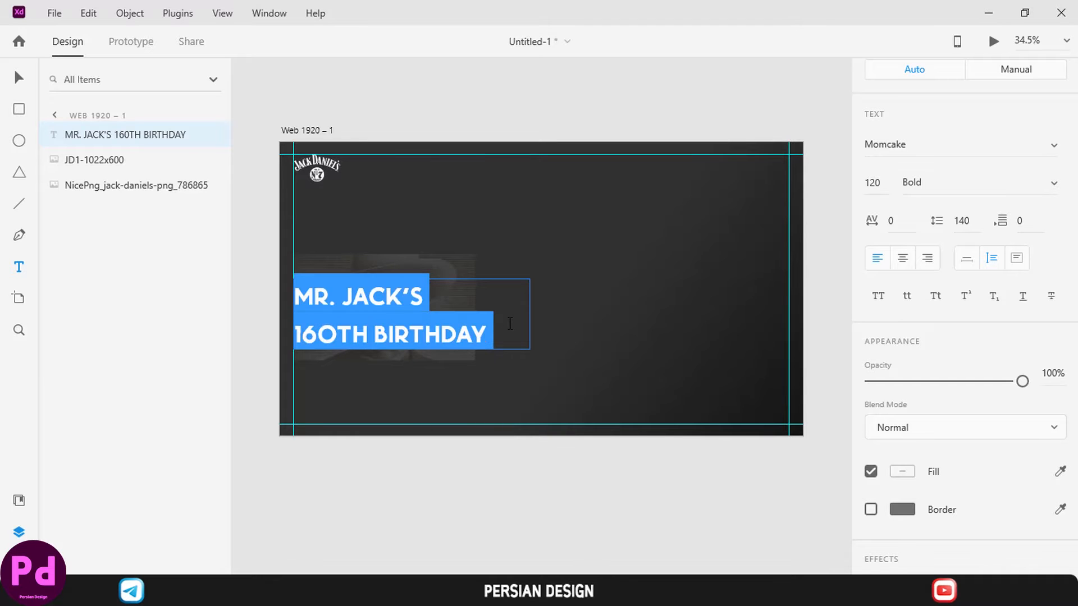
pyautogui.scroll(-3, 915, 298)
pyautogui.click(902, 314)
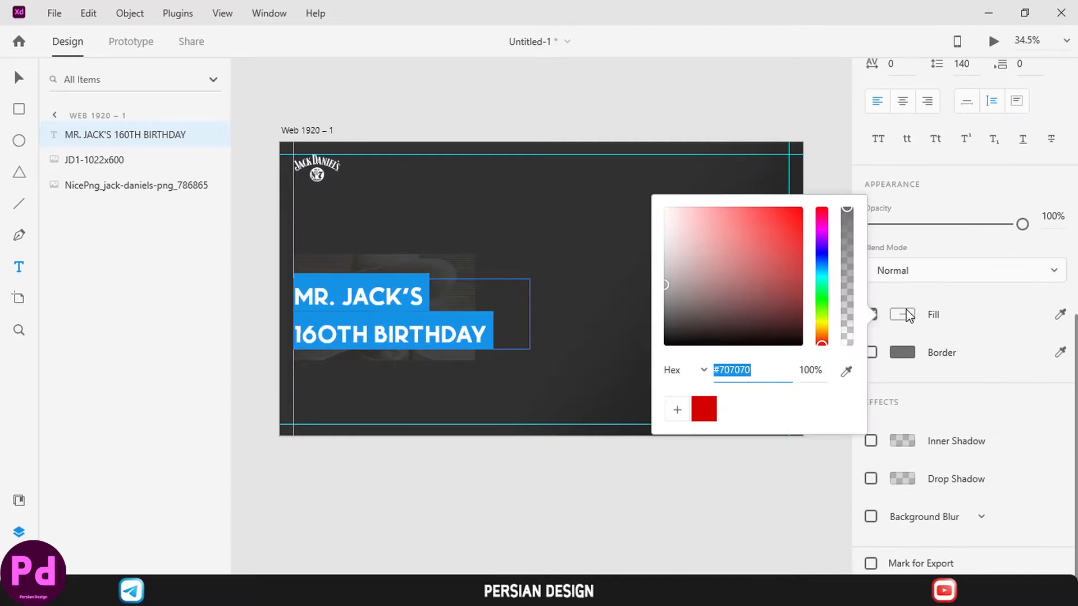
pyautogui.moveTo(678, 288); pyautogui.dragTo(616, 371)
pyautogui.click(585, 482)
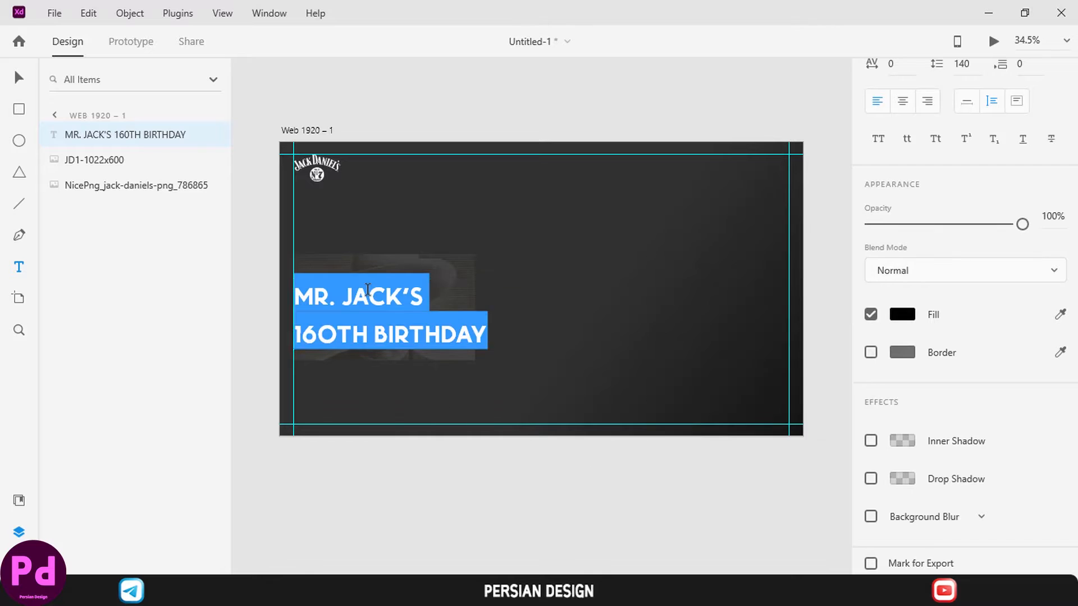
# Recolour the word "160TH" with the saved red swatch.
pyautogui.moveTo(366, 337); pyautogui.dragTo(293, 335)
pyautogui.click(902, 314)
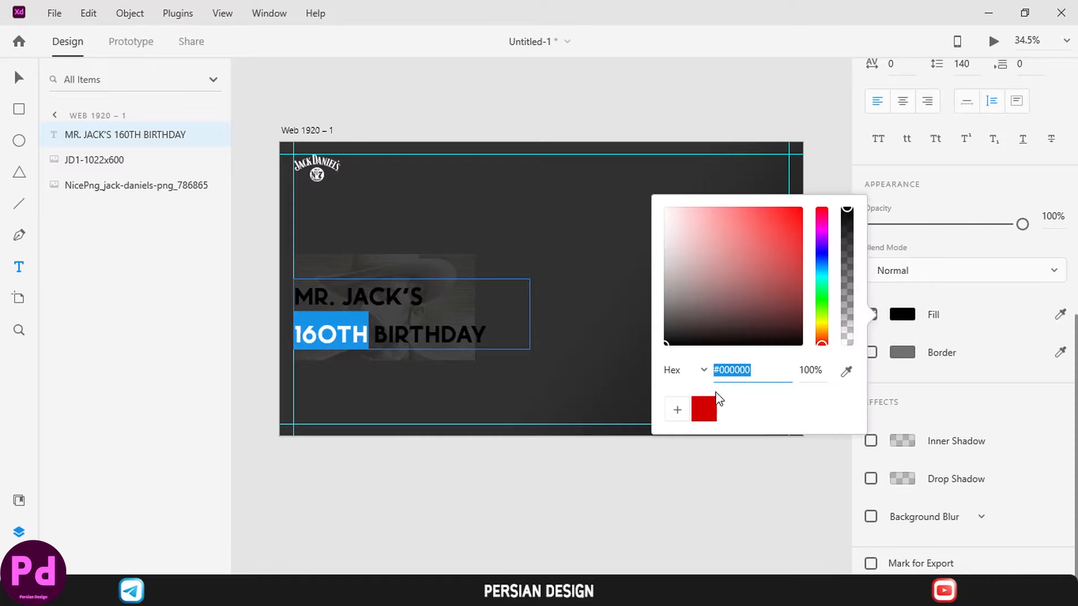
pyautogui.click(508, 488)
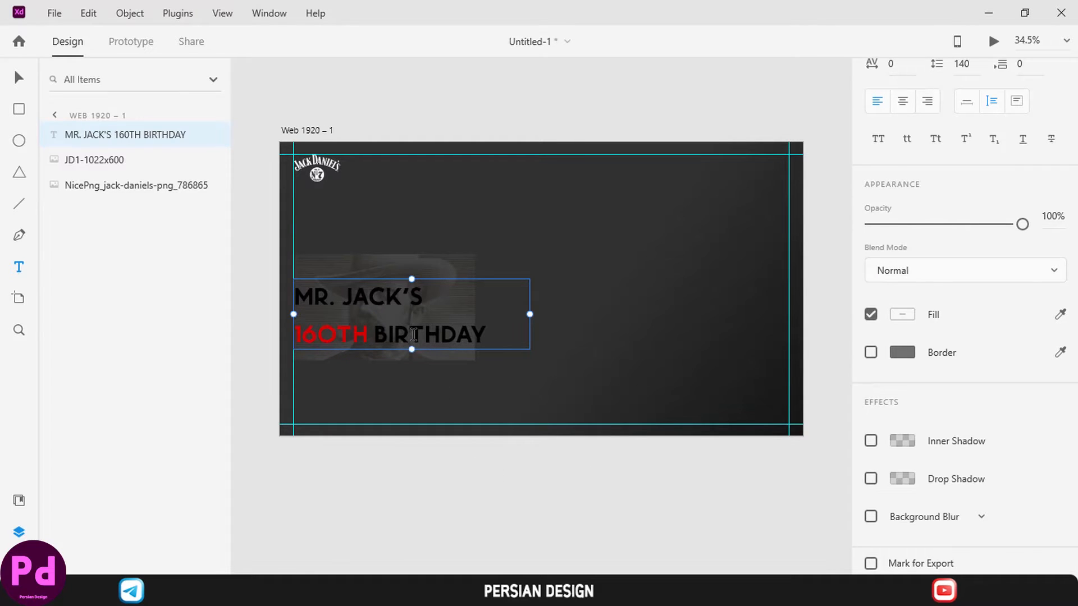
# Set the font size of the entire heading to 130.
pyautogui.scroll(4, 889, 304)
pyautogui.click(874, 262)
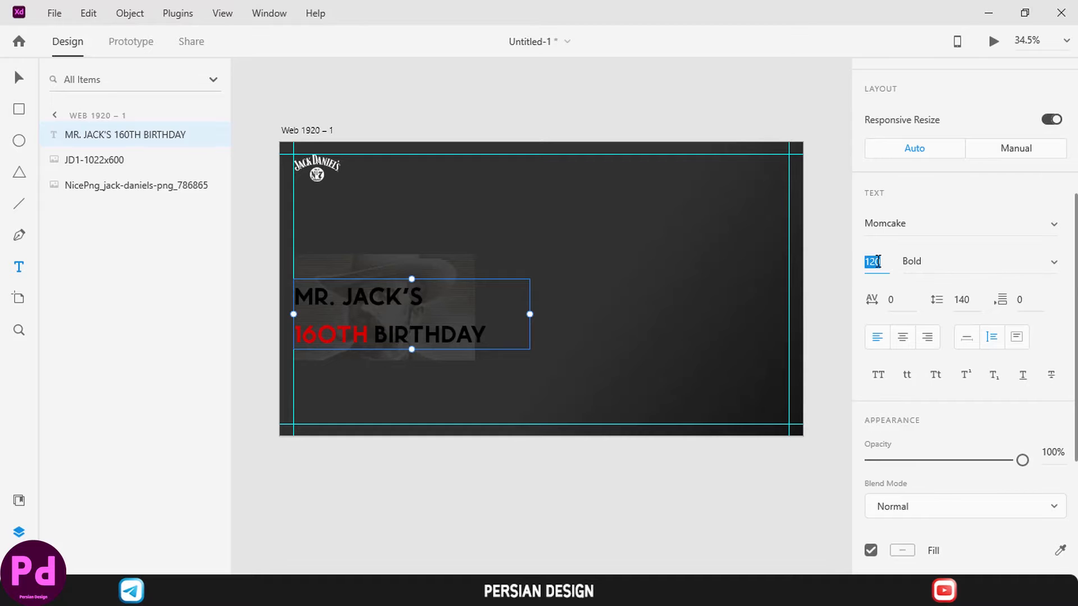
pyautogui.write('130')
pyautogui.press('Return')
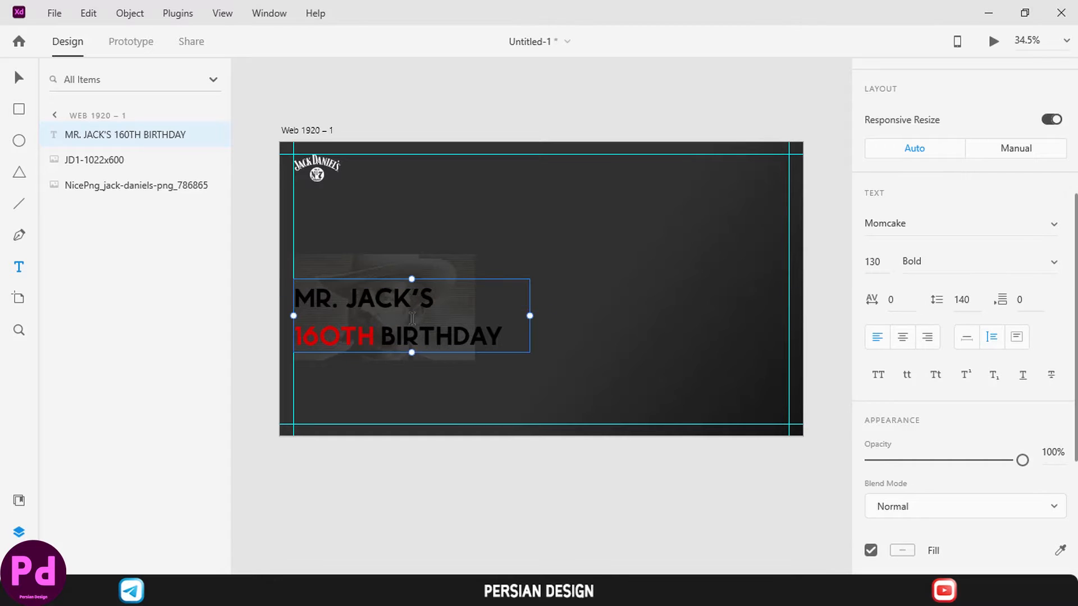
# Change the fill of the heading's first line, "MR. JACK'S", to white.
pyautogui.doubleClick(418, 300)
pyautogui.click(419, 305)
pyautogui.tripleClick(418, 305)
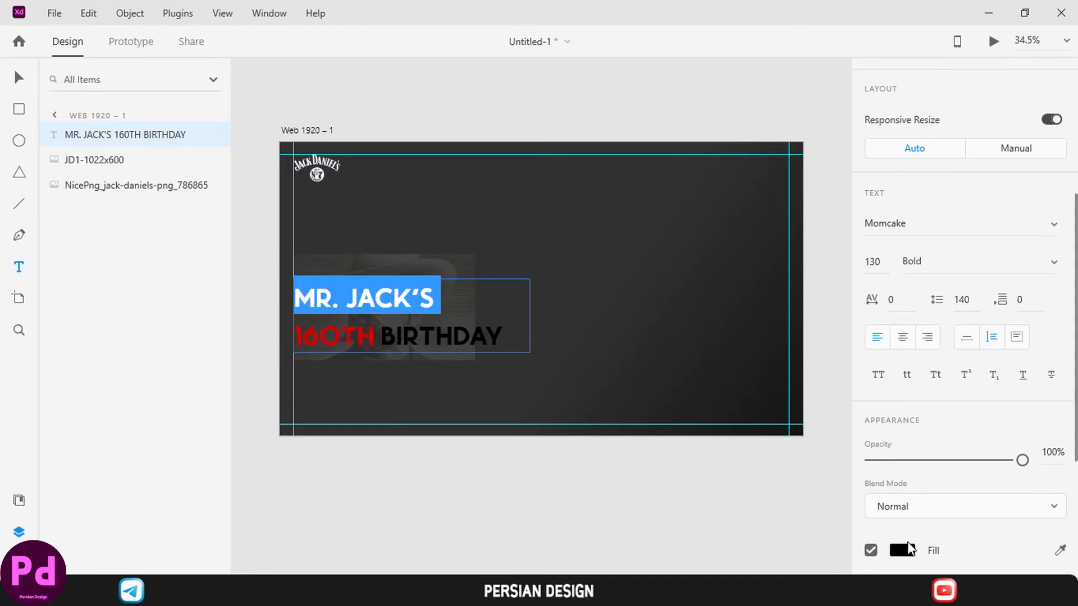
pyautogui.click(901, 551)
pyautogui.moveTo(726, 433); pyautogui.dragTo(656, 343)
pyautogui.click(463, 326)
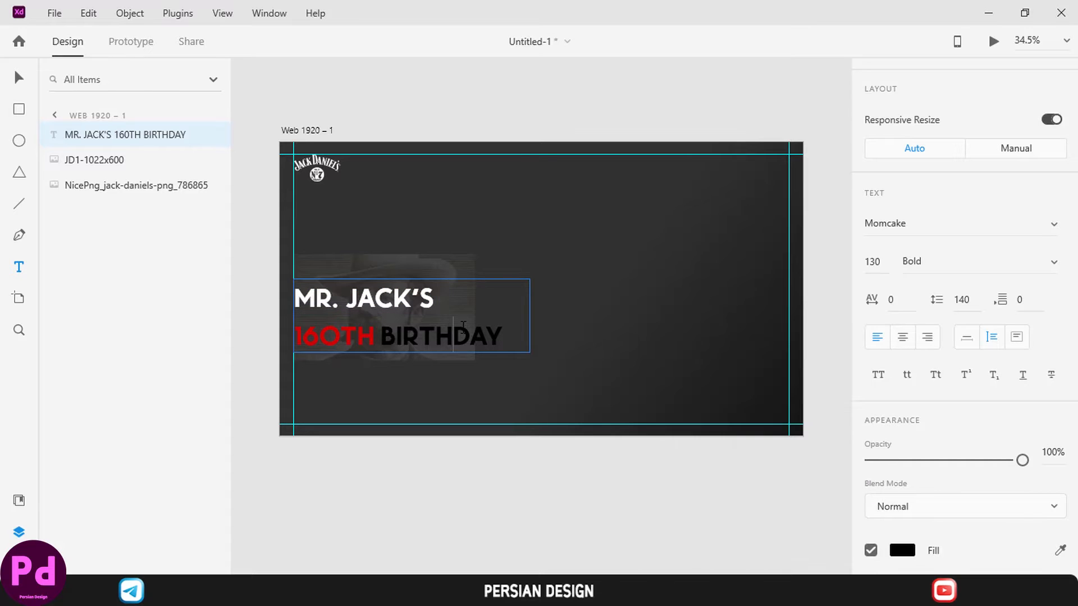
# Change the fill of the word "BIRTHDAY" in the heading's second line to white.
pyautogui.moveTo(382, 330); pyautogui.dragTo(511, 336)
pyautogui.scroll(-4, 898, 365)
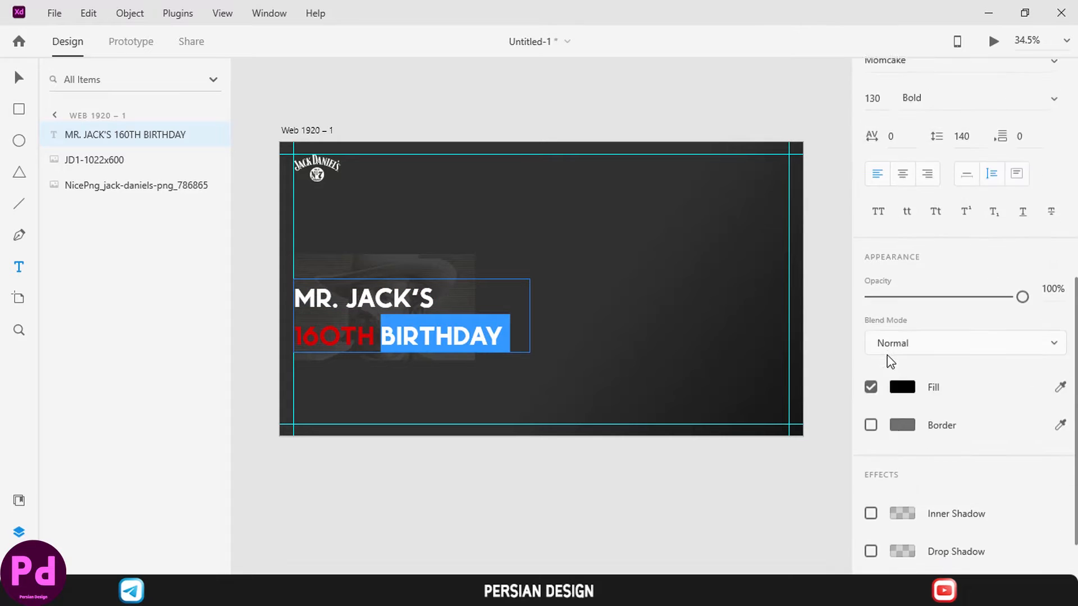
pyautogui.click(905, 316)
pyautogui.press('Escape')
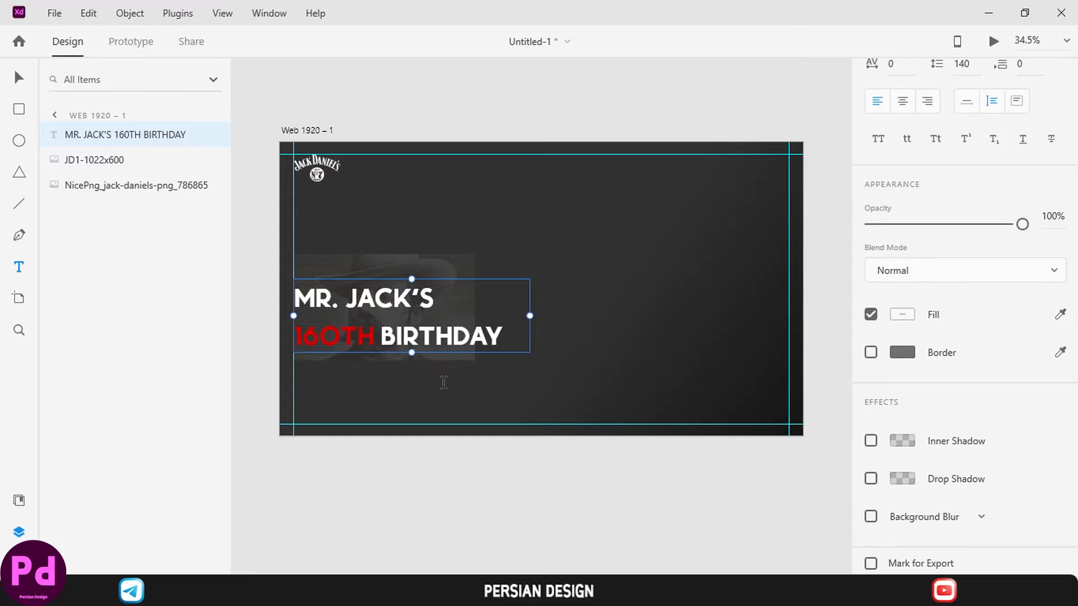
# Enlarge only the word "160TH" in the heading to font size 150.
pyautogui.doubleClick(450, 311)
pyautogui.hotkey('ctrl', 'a')
pyautogui.moveTo(374, 337); pyautogui.dragTo(294, 335)
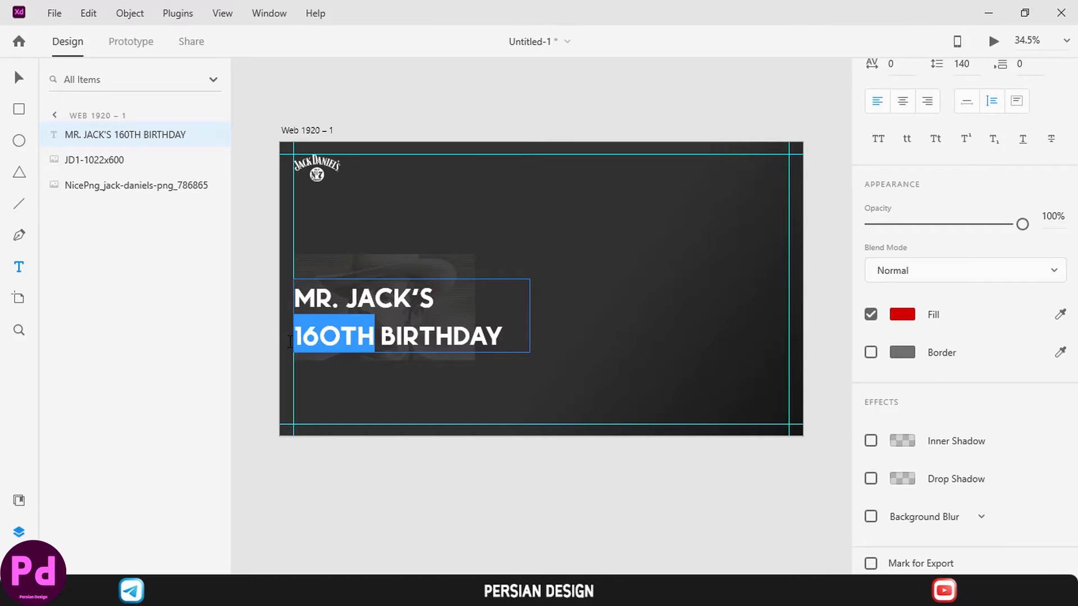
pyautogui.scroll(3, 909, 231)
pyautogui.click(876, 184)
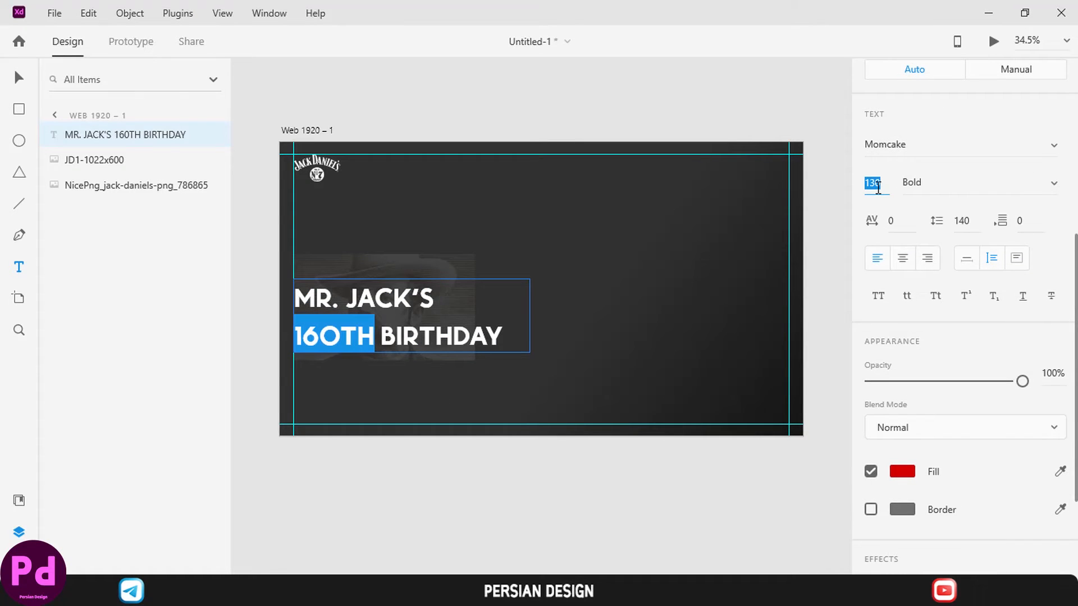
pyautogui.write('150')
pyautogui.press('Return')
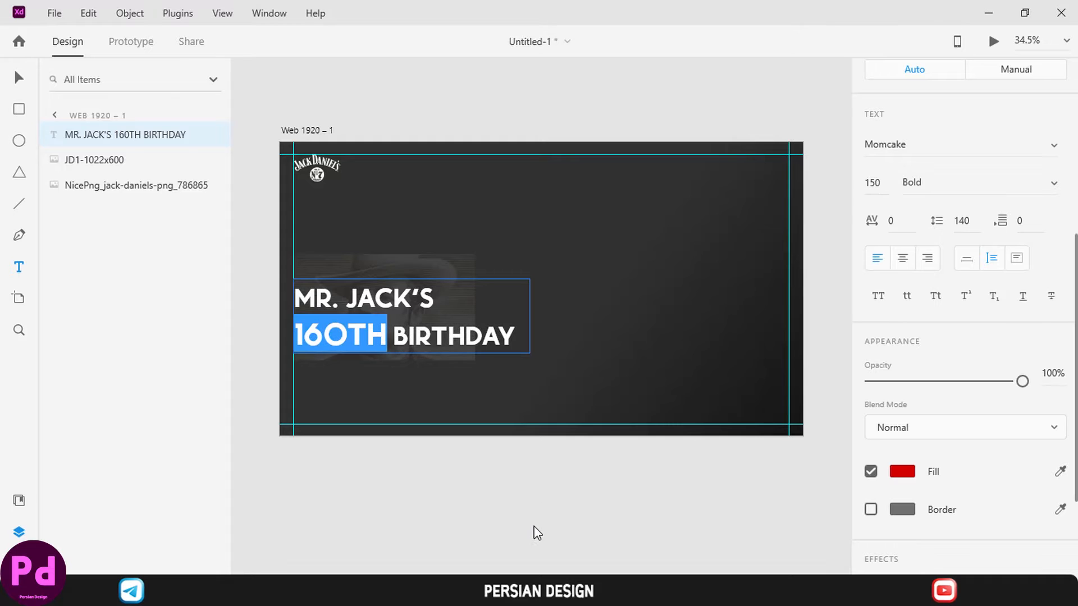
pyautogui.press('Escape')
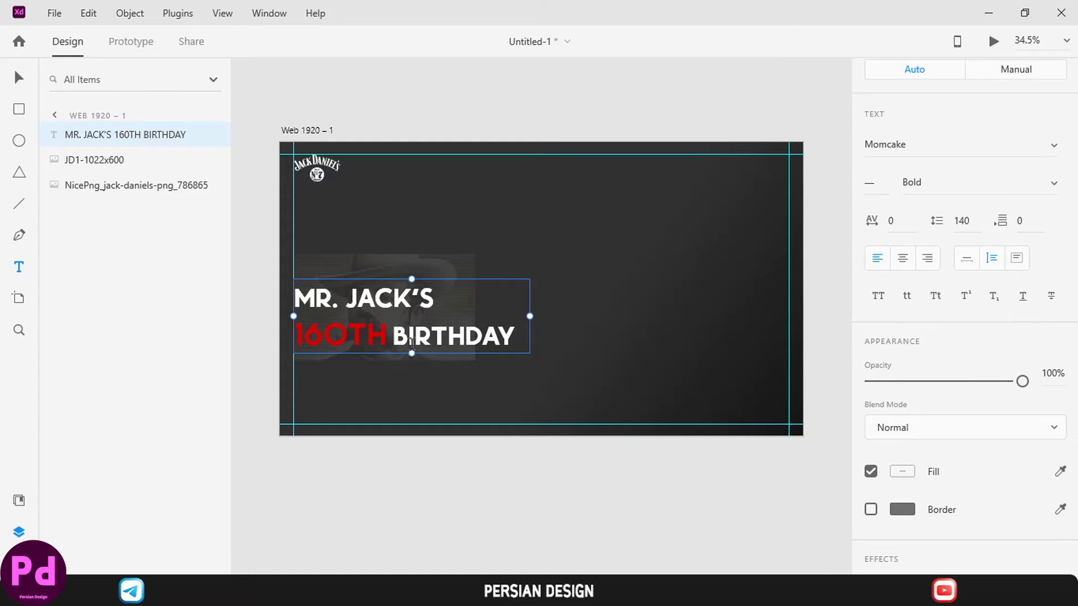
# Draw a small button rectangle below the portrait, starting at the left guide, and set its corner radius to 10.
pyautogui.scroll(-1, 428, 340)
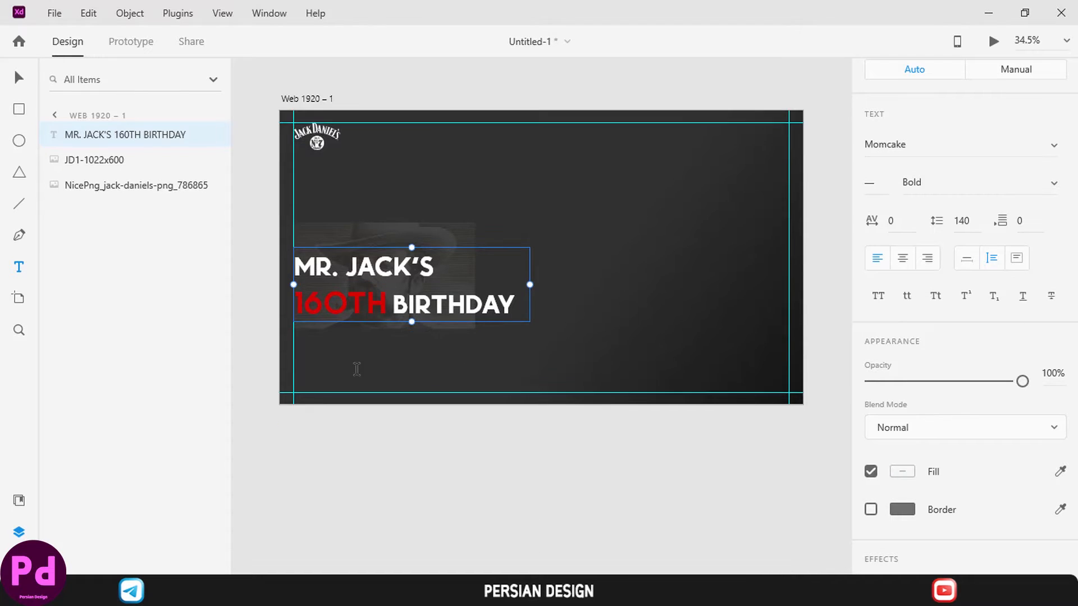
pyautogui.scroll(5, 356, 370)
pyautogui.scroll(-4, 356, 370)
pyautogui.scroll(1, 323, 361)
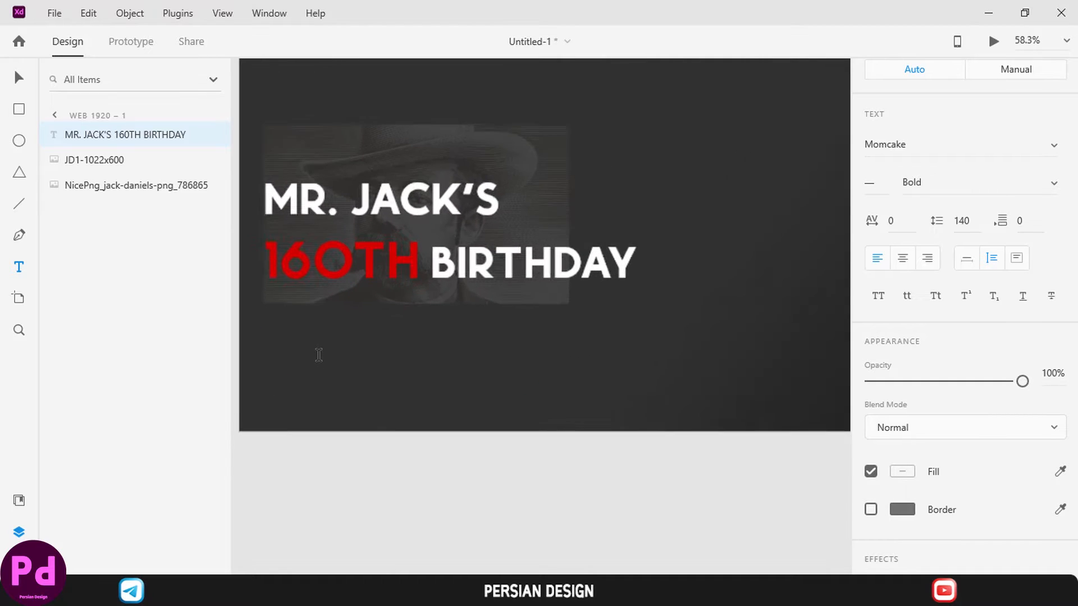
pyautogui.press('r')
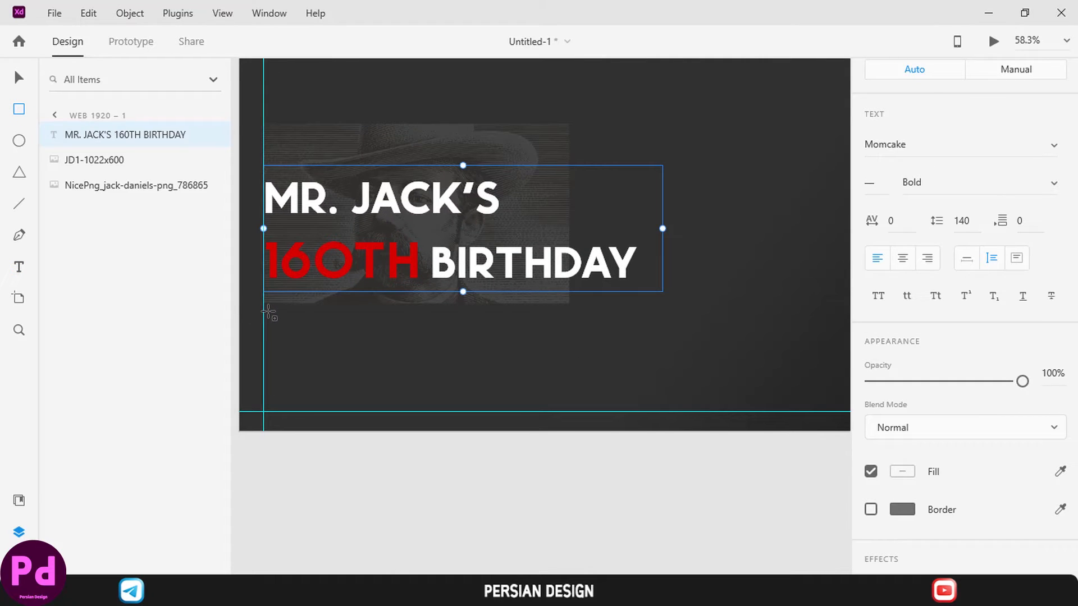
pyautogui.moveTo(264, 324)
pyautogui.mouseDown()
pyautogui.moveTo(415, 361)
pyautogui.moveTo(399, 360)
pyautogui.mouseUp()
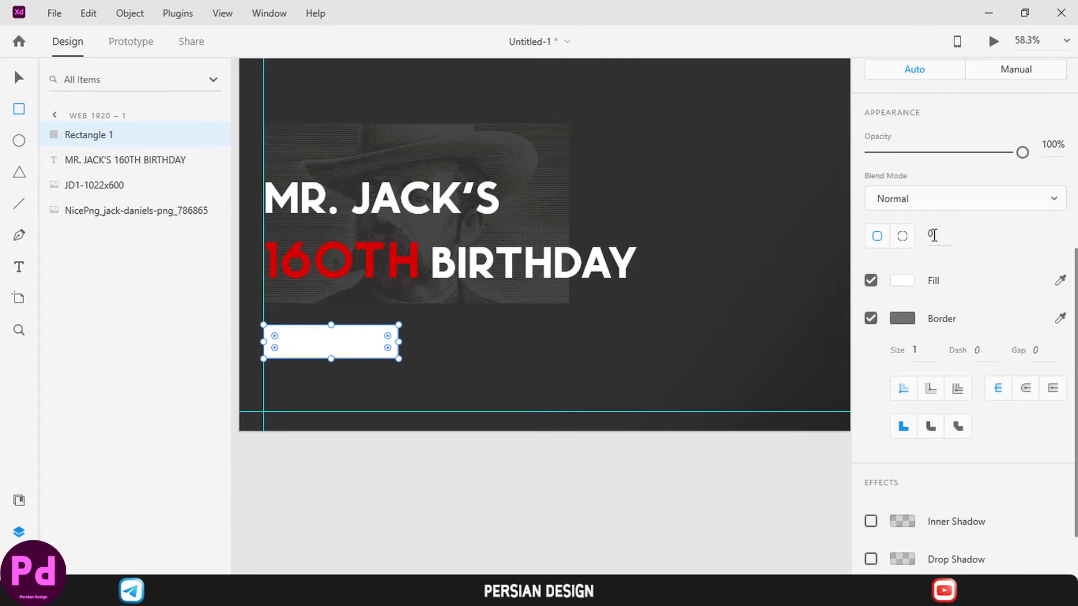
pyautogui.write('5')
pyautogui.press('Return')
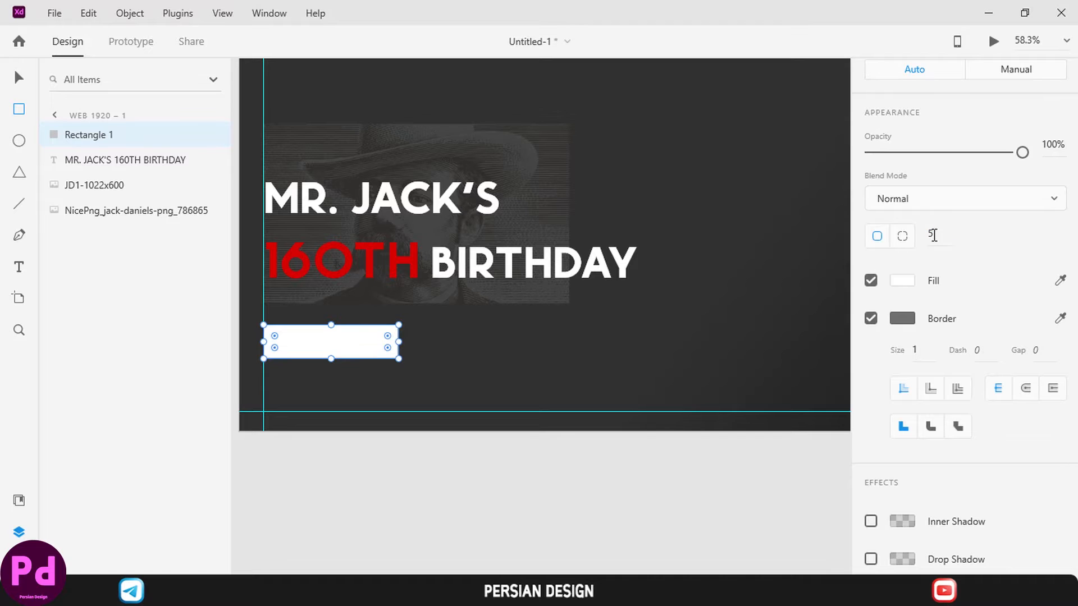
# Fill the button rectangle with #1D1D1D, save that colour as a swatch, and give the border the saved red #D30200.
pyautogui.click(902, 280)
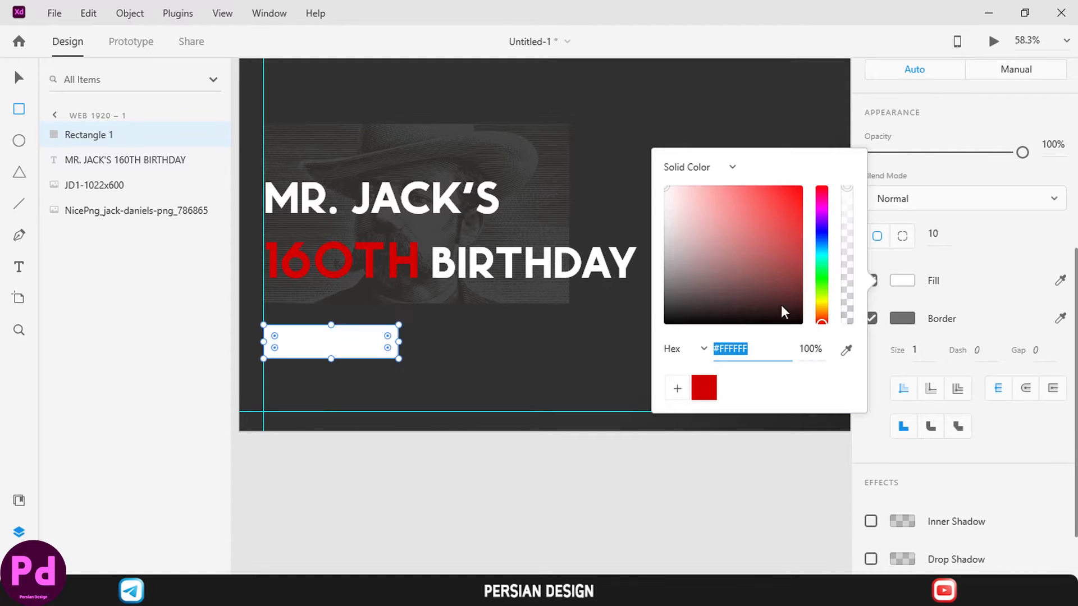
pyautogui.moveTo(781, 305); pyautogui.dragTo(596, 309)
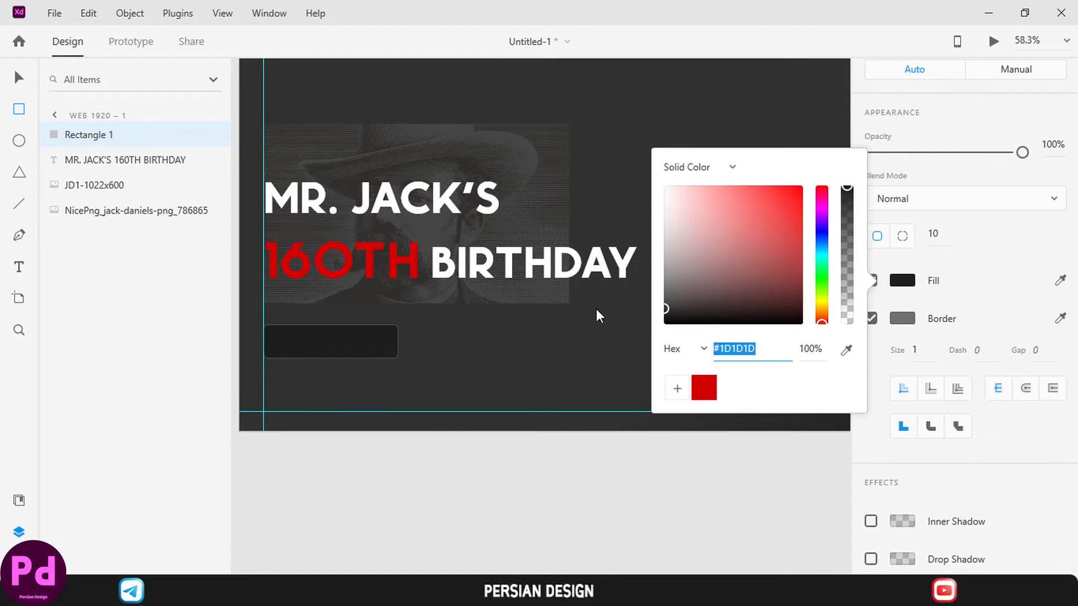
pyautogui.click(677, 388)
pyautogui.click(950, 313)
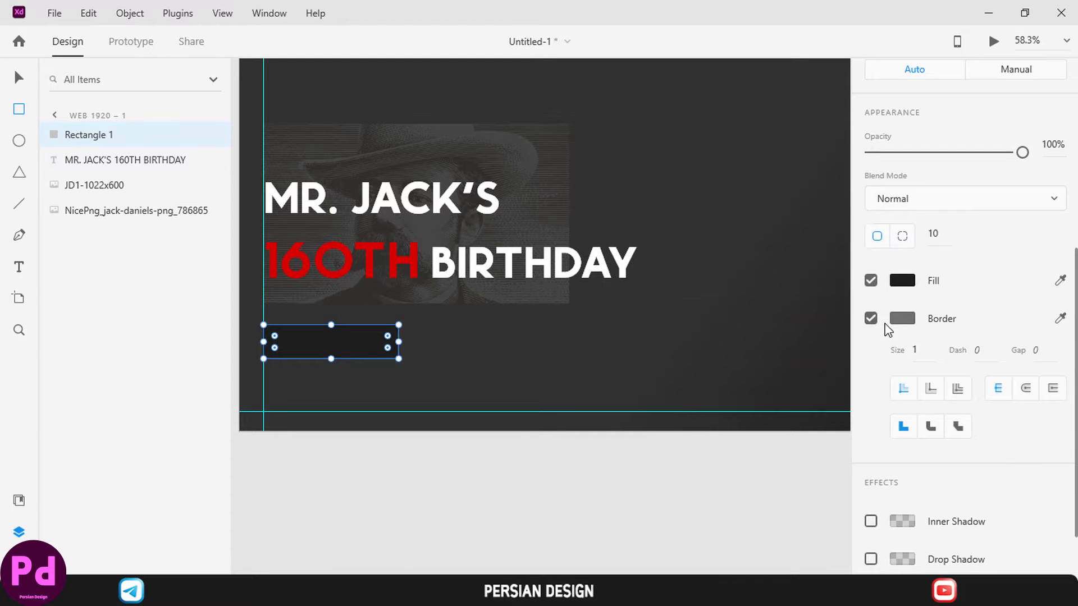
pyautogui.click(902, 318)
pyautogui.click(730, 413)
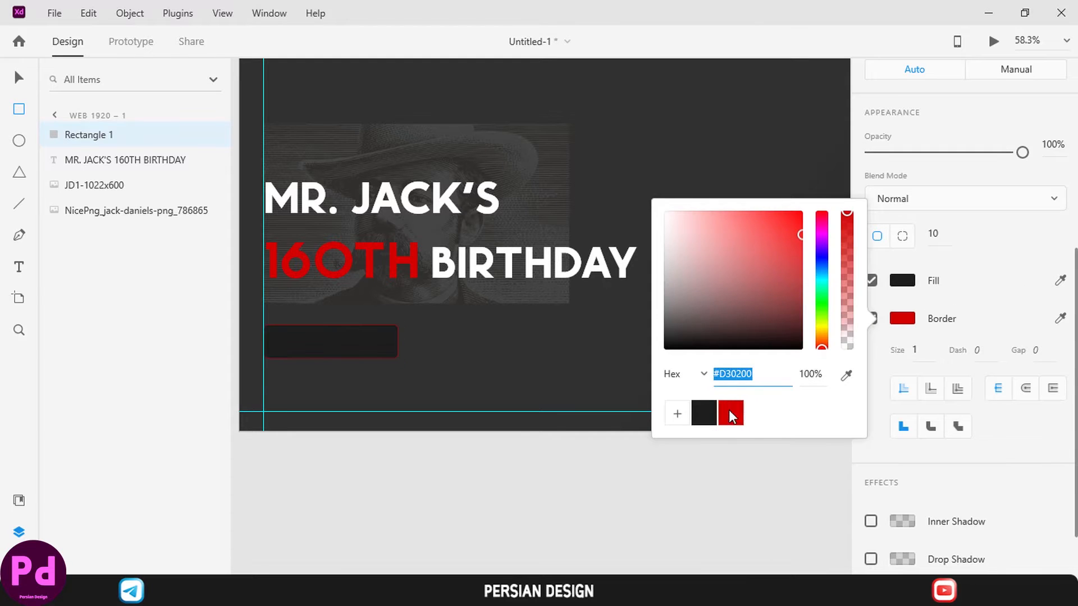
# Add the text "LEARN MORE" over the button rectangle.
pyautogui.click(18, 267)
pyautogui.click(304, 342)
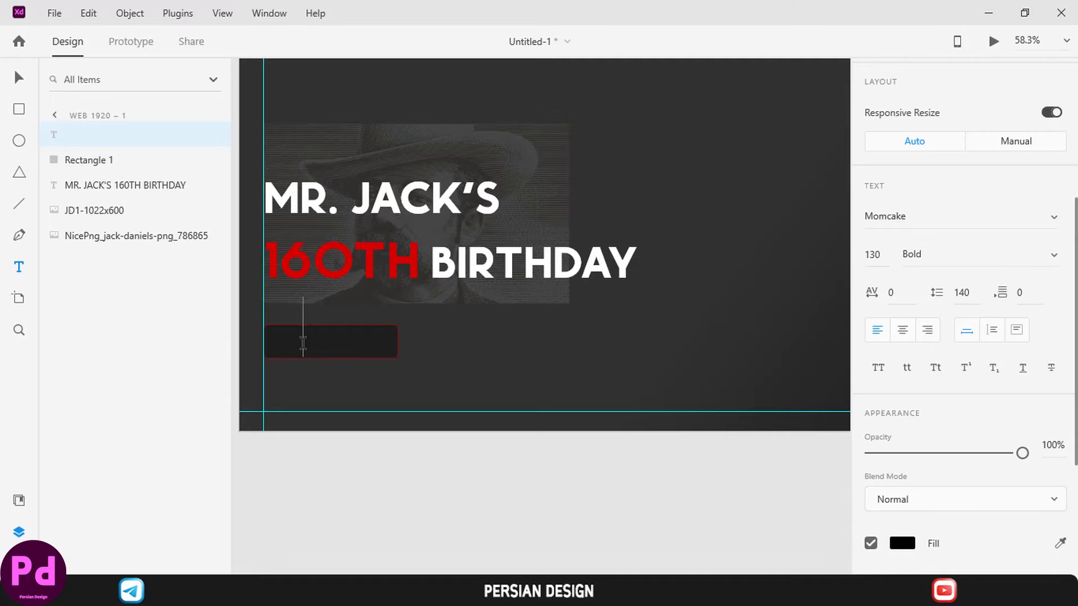
pyautogui.write('LEARN')
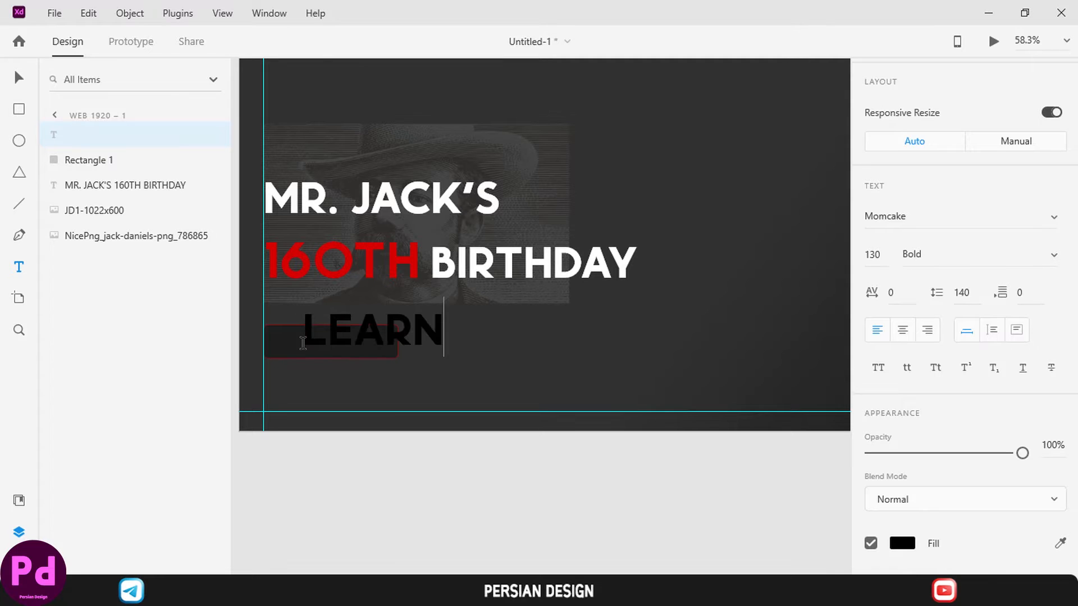
pyautogui.write(' MORE')
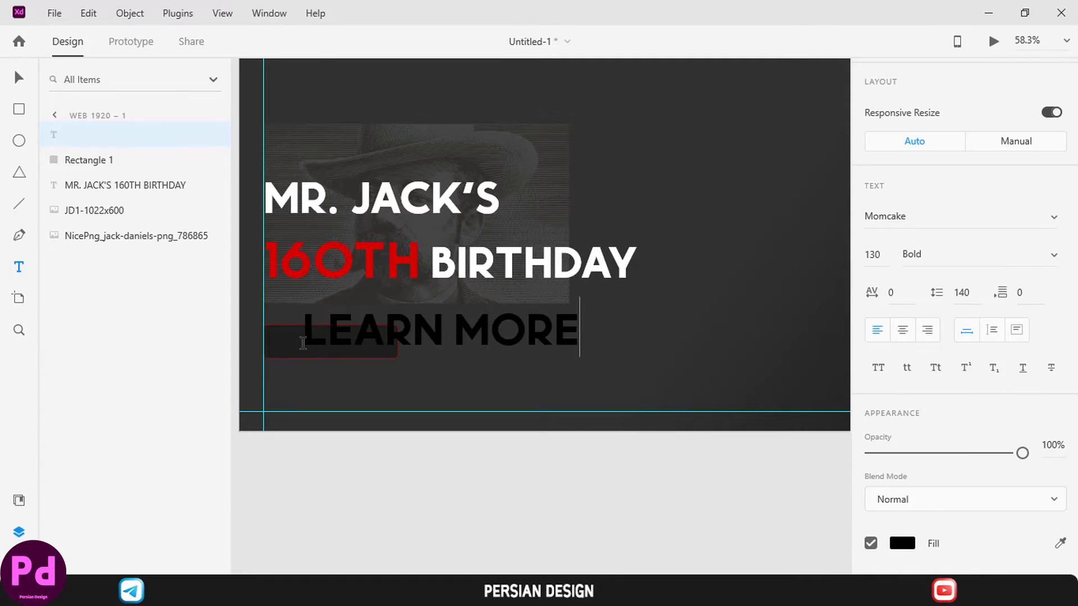
# Fill the "LEARN MORE" text with white and save that colour as a swatch.
pyautogui.hotkey('ctrl', 'a')
pyautogui.scroll(-4, 938, 368)
pyautogui.click(902, 314)
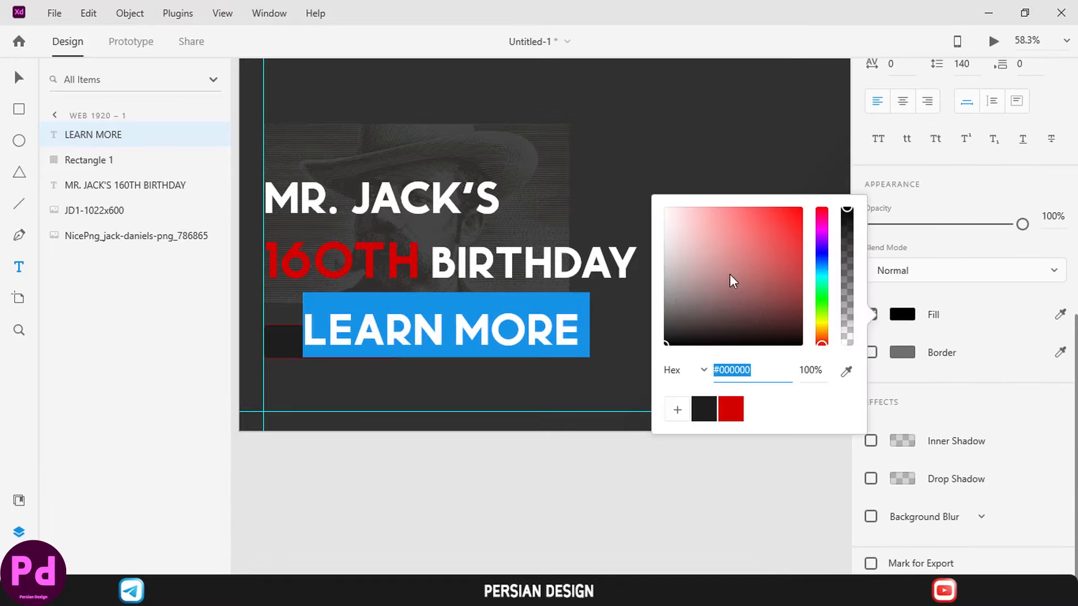
pyautogui.moveTo(730, 273); pyautogui.dragTo(667, 209)
pyautogui.click(678, 410)
pyautogui.click(994, 204)
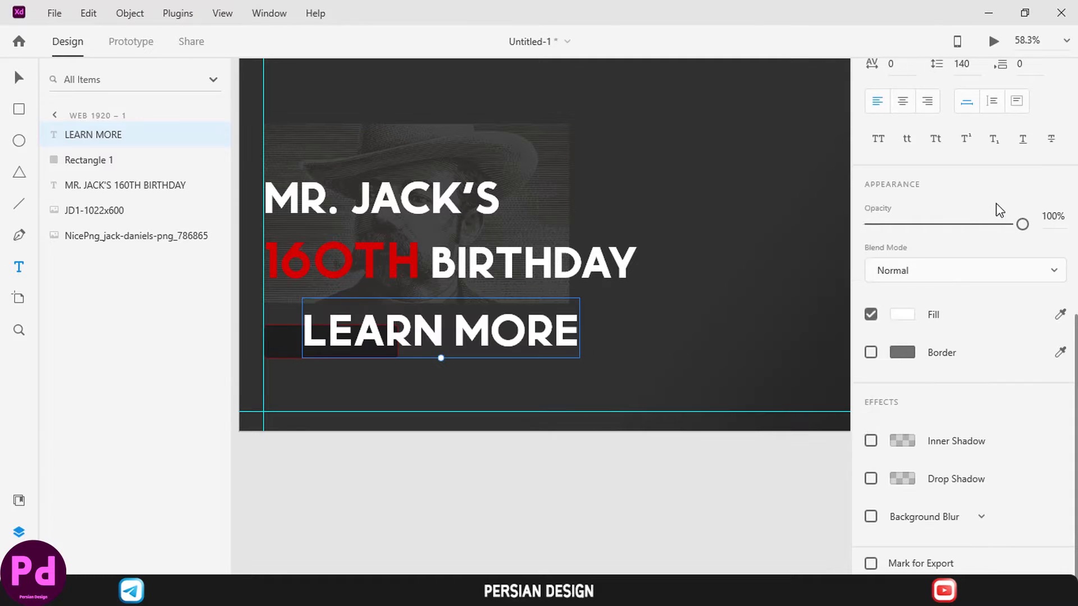
# Set the "LEARN MORE" text to font size 30.
pyautogui.scroll(3, 995, 203)
pyautogui.click(874, 183)
pyautogui.write('30')
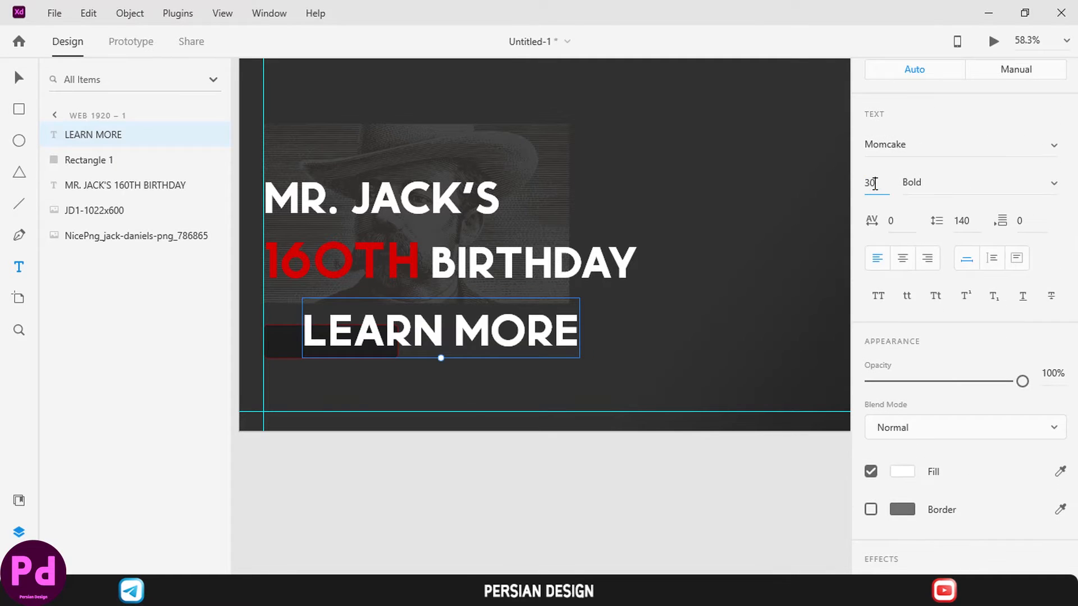
pyautogui.press('Return')
pyautogui.press('Escape')
# Centre the "LEARN MORE" text horizontally on its button rectangle.
pyautogui.keyDown('shift'); pyautogui.click(379, 345); pyautogui.keyUp('shift')
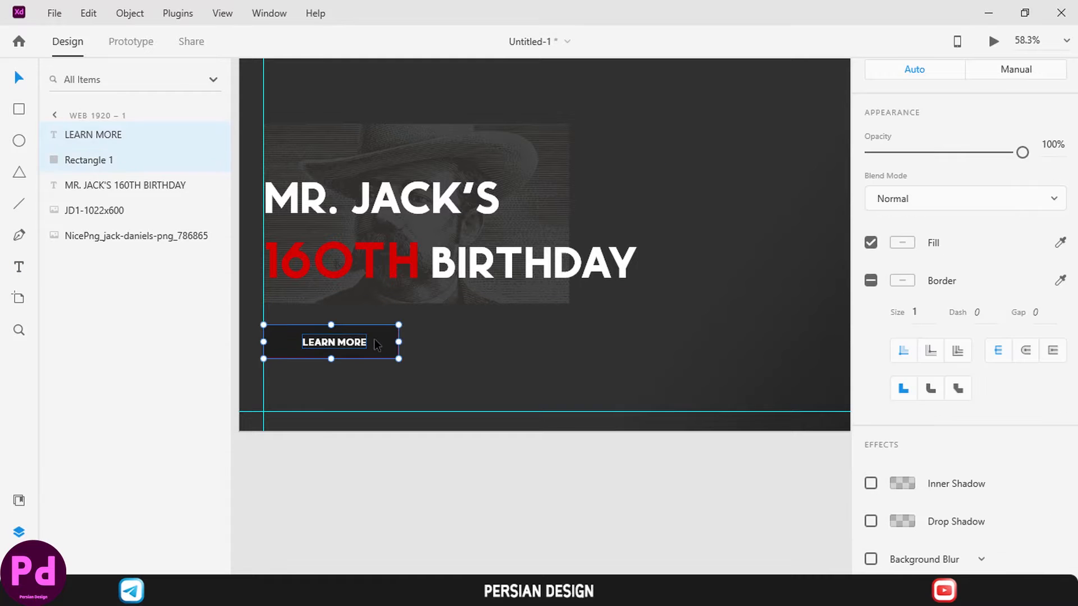
pyautogui.scroll(5, 950, 176)
pyautogui.click(1006, 79)
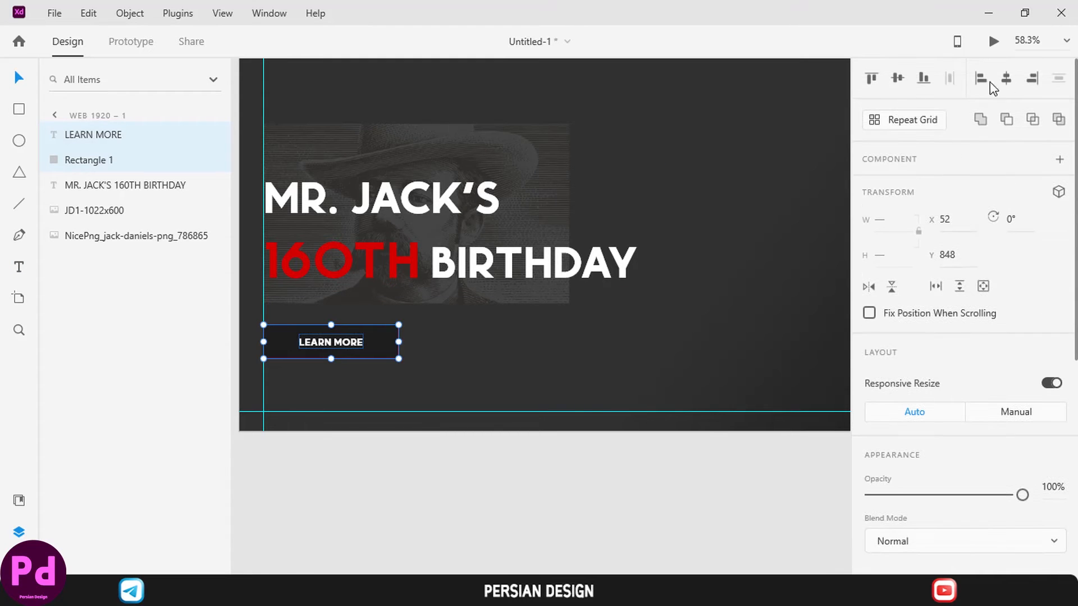
pyautogui.click(416, 476)
pyautogui.click(383, 340)
pyautogui.hotkey('ctrl', 'd')
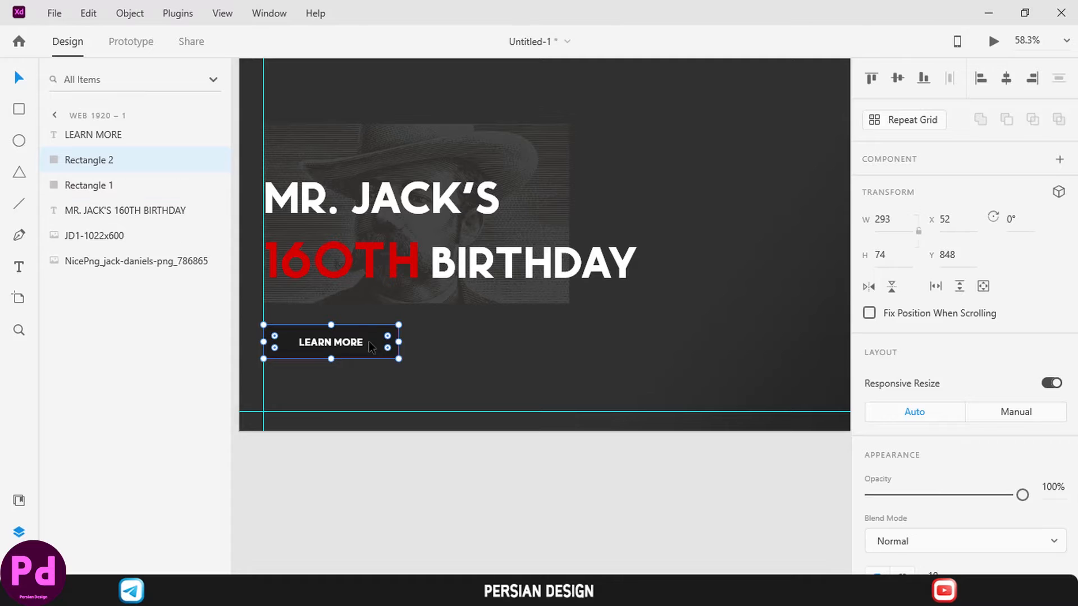
pyautogui.hotkey('ctrl', 'z')
# Group the LEARN MORE label with its rectangle and place a duplicate beside it at X 384, Y 848.
pyautogui.hotkey('ctrl', 'g')
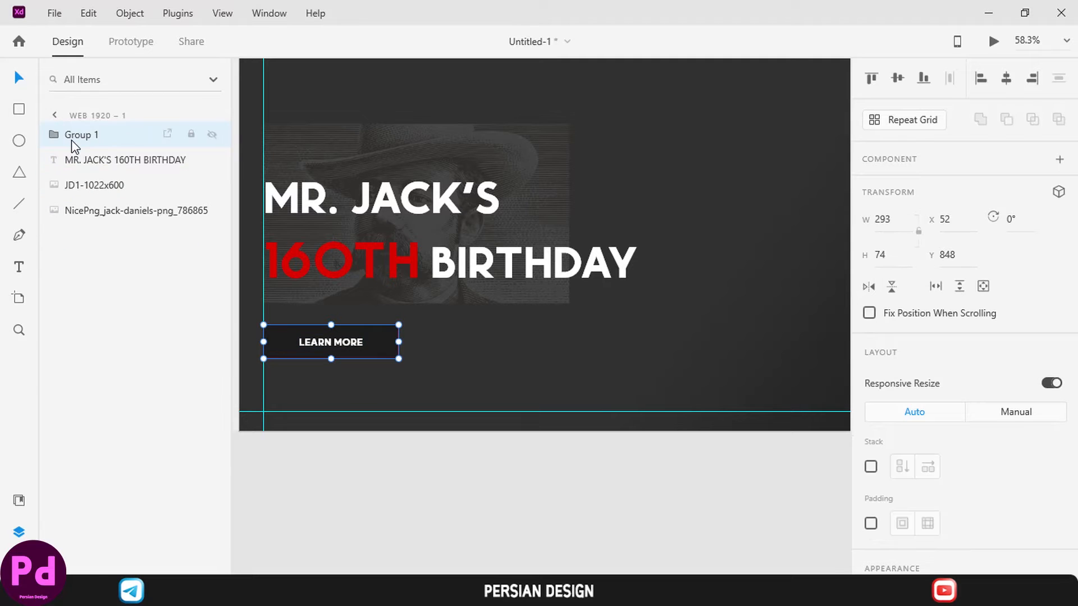
pyautogui.hotkey('ctrl', 'd')
pyautogui.moveTo(296, 337); pyautogui.dragTo(449, 338)
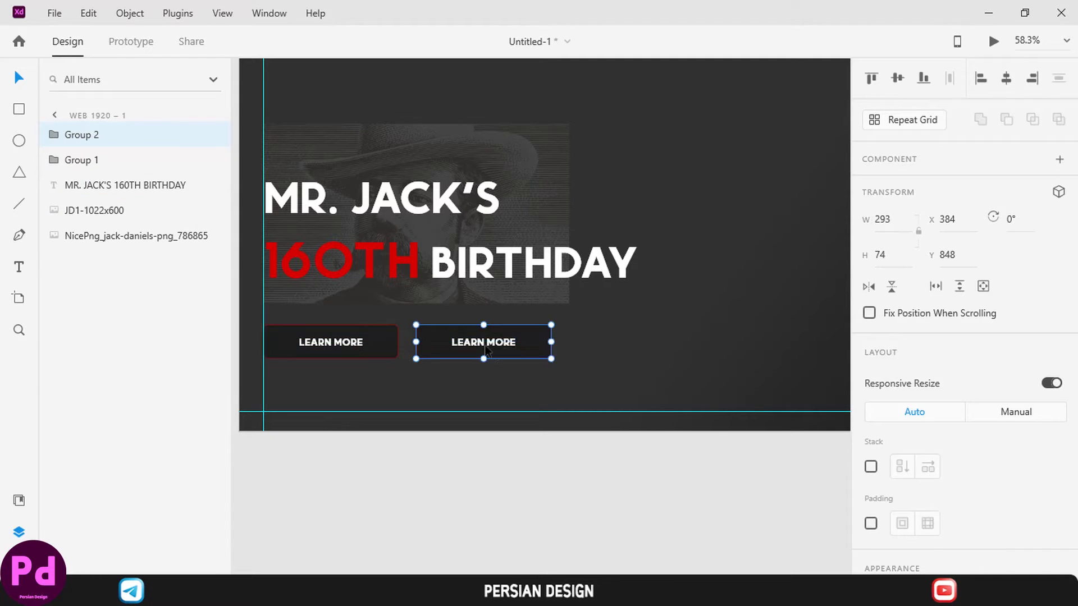
# Change the duplicated button's label to "PREVIEW" and centre it horizontally on its rectangle.
pyautogui.doubleClick(484, 342)
pyautogui.doubleClick(490, 345)
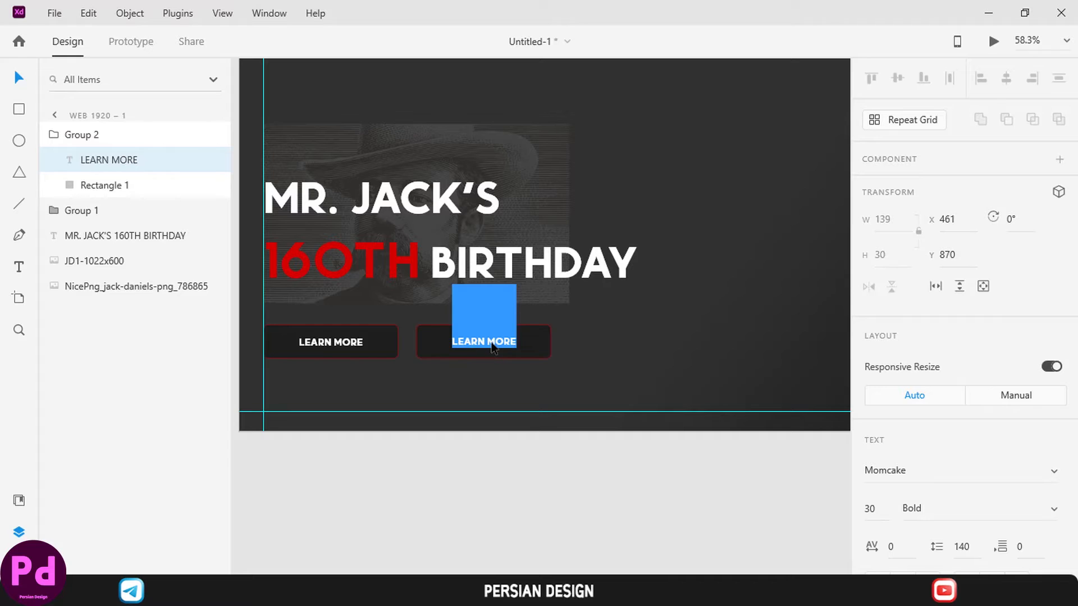
pyautogui.write('PREVIEW')
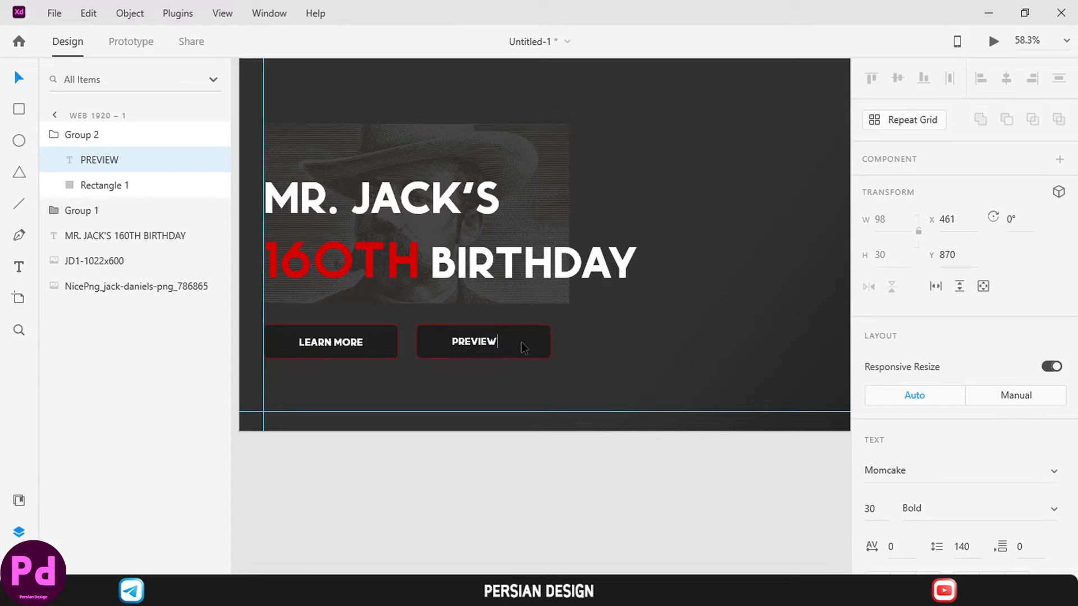
pyautogui.press('Escape')
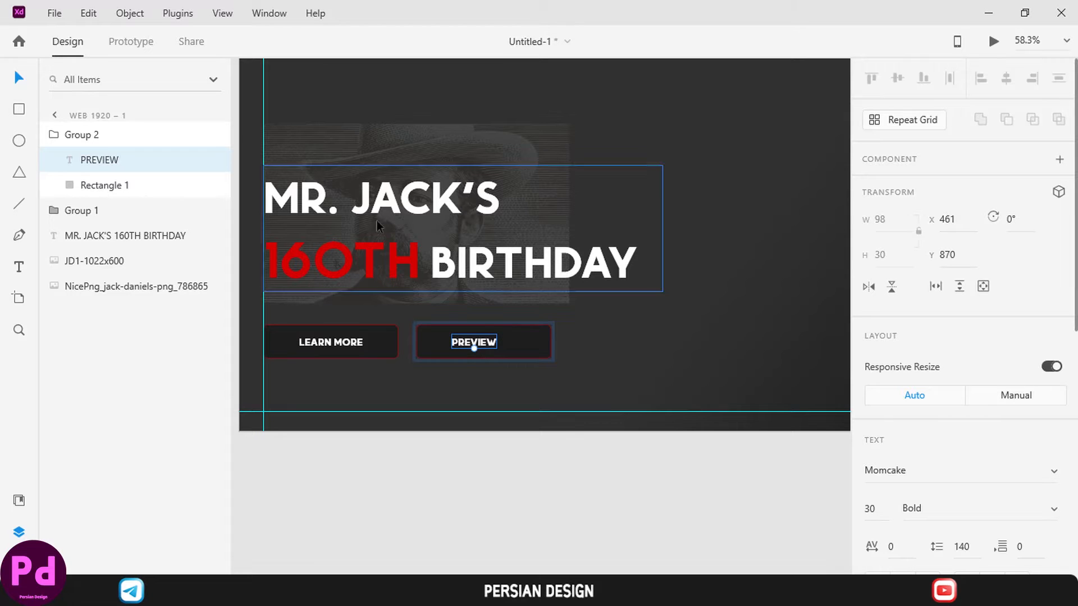
pyautogui.keyDown('shift'); pyautogui.click(104, 185); pyautogui.keyUp('shift')
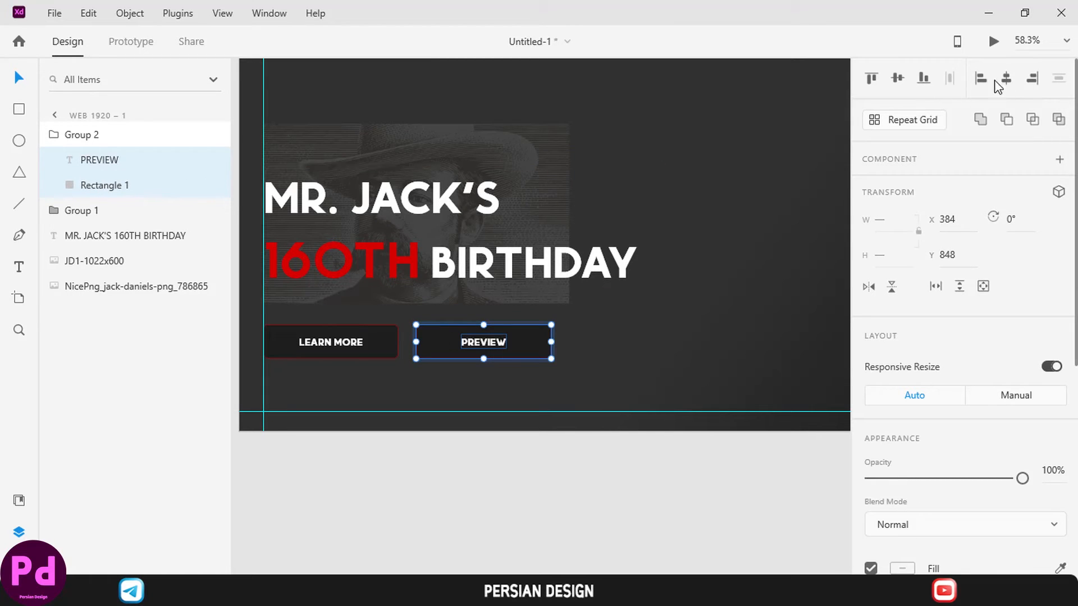
pyautogui.doubleClick(484, 343)
pyautogui.press('Escape')
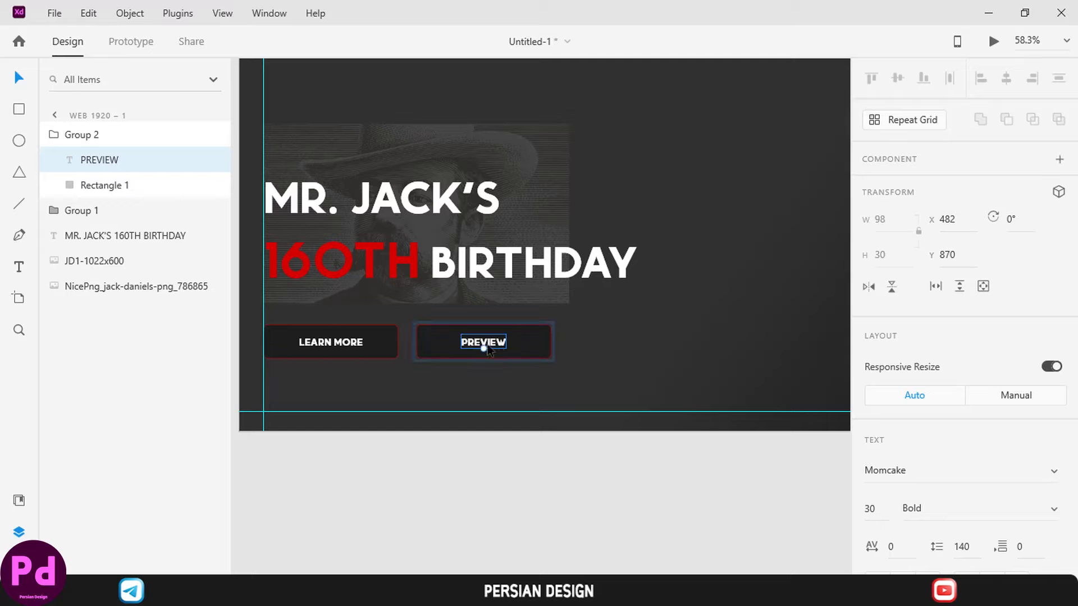
pyautogui.doubleClick(483, 346)
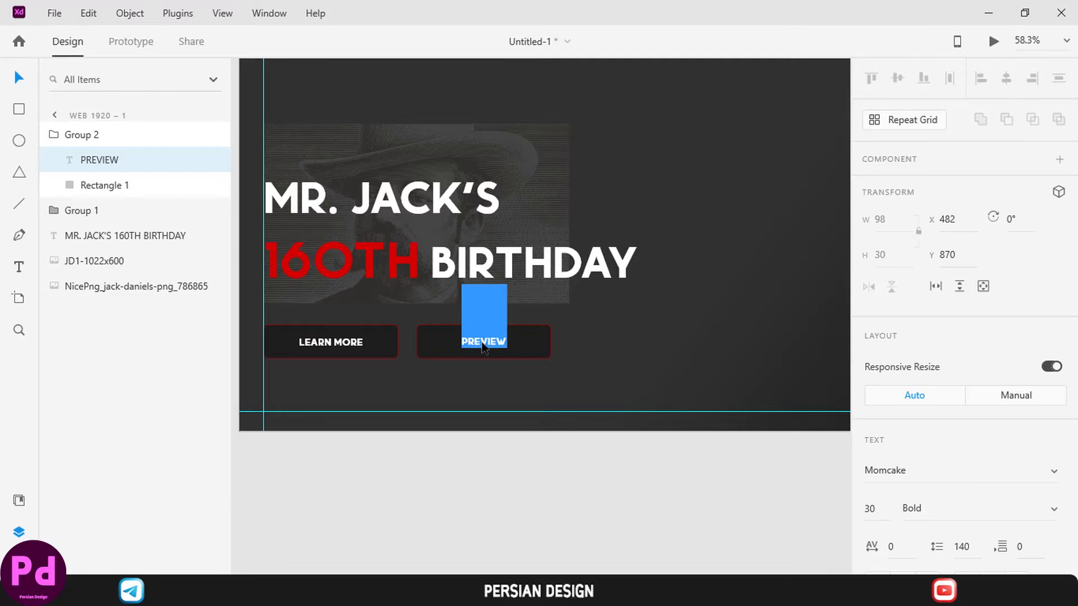
pyautogui.press('Escape')
# Remove the border from the PREVIEW button's rectangle.
pyautogui.click(542, 340)
pyautogui.scroll(-5, 872, 332)
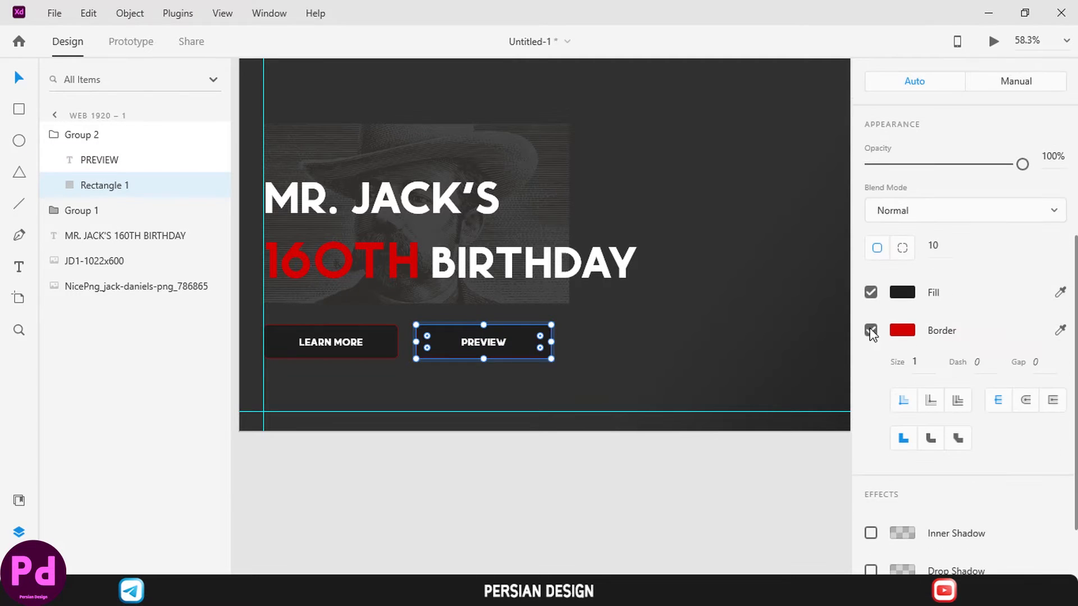
pyautogui.click(872, 332)
pyautogui.click(492, 482)
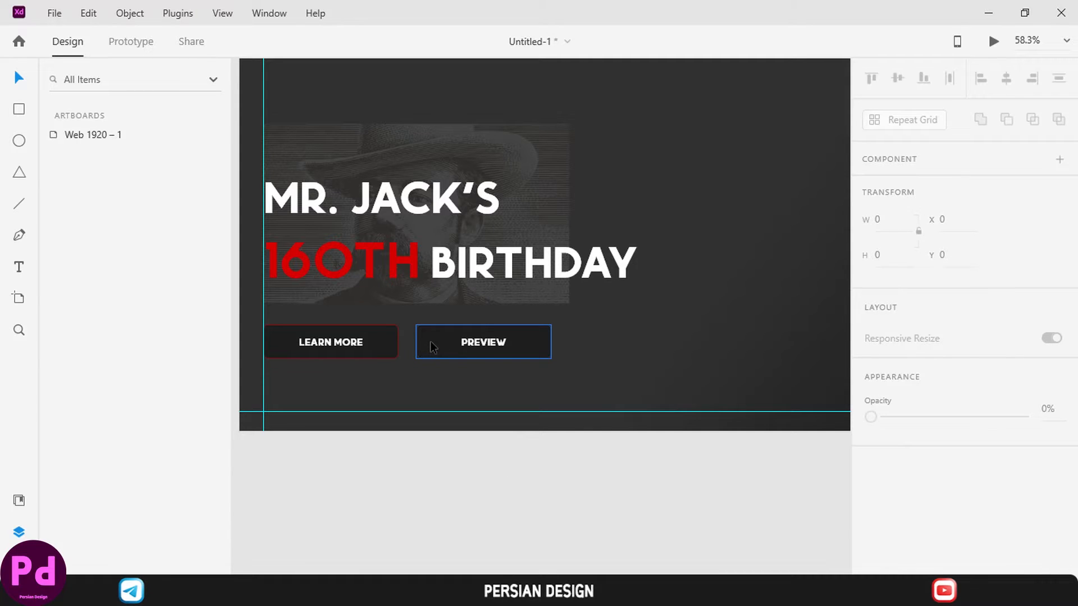
# Move the birthday heading and both buttons up together to Y 471.
pyautogui.click(432, 346)
pyautogui.keyDown('shift'); pyautogui.click(359, 342); pyautogui.keyUp('shift')
pyautogui.keyDown('shift'); pyautogui.click(377, 261); pyautogui.keyUp('shift')
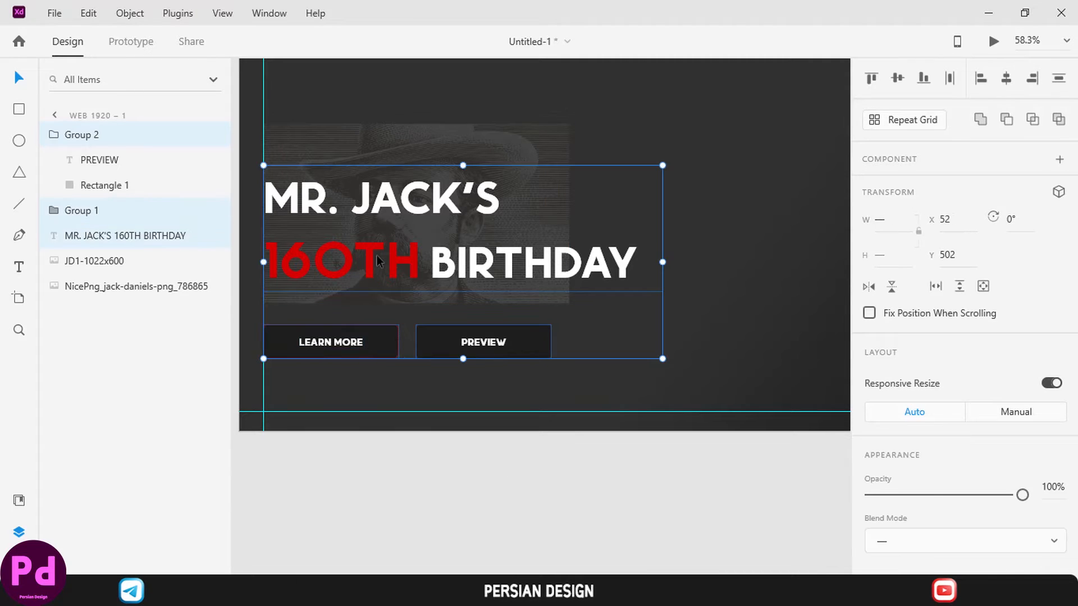
pyautogui.moveTo(377, 261); pyautogui.dragTo(378, 251)
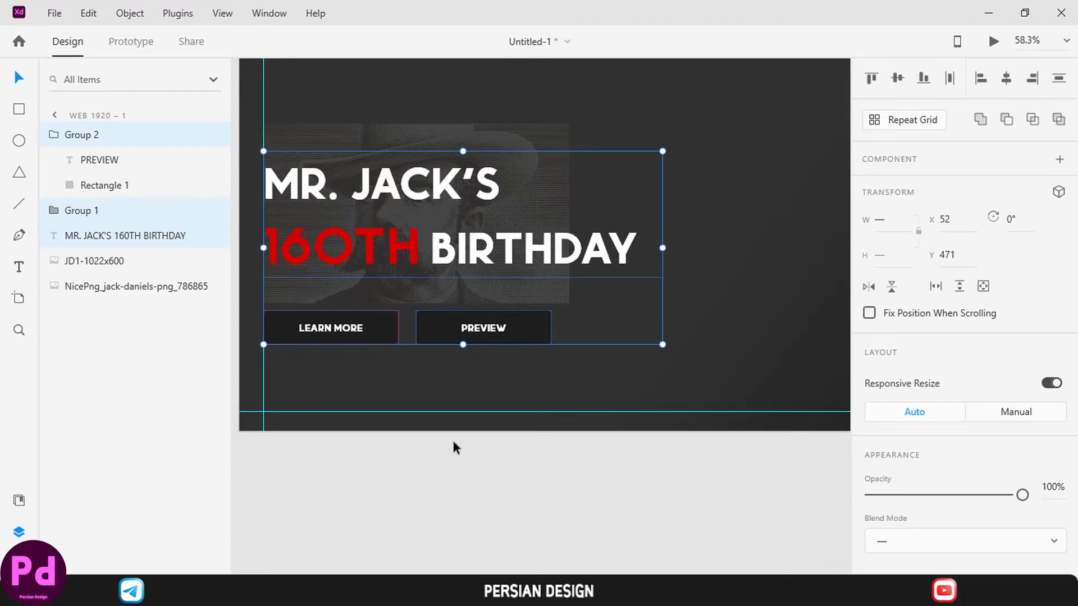
pyautogui.click(453, 442)
# Add the text "FACEBOOK" just above the lower guide, near the left guide.
pyautogui.click(19, 268)
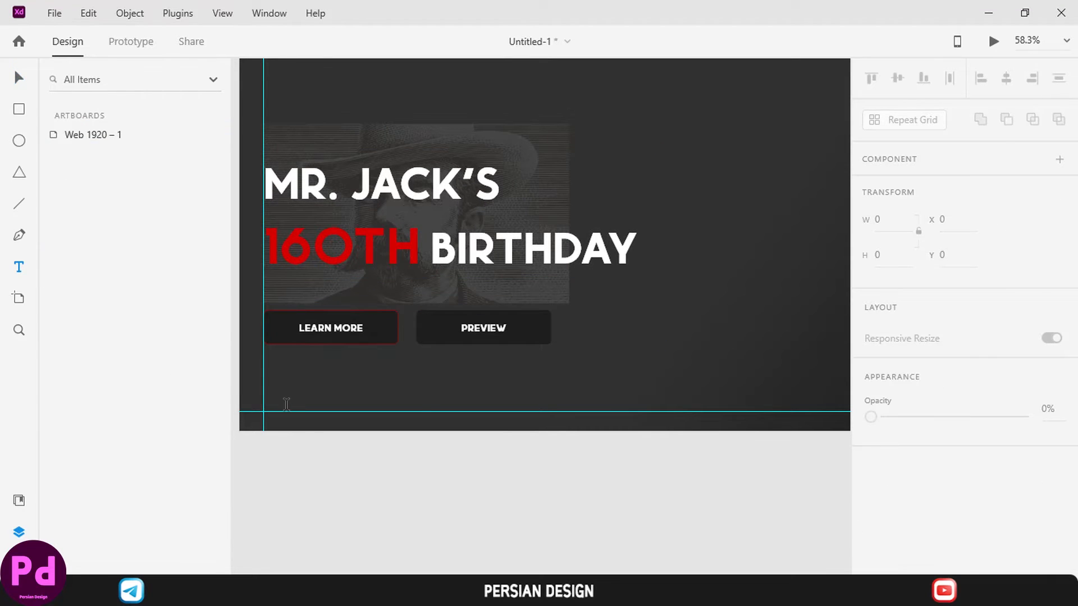
pyautogui.click(286, 405)
pyautogui.write('FACEBOOK')
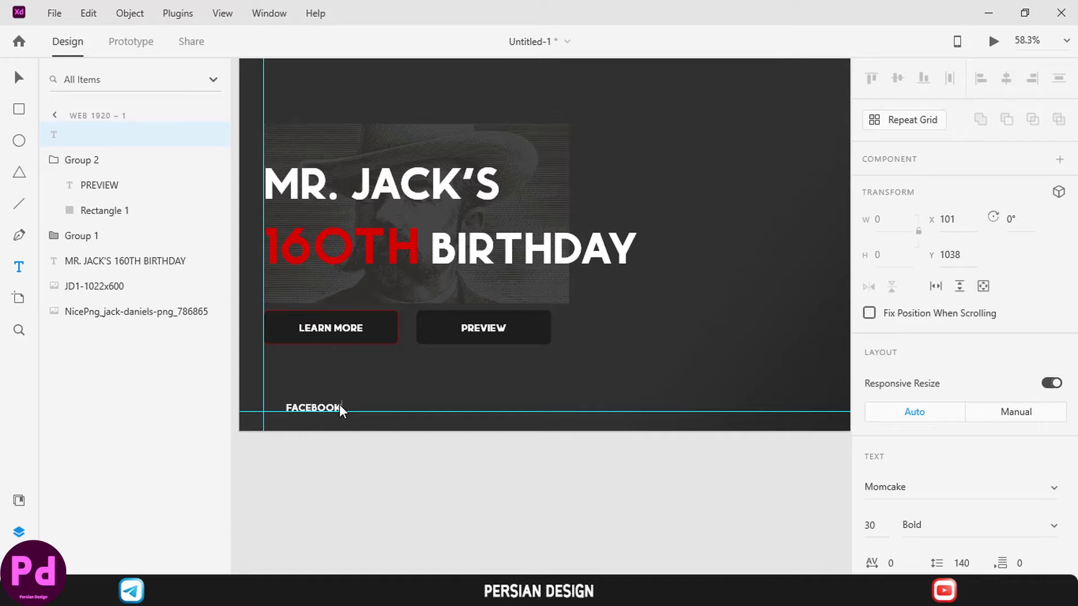
# Fill the "FACEBOOK" text with a medium grey.
pyautogui.hotkey('ctrl', 'a')
pyautogui.scroll(-4, 949, 295)
pyautogui.scroll(-5, 919, 292)
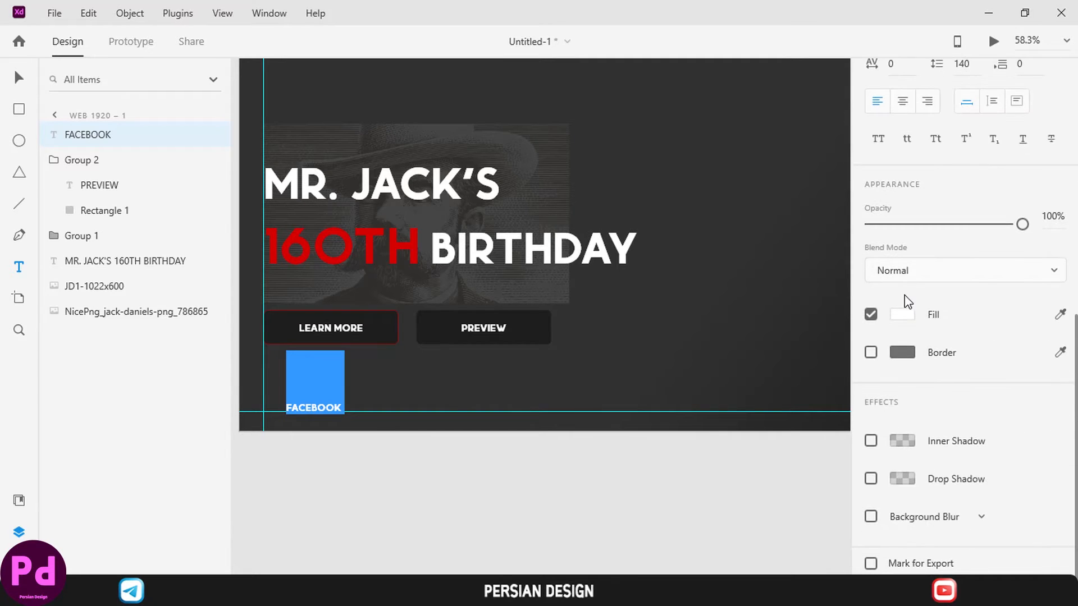
pyautogui.click(902, 315)
pyautogui.moveTo(679, 228); pyautogui.dragTo(632, 262)
pyautogui.press('Escape')
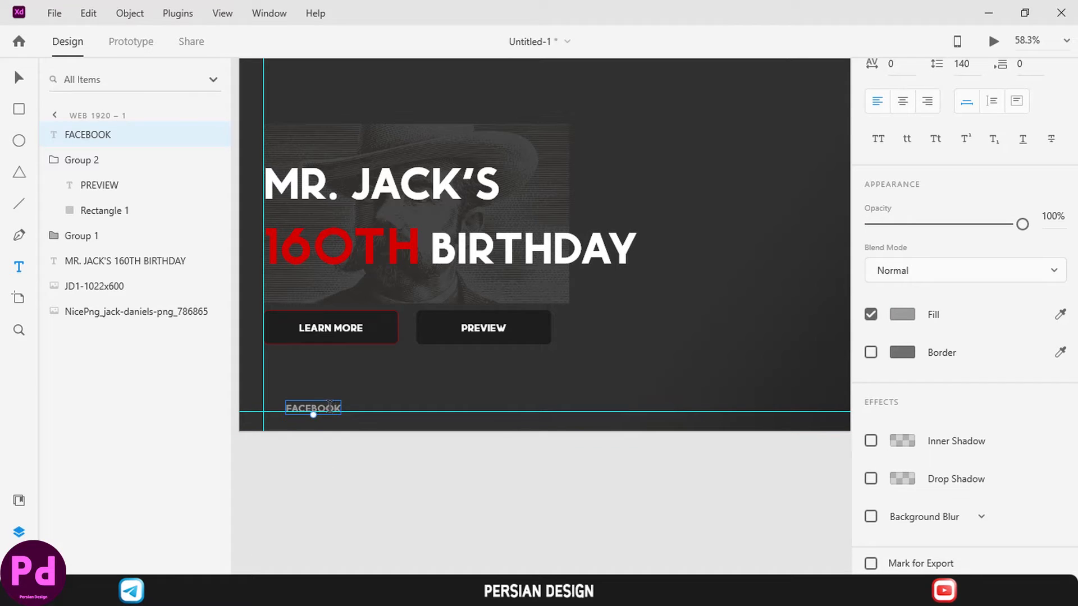
# Duplicate the "FACEBOOK" text to its right and change the copy to "TWITTER".
pyautogui.hotkey('ctrl', 'd')
pyautogui.moveTo(330, 407); pyautogui.dragTo(404, 406)
pyautogui.doubleClick(402, 406)
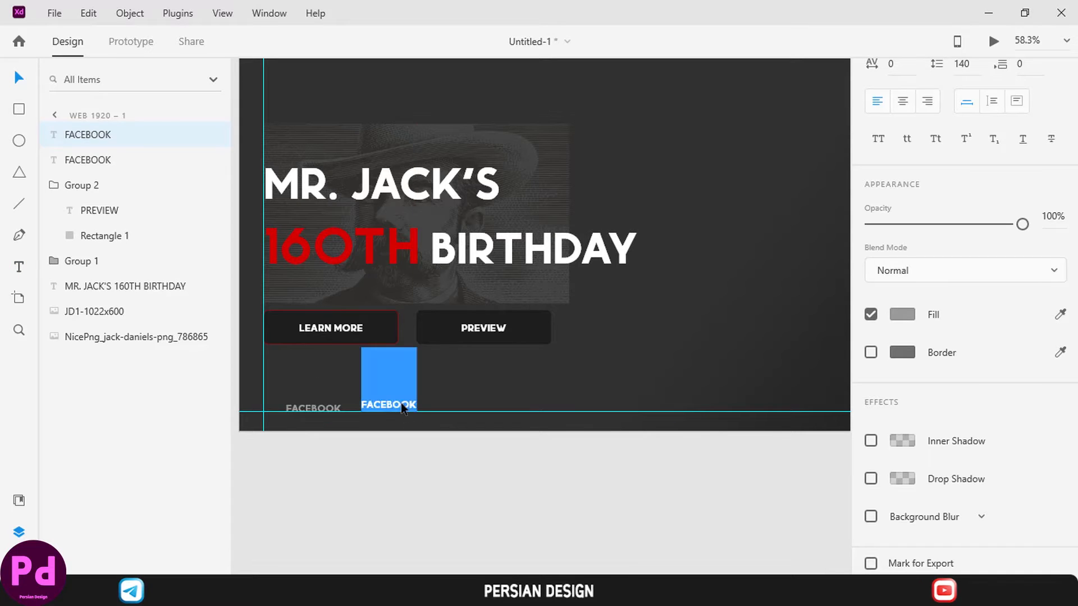
pyautogui.write('TWITTER')
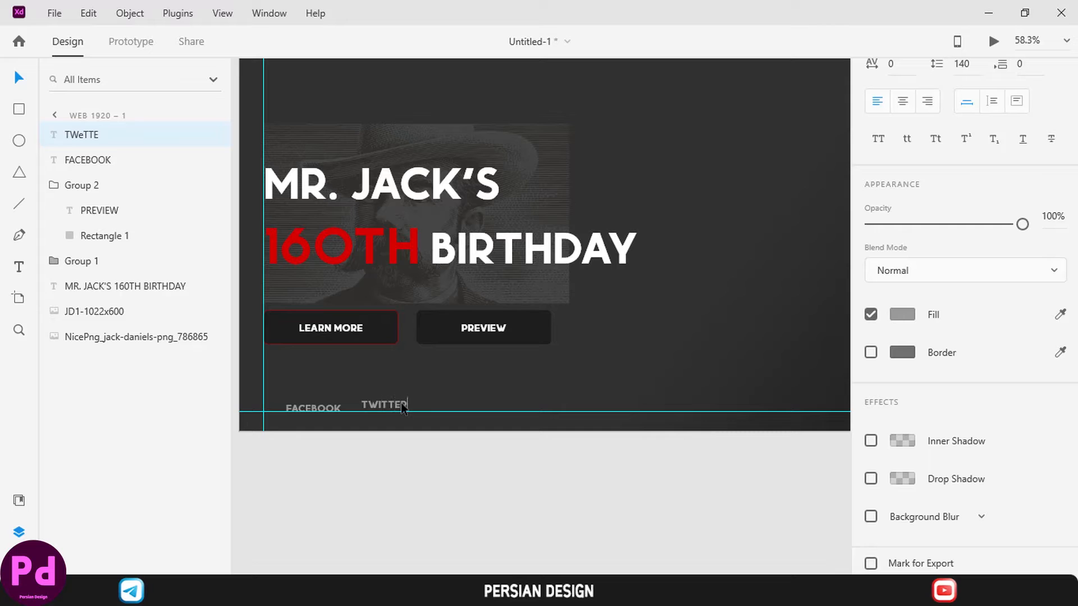
pyautogui.press('Escape')
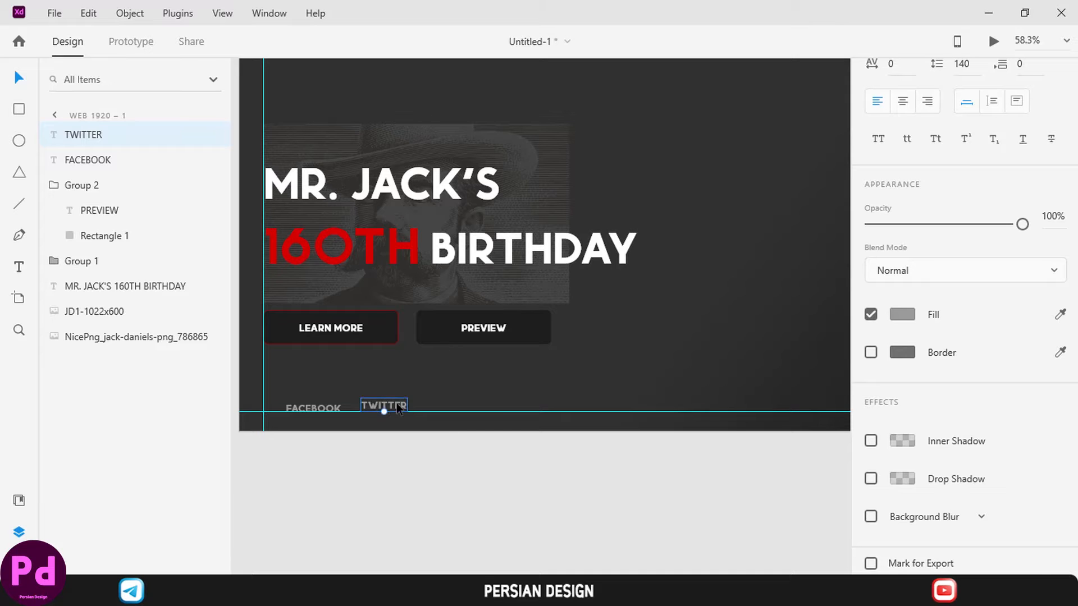
# Duplicate the "TWITTER" text to its right and change the copy to "INSTAGRAM".
pyautogui.moveTo(401, 408); pyautogui.dragTo(464, 408)
pyautogui.doubleClick(464, 408)
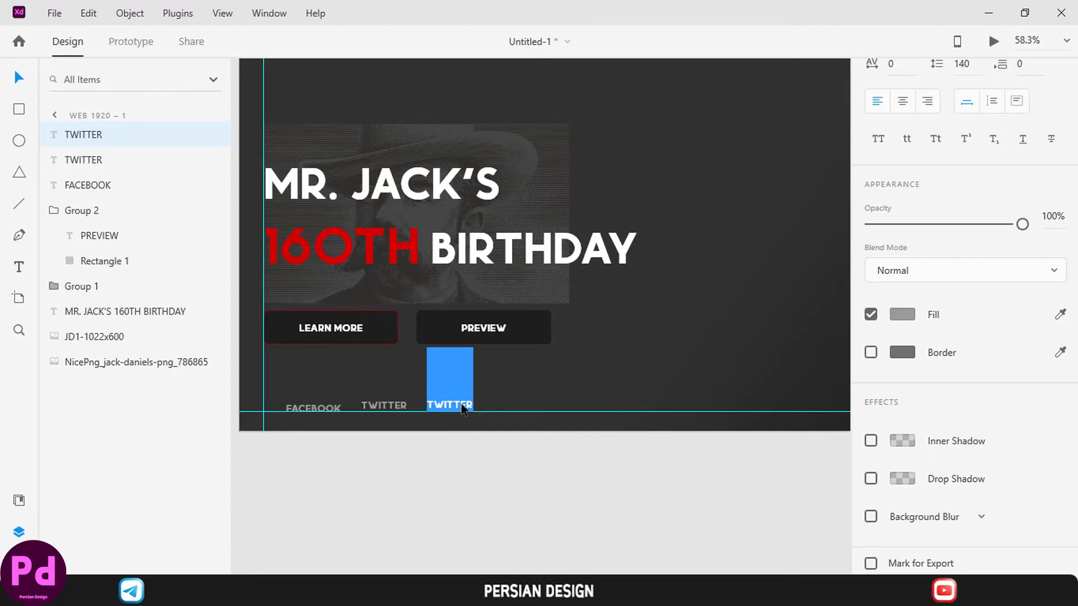
pyautogui.write('INS')
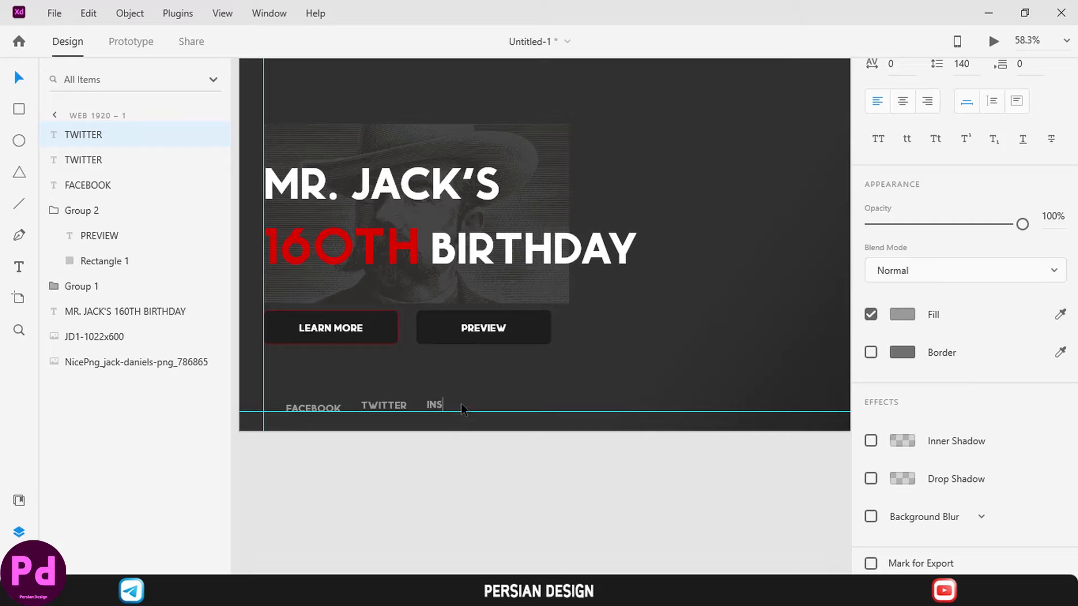
pyautogui.write('TAGRAM')
pyautogui.press('Escape')
# Align the FACEBOOK, TWITTER and INSTAGRAM texts with each other on their vertical middle.
pyautogui.press('Escape')
pyautogui.click(380, 404)
pyautogui.keyDown('shift'); pyautogui.click(313, 408); pyautogui.keyUp('shift')
pyautogui.keyDown('shift'); pyautogui.click(455, 405); pyautogui.keyUp('shift')
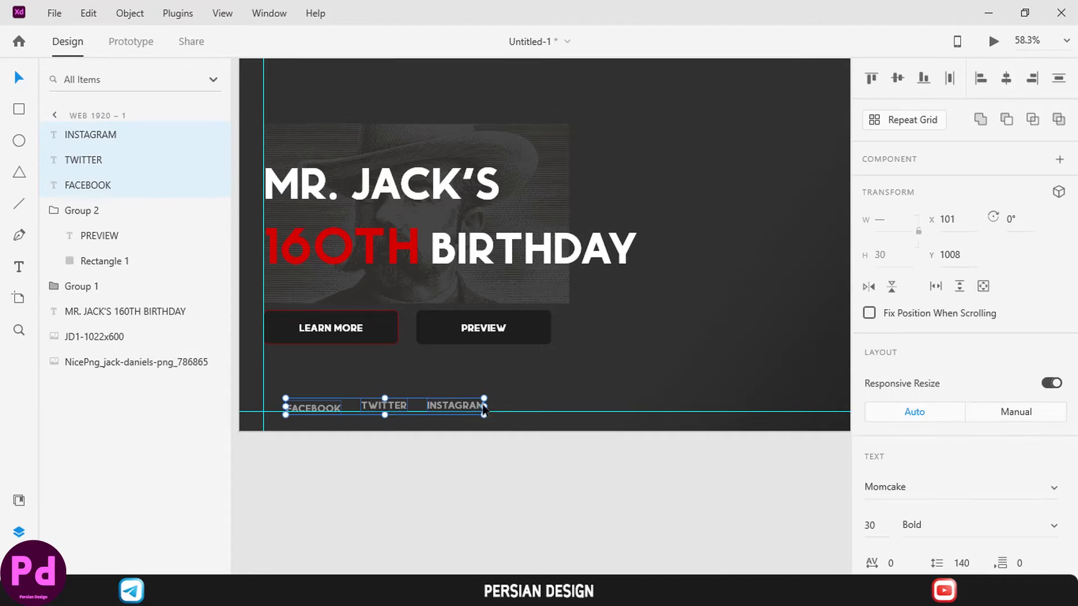
pyautogui.click(897, 79)
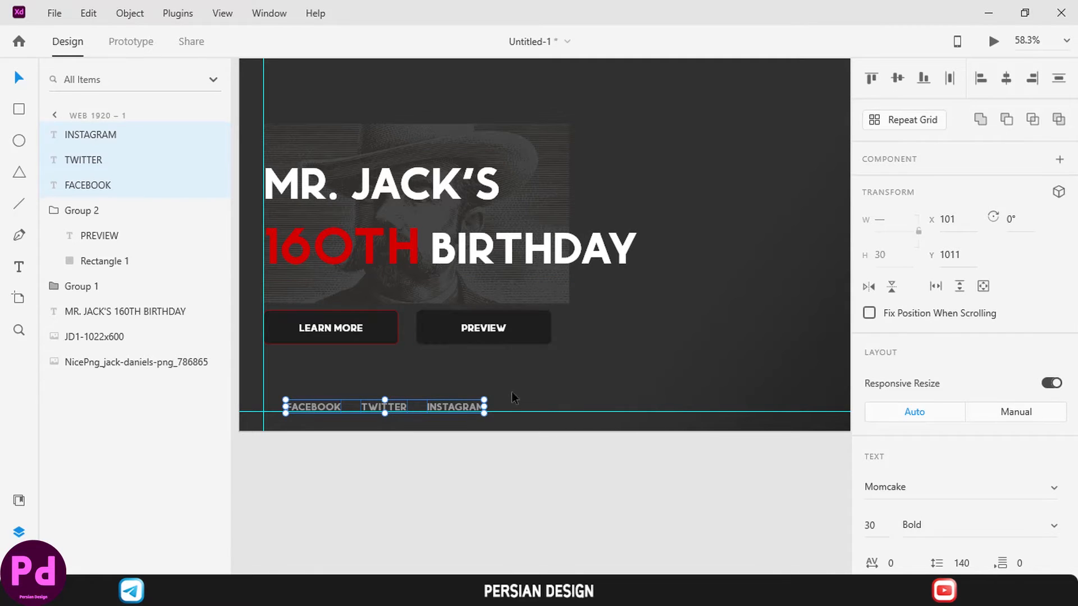
# Scale the three social links down to font size 25 with Responsive Resize temporarily off, and move them to X 98, Y 1013.
pyautogui.click(1049, 384)
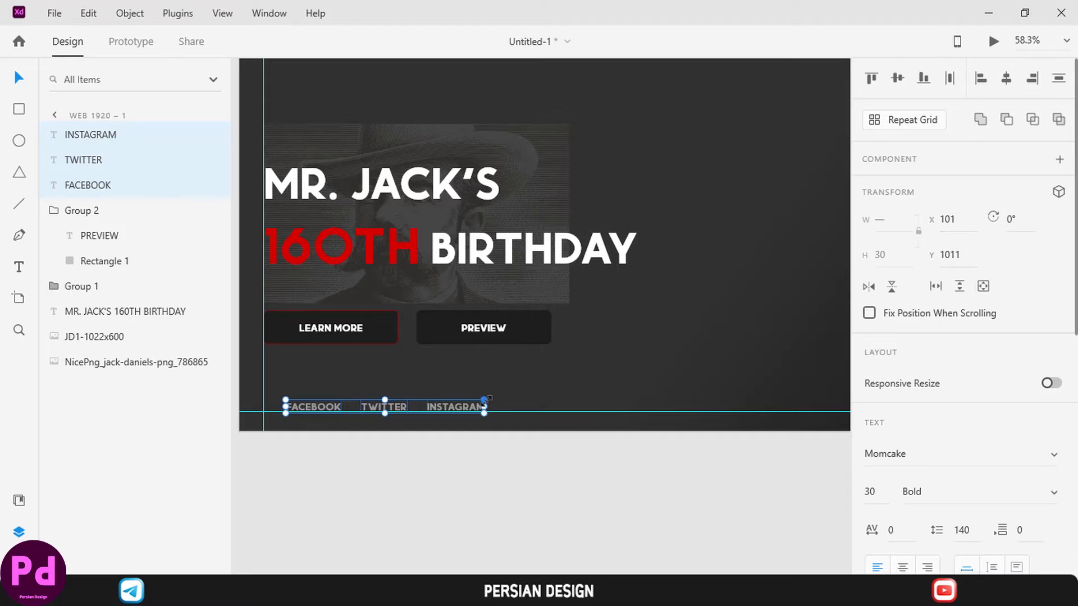
pyautogui.moveTo(484, 401); pyautogui.dragTo(454, 406)
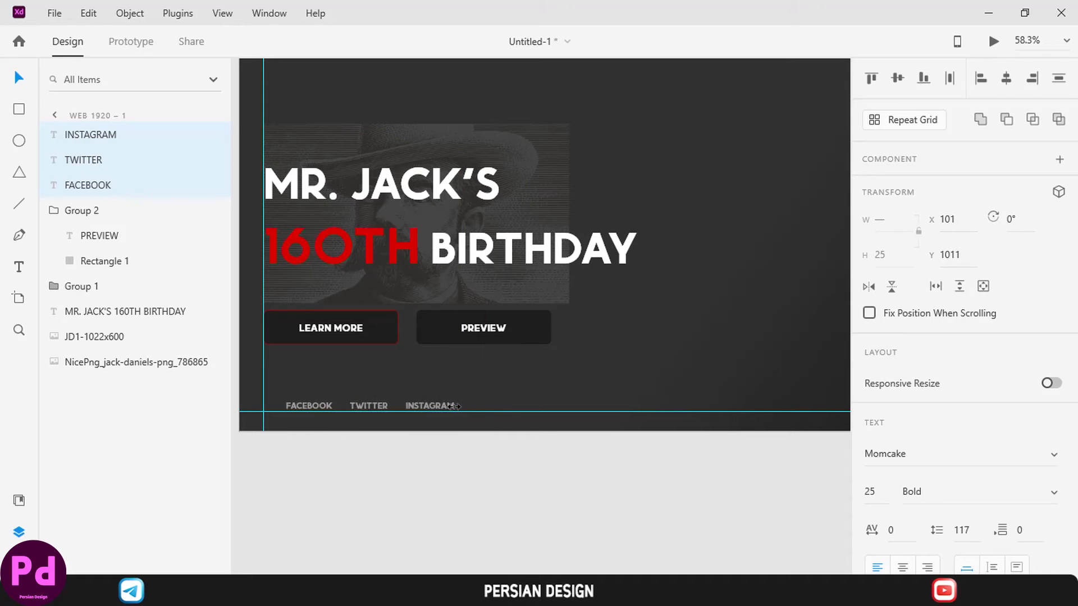
pyautogui.click(1050, 384)
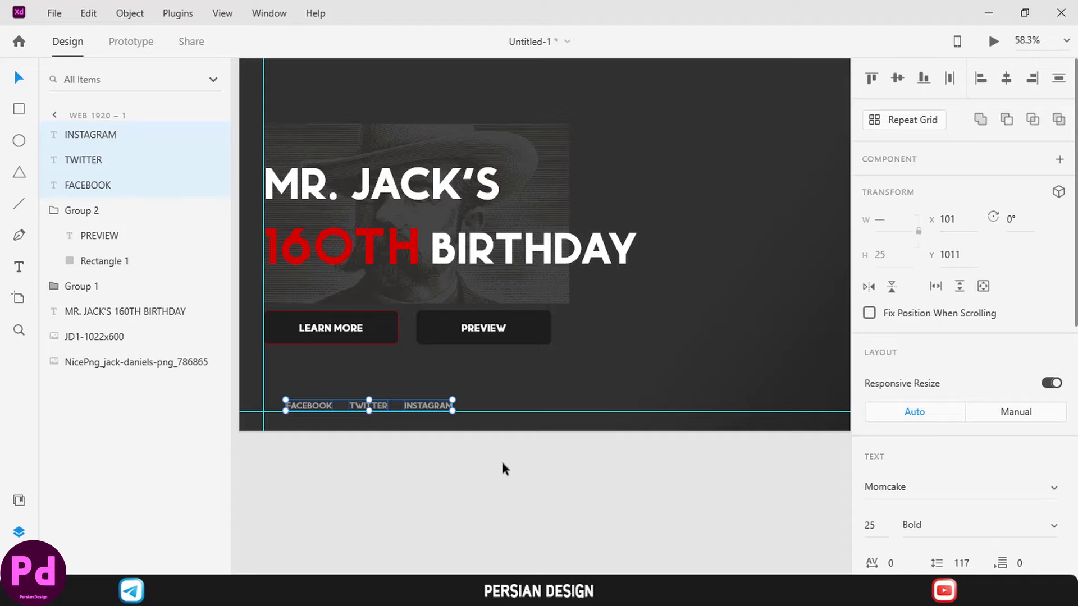
pyautogui.moveTo(430, 403); pyautogui.dragTo(429, 407)
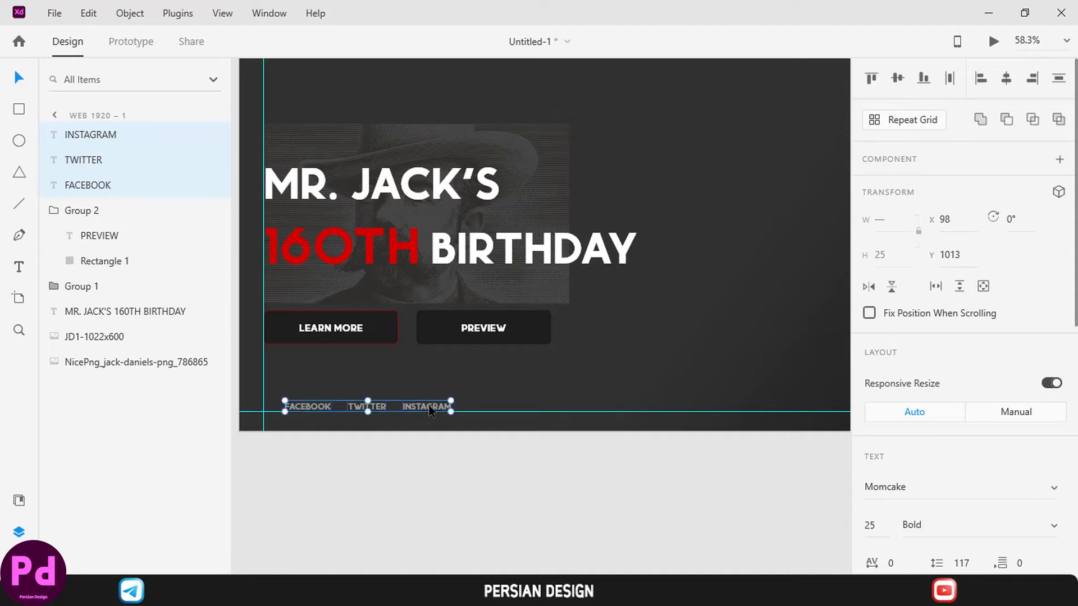
pyautogui.click(465, 437)
# Narrow the birthday heading's text box to a width of 835.
pyautogui.scroll(1, 518, 370)
pyautogui.hotkey('ctrl', '0')
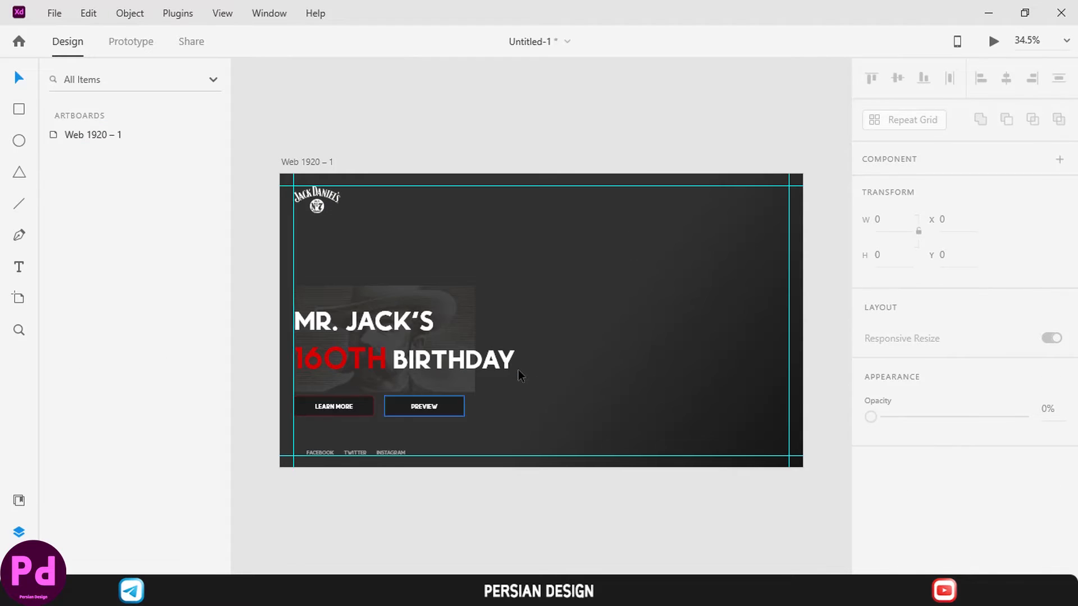
pyautogui.doubleClick(487, 364)
pyautogui.press('Escape')
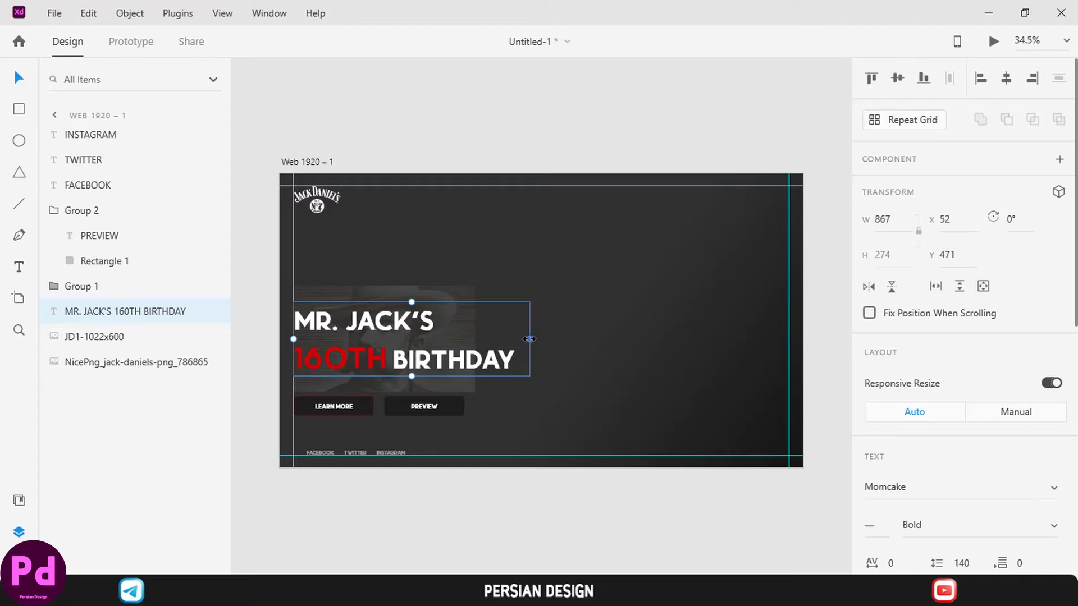
pyautogui.moveTo(529, 339)
pyautogui.mouseDown()
pyautogui.moveTo(508, 339)
pyautogui.moveTo(520, 339)
pyautogui.mouseUp()
# Set the font size of "BIRTHDAY" and "MR. JACK'S" in the heading to 120.
pyautogui.press('Return')
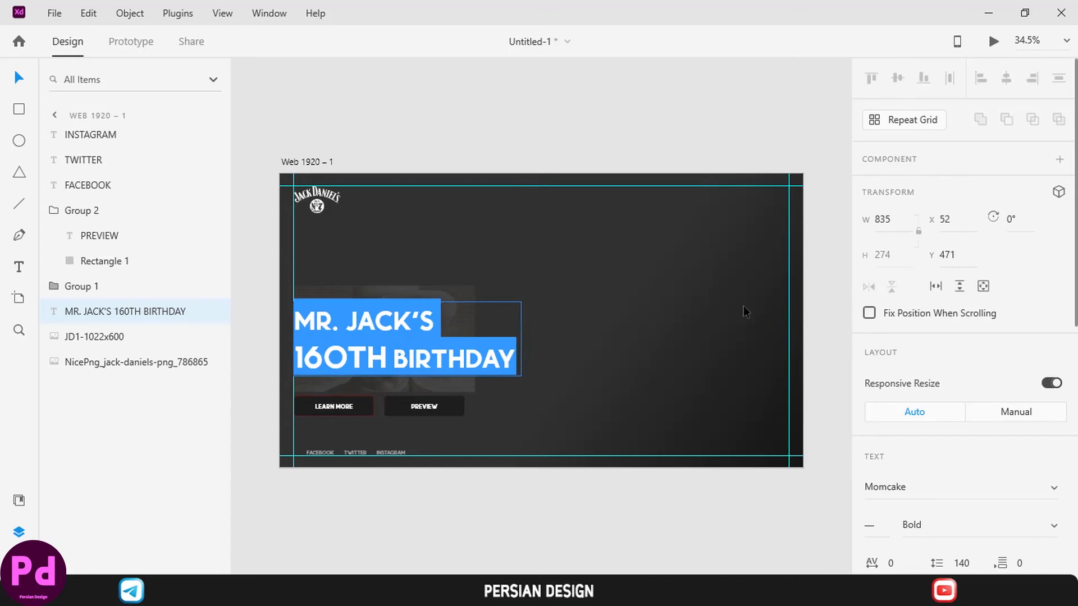
pyautogui.moveTo(389, 368); pyautogui.dragTo(528, 365)
pyautogui.scroll(-4, 894, 331)
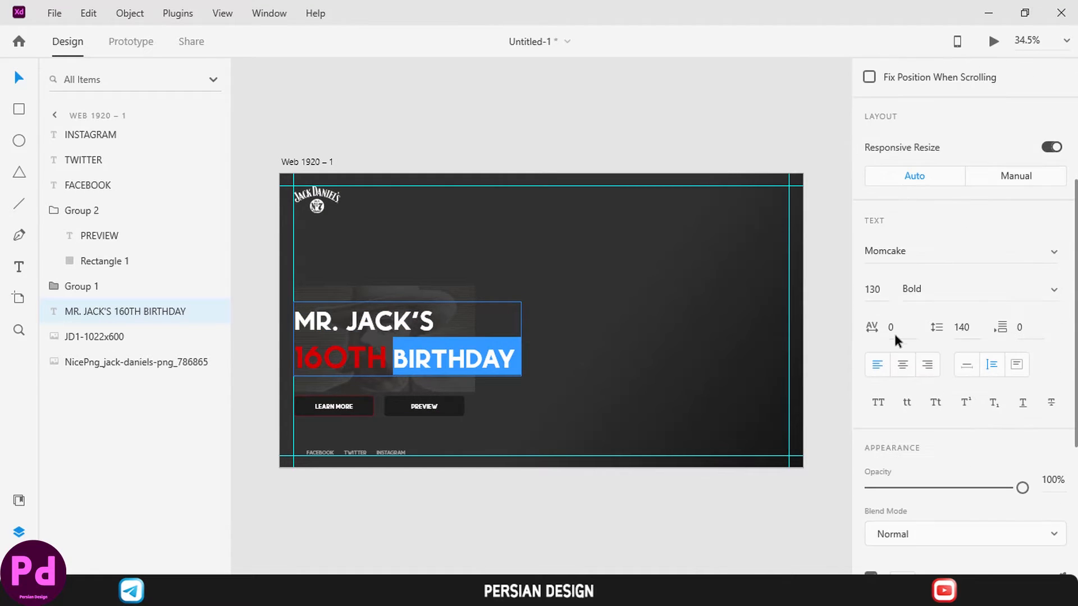
pyautogui.click(877, 289)
pyautogui.write('120')
pyautogui.press('Return')
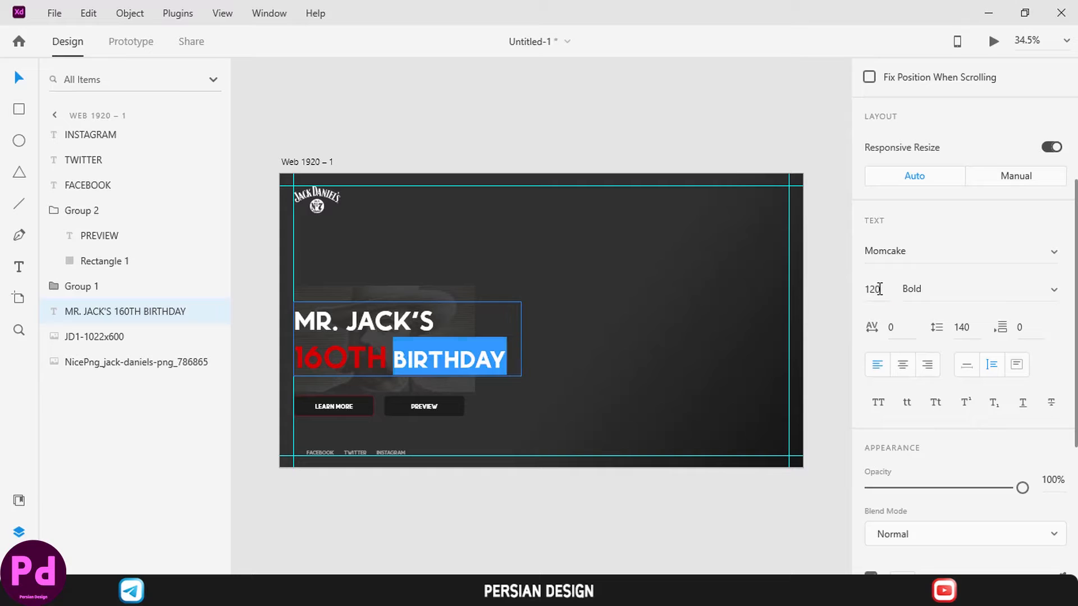
pyautogui.tripleClick(362, 326)
pyautogui.click(873, 289)
pyautogui.write('120')
pyautogui.press('Return')
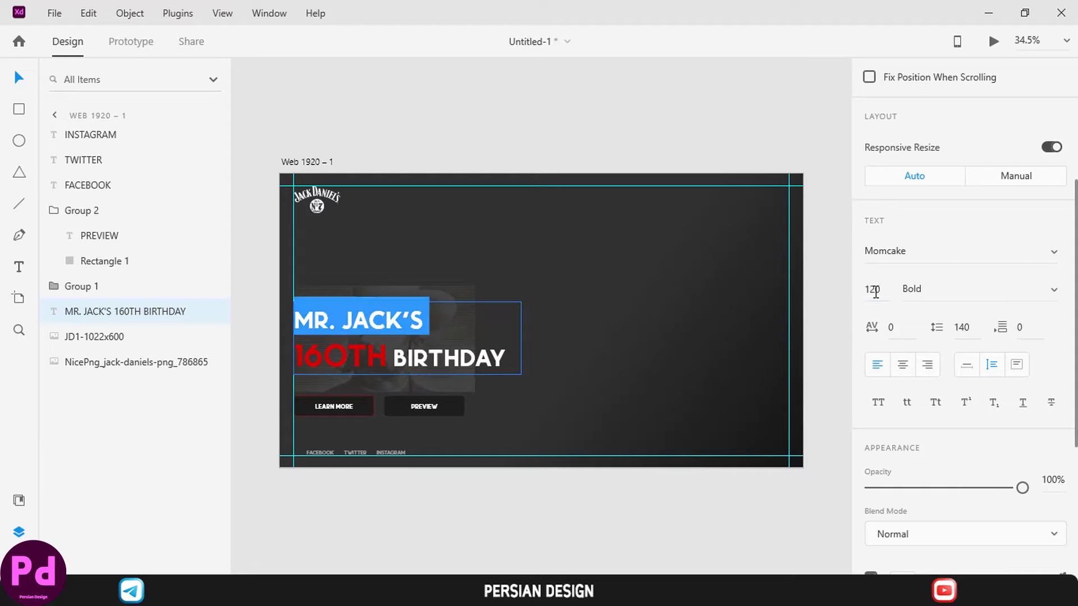
# Set the red "160TH" in the heading to font size 140 and narrow the text box to fit the words.
pyautogui.moveTo(386, 358); pyautogui.dragTo(294, 360)
pyautogui.click(876, 296)
pyautogui.write('140')
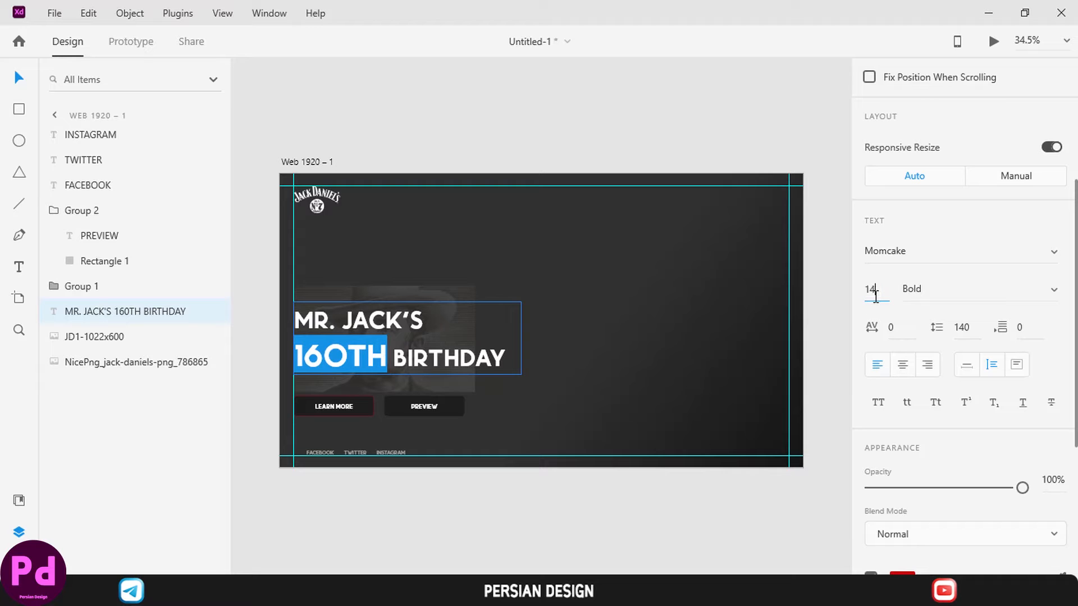
pyautogui.press('Return')
pyautogui.press('Escape')
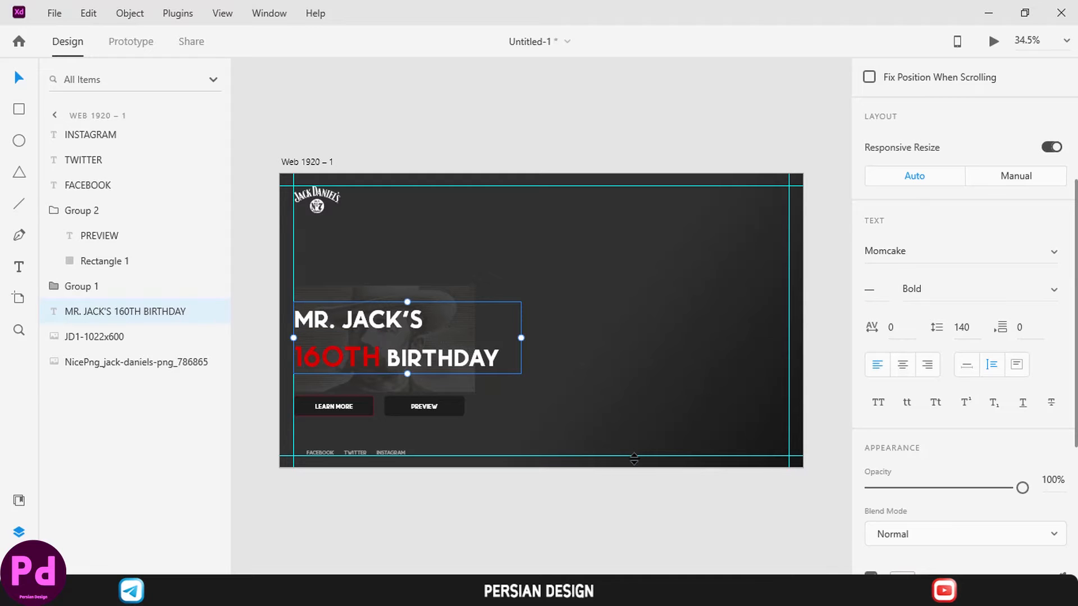
pyautogui.moveTo(521, 338); pyautogui.dragTo(499, 338)
pyautogui.click(597, 104)
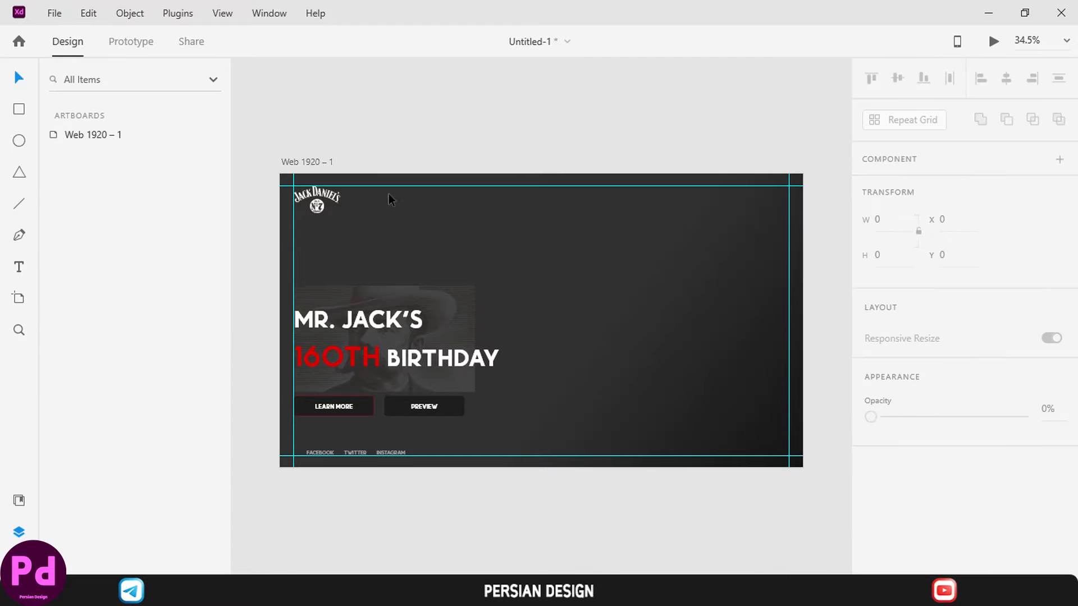
# Import the bottle image Jacks-160th-Birthday-800x1408.png from the Desktop into the artboard.
pyautogui.click(52, 13)
pyautogui.click(79, 332)
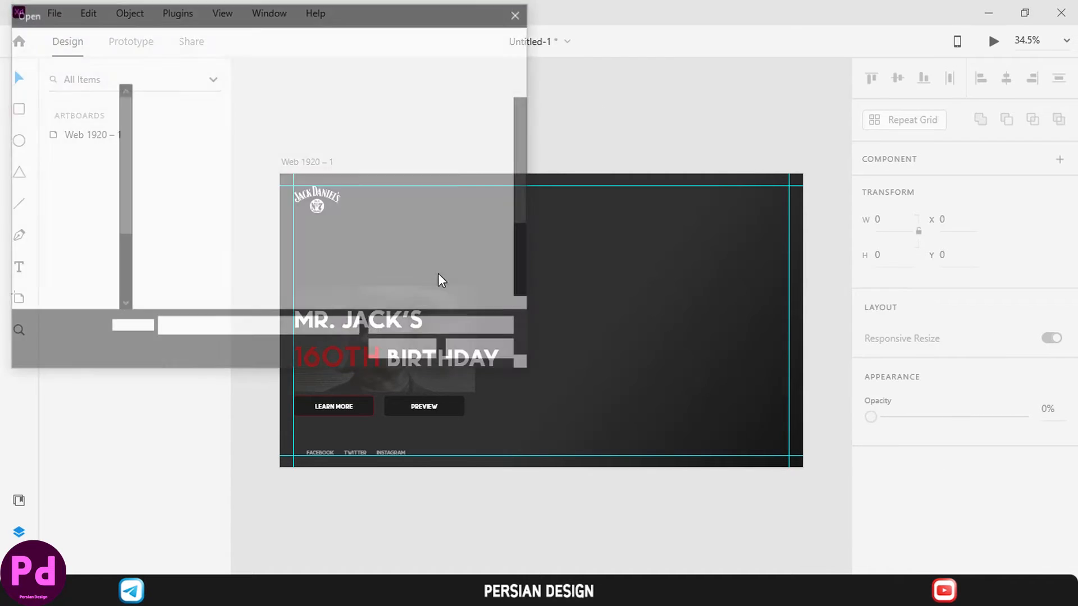
pyautogui.scroll(-2, 296, 207)
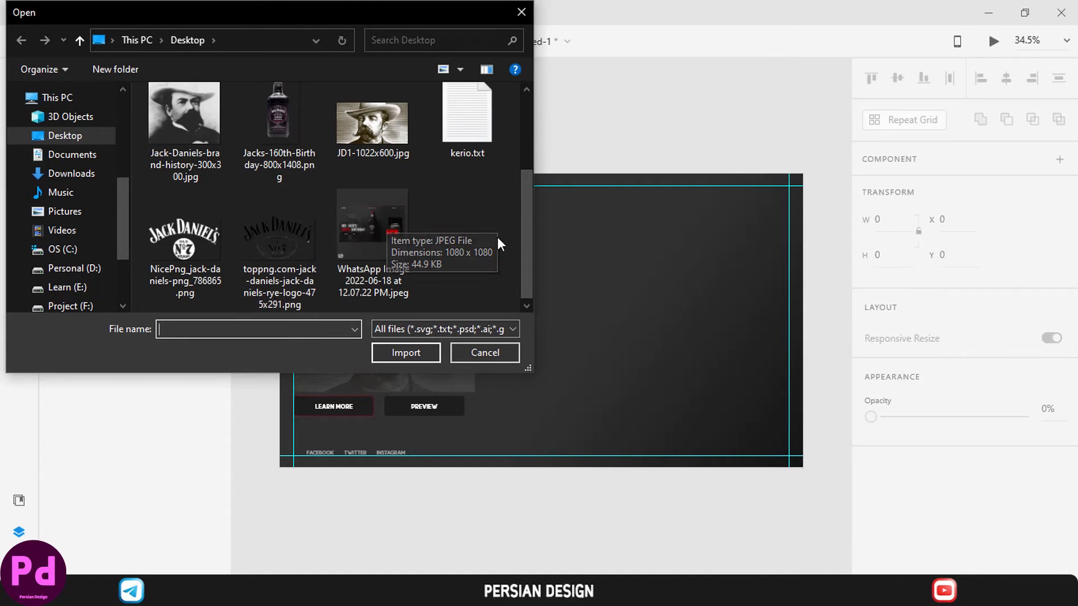
pyautogui.doubleClick(269, 146)
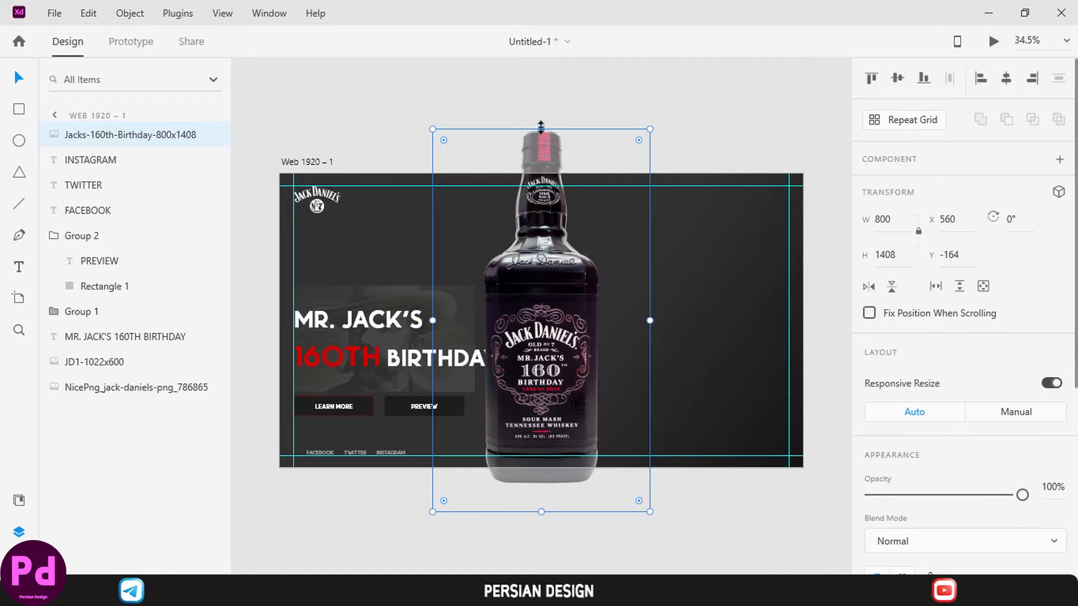
# Scale the bottle image down to about 456 × 803 and place it beside the heading at X 837, Y 235.
pyautogui.moveTo(541, 128); pyautogui.dragTo(542, 287)
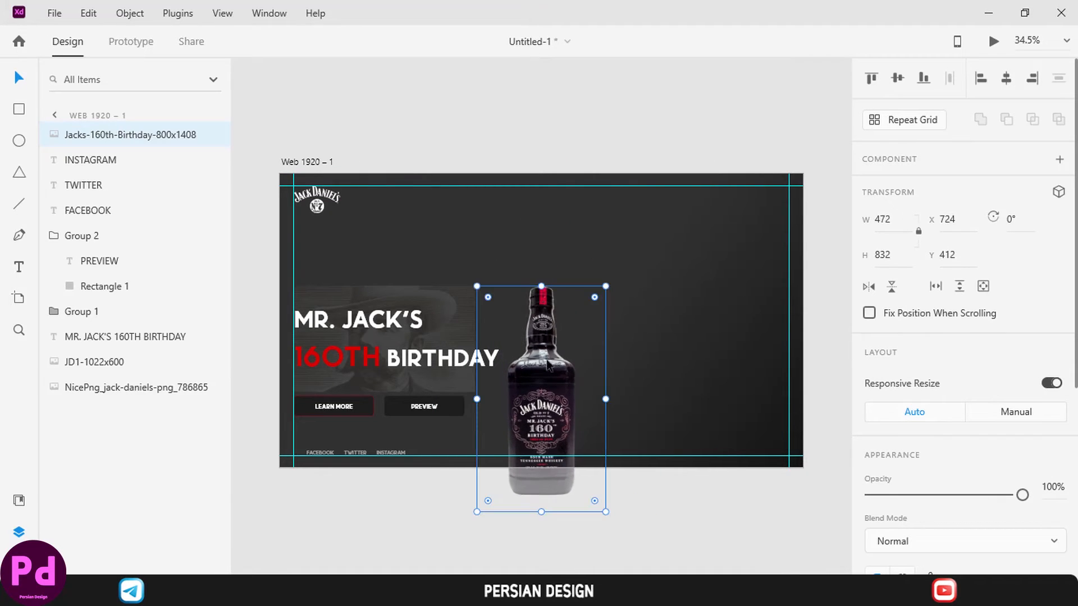
pyautogui.moveTo(548, 363); pyautogui.dragTo(574, 317)
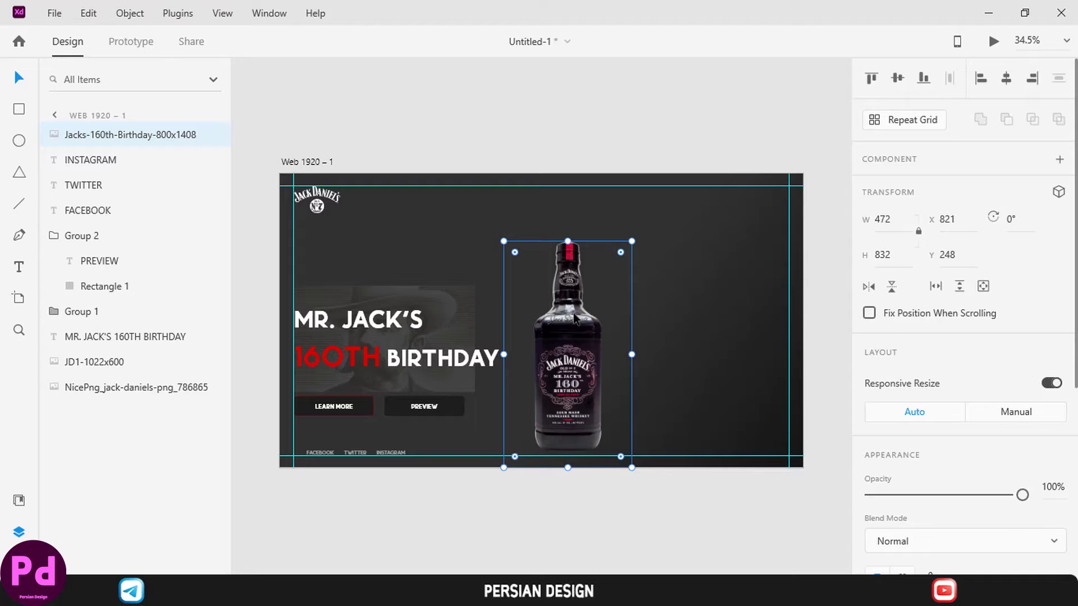
pyautogui.moveTo(574, 314)
pyautogui.mouseDown()
pyautogui.moveTo(575, 330)
pyautogui.moveTo(581, 323)
pyautogui.mouseUp()
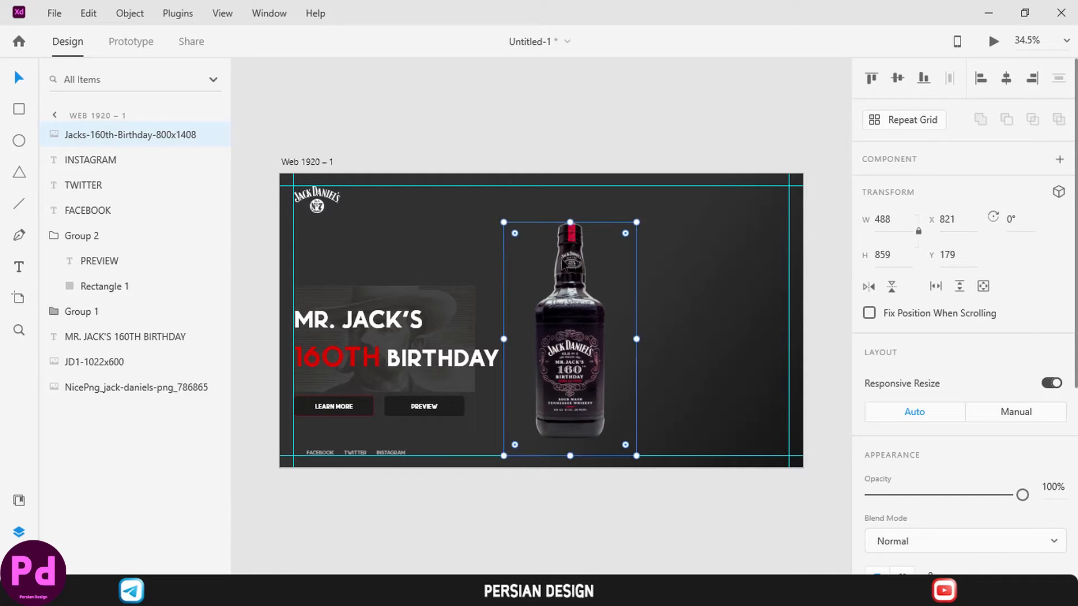
pyautogui.moveTo(570, 223); pyautogui.dragTo(570, 237)
pyautogui.click(573, 162)
# Add the text "PRODUCT" above the bottle.
pyautogui.press('t')
pyautogui.click(514, 212)
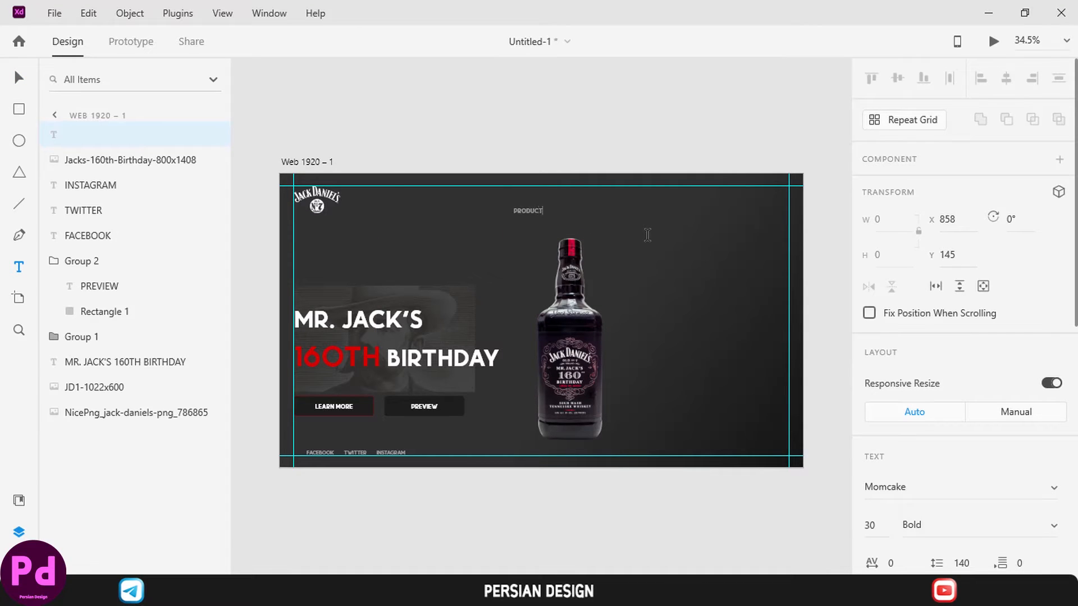
pyautogui.press('Escape')
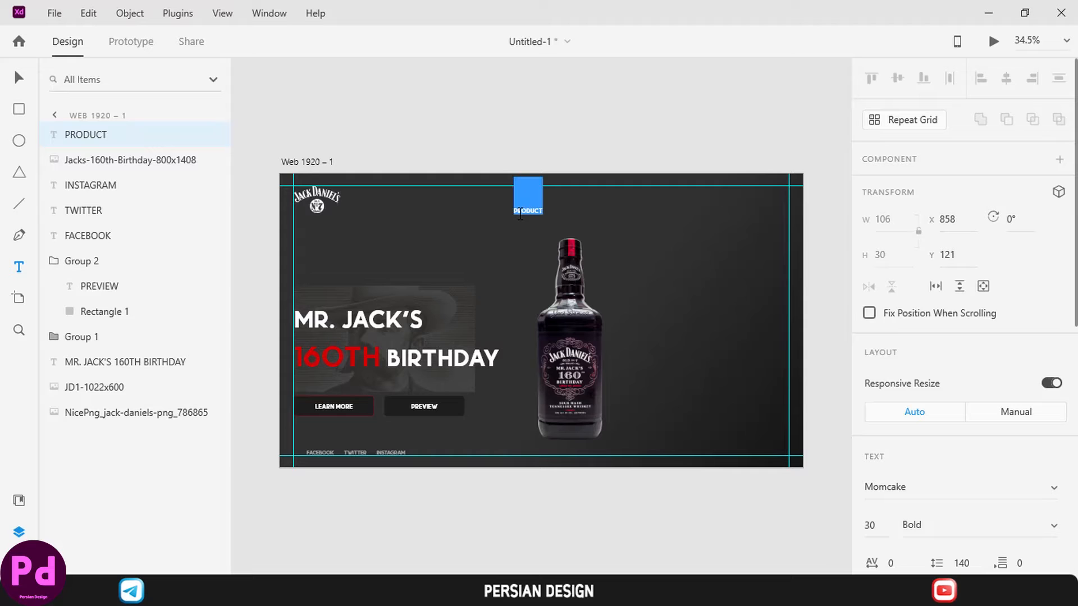
# Save the grey #9B9B9B as a colour swatch and fill the "PRODUCT" text with white #FFFFFF.
pyautogui.scroll(-8, 899, 348)
pyautogui.click(900, 345)
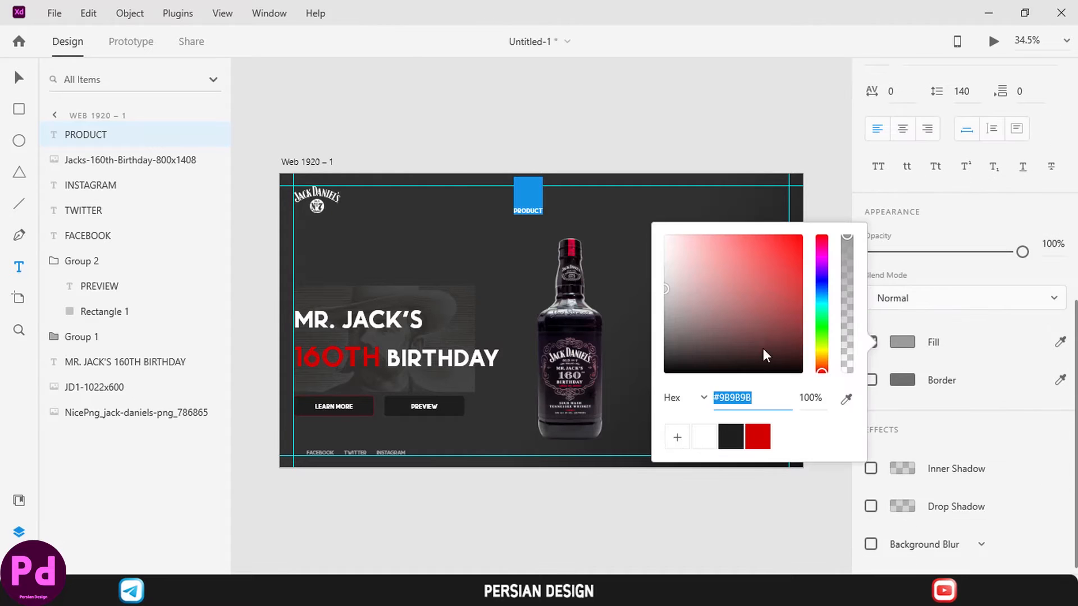
pyautogui.click(677, 437)
pyautogui.moveTo(645, 229); pyautogui.dragTo(617, 157)
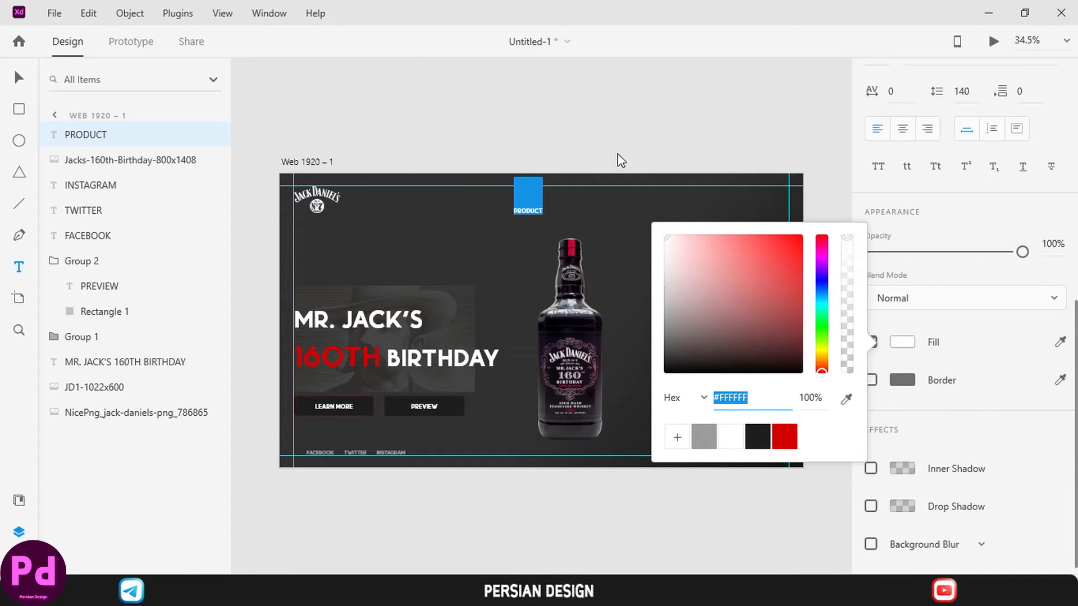
pyautogui.click(617, 156)
# Duplicate the "PRODUCT" text to its right and change the copy to "STORY".
pyautogui.hotkey('ctrl', 'd')
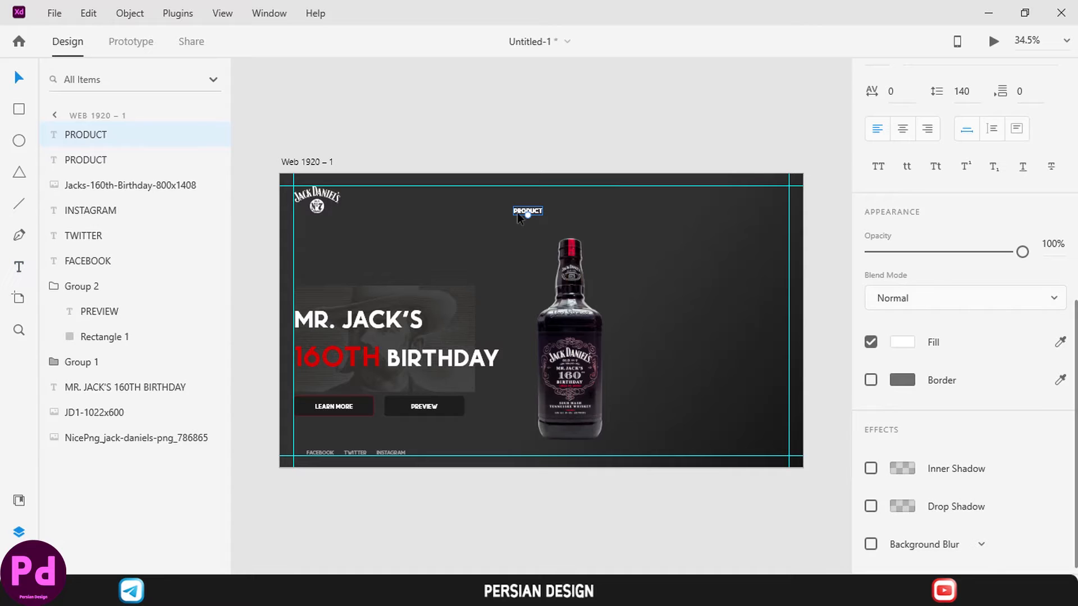
pyautogui.moveTo(517, 212); pyautogui.dragTo(558, 214)
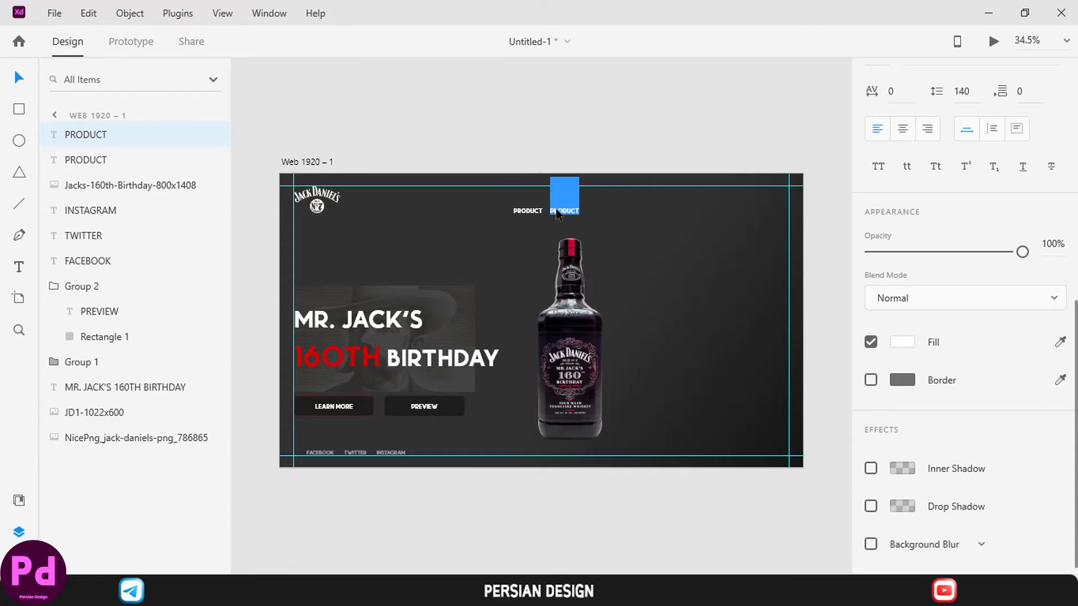
pyautogui.write('TORY')
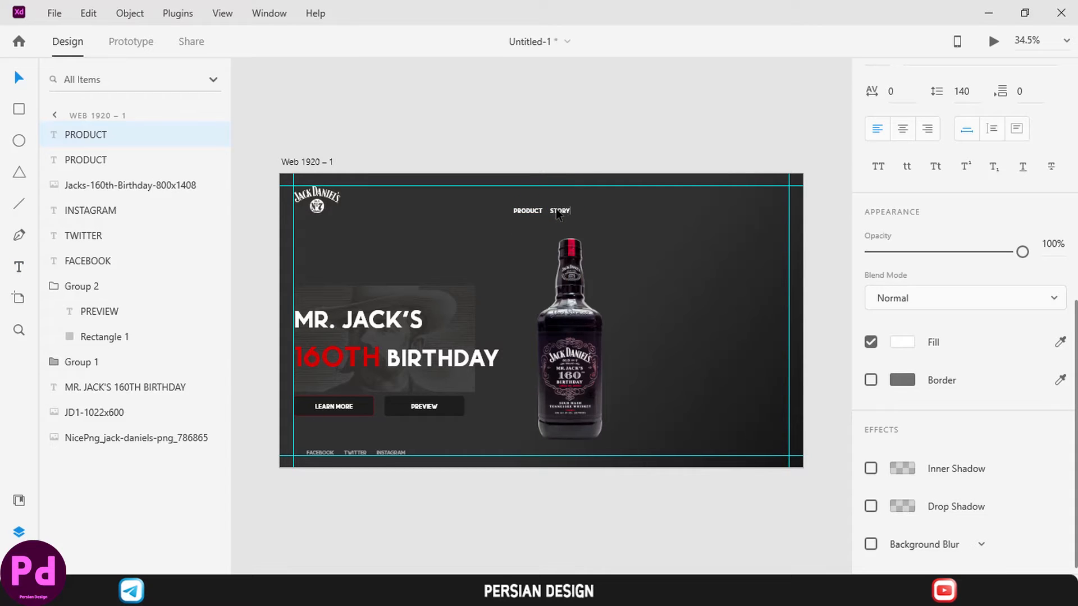
pyautogui.press('Escape')
# Duplicate the "STORY" text to its right and change the copy to "RECIPES".
pyautogui.hotkey('ctrl', 'd')
pyautogui.moveTo(559, 212); pyautogui.dragTo(591, 216)
pyautogui.write('REC')
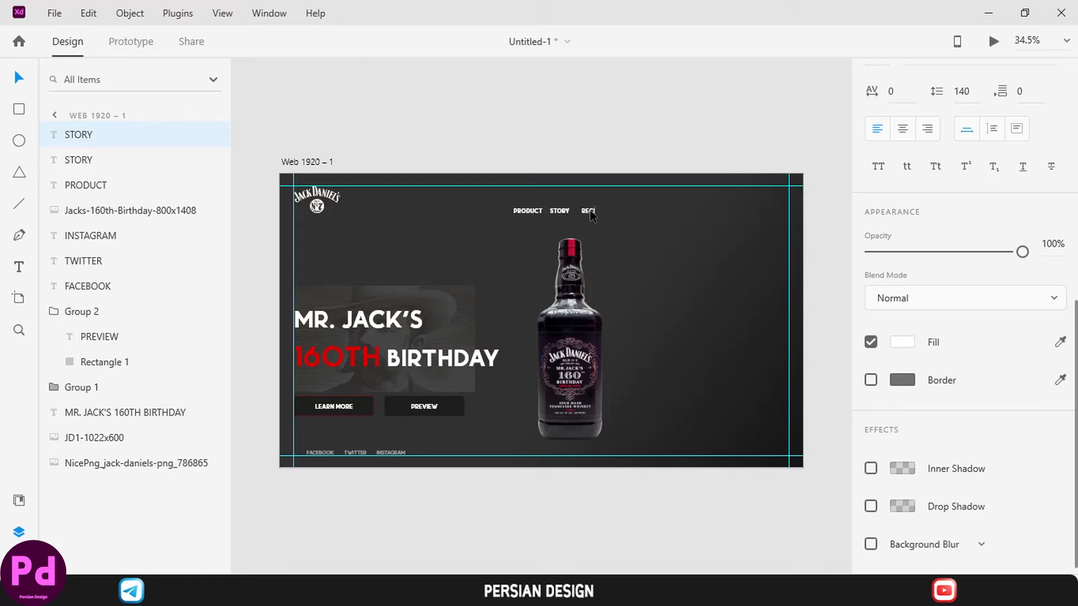
pyautogui.press('Escape')
pyautogui.write('ECIPES')
pyautogui.press('Escape')
# Distribute PRODUCT, STORY and RECIPES evenly in the horizontal direction and move them to about X 910, Y 96.
pyautogui.keyDown('shift'); pyautogui.click(536, 213); pyautogui.keyUp('shift')
pyautogui.keyDown('shift'); pyautogui.click(566, 210); pyautogui.keyUp('shift')
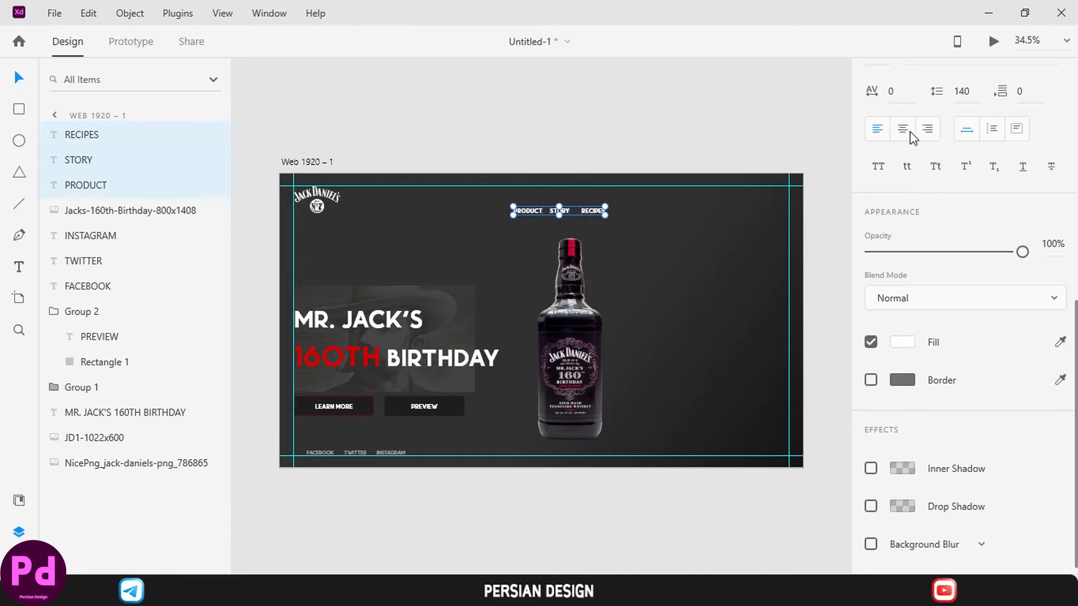
pyautogui.click(959, 81)
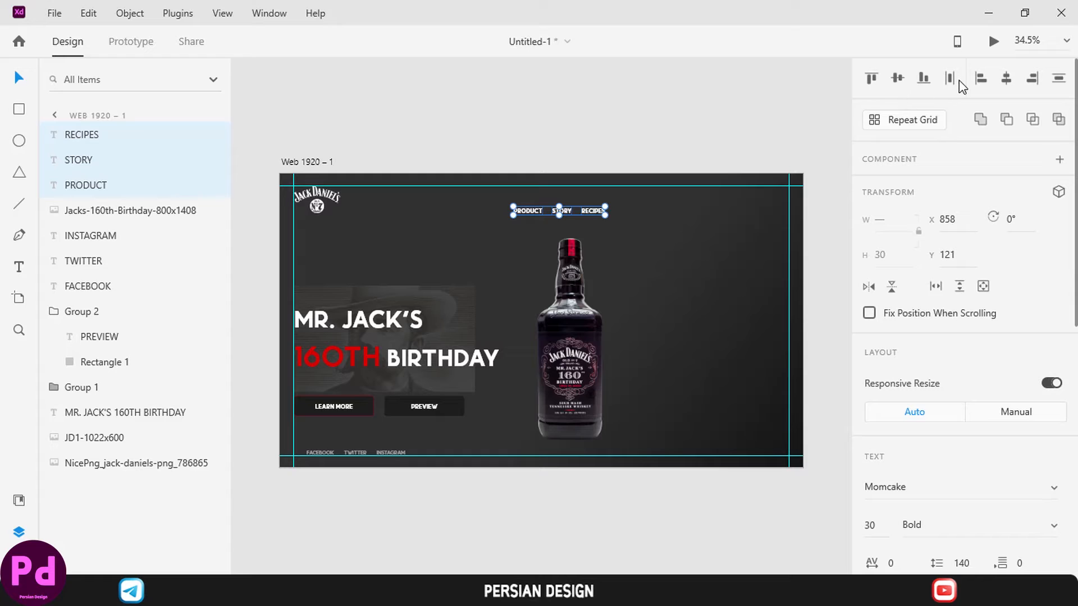
pyautogui.moveTo(595, 214)
pyautogui.mouseDown()
pyautogui.moveTo(608, 221)
pyautogui.moveTo(611, 206)
pyautogui.mouseUp()
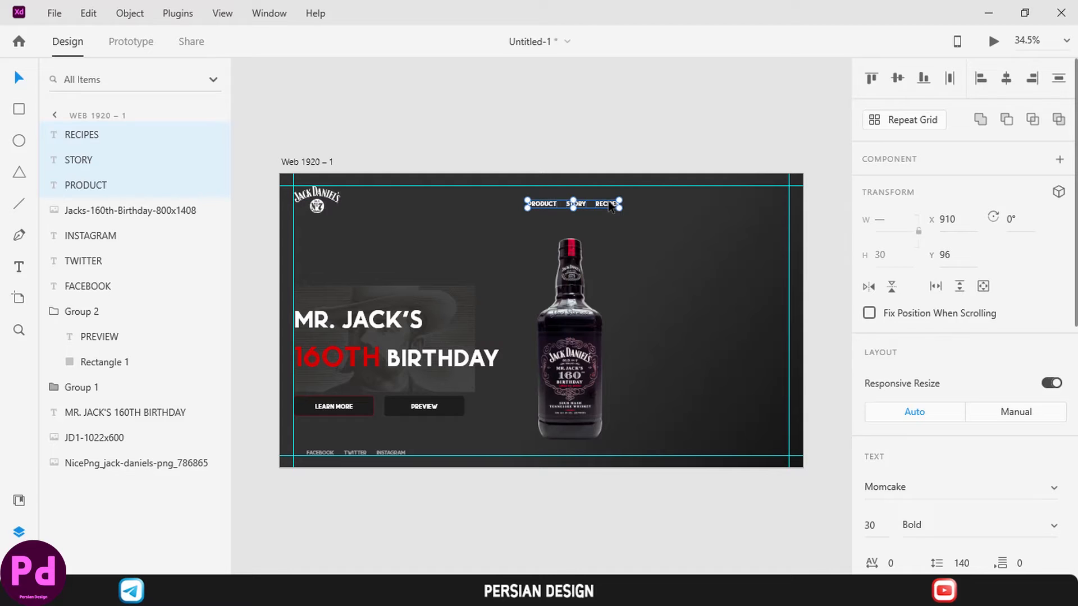
# Group the PRODUCT, STORY and RECIPES texts and align the group with the bottle image on their horizontal centres.
pyautogui.click(622, 135)
pyautogui.click(569, 333)
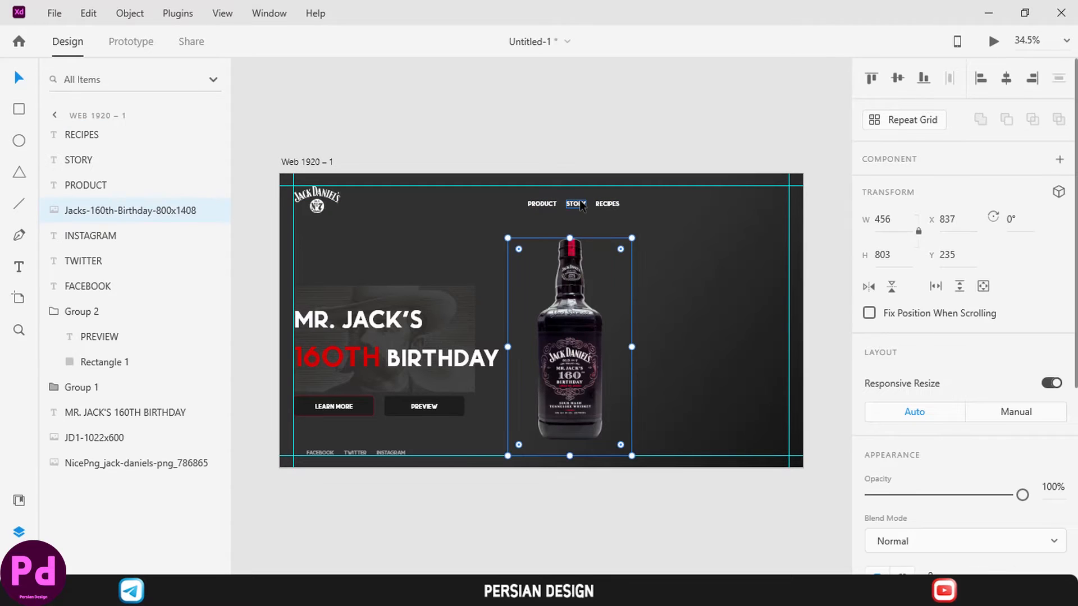
pyautogui.click(581, 206)
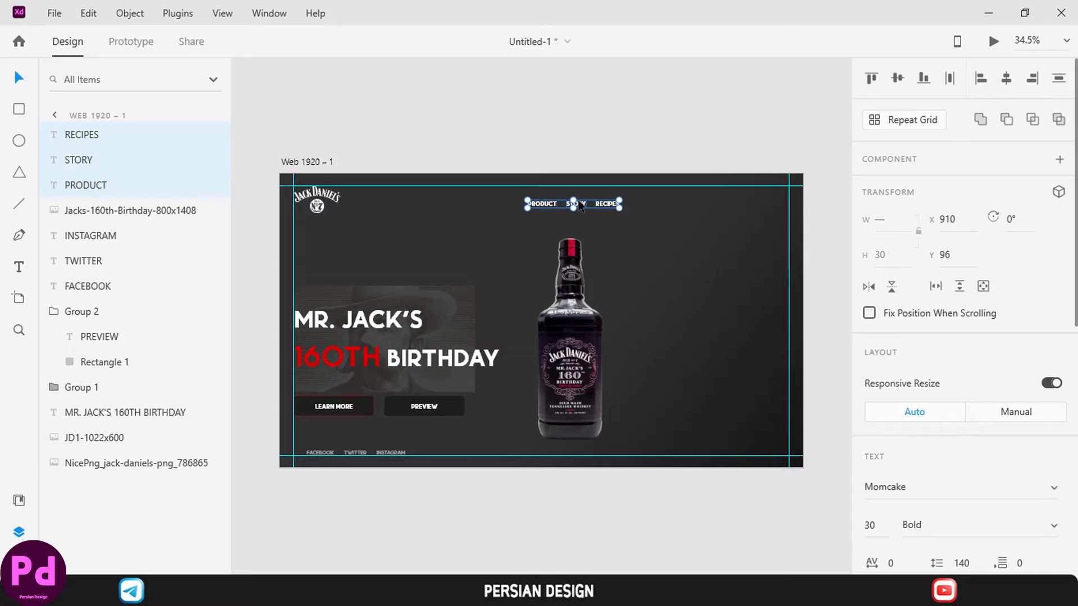
pyautogui.hotkey('ctrl', 'g')
pyautogui.keyDown('shift'); pyautogui.click(564, 280); pyautogui.keyUp('shift')
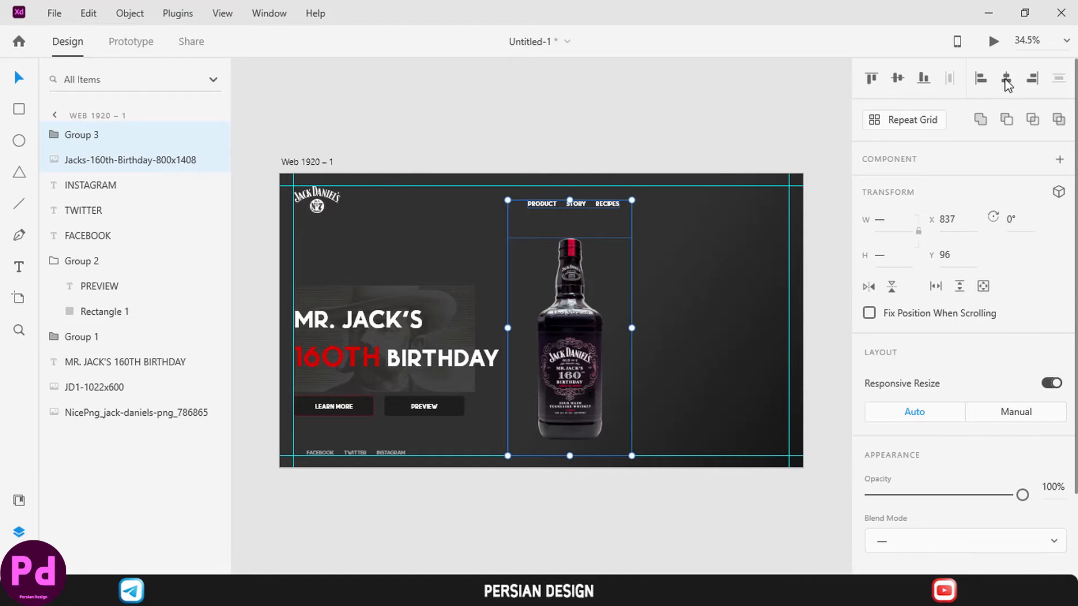
pyautogui.click(1007, 81)
pyautogui.click(706, 303)
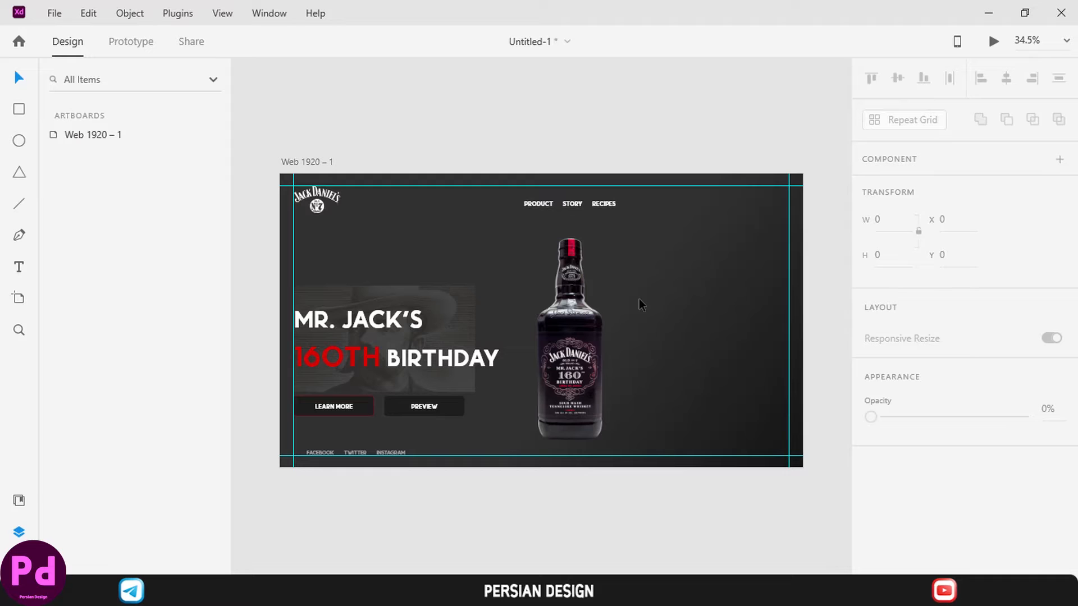
# Move the bottle image straight up to about Y 188.
pyautogui.click(588, 336)
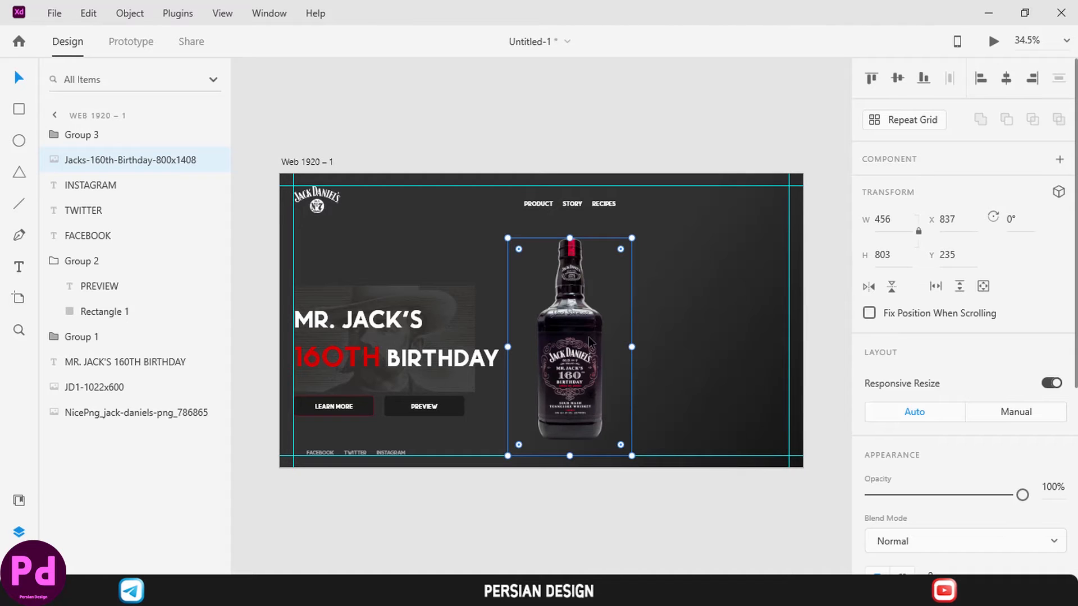
pyautogui.moveTo(589, 336); pyautogui.dragTo(588, 322)
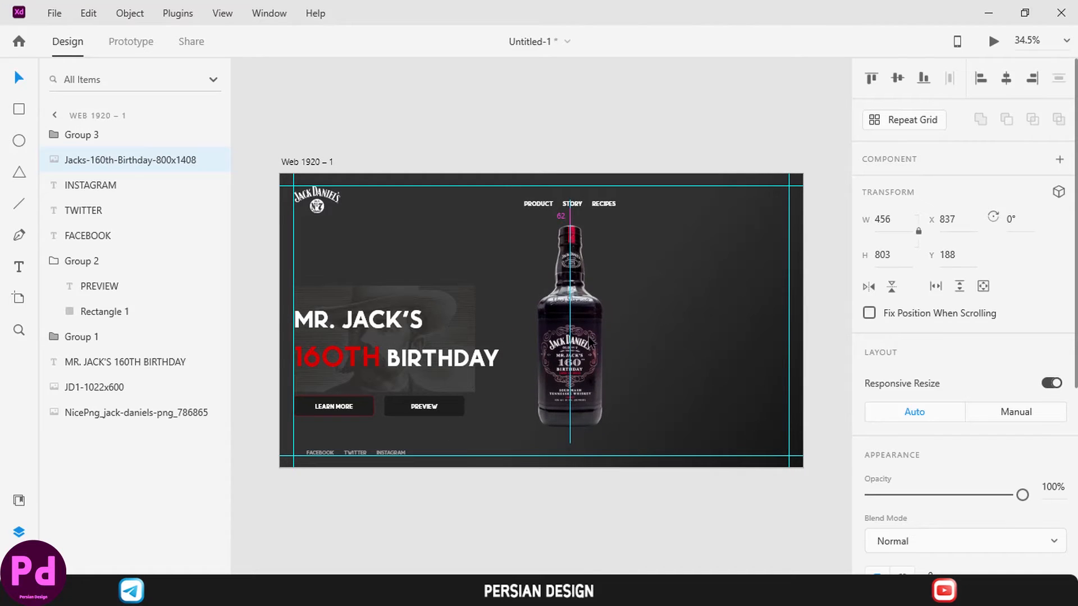
# Draw a tall, narrow rectangle to the right of the bottle, enable its drop shadow and turn off its fill.
pyautogui.click(19, 109)
pyautogui.moveTo(670, 252); pyautogui.dragTo(702, 382)
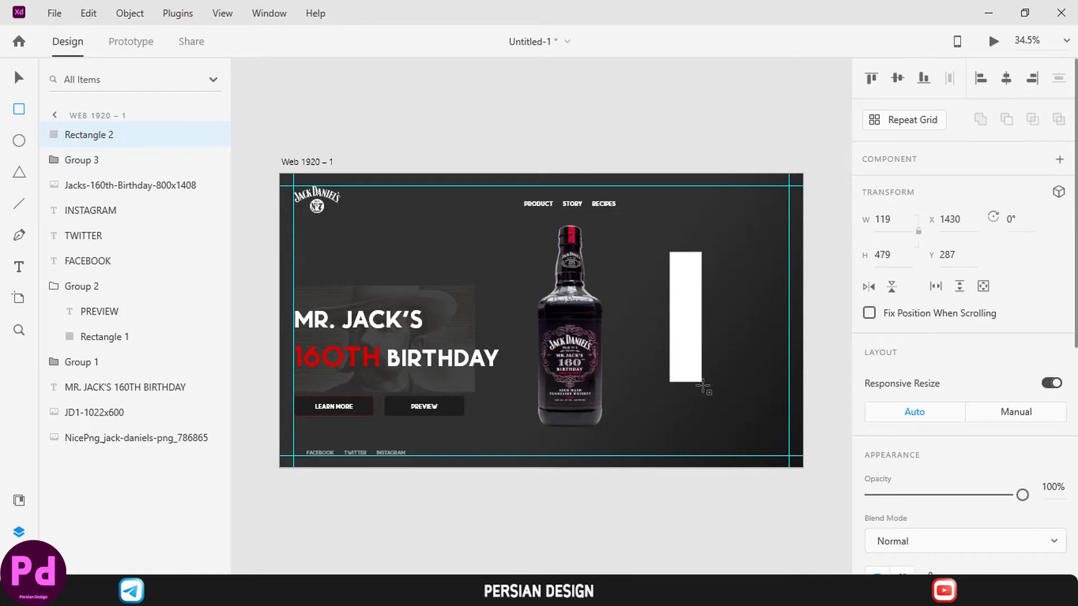
pyautogui.scroll(-5, 932, 326)
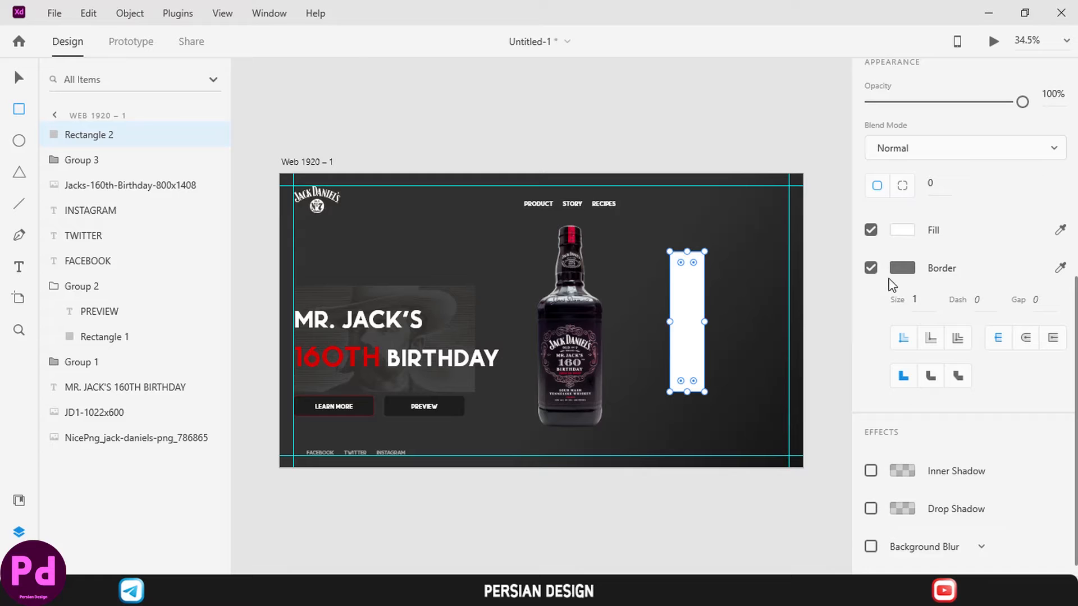
pyautogui.click(870, 509)
pyautogui.click(870, 229)
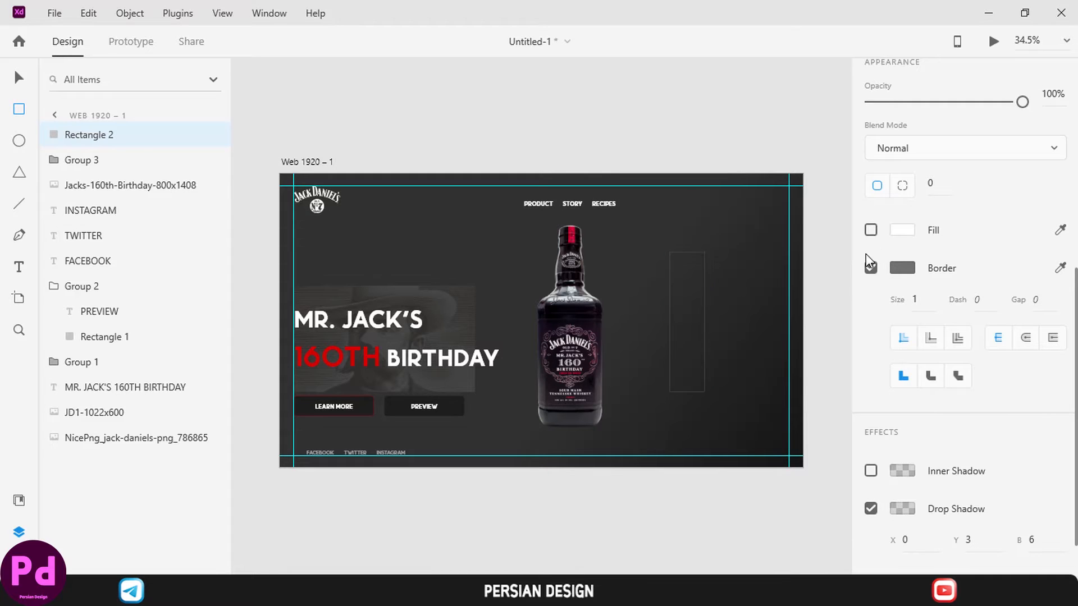
# Turn off the narrow rectangle's border and set its drop shadow's X offset to 5.
pyautogui.click(870, 269)
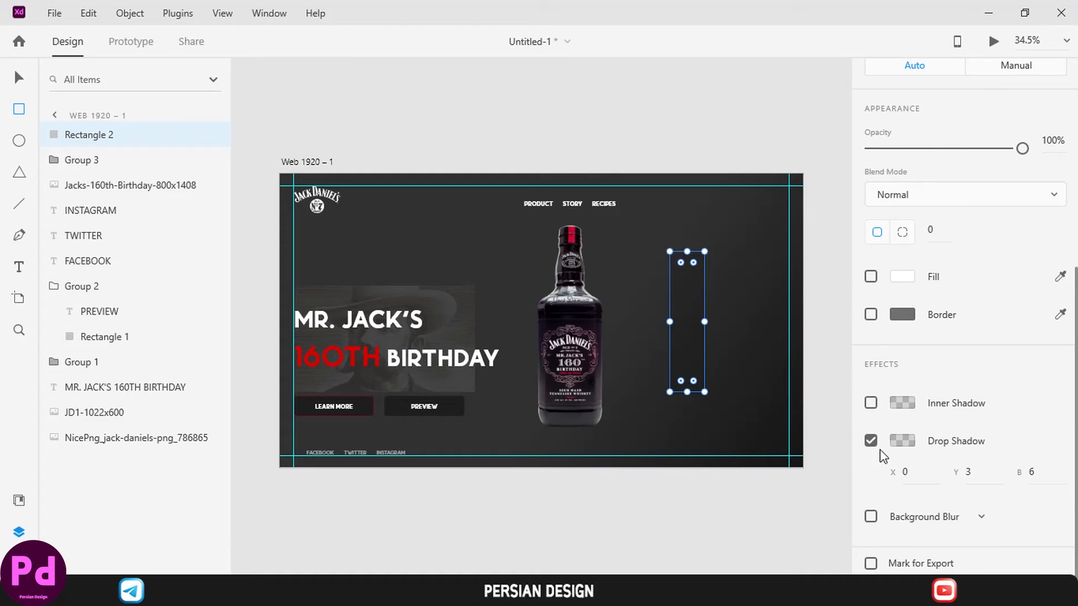
pyautogui.click(918, 472)
pyautogui.write('5')
pyautogui.press('Return')
# Try the rectangle at 50% opacity beside the bottle's lower right side and restore its opacity to 100%.
pyautogui.press('v')
pyautogui.click(1060, 142)
pyautogui.write('50')
pyautogui.press('Return')
pyautogui.moveTo(698, 302); pyautogui.dragTo(638, 369)
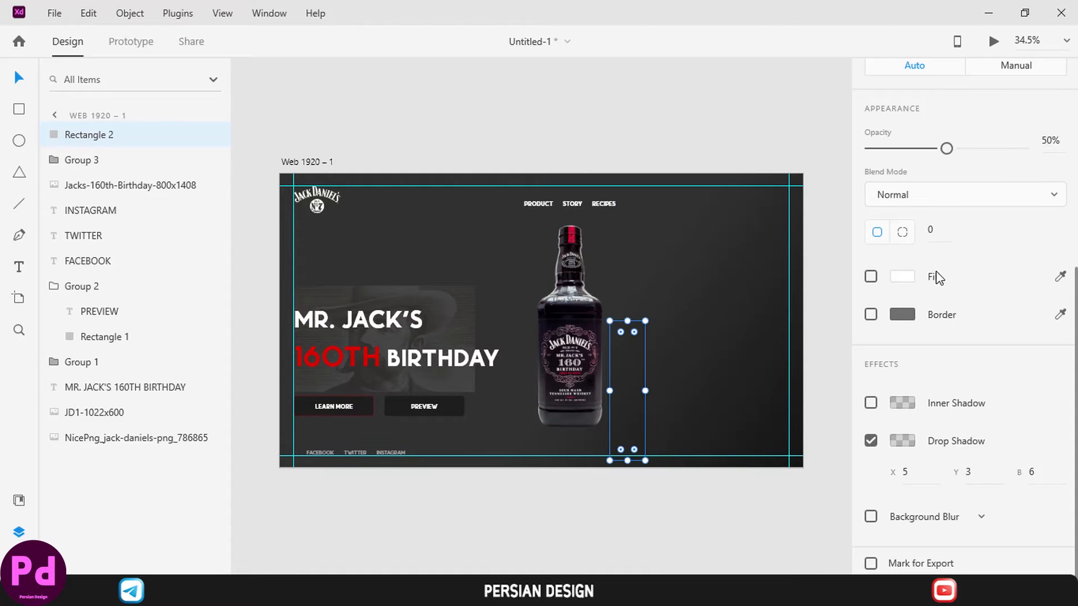
pyautogui.click(1054, 140)
pyautogui.write('100')
pyautogui.press('Return')
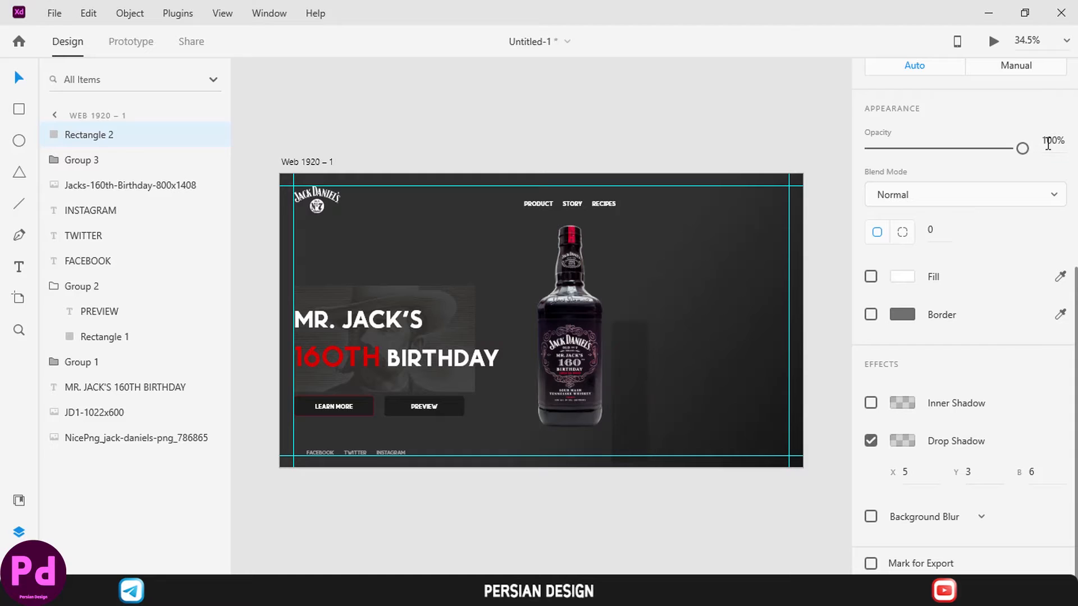
# Raise the opacity of the rectangle's black drop shadow colour to about 49%.
pyautogui.click(901, 443)
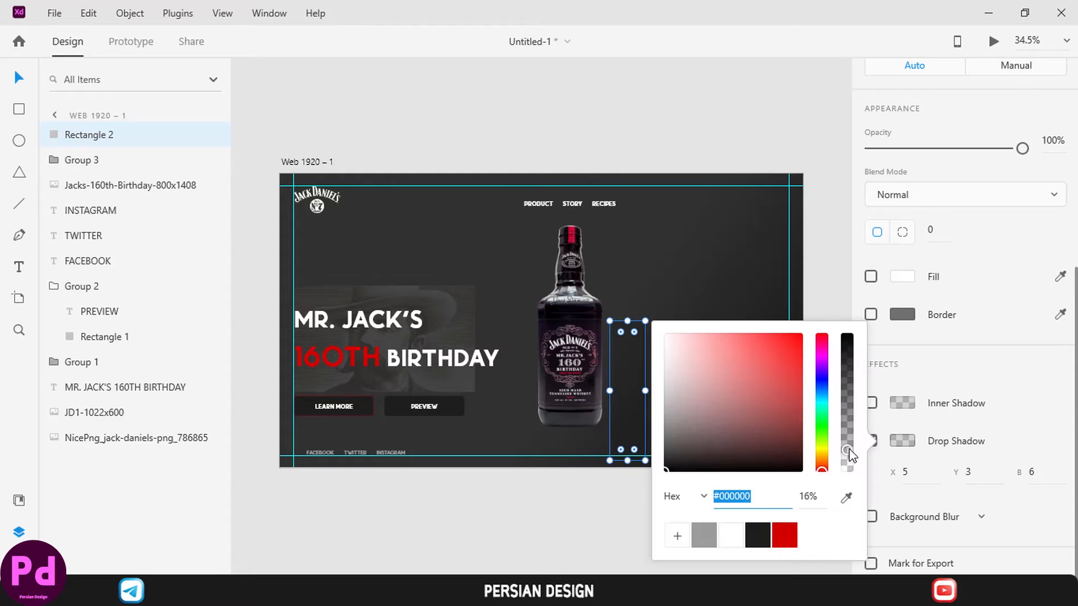
pyautogui.moveTo(853, 456); pyautogui.dragTo(859, 405)
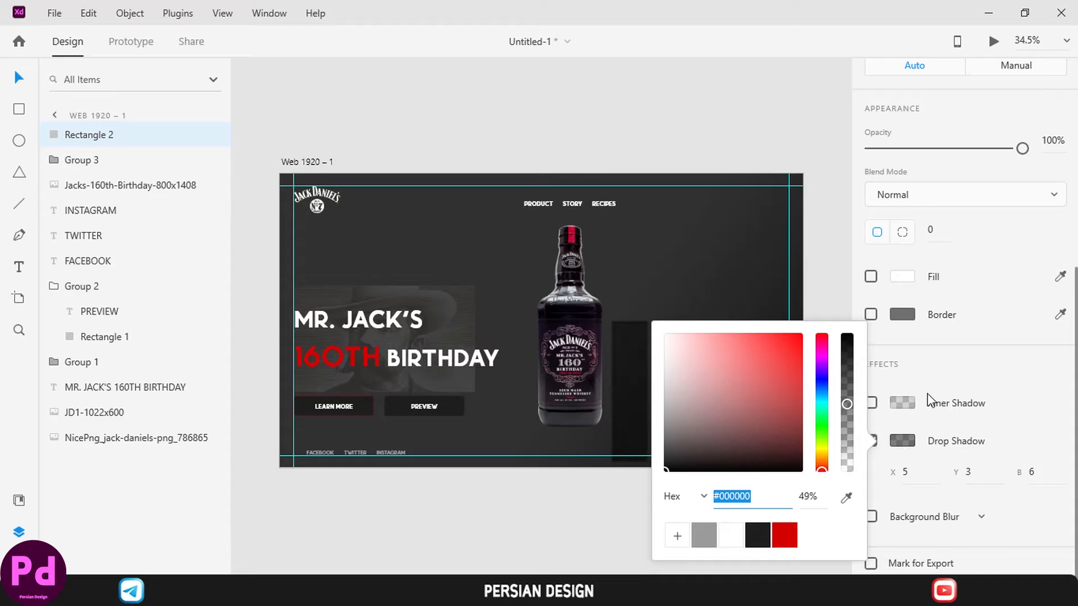
pyautogui.click(1012, 379)
# Try drop shadow blur values of 55 and 99 on the rectangle and settle on 50.
pyautogui.click(1042, 470)
pyautogui.write('55')
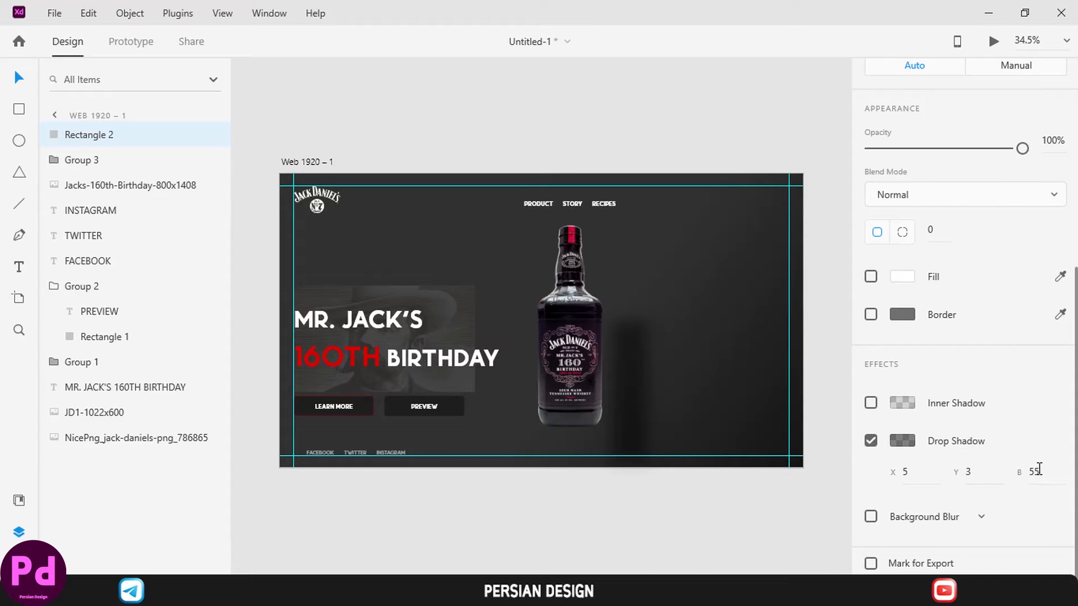
pyautogui.click(1039, 470)
pyautogui.write('99')
pyautogui.press('Return')
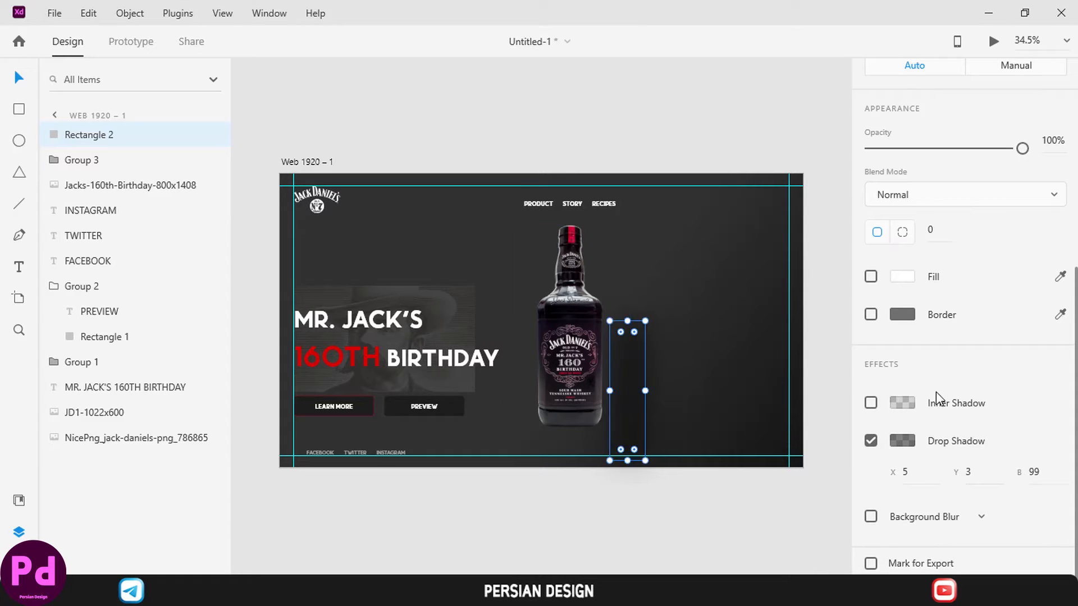
pyautogui.click(1044, 472)
pyautogui.write('50')
pyautogui.press('Return')
# Move the shadow rectangle over the bottle's body and reorder it directly beneath the bottle image.
pyautogui.moveTo(629, 373); pyautogui.dragTo(578, 338)
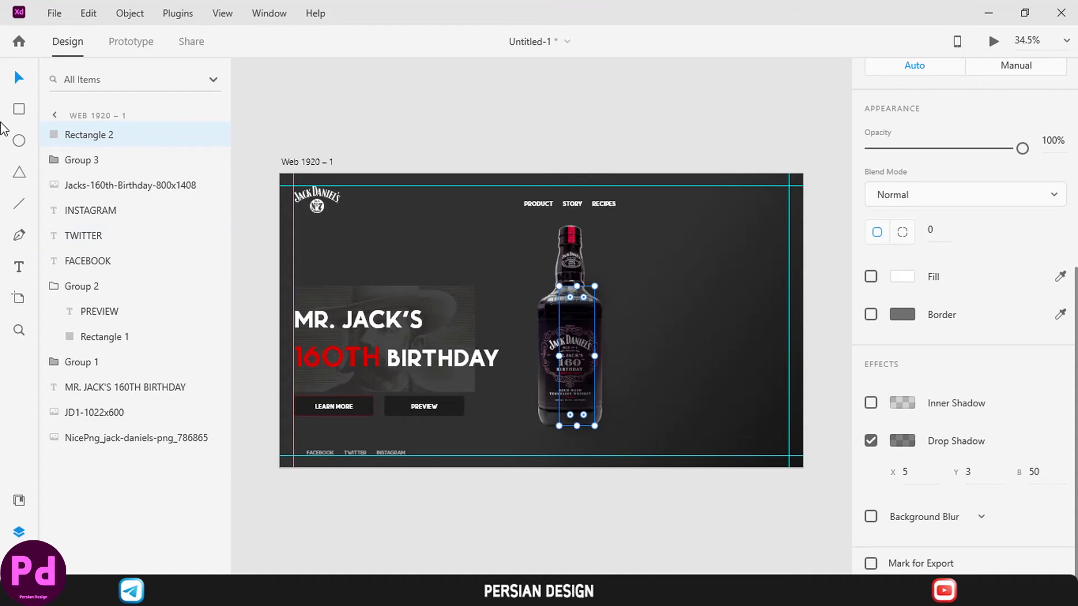
pyautogui.moveTo(83, 207); pyautogui.dragTo(85, 209)
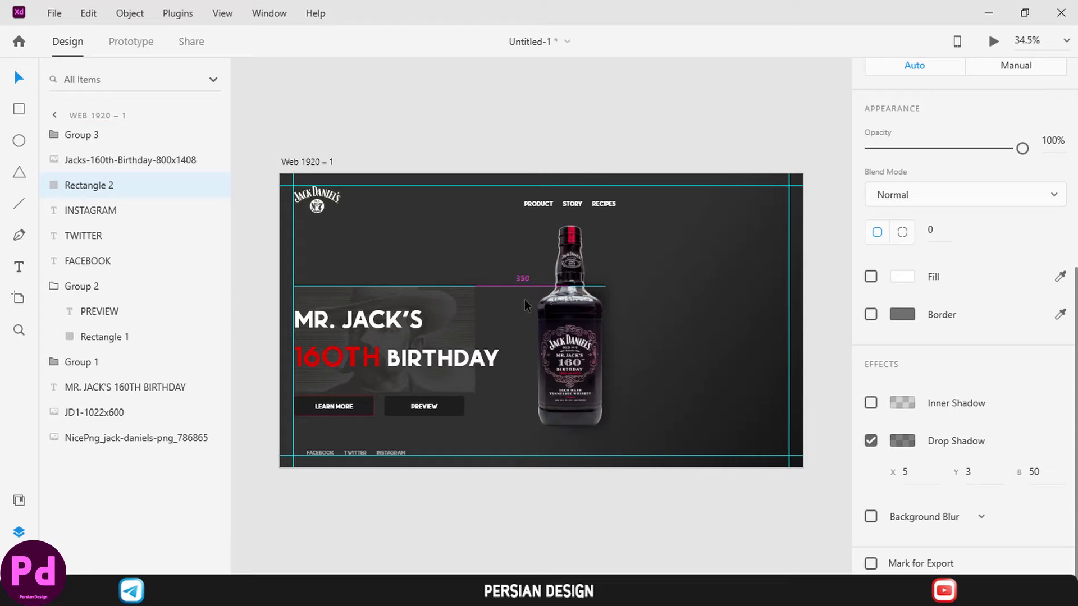
# Nudge the shadow rectangle right and down so its shadow falls around the bottle's lower right edge.
pyautogui.hotkey('shift', 'Left')
pyautogui.hotkey('shift', 'Left')
pyautogui.press('Down')
pyautogui.press('Down')
pyautogui.hotkey('shift', 'Down')
pyautogui.hotkey('shift', 'Down')
pyautogui.hotkey('shift', 'Down')
pyautogui.hotkey('shift', 'Down')
pyautogui.hotkey('shift', 'Down')
pyautogui.hotkey('shift', 'Down')
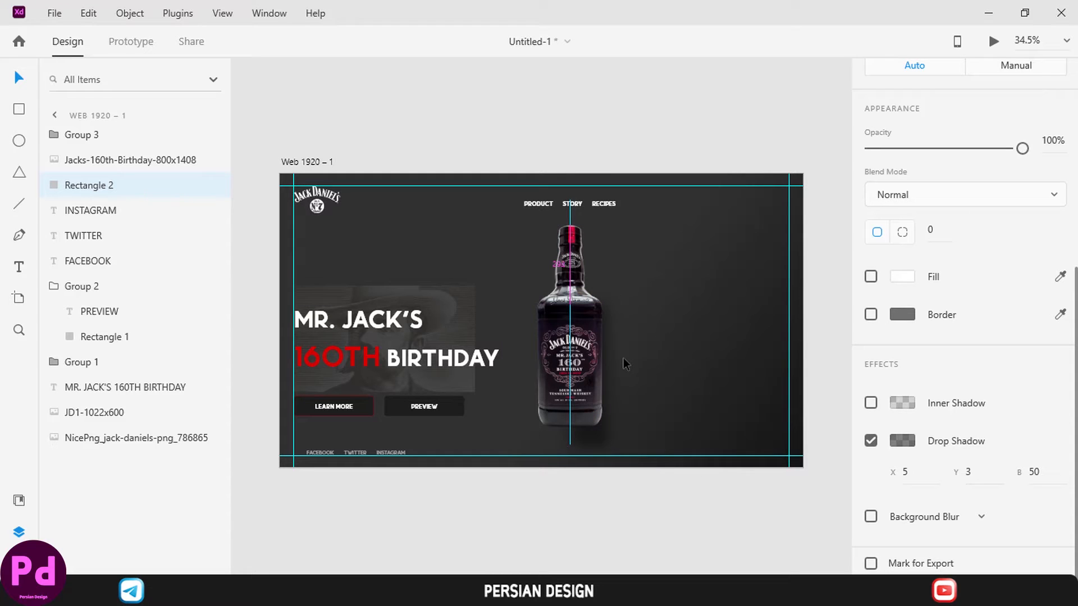
pyautogui.press('Down')
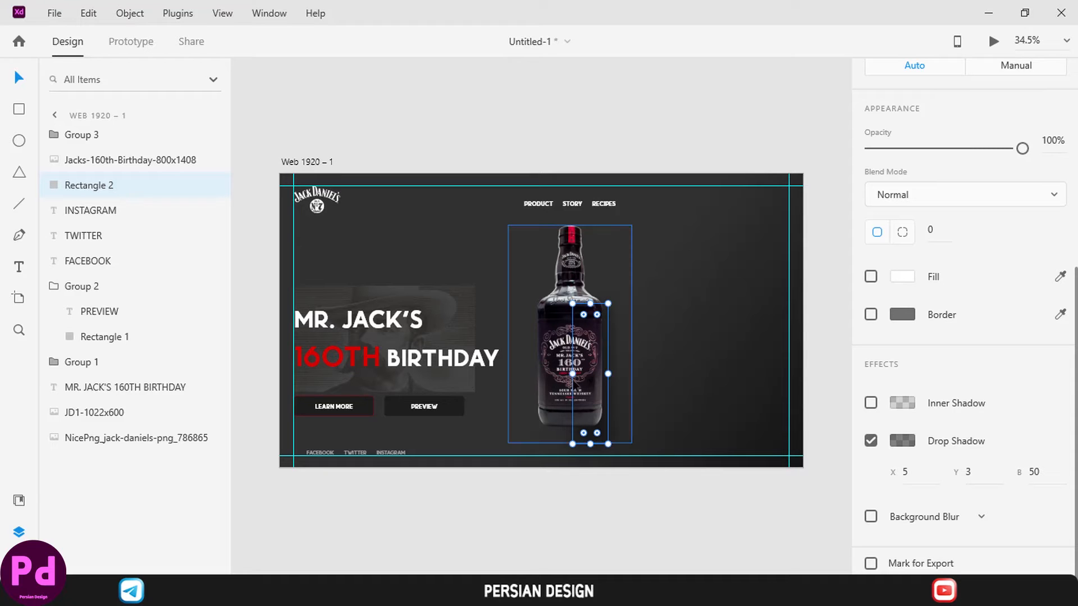
# Widen the shadow rectangle leftward to about the bottle's width and set its drop shadow blur to 40.
pyautogui.moveTo(572, 373); pyautogui.dragTo(539, 372)
pyautogui.click(1037, 471)
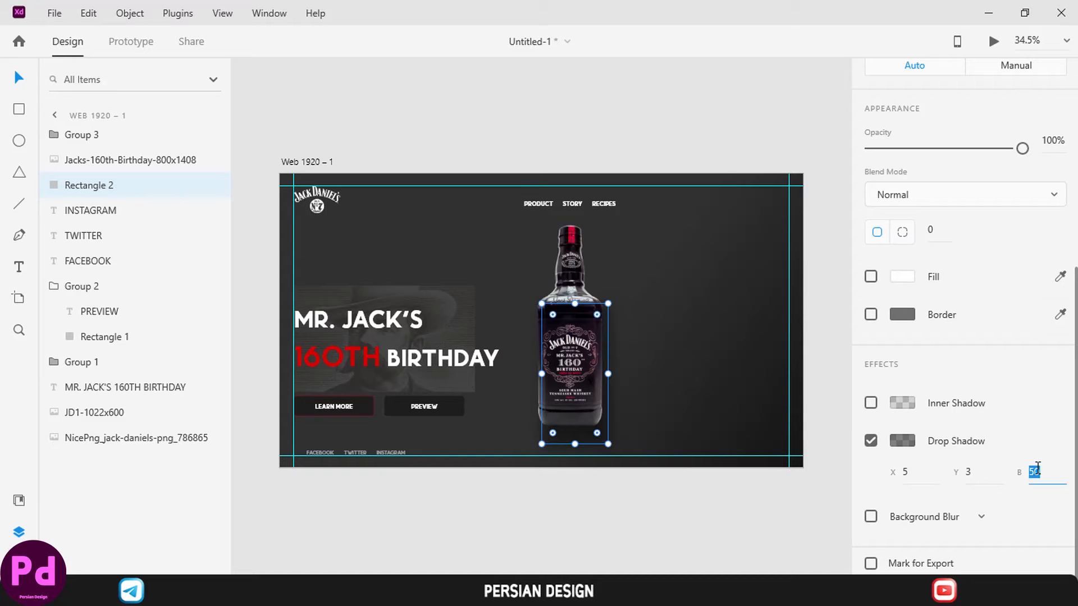
pyautogui.write('40')
pyautogui.press('Return')
# Round the shadow rectangle's corners with a radius of 250 and deselect it.
pyautogui.click(939, 229)
pyautogui.write('25')
pyautogui.press('Return')
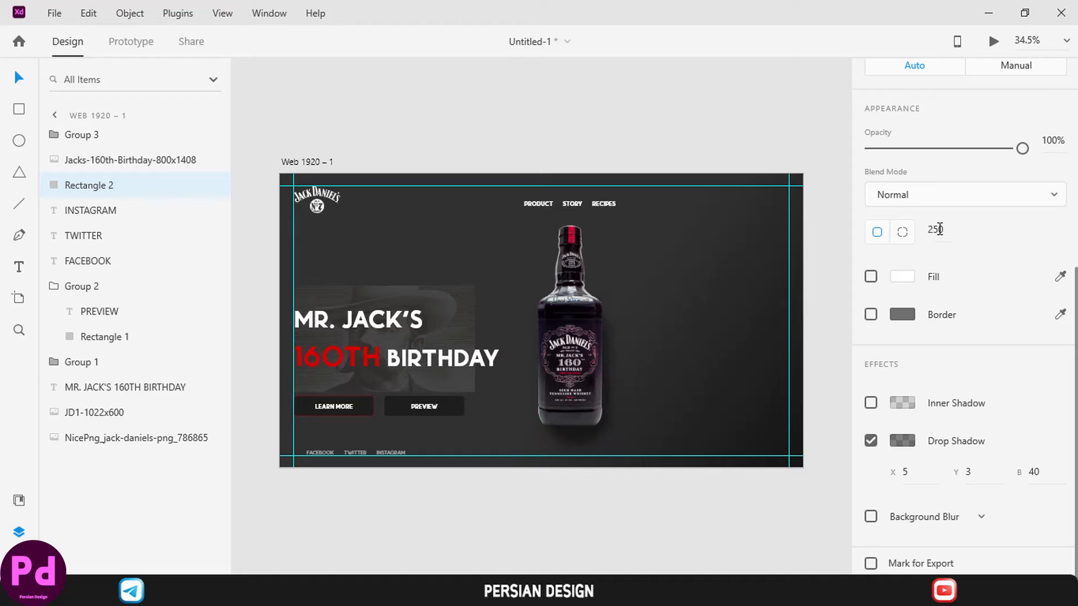
pyautogui.click(628, 513)
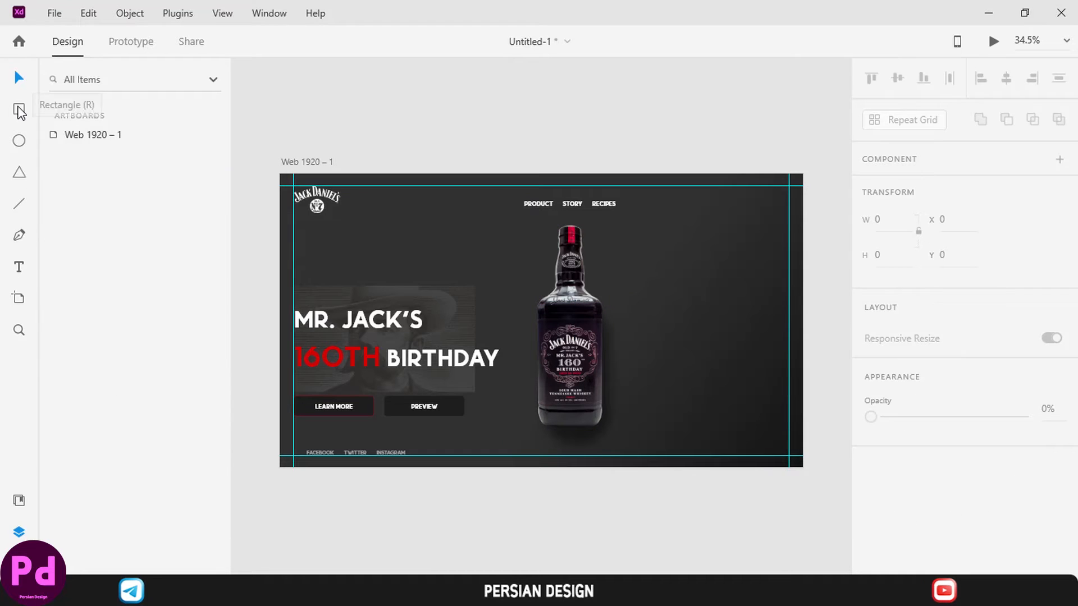
# Draw a short horizontal line about 45 px long to the left of the bottle's neck.
pyautogui.click(33, 203)
pyautogui.scroll(5, 481, 258)
pyautogui.moveTo(530, 231)
pyautogui.mouseDown()
pyautogui.moveTo(472, 230)
pyautogui.moveTo(496, 231)
pyautogui.mouseUp()
pyautogui.scroll(-5, 949, 269)
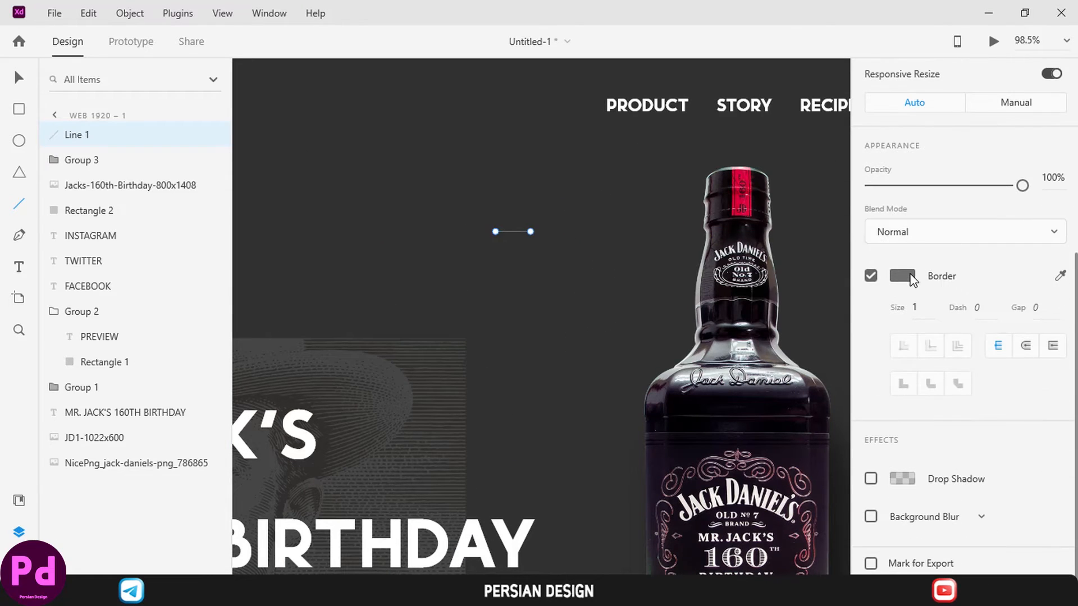
# Give the line a white border with rounded caps and a size of 2.
pyautogui.click(902, 275)
pyautogui.click(987, 257)
pyautogui.scroll(5, 481, 231)
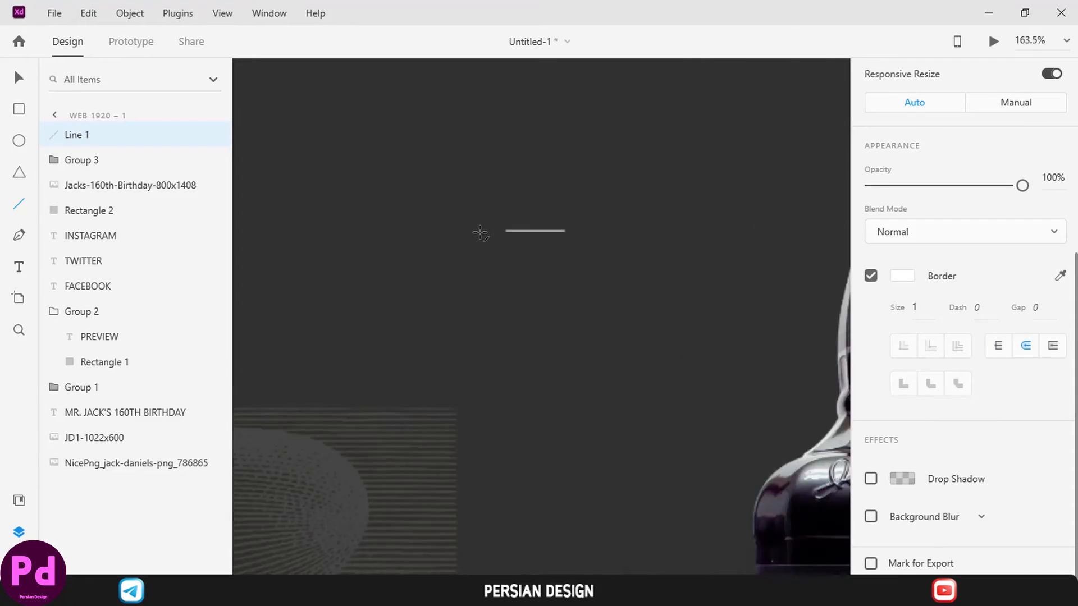
pyautogui.click(922, 308)
pyautogui.write('2')
pyautogui.press('Return')
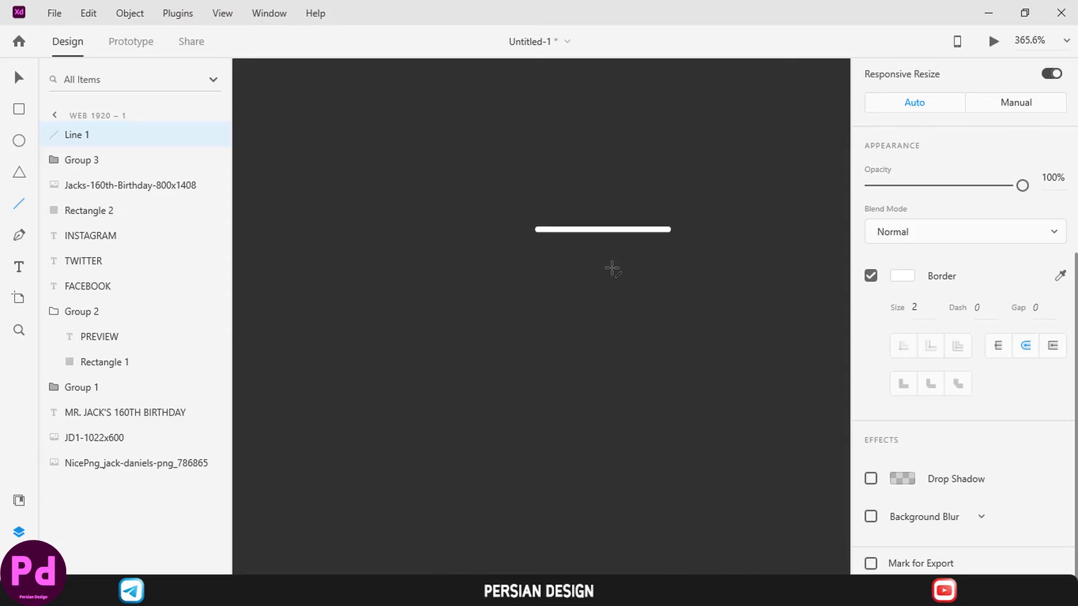
# Add two short diagonal strokes at the line's left end as an arrowhead and group the three lines.
pyautogui.hotkey('ctrl', 'd')
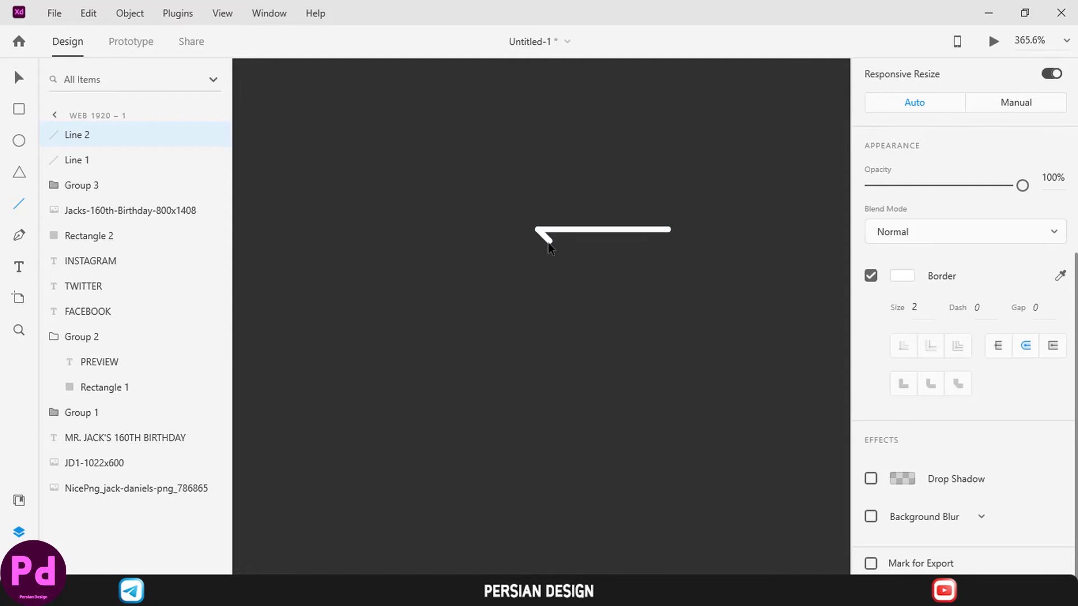
pyautogui.hotkey('ctrl', 'd')
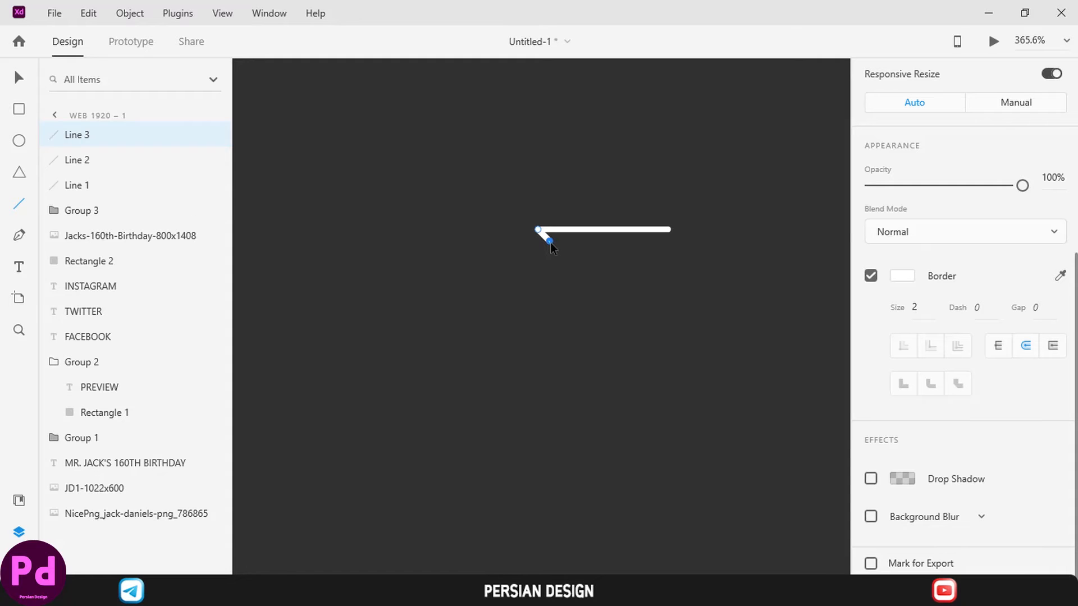
pyautogui.moveTo(549, 241); pyautogui.dragTo(550, 217)
pyautogui.keyDown('shift'); pyautogui.click(80, 186); pyautogui.keyUp('shift')
pyautogui.hotkey('ctrl', 'g')
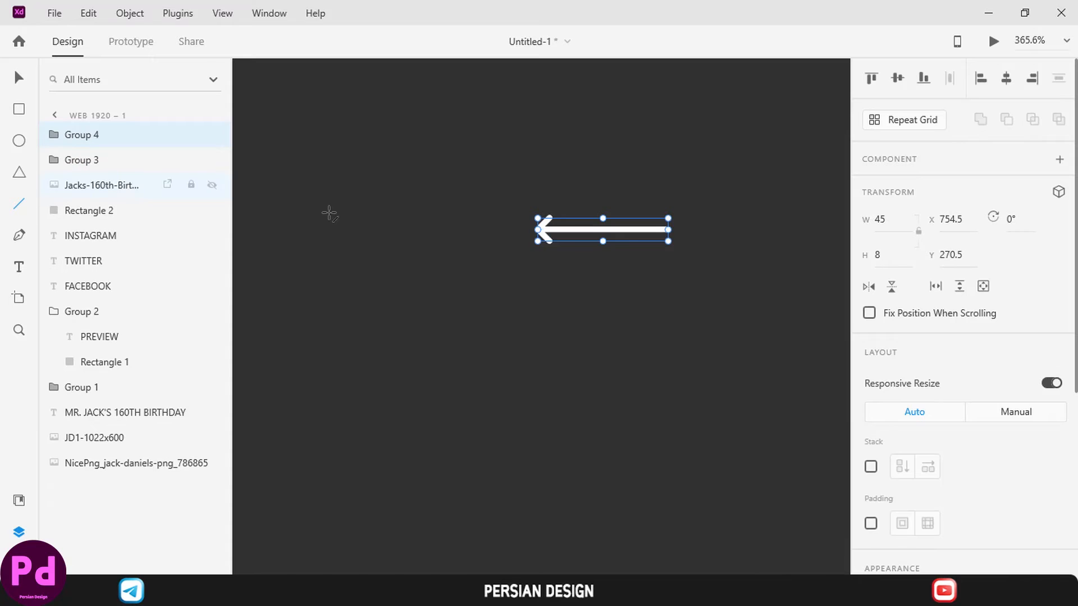
# Rename the grouped arrow arrow_left.
pyautogui.doubleClick(81, 140)
pyautogui.write('a')
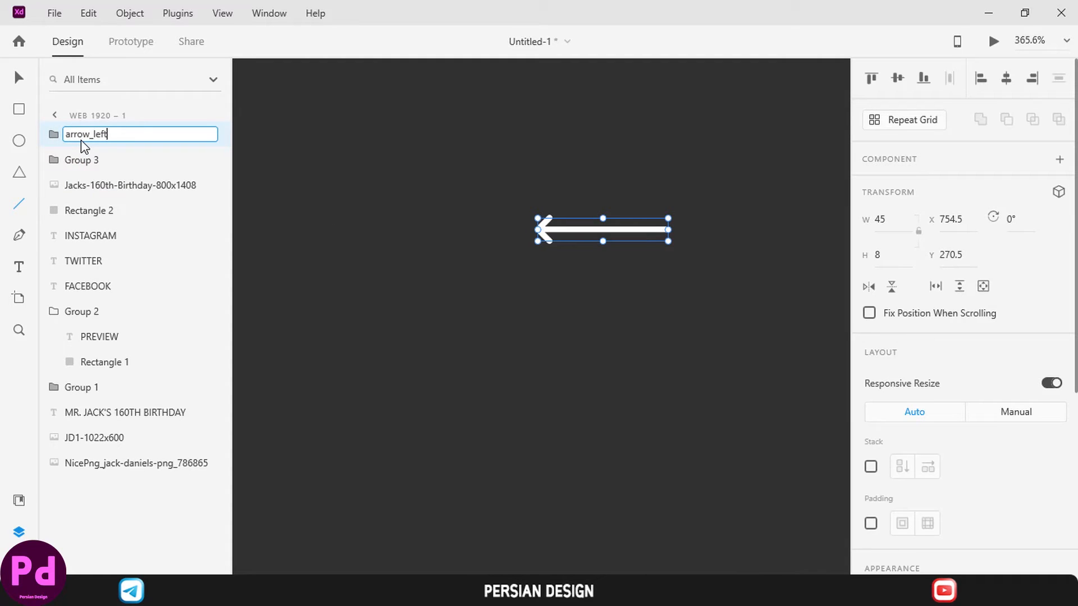
pyautogui.write('rrow_left')
pyautogui.press('Return')
# Move the arrow below the bottle's lower left side, to about X 876.5, Y 999.5.
pyautogui.scroll(-5, 575, 263)
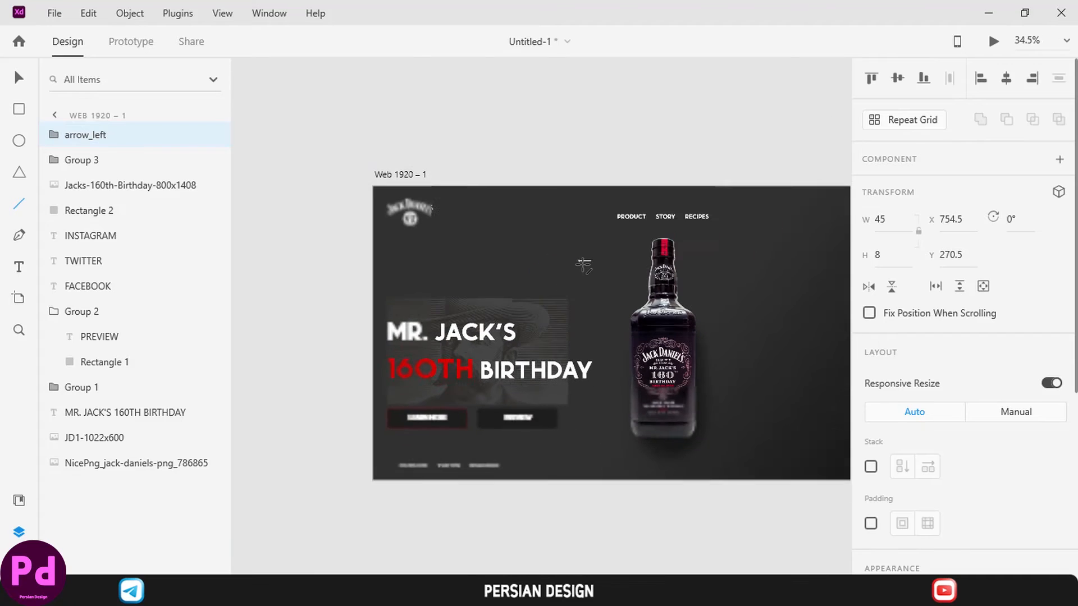
pyautogui.scroll(3, 611, 264)
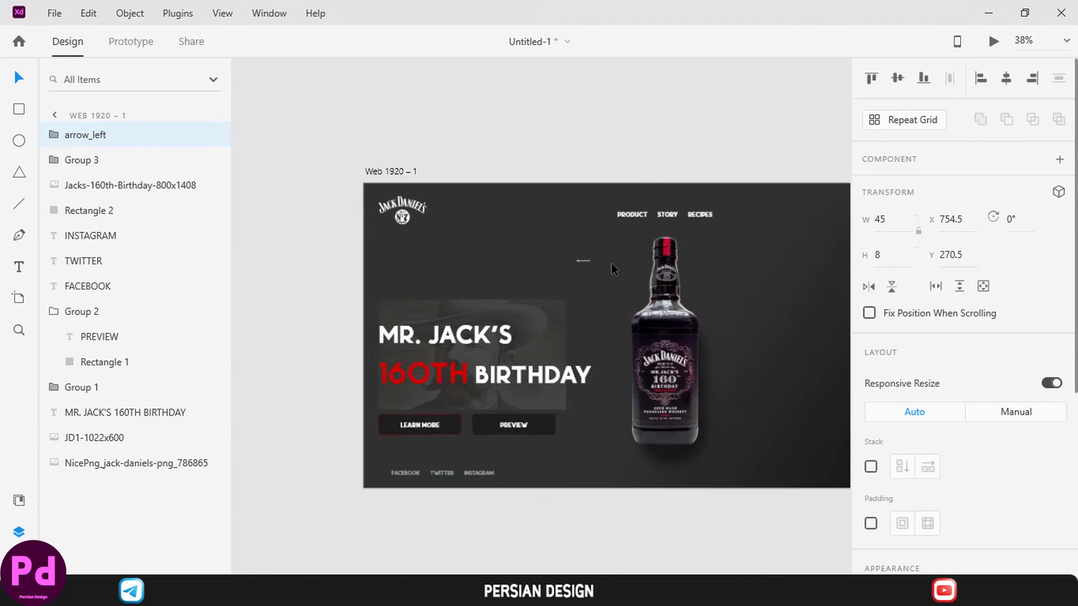
pyautogui.moveTo(540, 259); pyautogui.dragTo(639, 563)
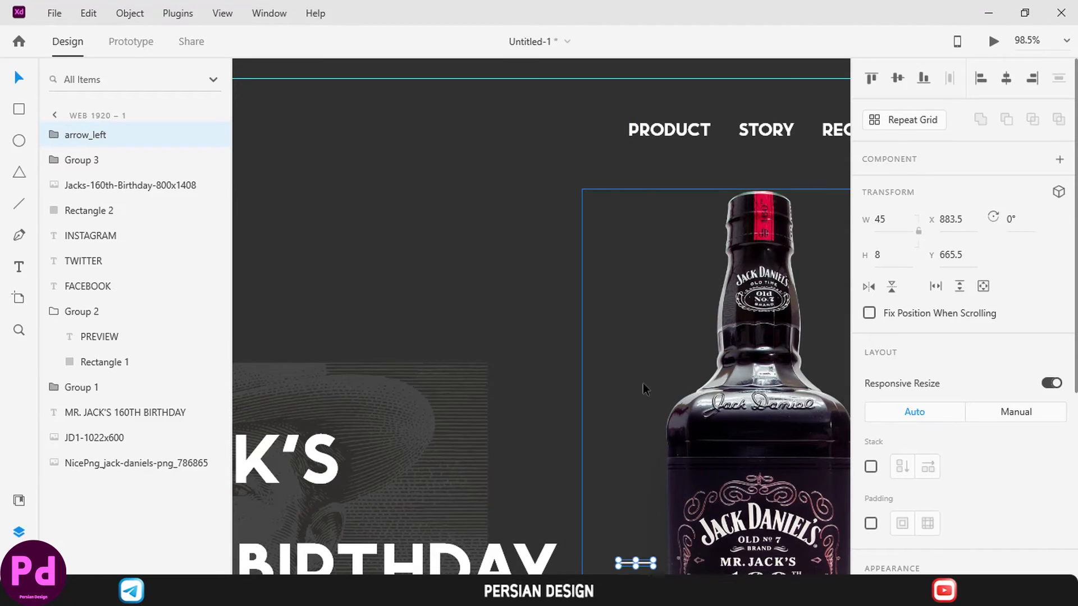
pyautogui.scroll(-5, 651, 341)
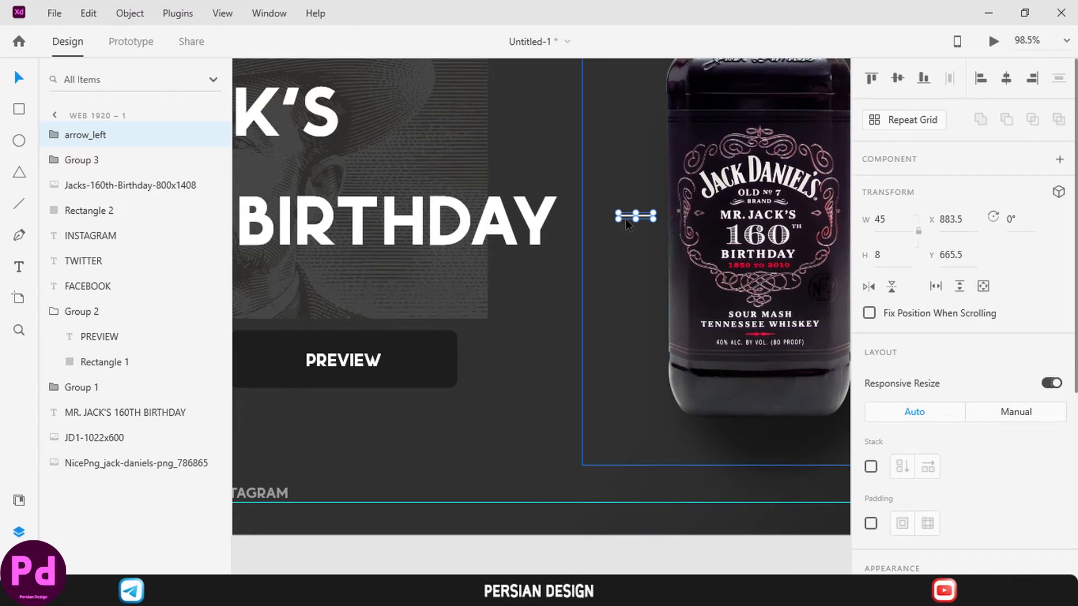
pyautogui.moveTo(626, 219); pyautogui.dragTo(620, 475)
# Duplicate the left arrow, rotate the copy 180° and place it below the bottle's right side at about X 1149.5.
pyautogui.hscroll(3, 620, 476)
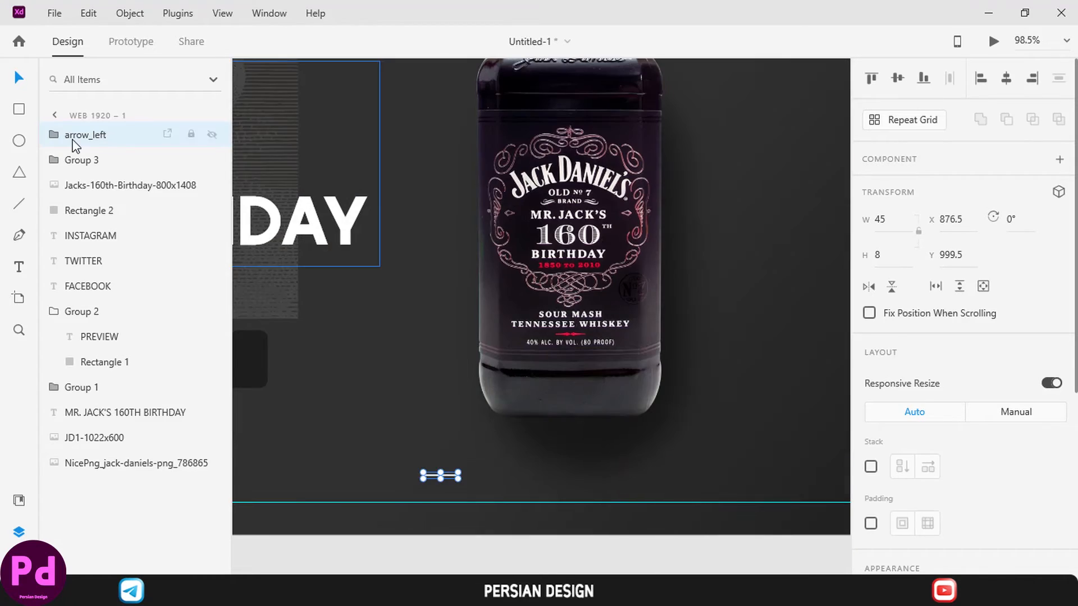
pyautogui.hotkey('ctrl', 'd')
pyautogui.moveTo(430, 476); pyautogui.dragTo(604, 493)
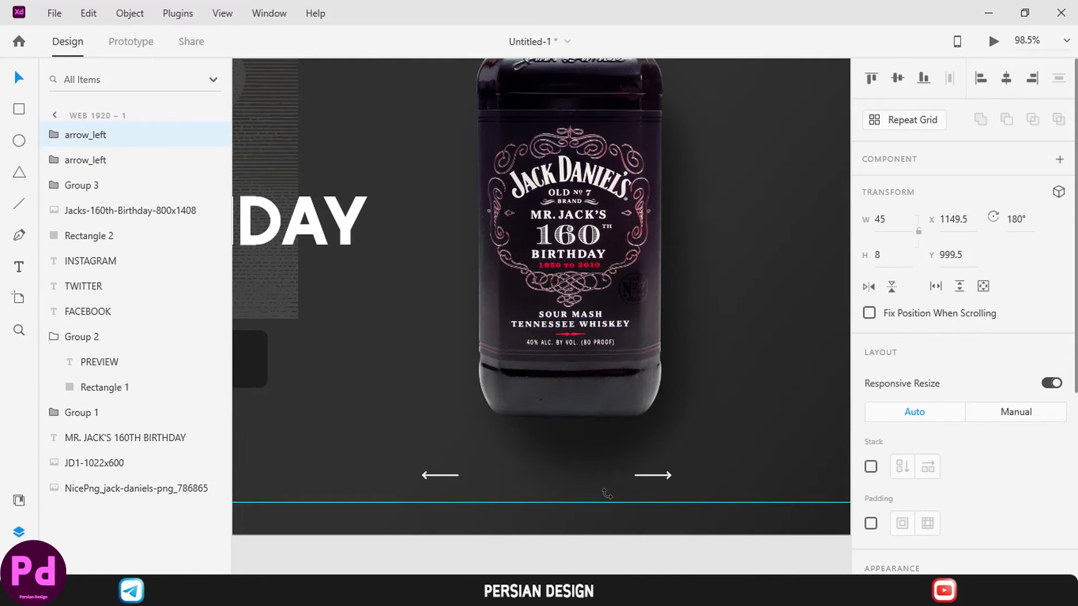
# Align the two arrows on their vertical middles and shift the pair to about X 892.5, Y 998.
pyautogui.keyDown('shift'); pyautogui.click(448, 477); pyautogui.keyUp('shift')
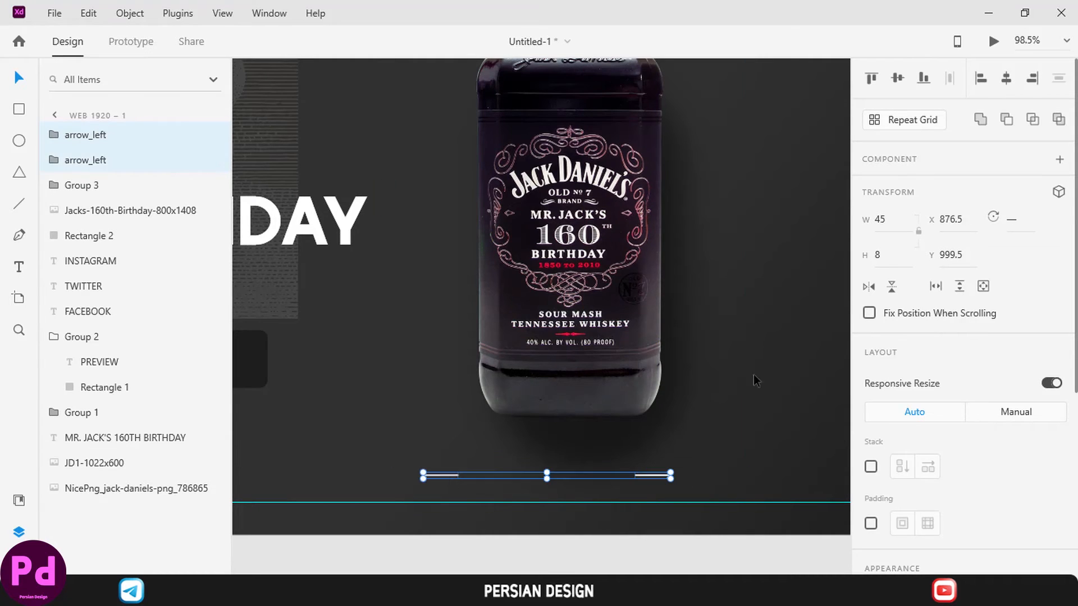
pyautogui.click(1006, 79)
pyautogui.hotkey('ctrl', 'z')
pyautogui.click(898, 79)
pyautogui.moveTo(660, 478)
pyautogui.mouseDown()
pyautogui.moveTo(683, 477)
pyautogui.moveTo(663, 480)
pyautogui.mouseUp()
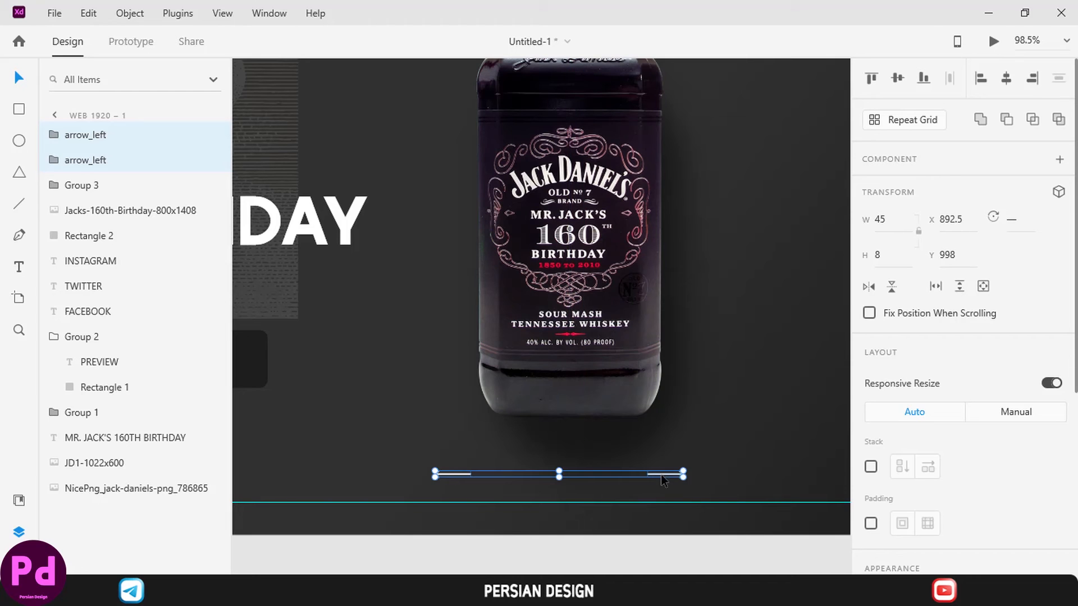
pyautogui.click(628, 533)
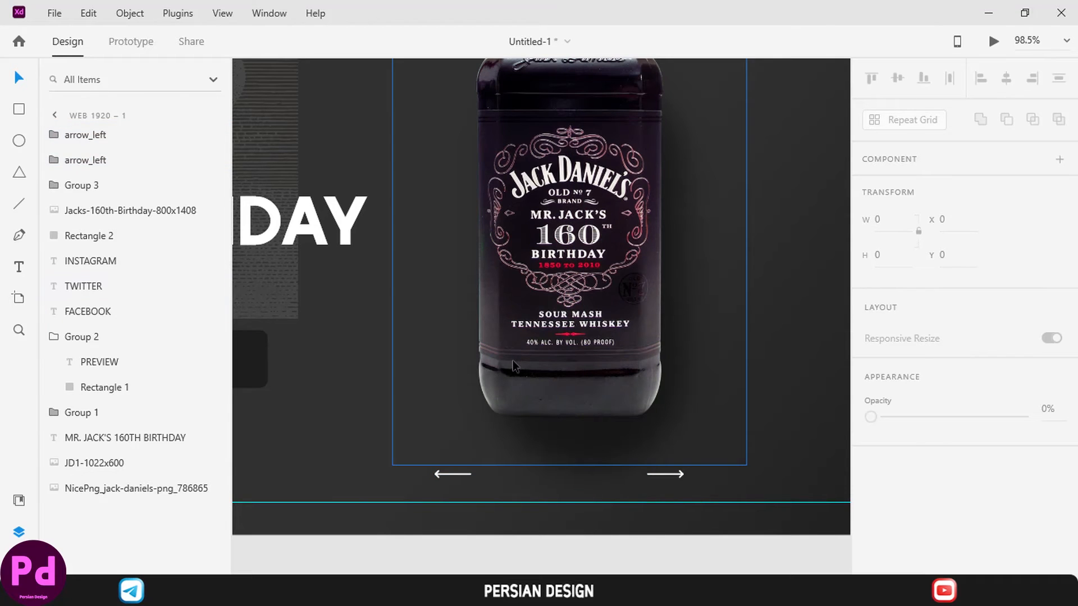
# Draw a small 9 × 9 circle between the two arrows at about X 973, Y 991.
pyautogui.scroll(4, 513, 360)
pyautogui.scroll(-2, 513, 360)
pyautogui.scroll(-2, 543, 360)
pyautogui.scroll(-3, 638, 374)
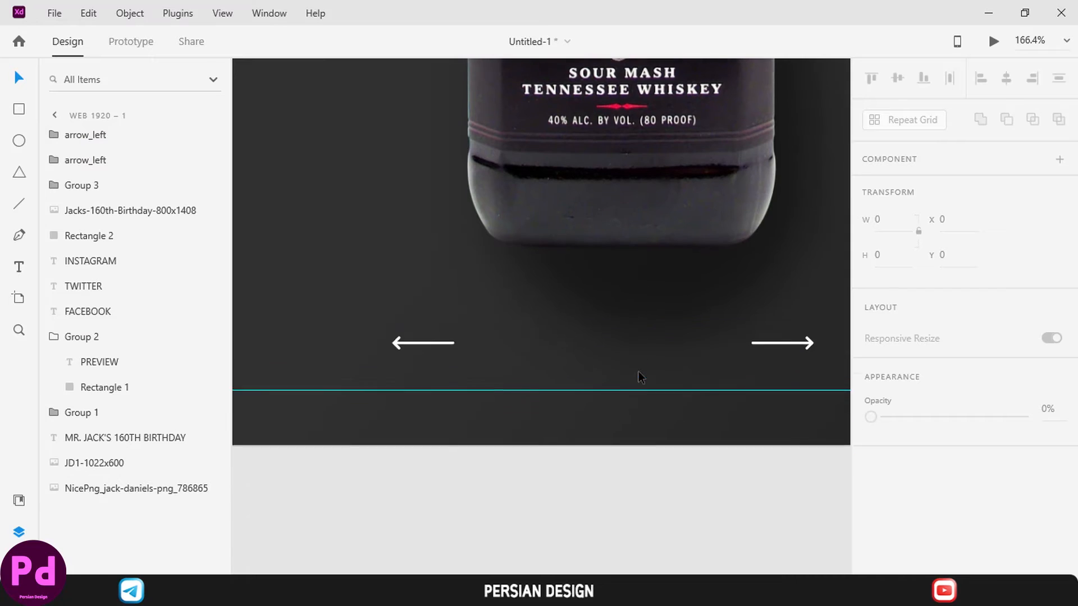
pyautogui.scroll(3, 638, 374)
pyautogui.click(19, 140)
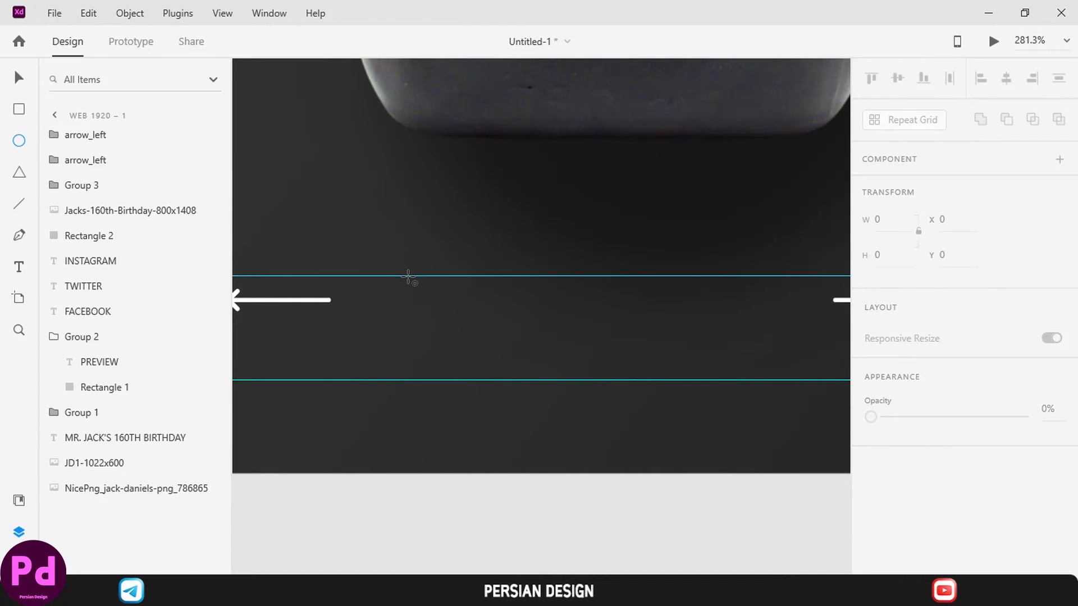
pyautogui.moveTo(408, 277); pyautogui.dragTo(428, 297)
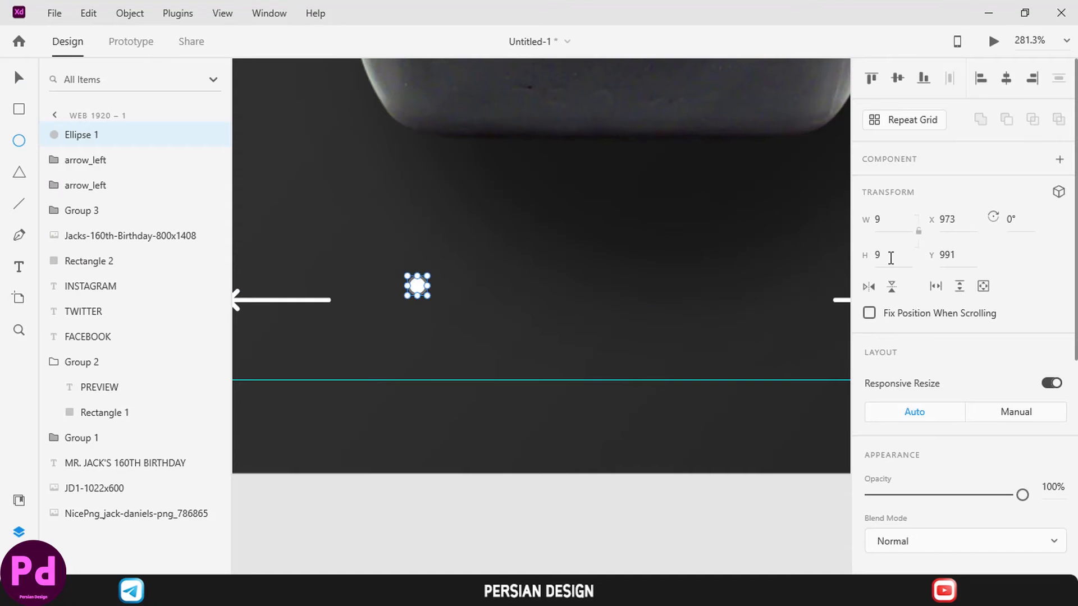
# Fill the small circle with the saved red swatch.
pyautogui.scroll(-6, 891, 264)
pyautogui.scroll(2, 880, 245)
pyautogui.click(903, 314)
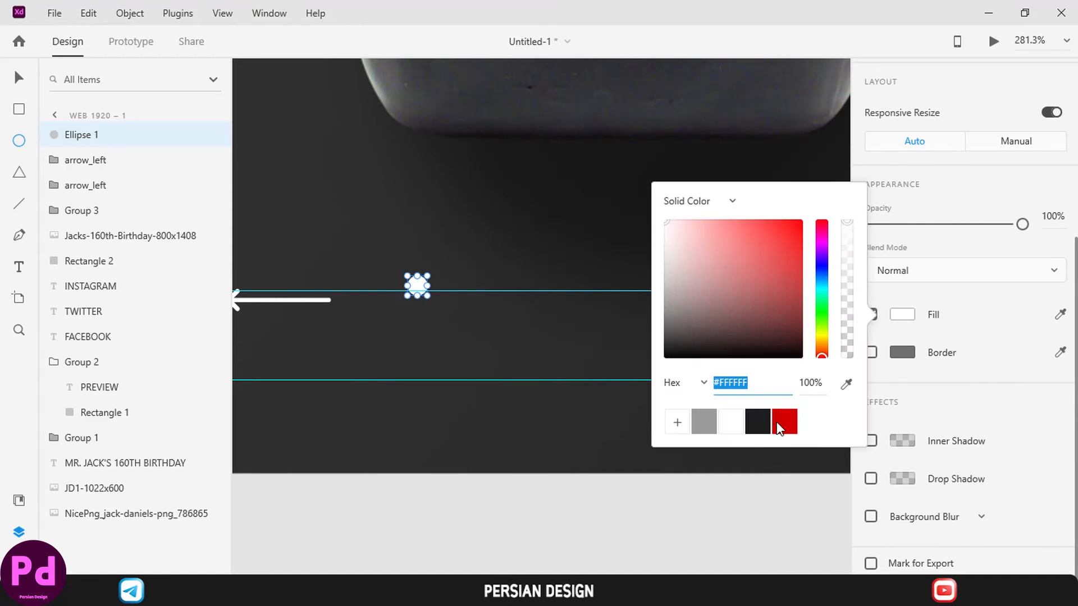
pyautogui.click(784, 422)
pyautogui.scroll(4, 965, 253)
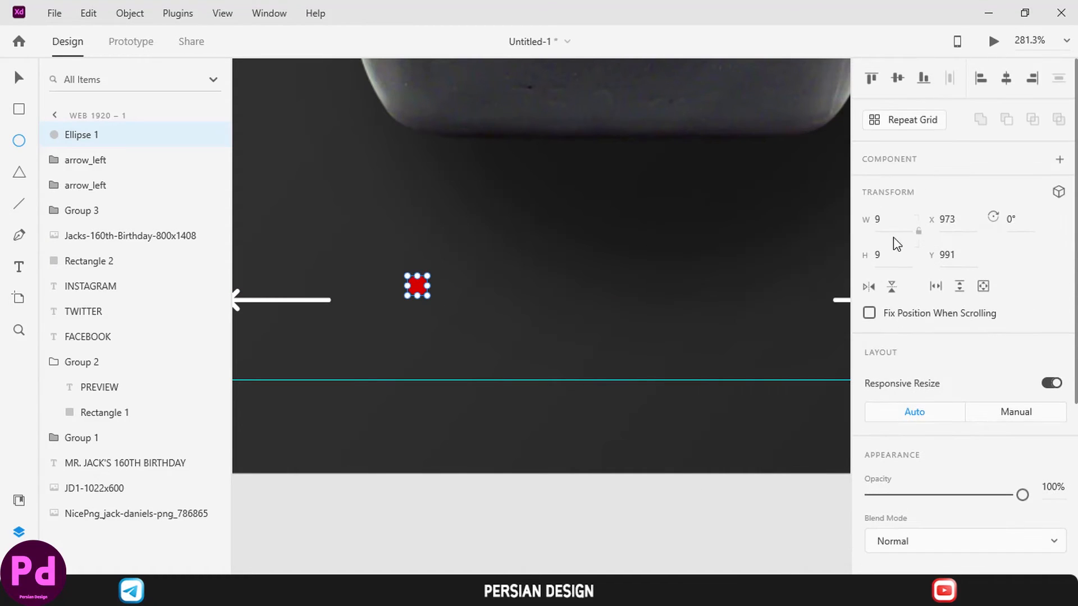
# Set the small red circle's width and height to 12.
pyautogui.write('12')
pyautogui.press('Return')
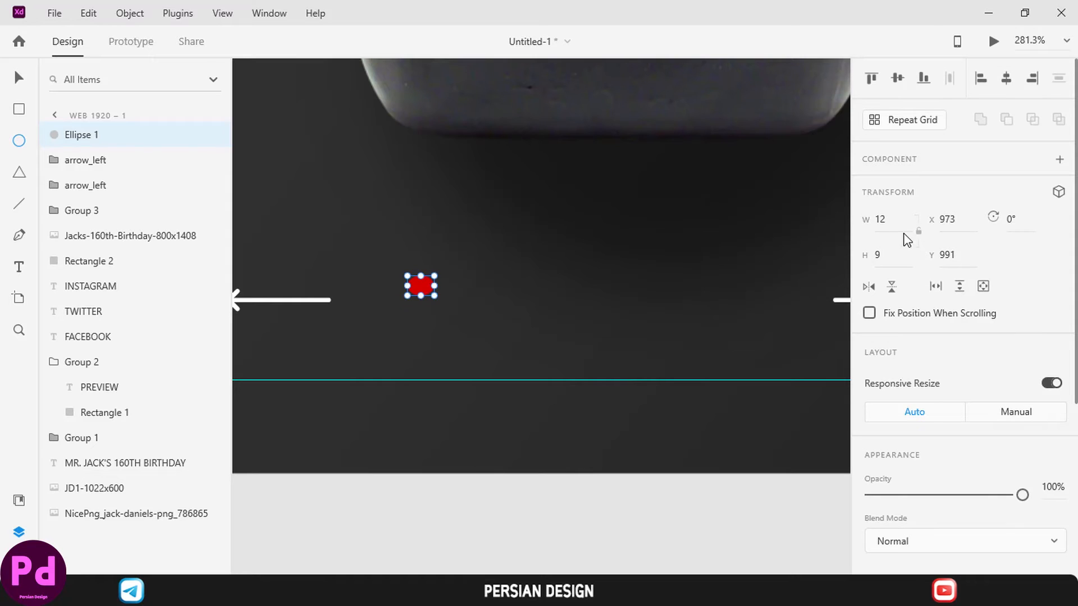
pyautogui.write('12')
pyautogui.press('Return')
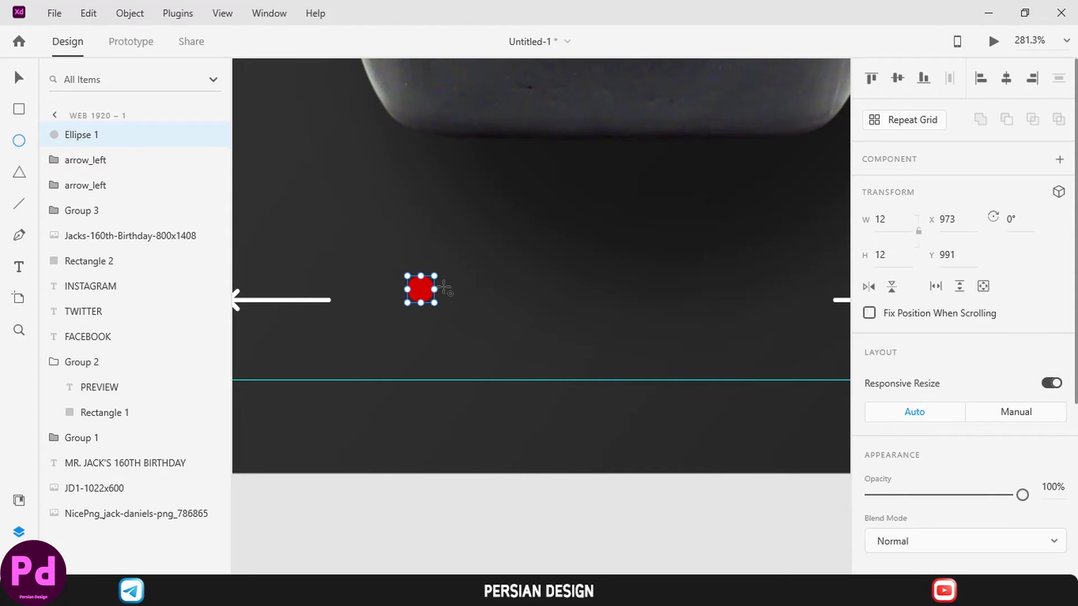
# Duplicate the red circle twice and spread the copies out in a row to its right.
pyautogui.hotkey('ctrl', 'd')
pyautogui.doubleClick(422, 295)
pyautogui.hotkey('ctrl', 'z')
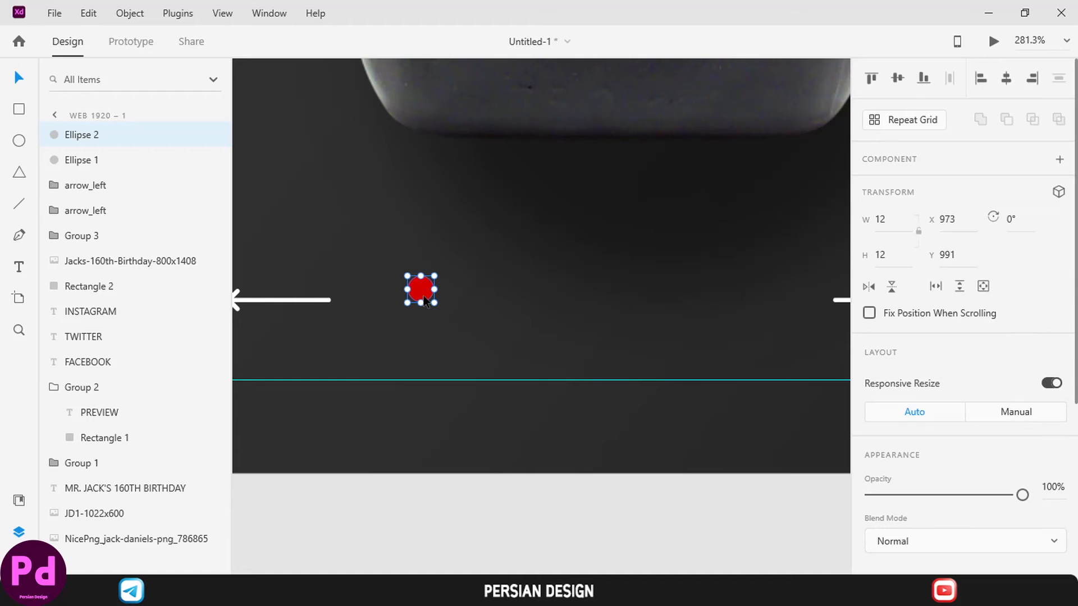
pyautogui.hotkey('ctrl', 'd')
pyautogui.moveTo(425, 295); pyautogui.dragTo(455, 292)
# Fill the second circle with white (#FFFFFF) and set its opacity to 50%.
pyautogui.scroll(-5, 898, 309)
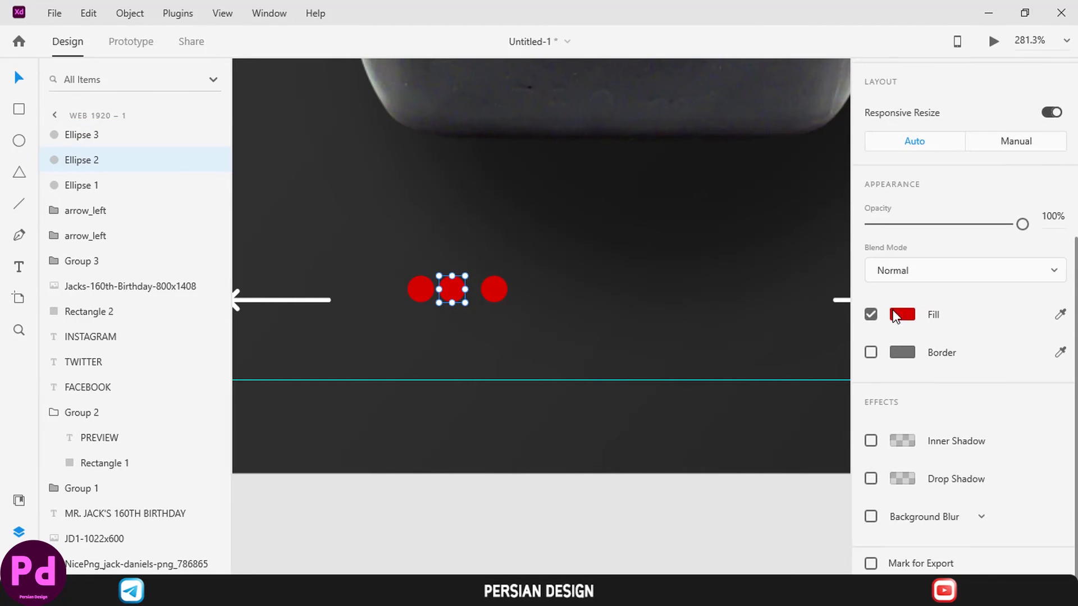
pyautogui.click(902, 314)
pyautogui.moveTo(685, 259)
pyautogui.mouseDown()
pyautogui.moveTo(655, 260)
pyautogui.moveTo(622, 213)
pyautogui.mouseUp()
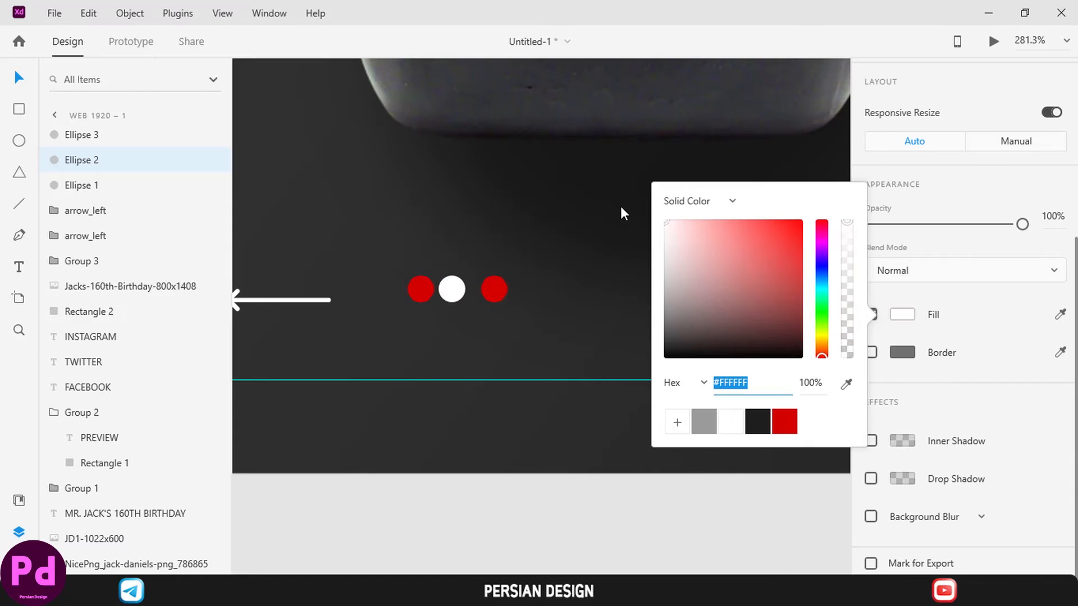
pyautogui.click(1049, 222)
pyautogui.write('50')
pyautogui.press('Return')
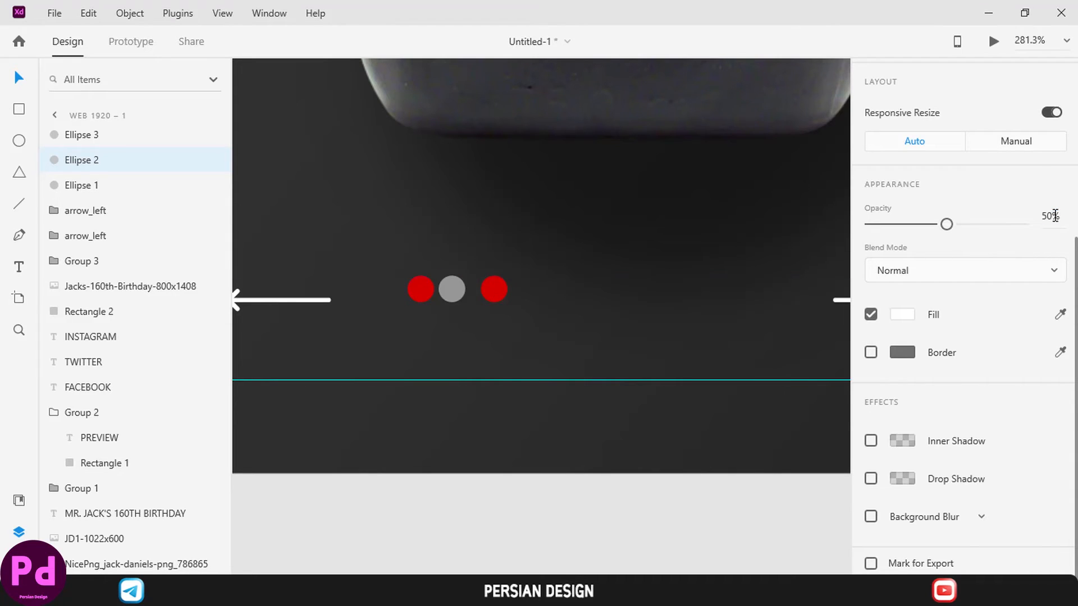
# Make the third circle white at 50% opacity and duplicate it to the right as a fourth circle.
pyautogui.click(494, 290)
pyautogui.click(902, 314)
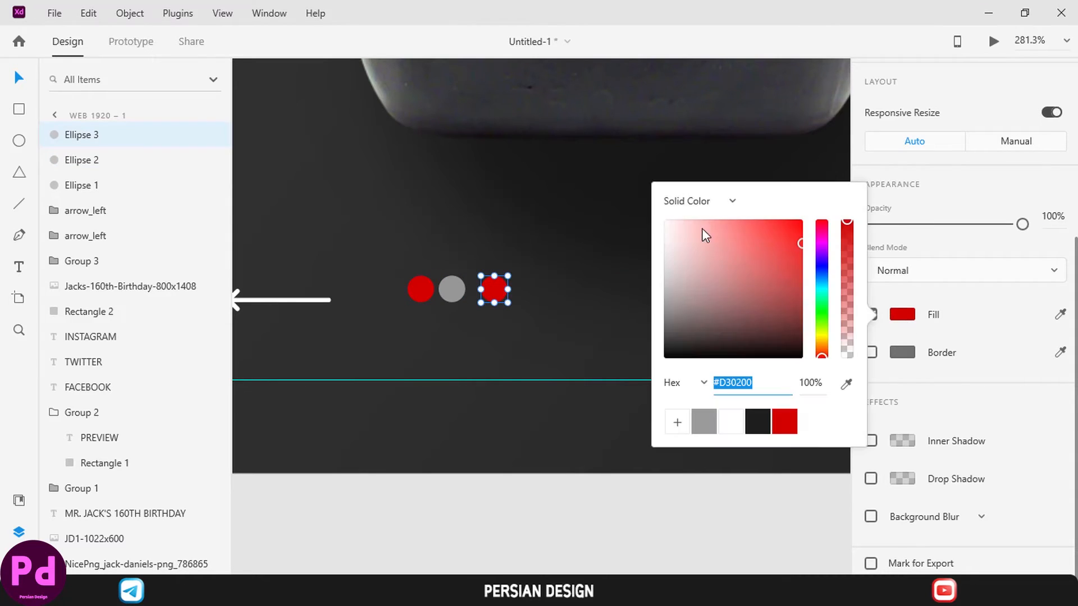
pyautogui.moveTo(704, 233); pyautogui.dragTo(664, 220)
pyautogui.click(1050, 217)
pyautogui.write('50')
pyautogui.press('Return')
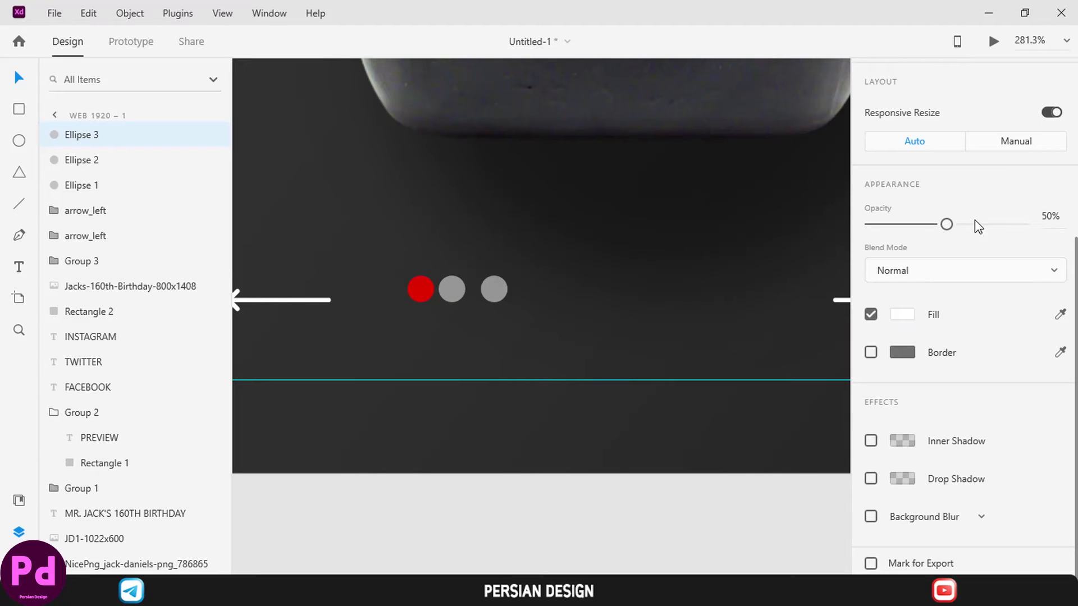
pyautogui.hotkey('ctrl', 'd')
pyautogui.moveTo(503, 298); pyautogui.dragTo(541, 297)
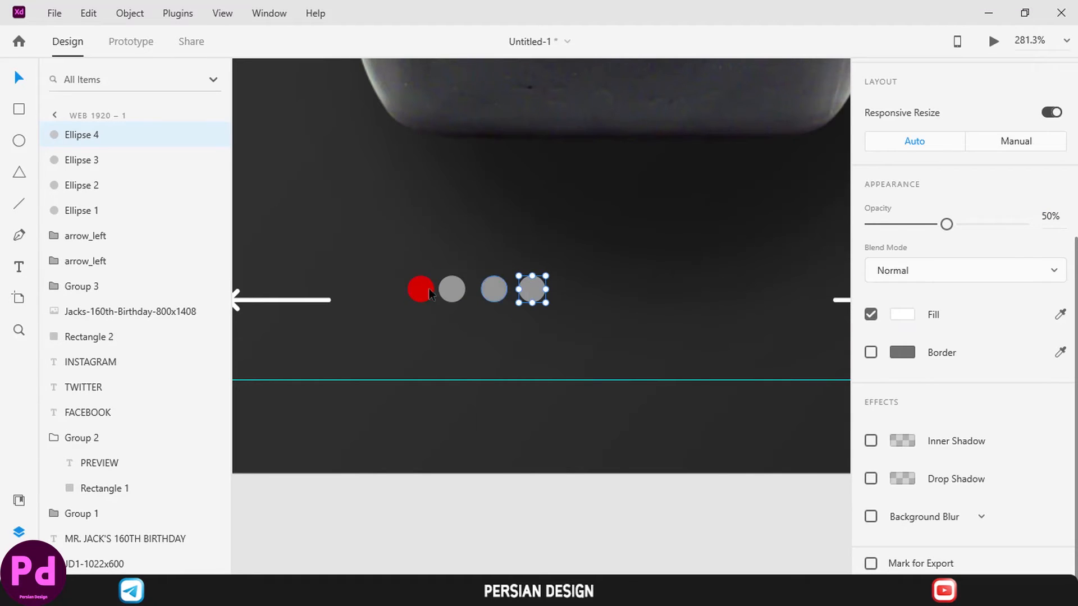
# Distribute the four circles evenly in their row and group them between the arrows at about X 1024, Y 996.
pyautogui.keyDown('shift'); pyautogui.click(417, 293); pyautogui.keyUp('shift')
pyautogui.keyDown('shift'); pyautogui.click(451, 290); pyautogui.keyUp('shift')
pyautogui.keyDown('shift'); pyautogui.click(494, 290); pyautogui.keyUp('shift')
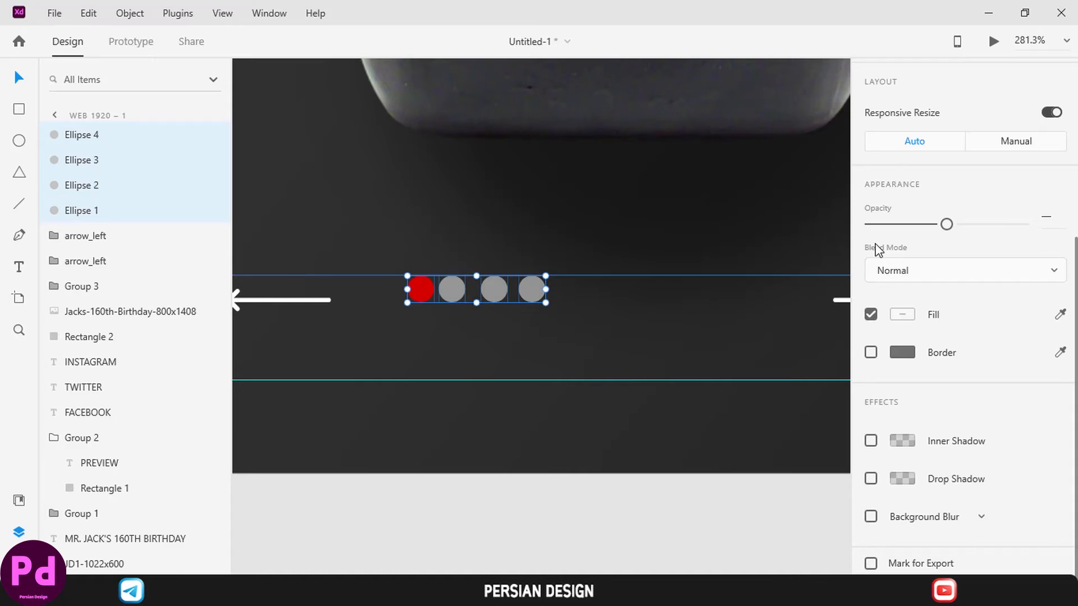
pyautogui.scroll(5, 937, 209)
pyautogui.click(949, 78)
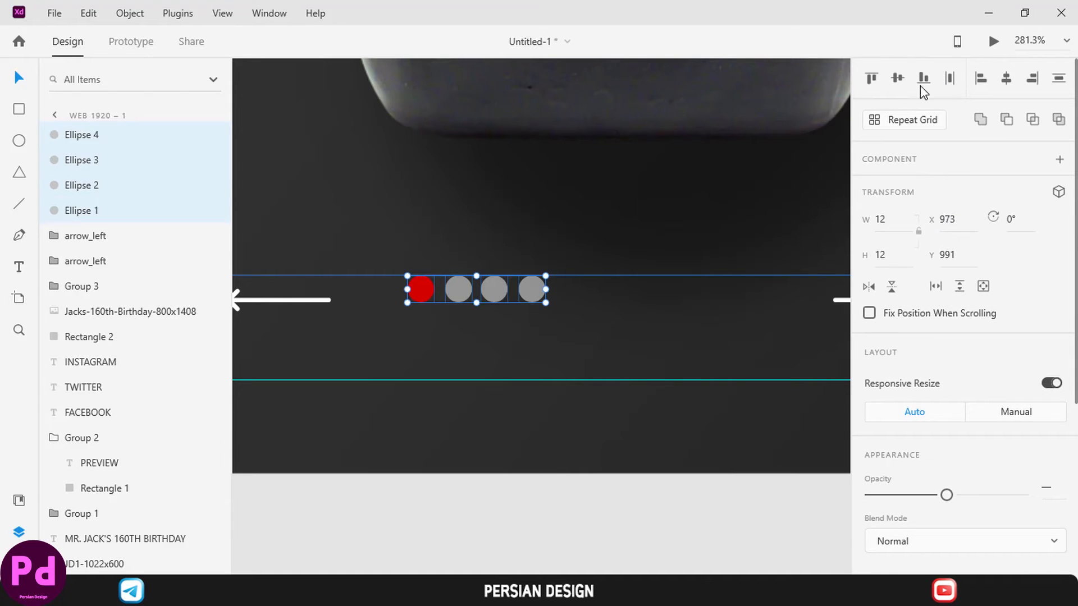
pyautogui.moveTo(533, 293); pyautogui.dragTo(645, 303)
pyautogui.hotkey('ctrl', 'g')
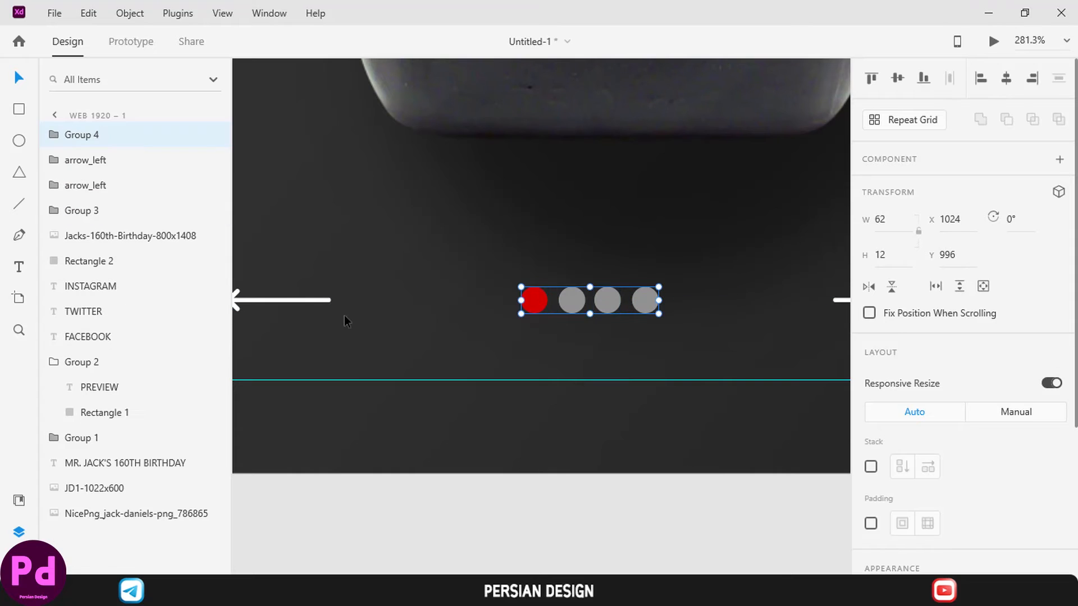
# Distribute the dot group and the two arrows horizontally so the dots sit evenly between the arrows.
pyautogui.keyDown('shift'); pyautogui.click(320, 301); pyautogui.keyUp('shift')
pyautogui.keyDown('shift'); pyautogui.click(833, 304); pyautogui.keyUp('shift')
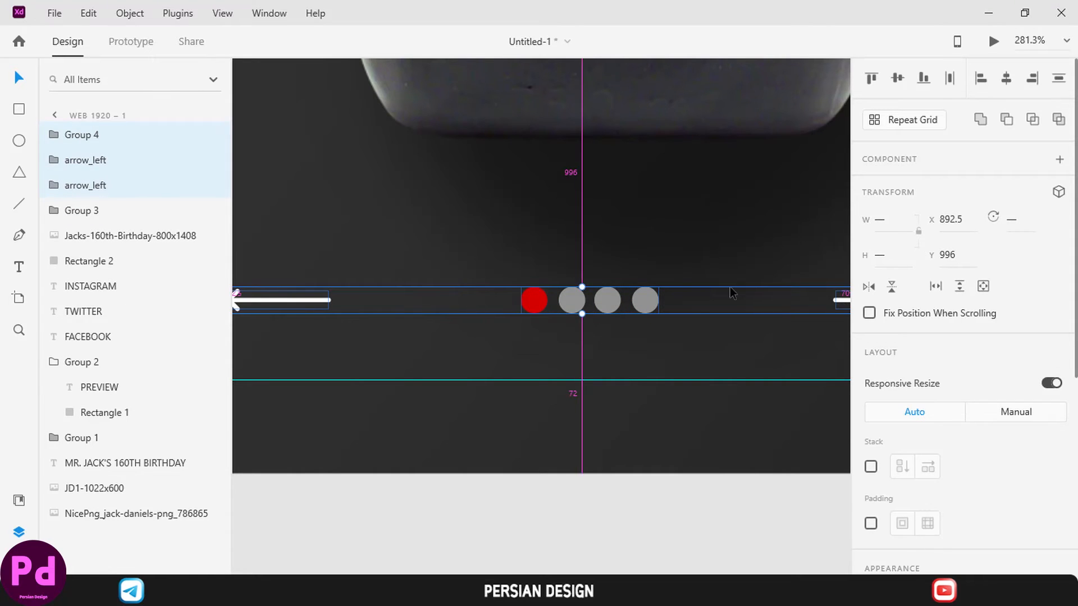
pyautogui.scroll(-5, 730, 287)
pyautogui.hscroll(4, 681, 247)
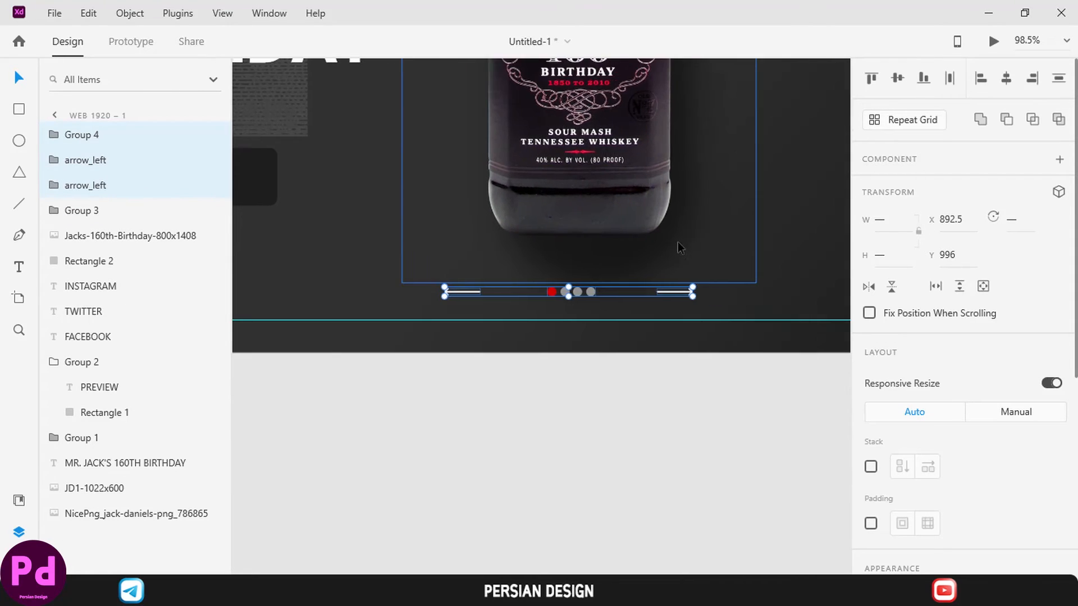
pyautogui.click(950, 79)
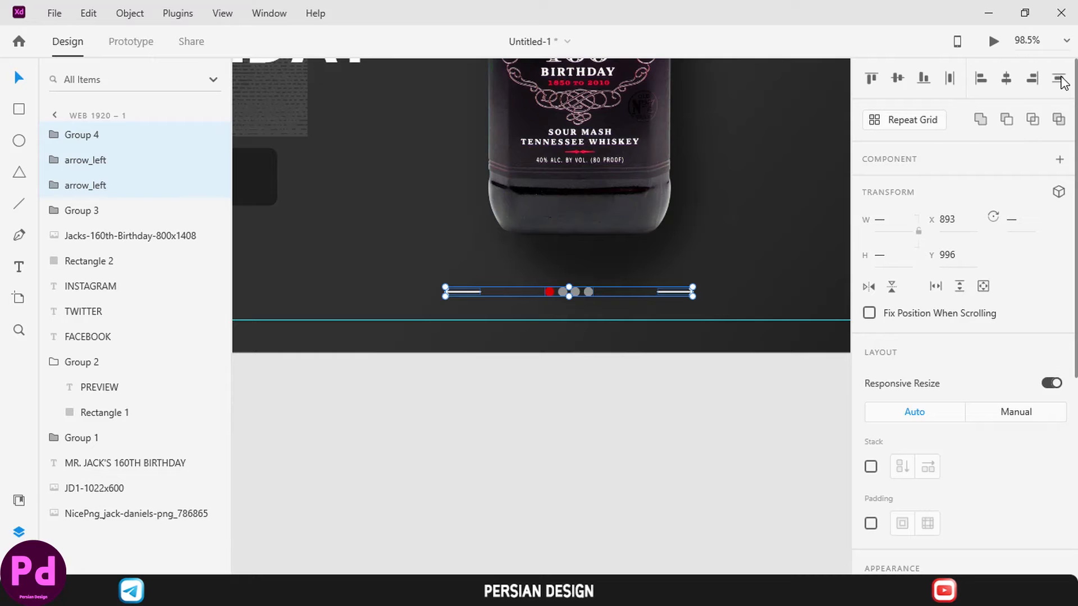
pyautogui.click(690, 398)
# Move the right arrow slightly outward and group both arrows with the dots into one slider control about 339 wide.
pyautogui.scroll(3, 623, 366)
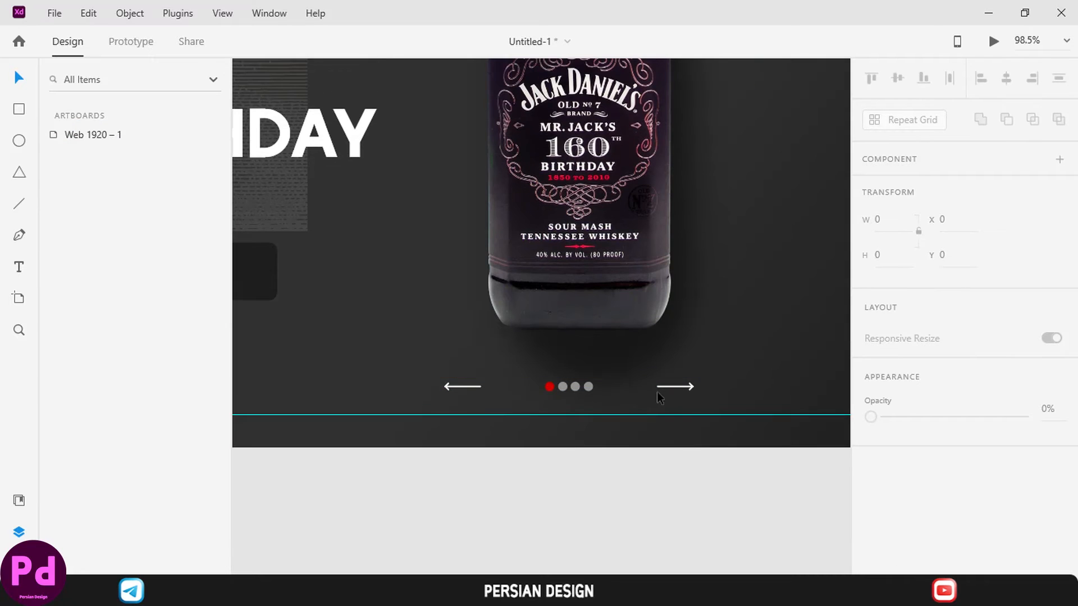
pyautogui.click(679, 388)
pyautogui.moveTo(681, 387); pyautogui.dragTo(699, 387)
pyautogui.moveTo(466, 387)
pyautogui.mouseDown()
pyautogui.moveTo(453, 386)
pyautogui.moveTo(466, 385)
pyautogui.mouseUp()
pyautogui.keyDown('shift'); pyautogui.click(84, 137); pyautogui.keyUp('shift')
pyautogui.hotkey('ctrl', 'g')
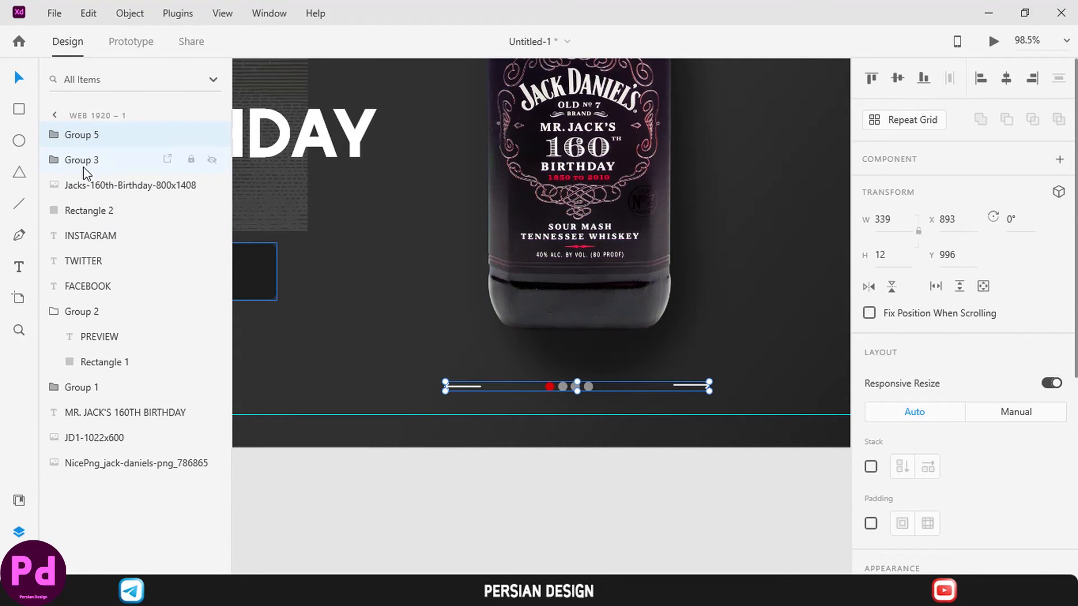
# Align the slider control group, navigation menu and bottle image on their horizontal centers.
pyautogui.keyDown('shift'); pyautogui.click(185, 184); pyautogui.keyUp('shift')
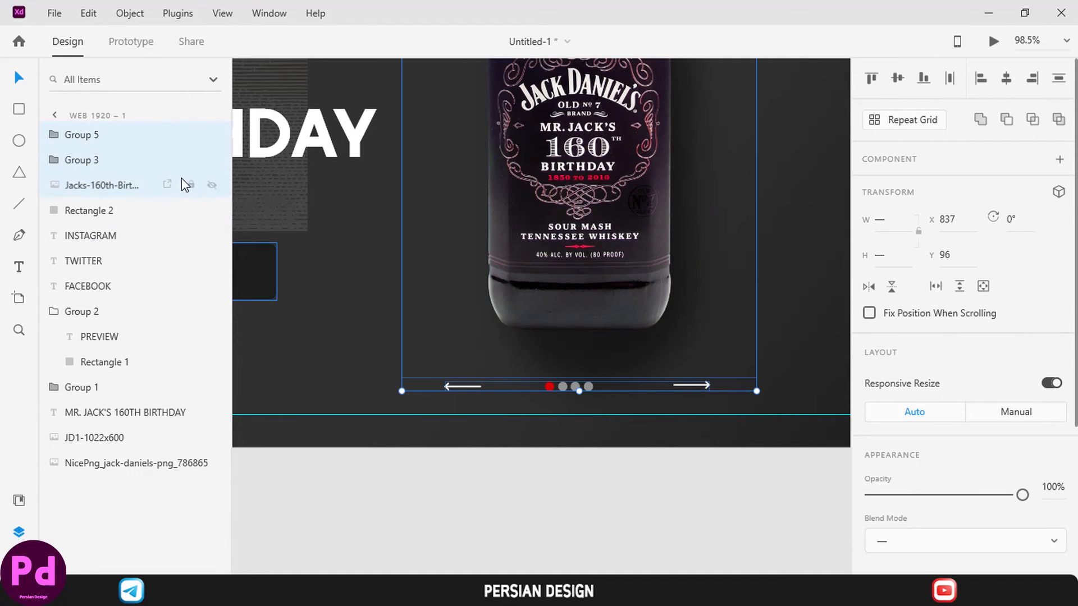
pyautogui.click(1008, 80)
pyautogui.click(769, 469)
pyautogui.hotkey('ctrl', '0')
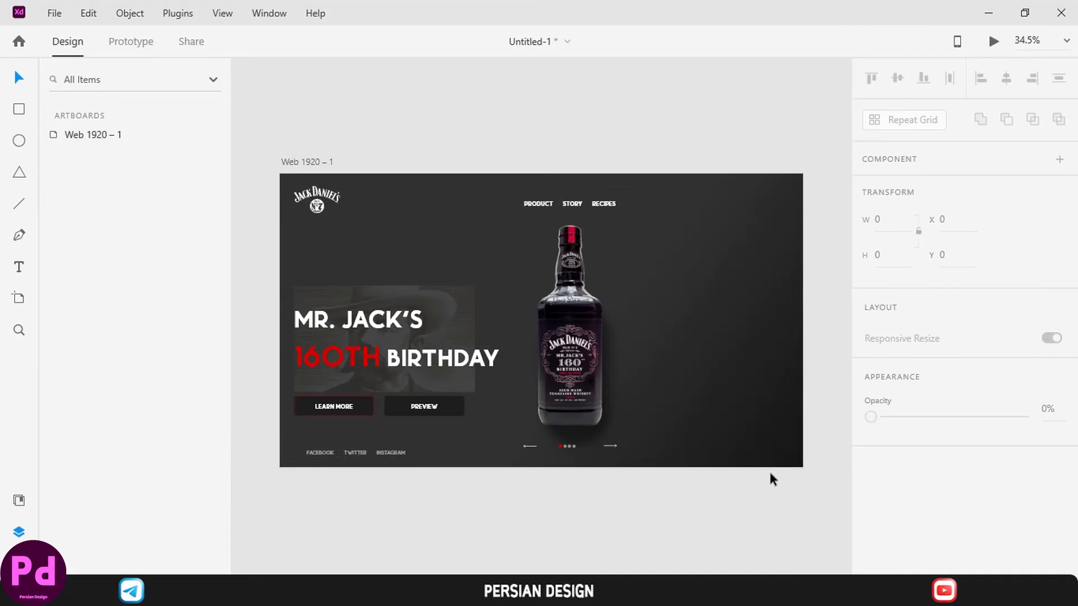
# Draw a wide rectangle beside the bottle reaching the artboard's right edge and fill it with the saved dark swatch.
pyautogui.click(21, 107)
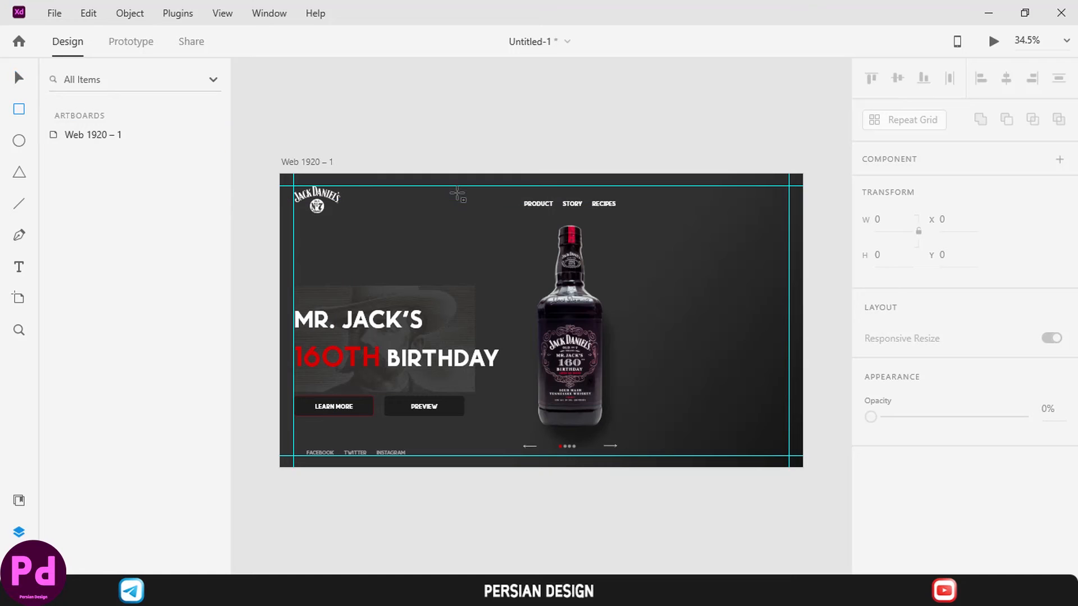
pyautogui.moveTo(648, 242)
pyautogui.mouseDown()
pyautogui.moveTo(735, 319)
pyautogui.moveTo(804, 309)
pyautogui.mouseUp()
pyautogui.scroll(-7, 879, 311)
pyautogui.scroll(2, 897, 234)
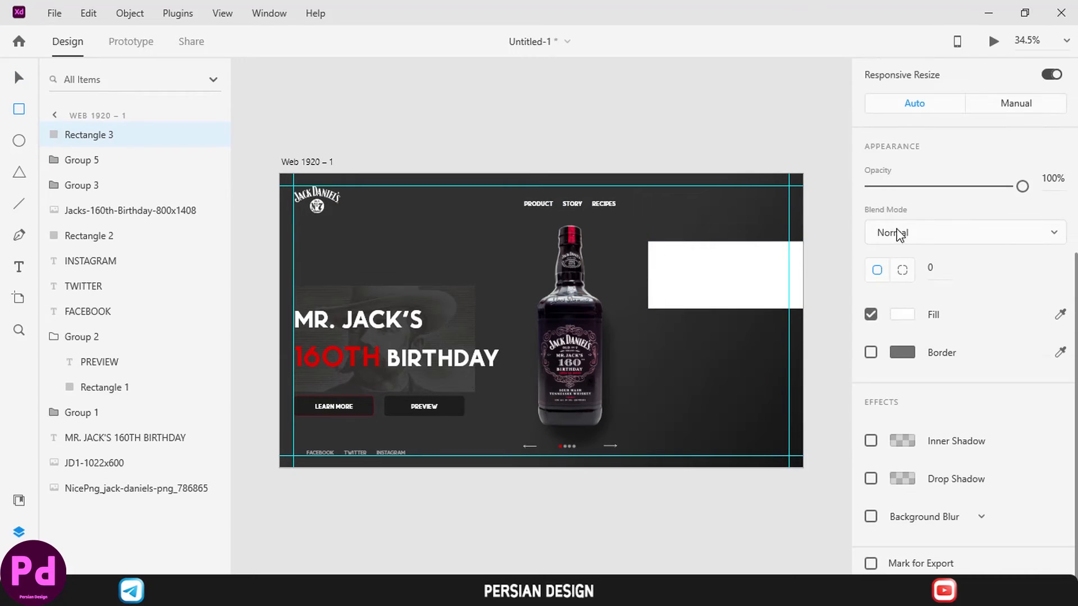
pyautogui.click(902, 315)
pyautogui.click(755, 426)
pyautogui.click(713, 521)
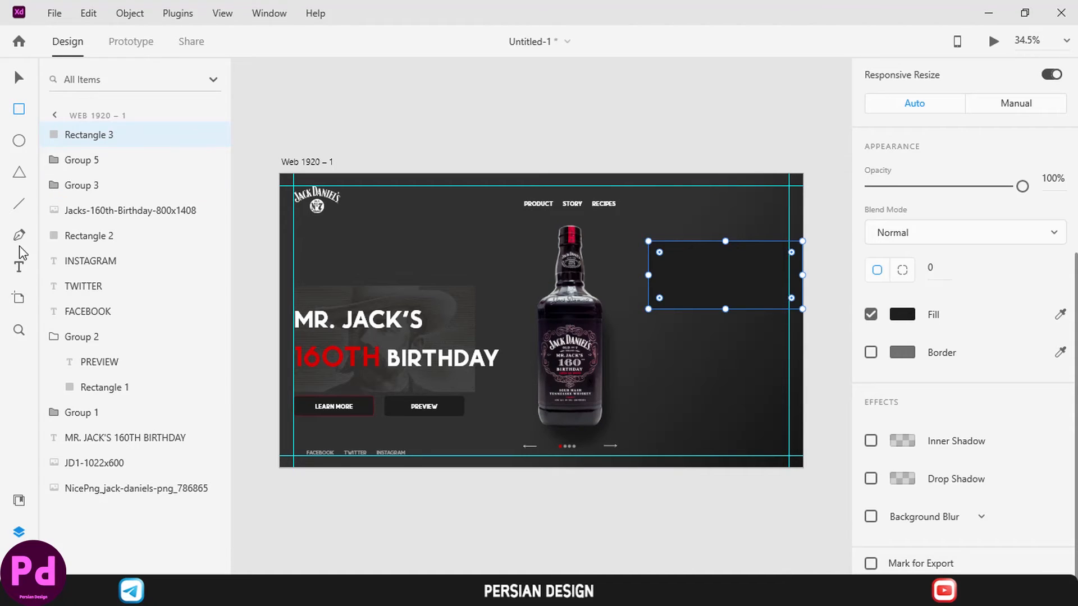
# Add the text "Store" in the upper-left area of the dark rectangle.
pyautogui.click(20, 274)
pyautogui.click(672, 261)
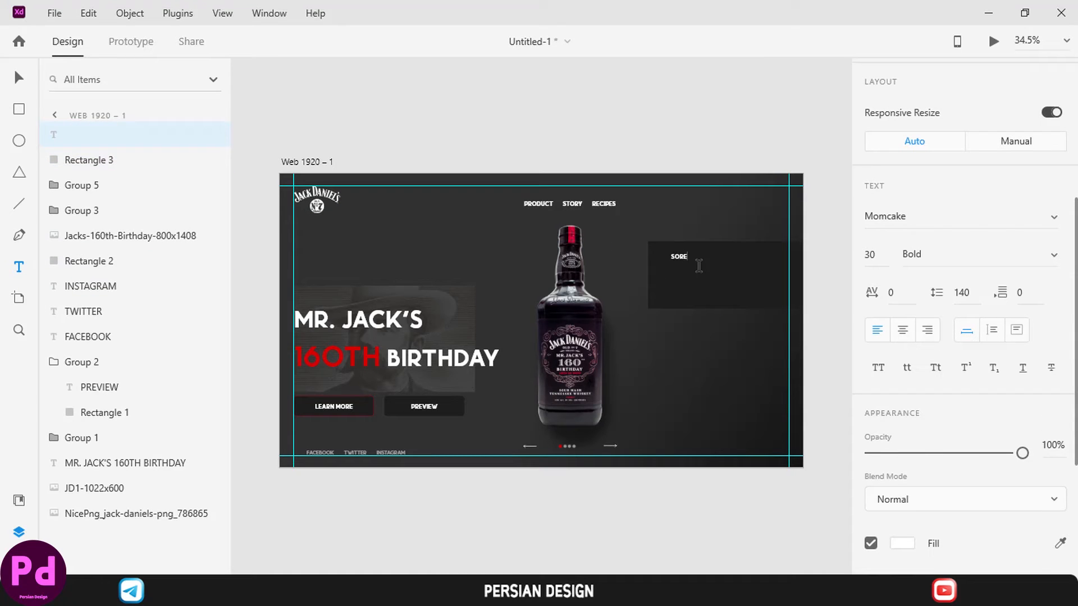
pyautogui.write('Sore')
pyautogui.hotkey('ctrl', 'a')
pyautogui.write('s')
pyautogui.hotkey('ctrl', 'a')
# Fill the Store text with the saved grey swatch #9B9B9B.
pyautogui.scroll(-4, 967, 318)
pyautogui.click(908, 314)
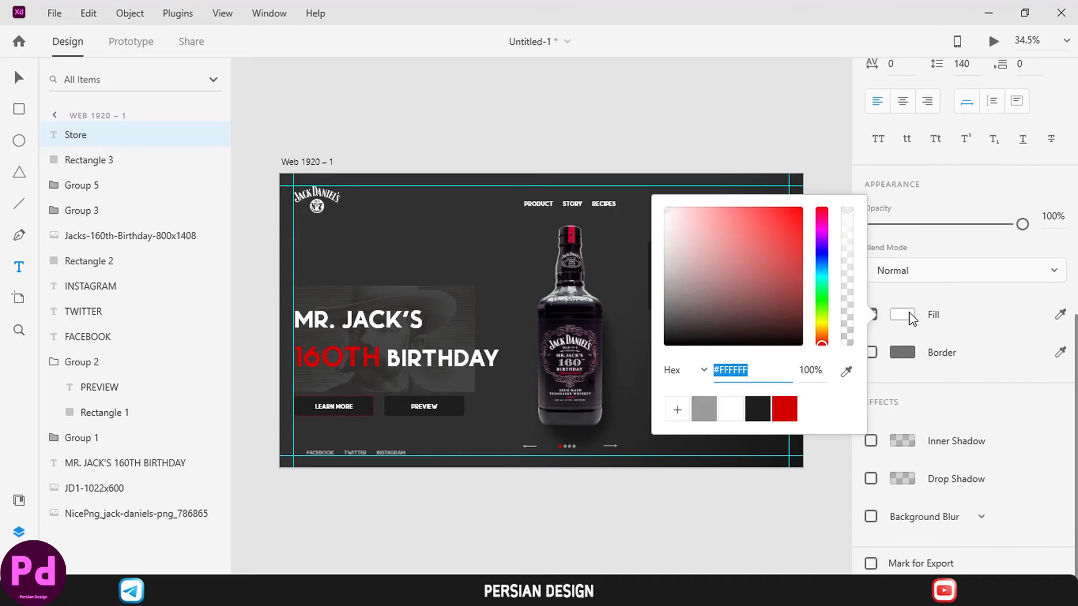
pyautogui.click(705, 409)
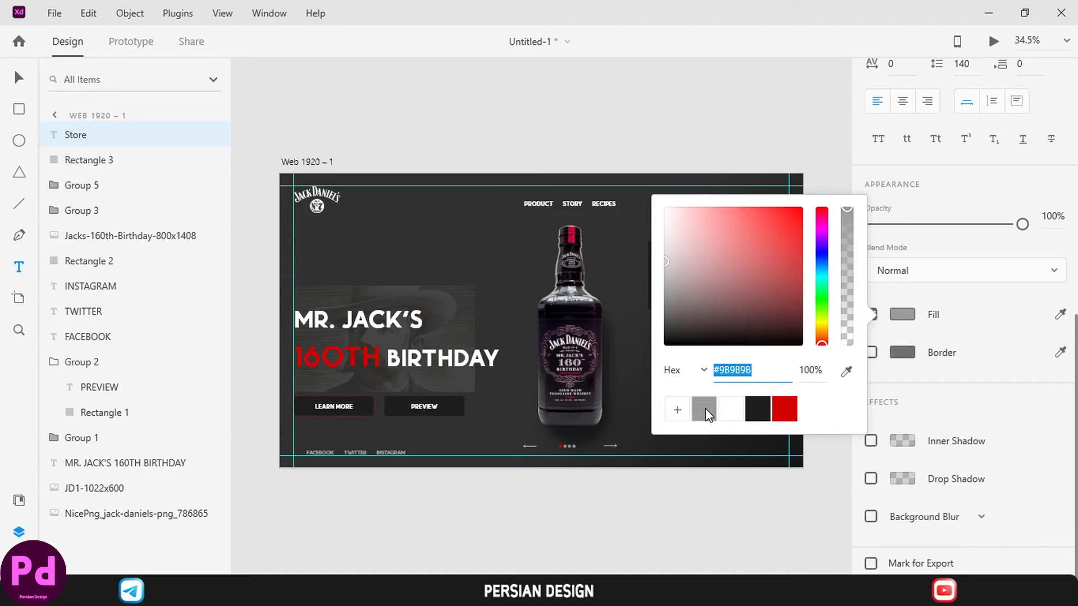
pyautogui.click(705, 163)
# Duplicate the slider dot group and place the copy in the dark rectangle below the Store text at about X 1528, Y 361.
pyautogui.scroll(6, 752, 256)
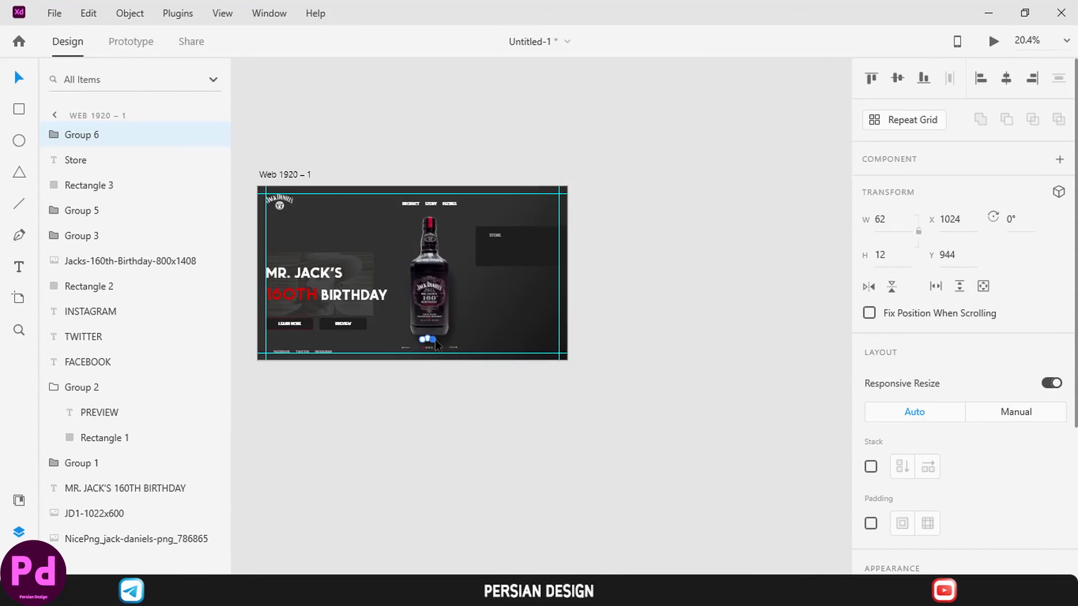
pyautogui.scroll(5, 436, 339)
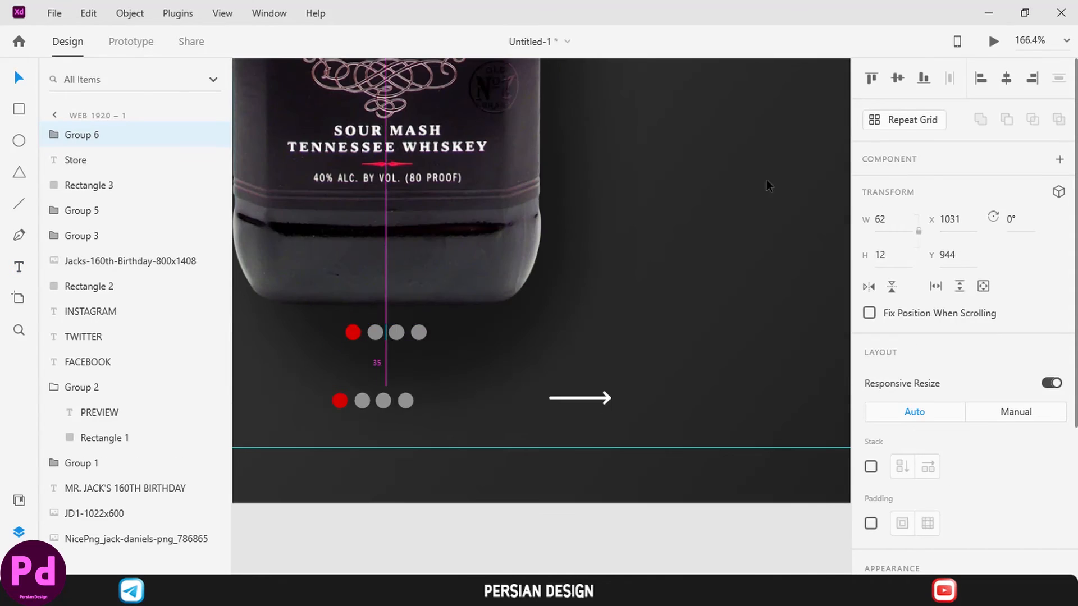
pyautogui.moveTo(766, 181); pyautogui.dragTo(780, 107)
pyautogui.hotkey('ctrl', '0')
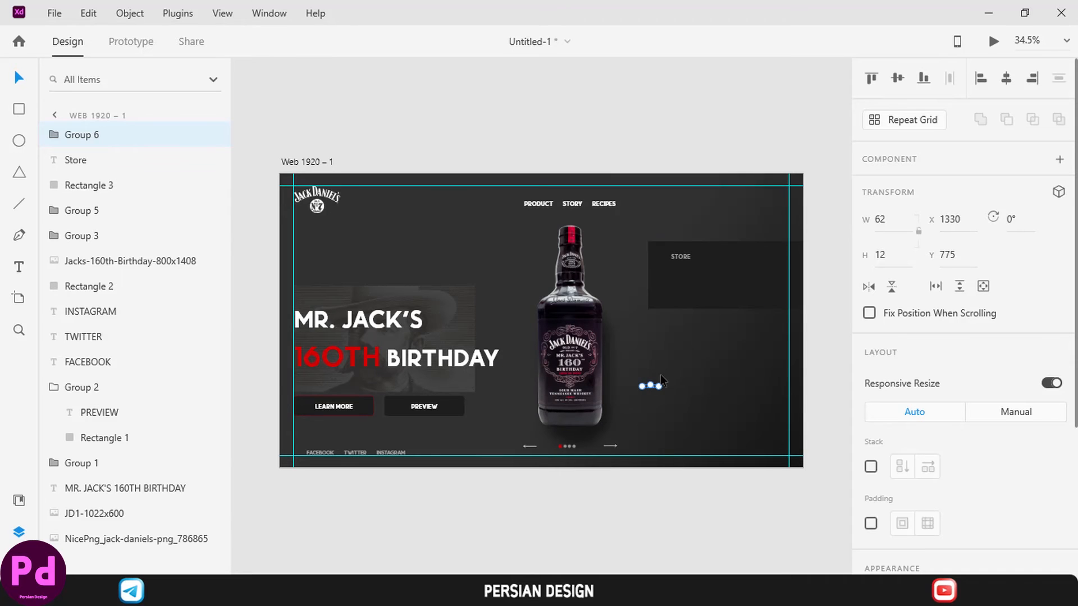
pyautogui.scroll(4, 661, 377)
pyautogui.moveTo(642, 400); pyautogui.dragTo(764, 155)
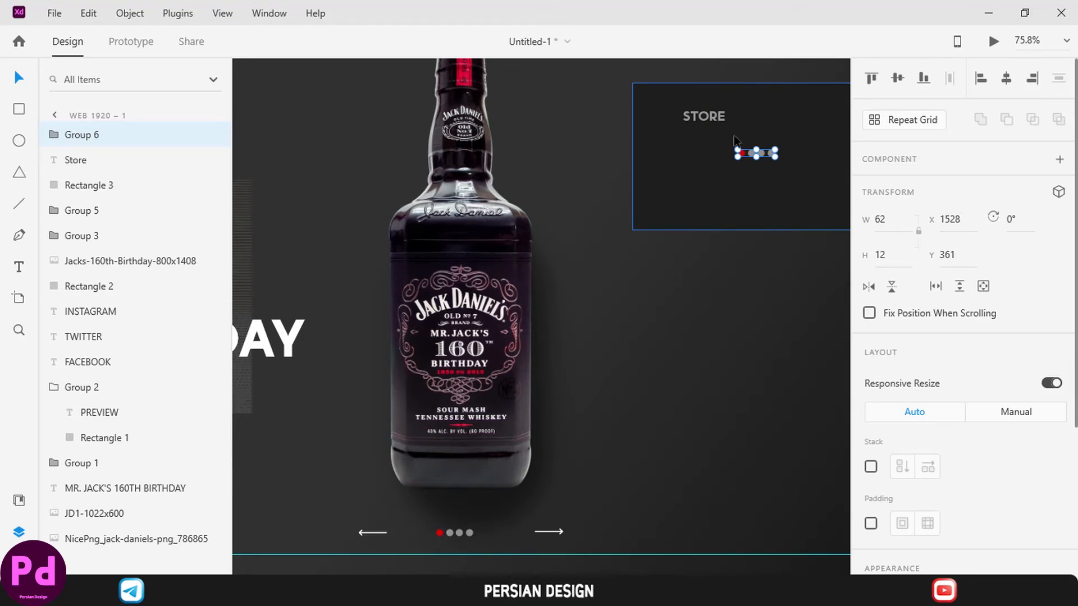
# Turn off Responsive Resize for the copied dot group and scale it down to 31 × 6.
pyautogui.click(1055, 384)
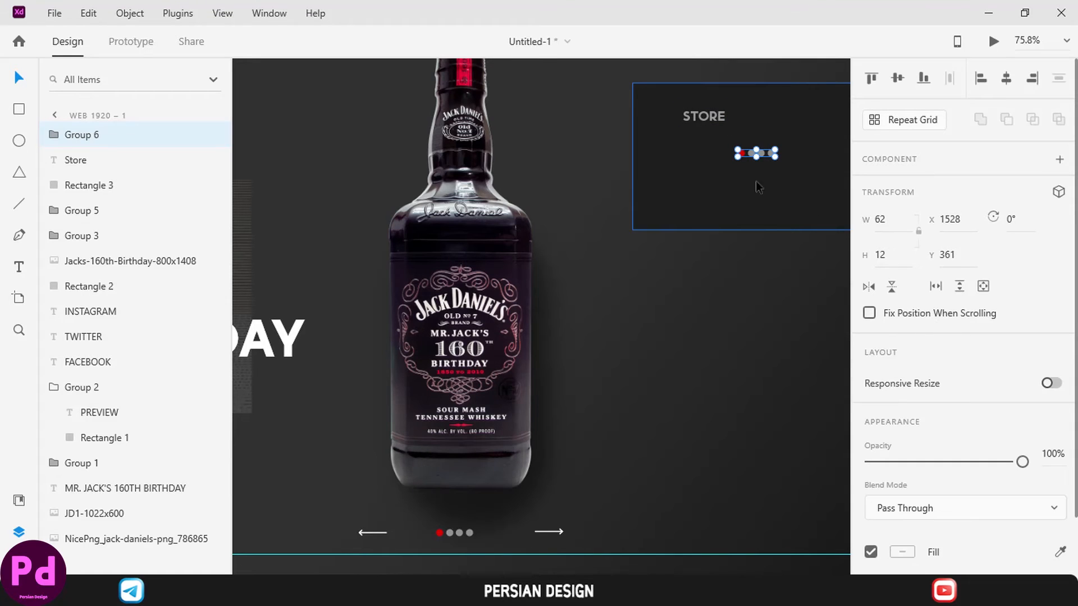
pyautogui.moveTo(737, 153); pyautogui.dragTo(742, 151)
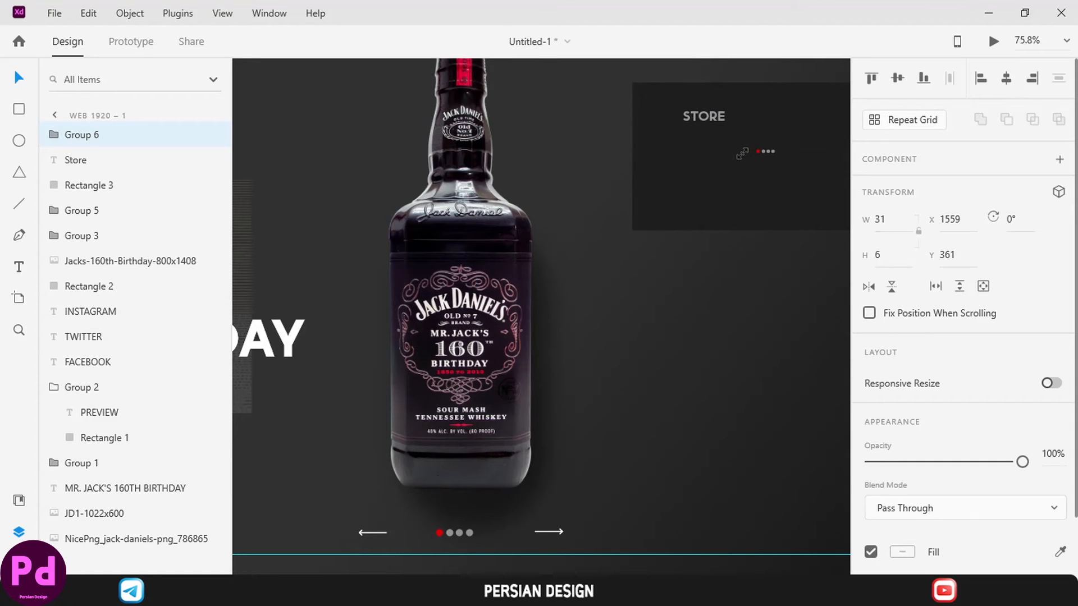
pyautogui.click(770, 164)
# Move the small dot group up beside the Store text at about X 1588, Y 309.
pyautogui.click(764, 151)
pyautogui.scroll(4, 765, 150)
pyautogui.moveTo(764, 149); pyautogui.dragTo(806, 86)
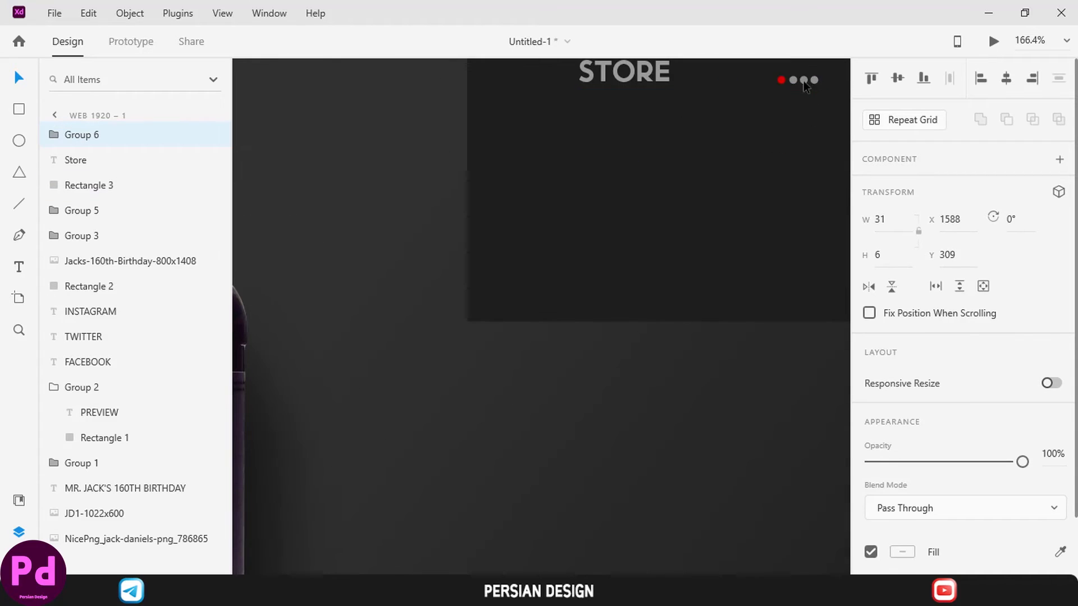
pyautogui.hotkey('ctrl', '0')
pyautogui.scroll(4, 768, 242)
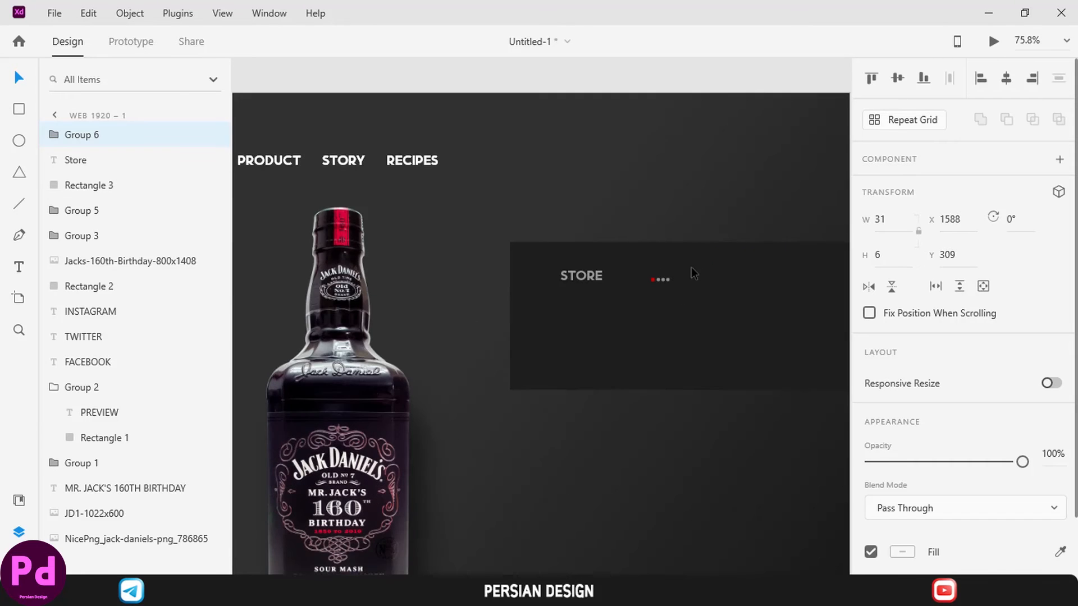
# Align the small dot group with the Store text on their vertical middles.
pyautogui.scroll(-2, 685, 258)
pyautogui.hscroll(2, 674, 251)
pyautogui.keyDown('shift'); pyautogui.click(553, 228); pyautogui.keyUp('shift')
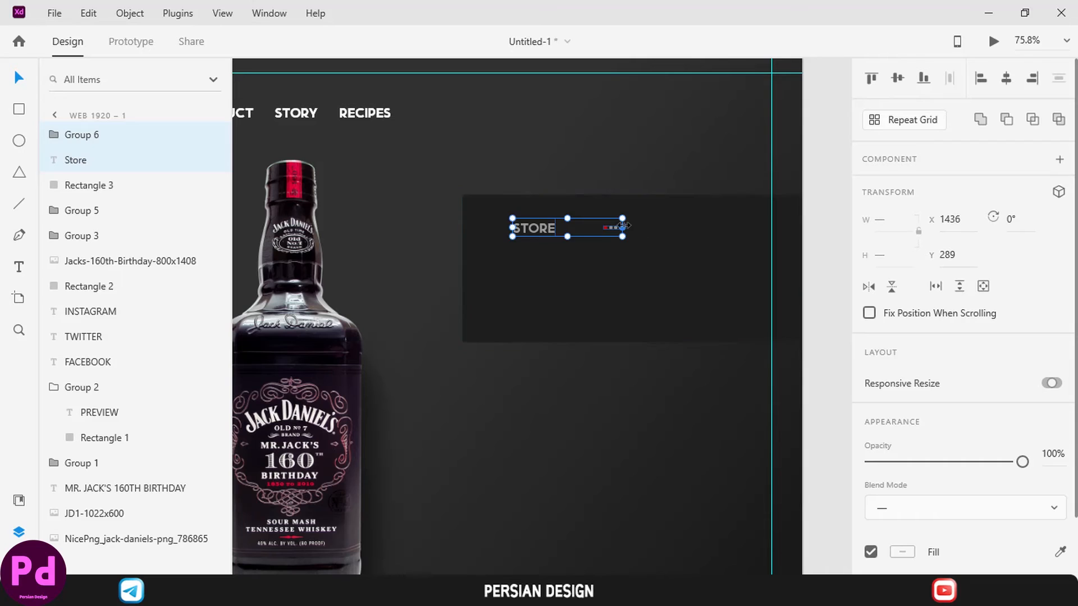
# Turn on Responsive Resize for the Store text and dots and stretch the pair to the right to widen their spacing.
pyautogui.moveTo(620, 226); pyautogui.dragTo(705, 224)
pyautogui.hotkey('ctrl', 'z')
pyautogui.click(1052, 383)
pyautogui.moveTo(622, 229); pyautogui.dragTo(709, 227)
pyautogui.click(668, 180)
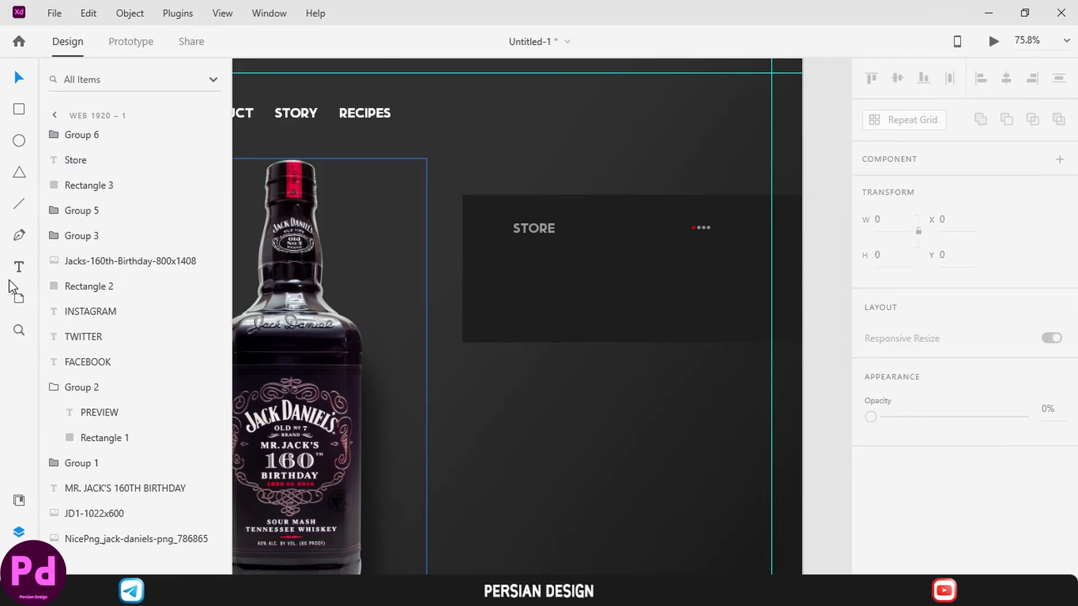
# Add an area text below Store with the lines "2010 MARKED THE", "160TH BIRTHDAY OF", "OUR FOUNDER, JACK" and "DANIEL...".
pyautogui.click(19, 266)
pyautogui.moveTo(704, 396); pyautogui.dragTo(717, 397)
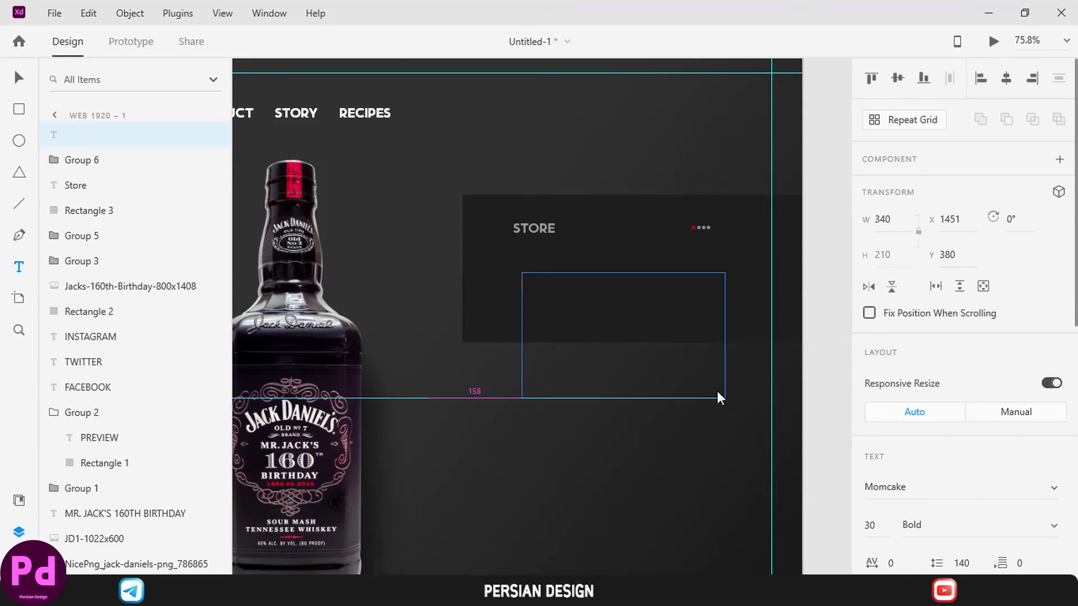
pyautogui.write('2010 MARKED THE 160TH')
pyautogui.press('Return')
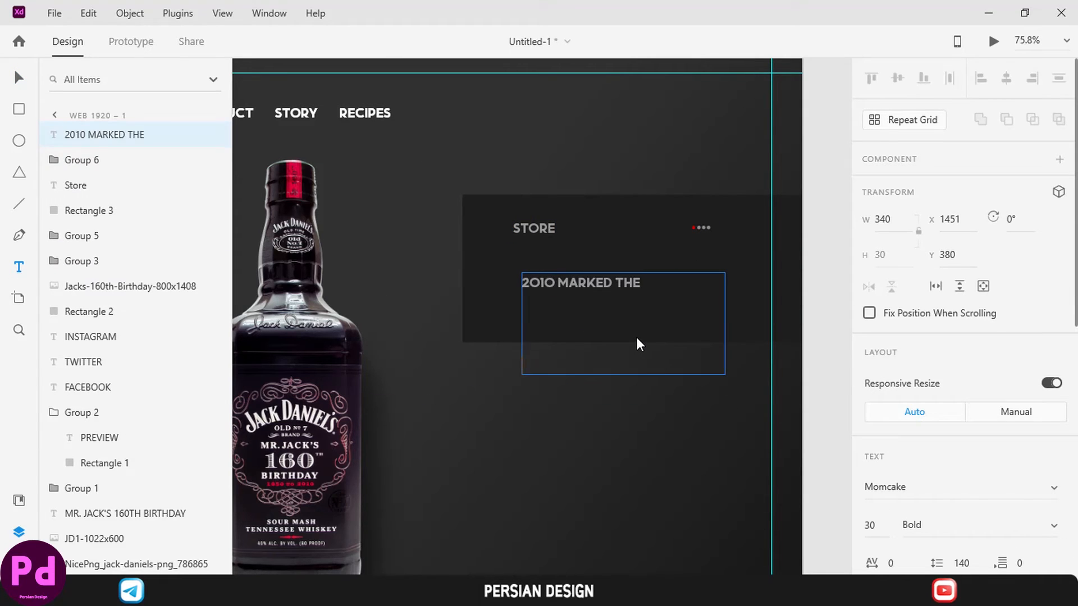
pyautogui.write('160TH BIRTHDAY OF')
pyautogui.press('Return')
pyautogui.write('OUR FOUNDER, JACK')
pyautogui.press('Return')
pyautogui.write('DANIEL...')
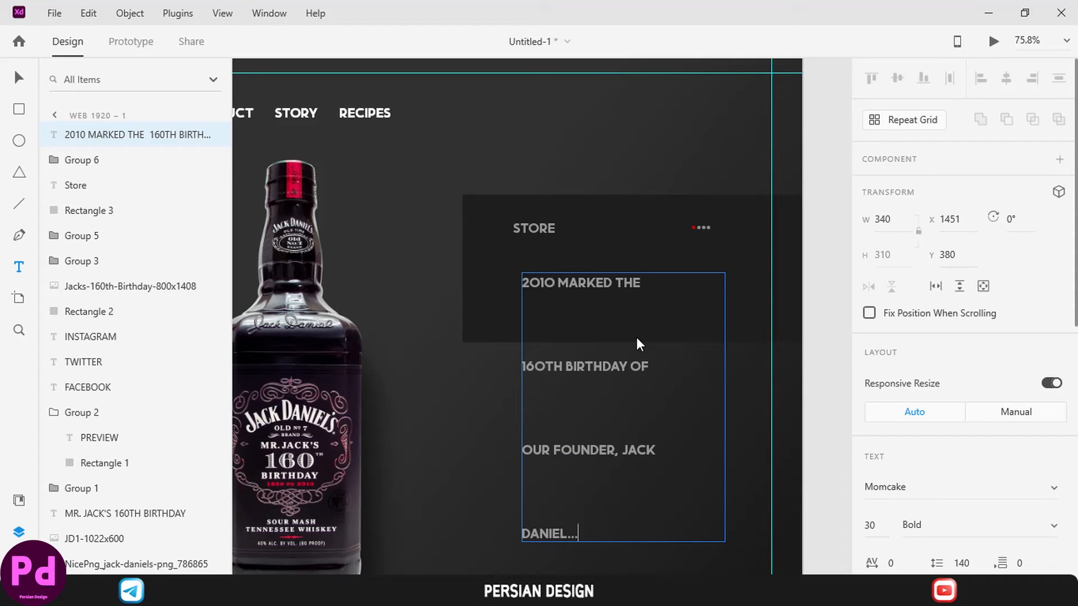
# Set the line spacing of the whole new paragraph to 35.
pyautogui.hotkey('ctrl', 'a')
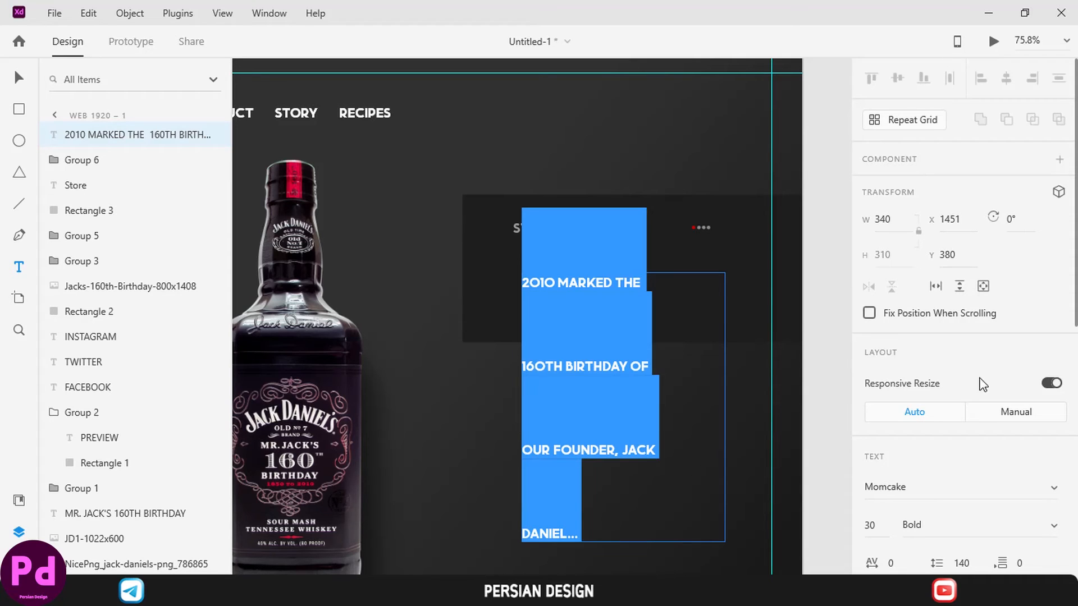
pyautogui.scroll(-5, 983, 385)
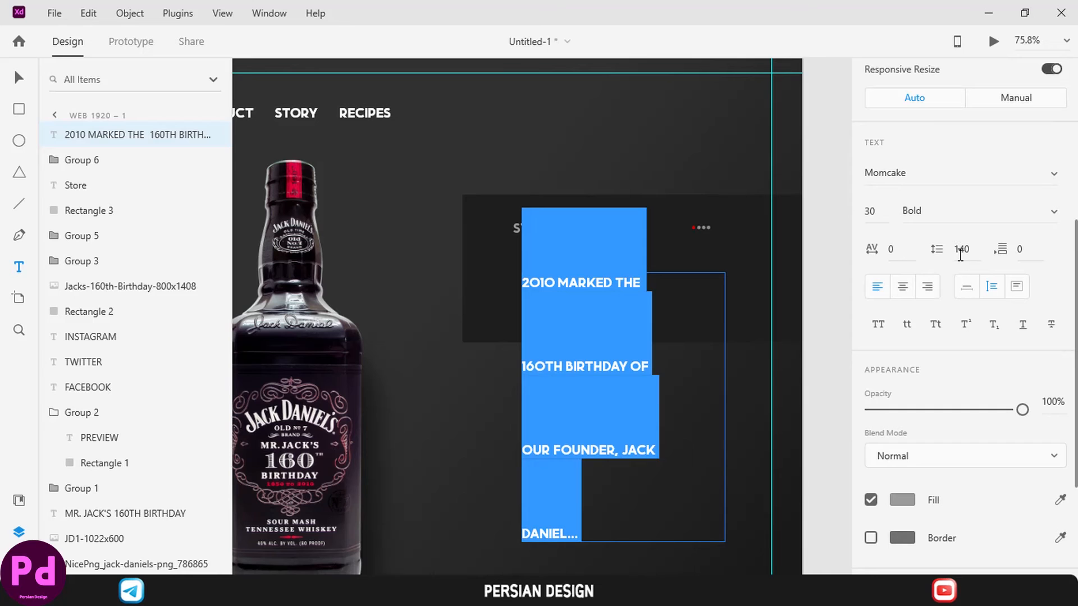
pyautogui.write('35')
pyautogui.press('Return')
pyautogui.press('Escape')
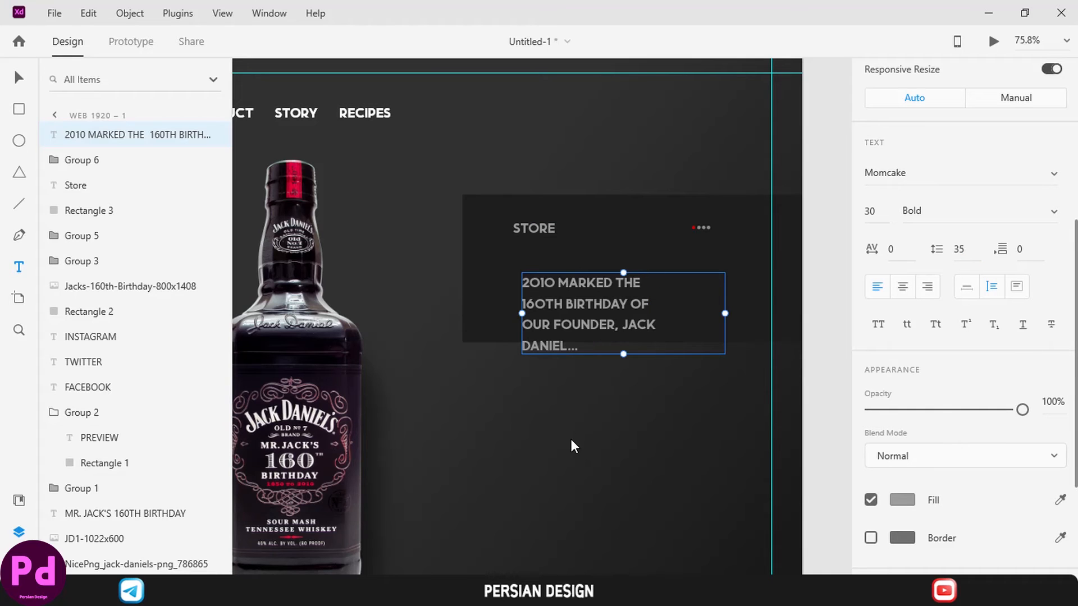
# Color the word "2010" in the paragraph with the saved red swatch.
pyautogui.click(553, 283)
pyautogui.moveTo(555, 283); pyautogui.dragTo(520, 283)
pyautogui.scroll(-3, 900, 307)
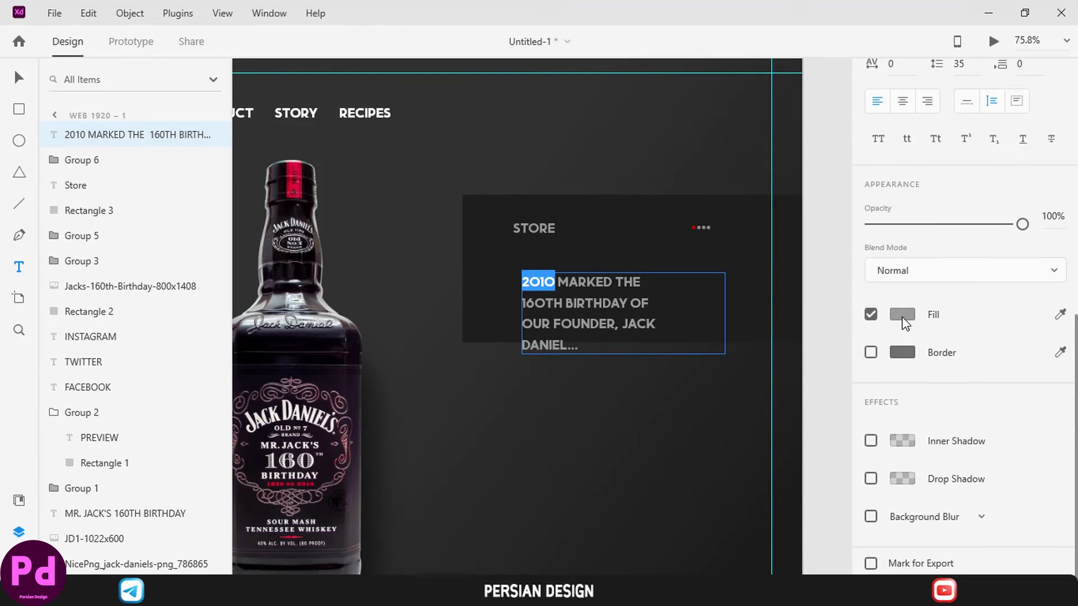
pyautogui.click(904, 319)
pyautogui.click(785, 407)
pyautogui.click(584, 408)
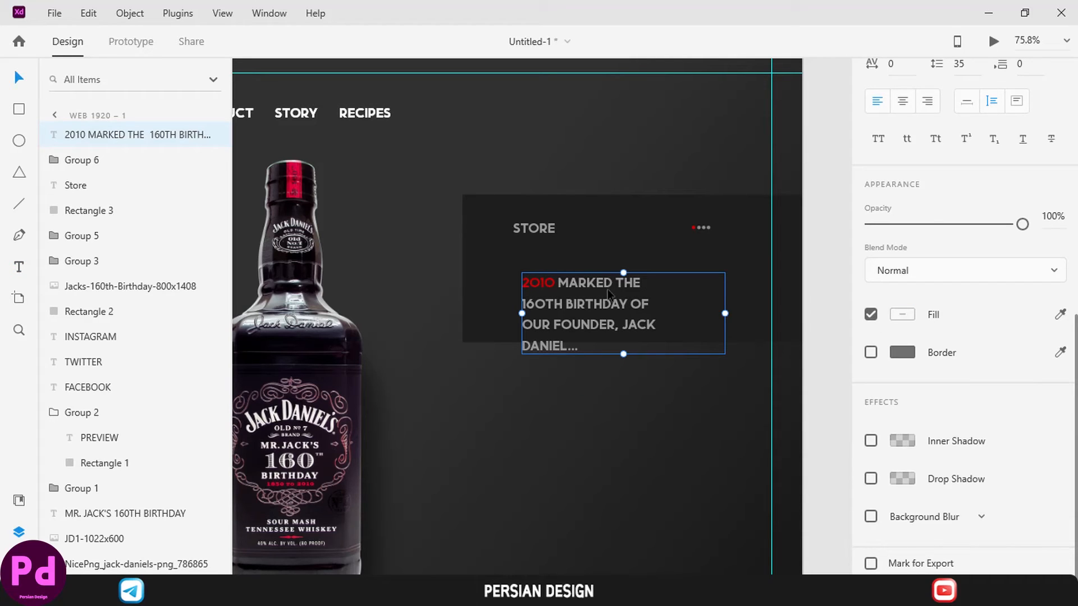
# Move the paragraph so its left edge lines up with the Store text, and deselect it.
pyautogui.moveTo(608, 294); pyautogui.dragTo(593, 285)
pyautogui.scroll(-3, 627, 298)
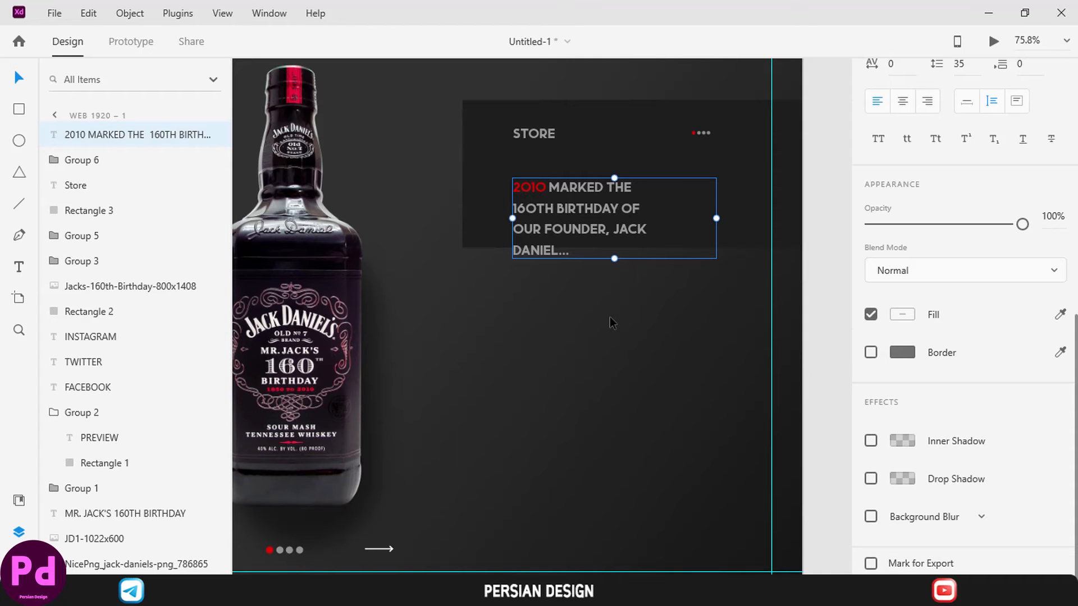
pyautogui.click(612, 301)
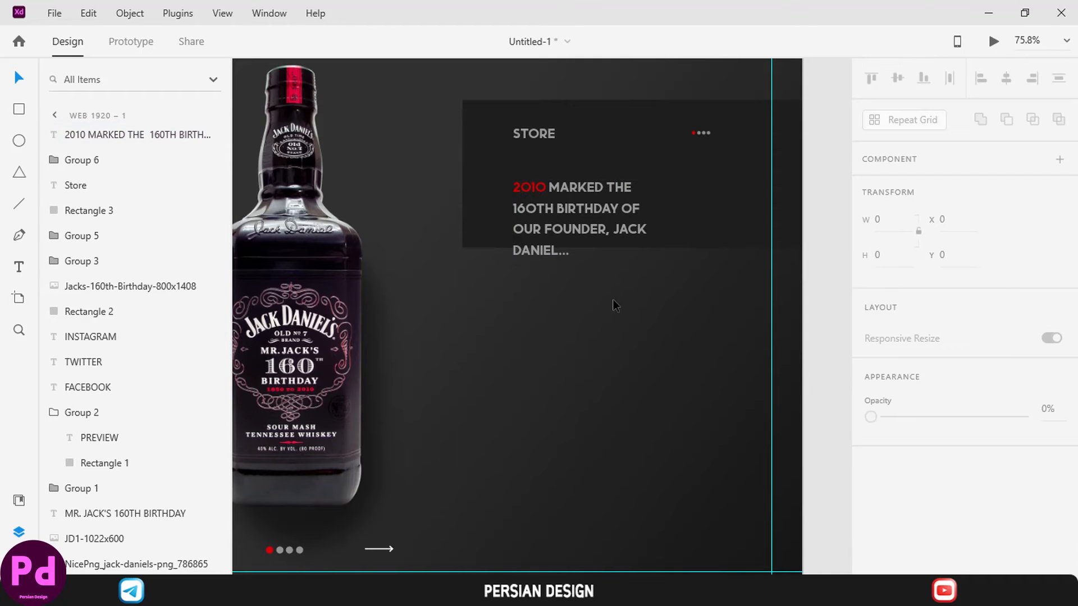
# Import Jack-Daniels-brand-history-300x300.jpg and place it below the paragraph at about X 1451, Y 540.
pyautogui.click(55, 13)
pyautogui.click(325, 271)
pyautogui.scroll(-1, 290, 189)
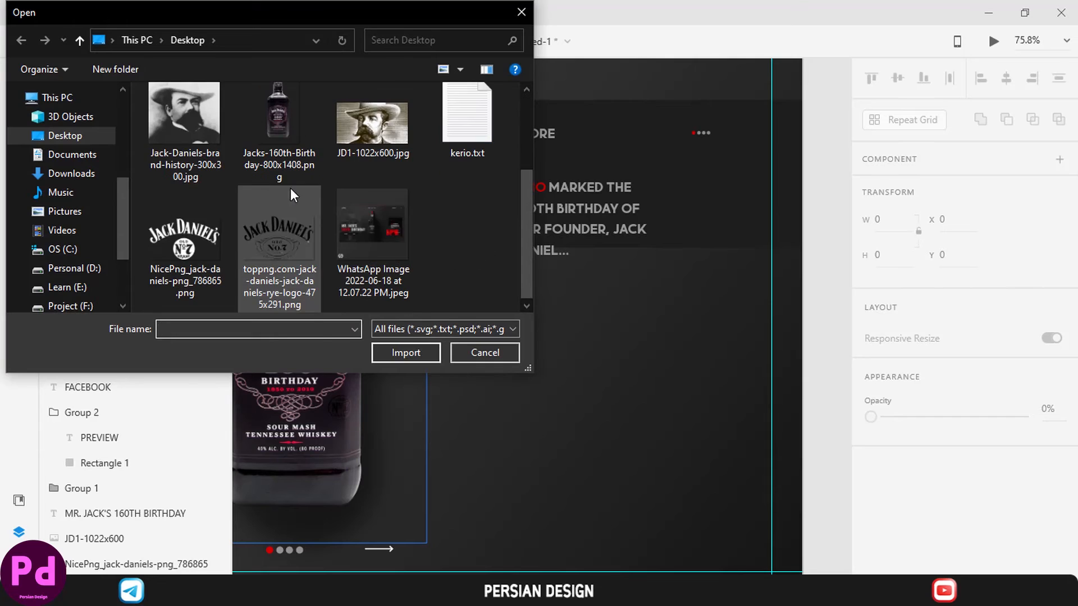
pyautogui.doubleClick(191, 131)
pyautogui.moveTo(542, 316); pyautogui.dragTo(636, 360)
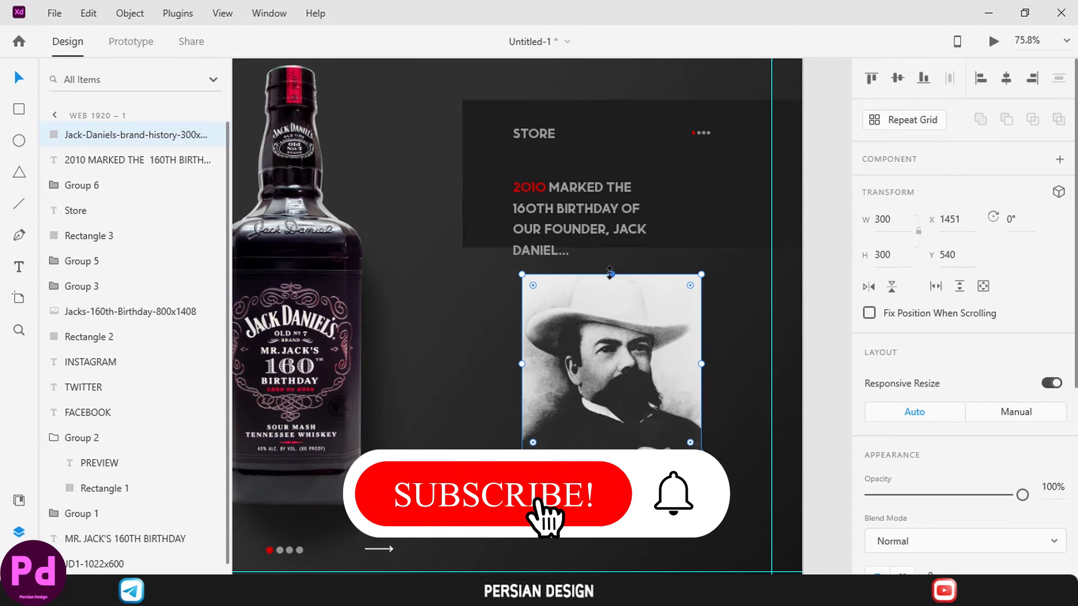
# Reshape the portrait image to a landscape format of about 319 × 218 and position it at about X 1432, Y 570.
pyautogui.moveTo(608, 275); pyautogui.dragTo(607, 299)
pyautogui.moveTo(706, 379); pyautogui.dragTo(747, 376)
pyautogui.moveTo(634, 349)
pyautogui.mouseDown()
pyautogui.moveTo(627, 338)
pyautogui.moveTo(628, 348)
pyautogui.mouseUp()
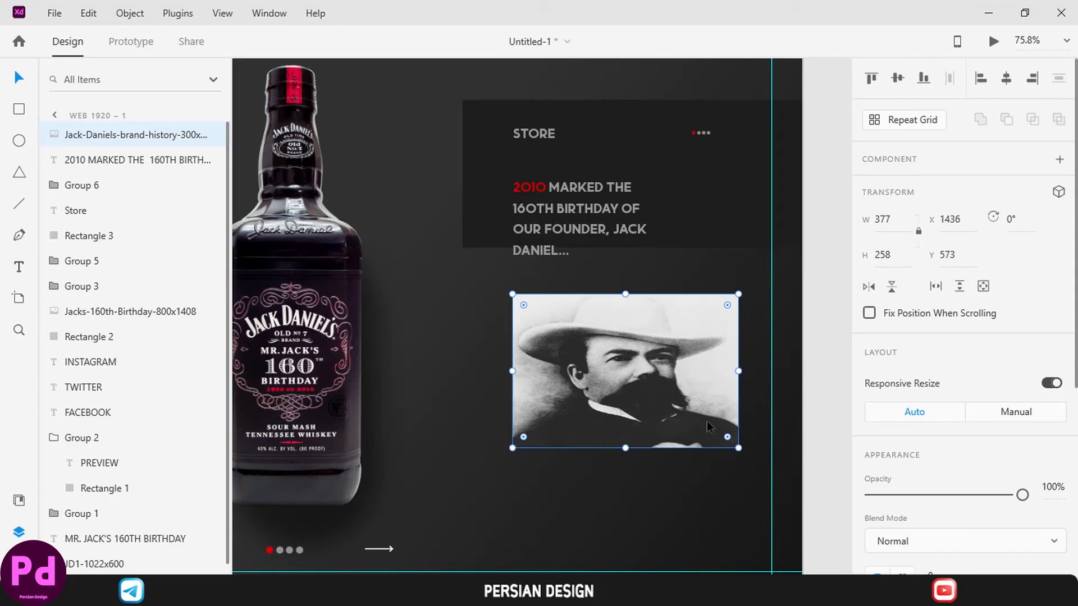
pyautogui.moveTo(624, 443); pyautogui.dragTo(623, 422)
pyautogui.moveTo(641, 374); pyautogui.dragTo(621, 373)
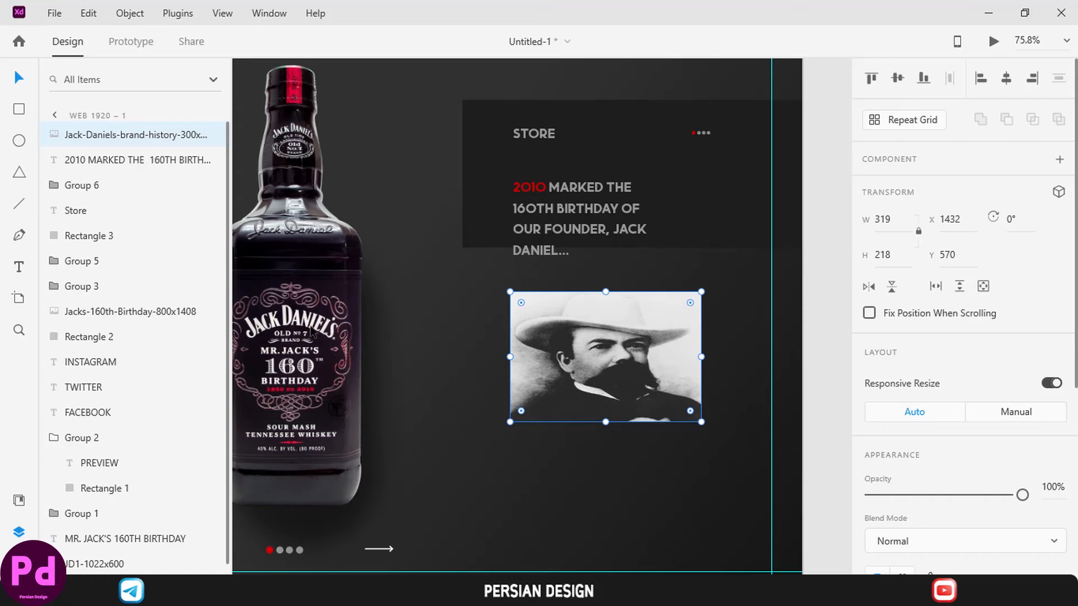
# Draw a borderless rectangle about 345 × 198 over the portrait and fill it with red #D30200.
pyautogui.click(19, 109)
pyautogui.moveTo(495, 289)
pyautogui.mouseDown()
pyautogui.moveTo(533, 335)
pyautogui.moveTo(689, 386)
pyautogui.moveTo(701, 408)
pyautogui.mouseUp()
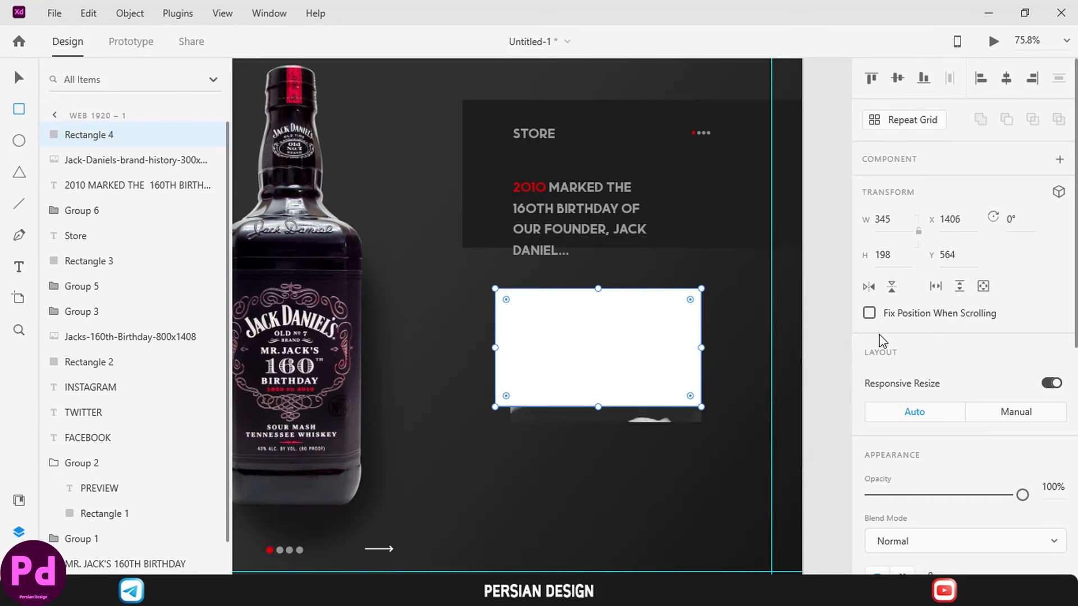
pyautogui.scroll(-5, 880, 339)
pyautogui.click(870, 268)
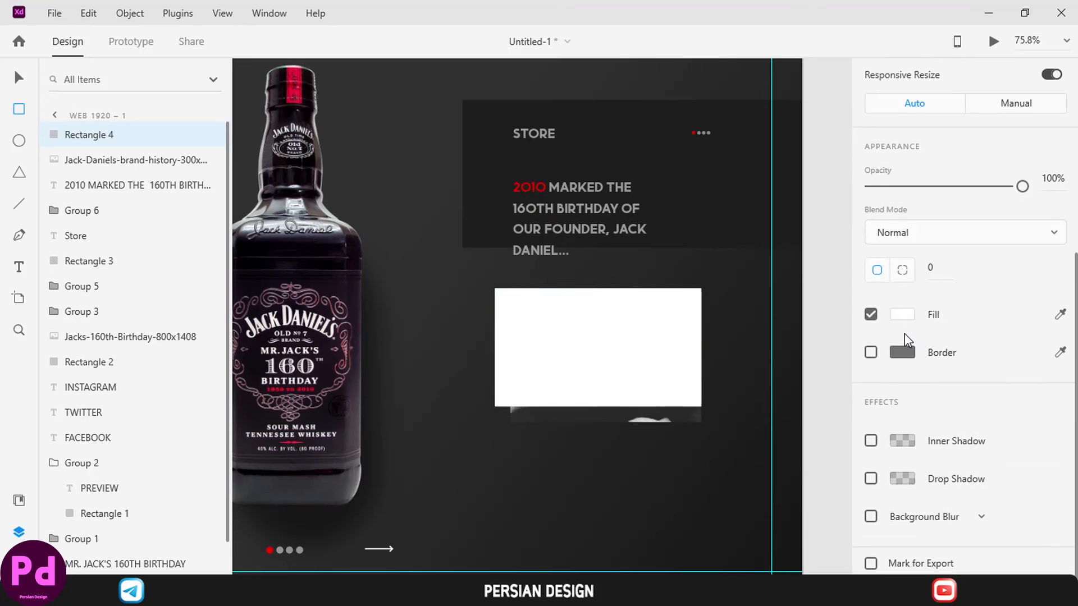
pyautogui.click(902, 314)
pyautogui.click(775, 423)
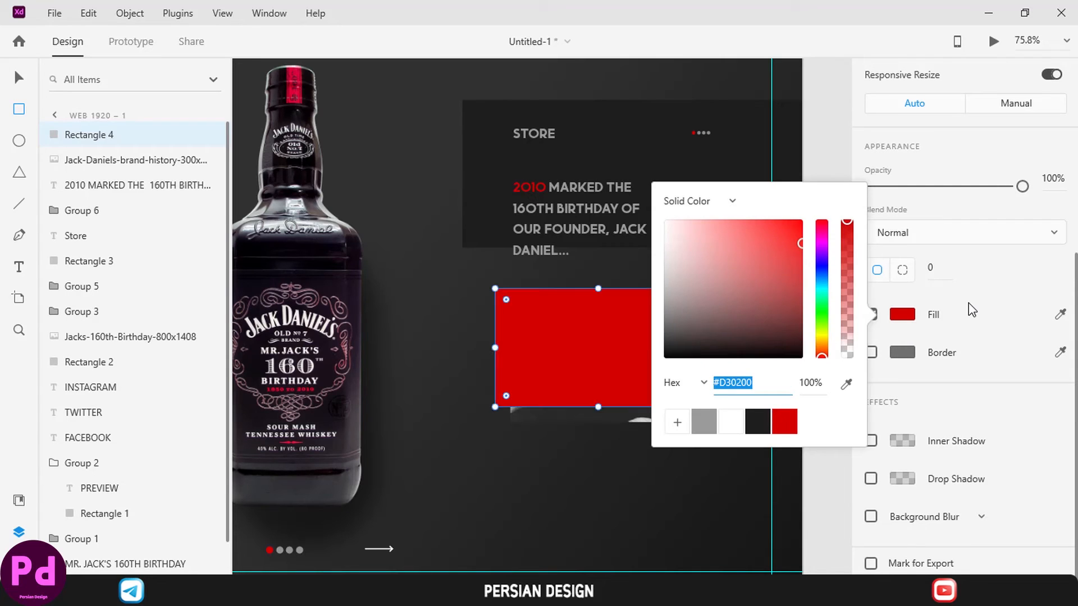
pyautogui.click(1026, 298)
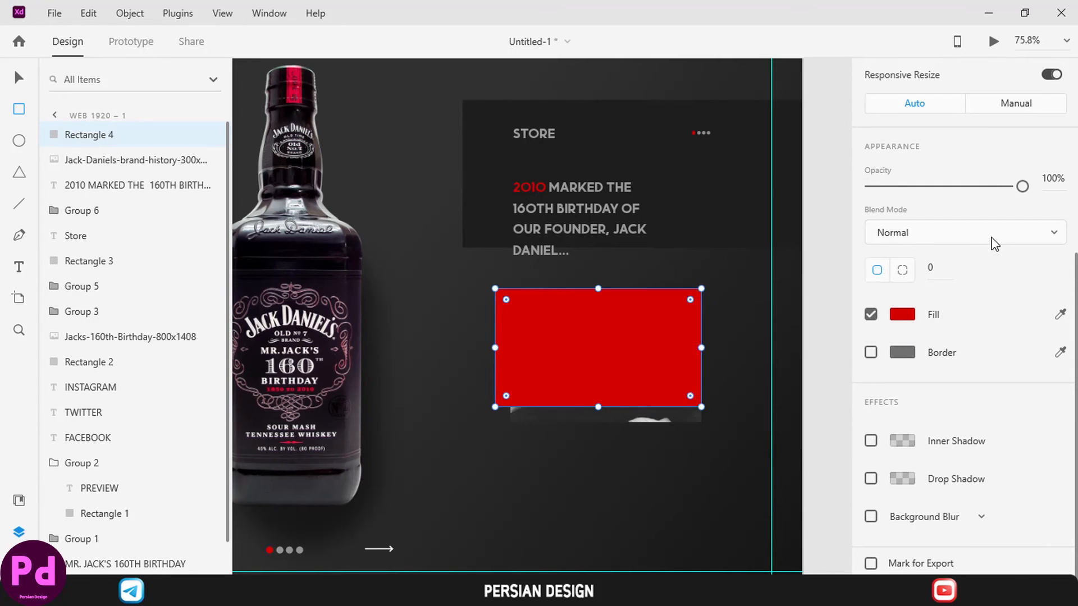
# Set the red rectangle's blend mode to Darken and fit its edges to the portrait image.
pyautogui.click(992, 239)
pyautogui.click(916, 93)
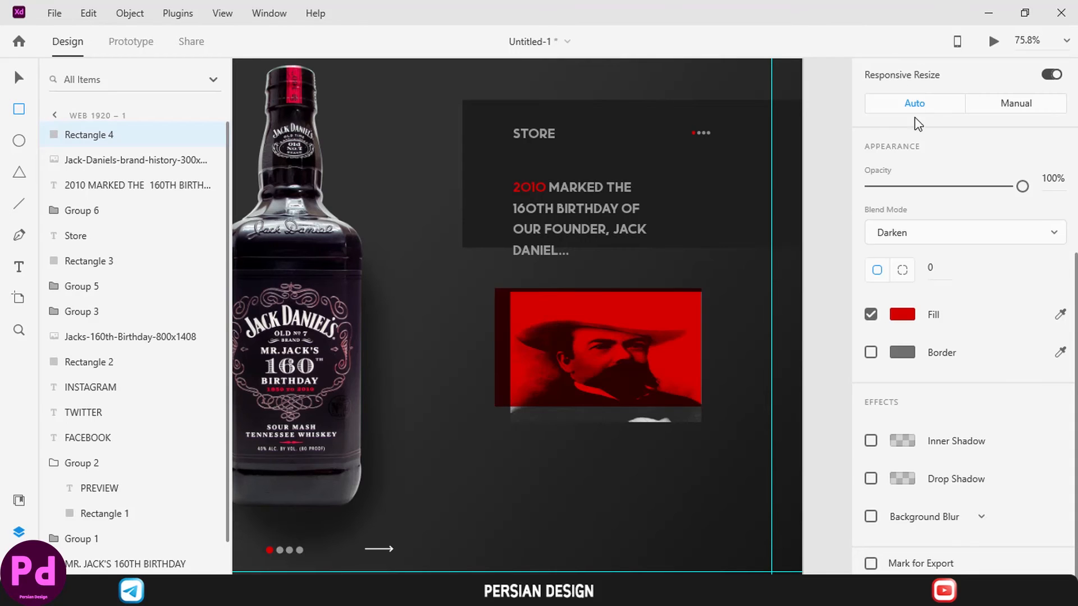
pyautogui.moveTo(495, 348); pyautogui.dragTo(507, 347)
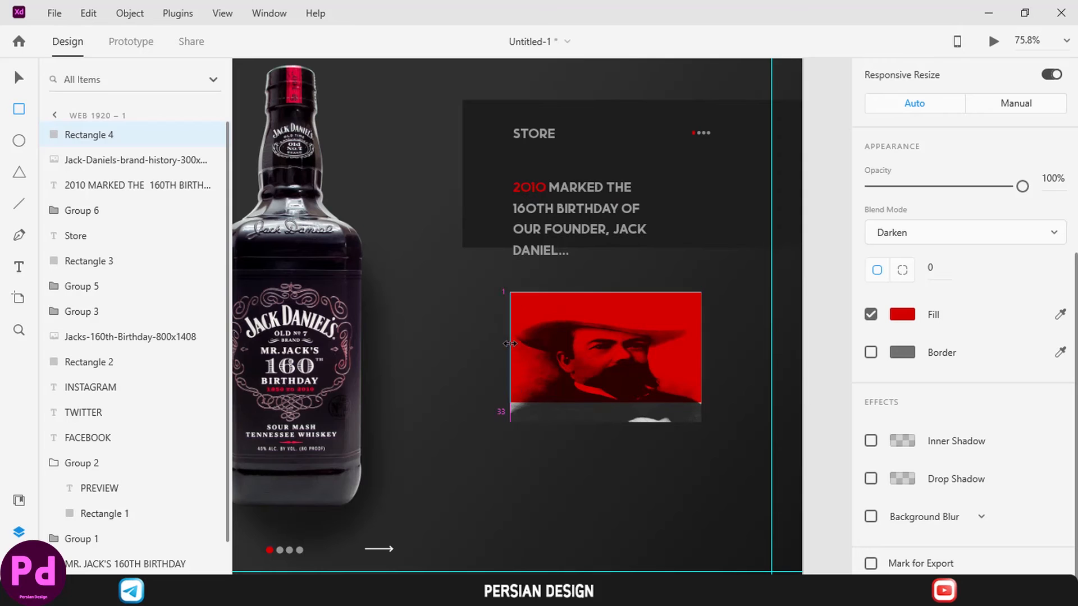
pyautogui.moveTo(604, 403); pyautogui.dragTo(607, 422)
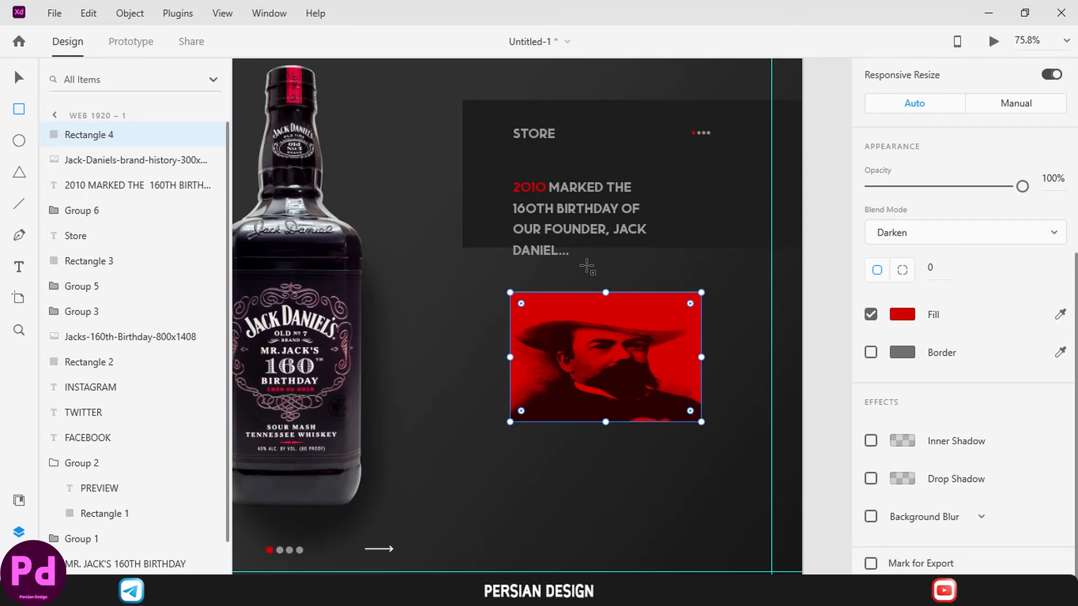
pyautogui.press('v')
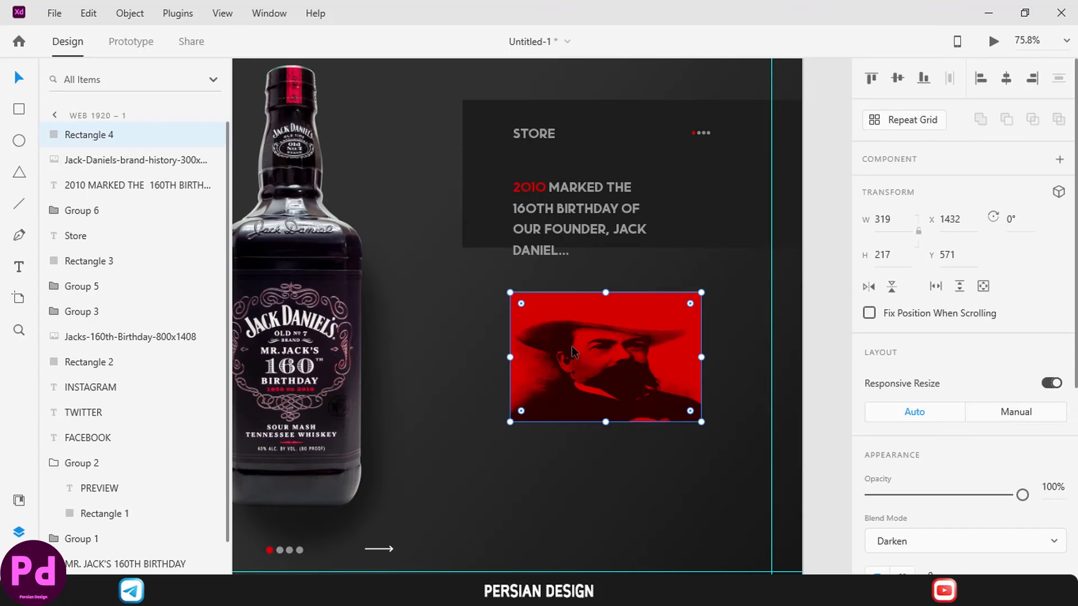
pyautogui.keyDown('shift'); pyautogui.click(89, 162); pyautogui.keyUp('shift')
pyautogui.click(900, 79)
pyautogui.click(1004, 79)
pyautogui.hotkey('ctrl', 'z')
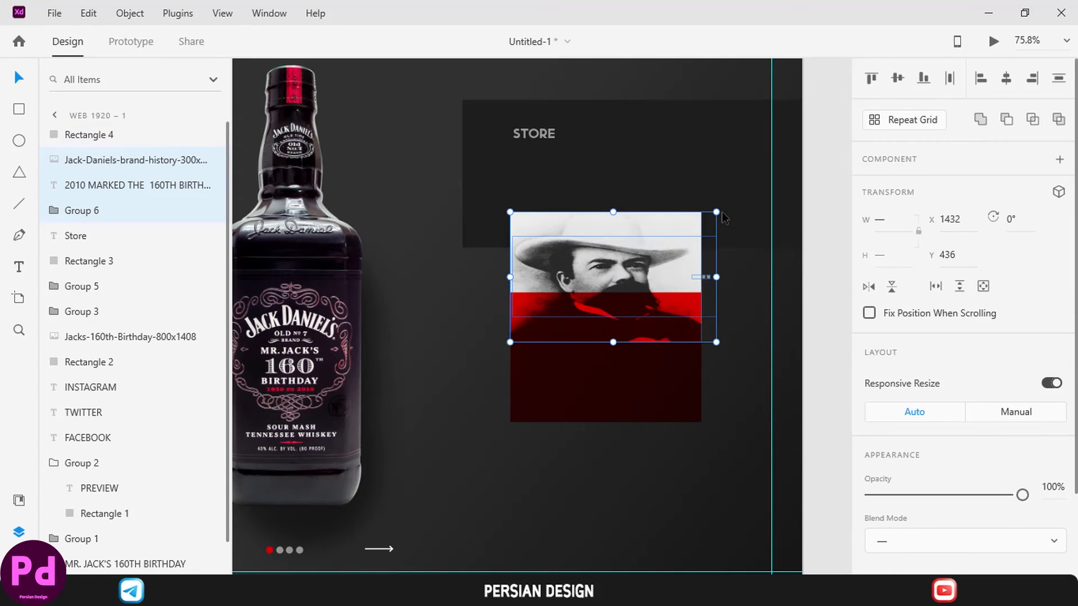
pyautogui.hotkey('ctrl', 'z')
# Group the red rectangle with the portrait image and move the group to about X 1447, Y 540.
pyautogui.click(97, 160)
pyautogui.keyDown('shift'); pyautogui.click(90, 135); pyautogui.keyUp('shift')
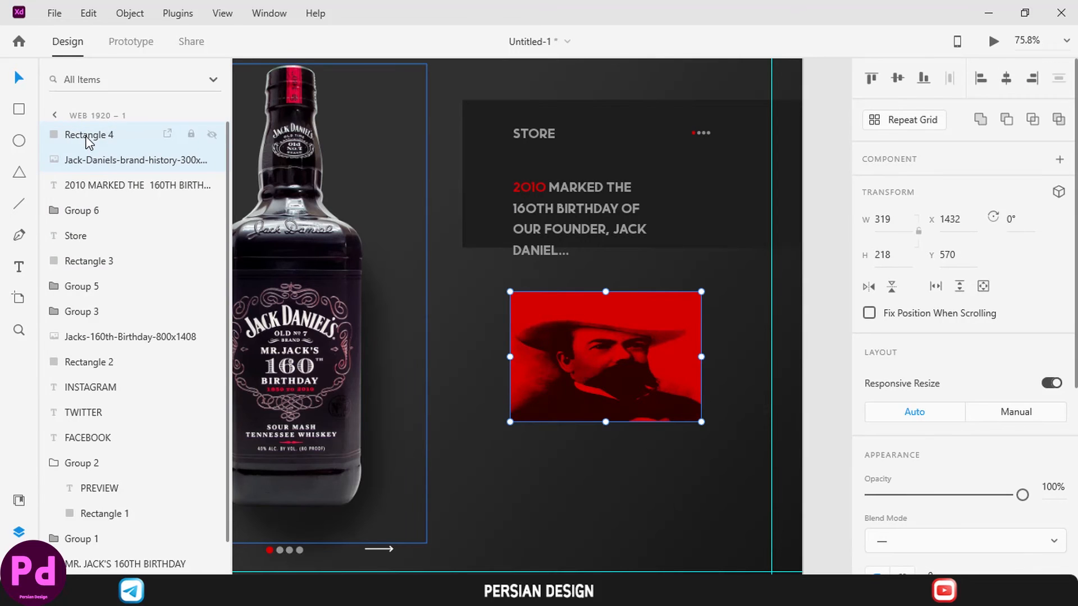
pyautogui.hotkey('ctrl', 'g')
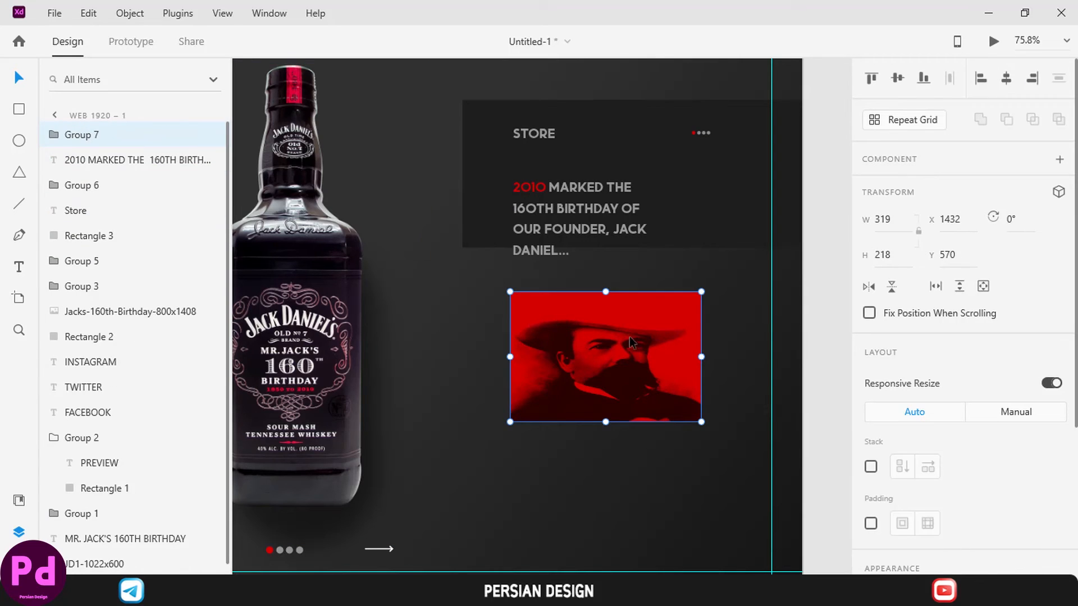
pyautogui.moveTo(632, 341); pyautogui.dragTo(625, 335)
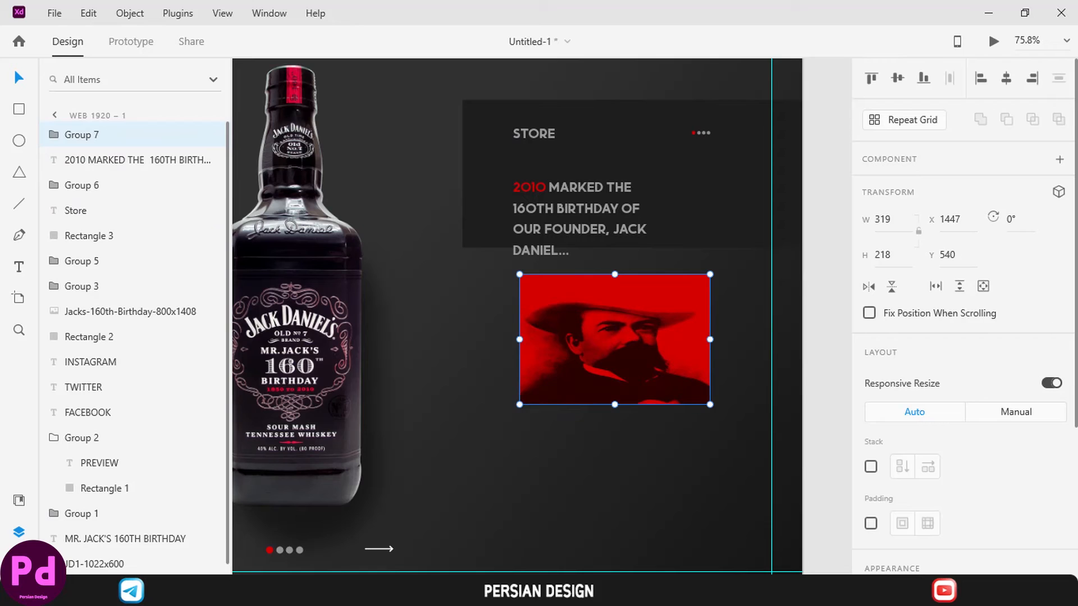
# Try opacities of 70% and 50% on the portrait group.
pyautogui.scroll(-4, 968, 289)
pyautogui.click(1047, 379)
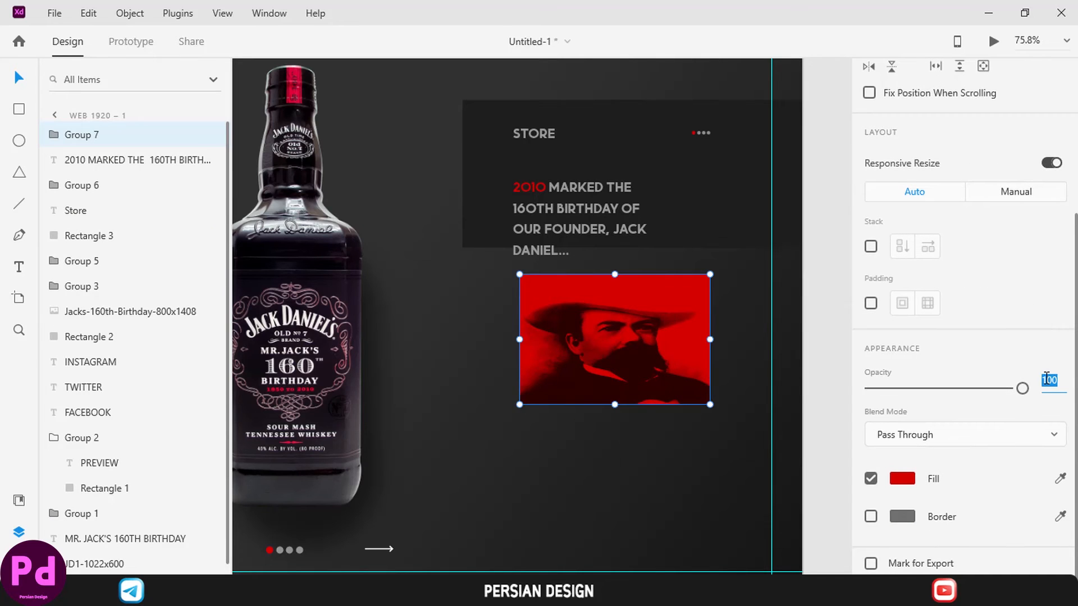
pyautogui.write('70')
pyautogui.press('Return')
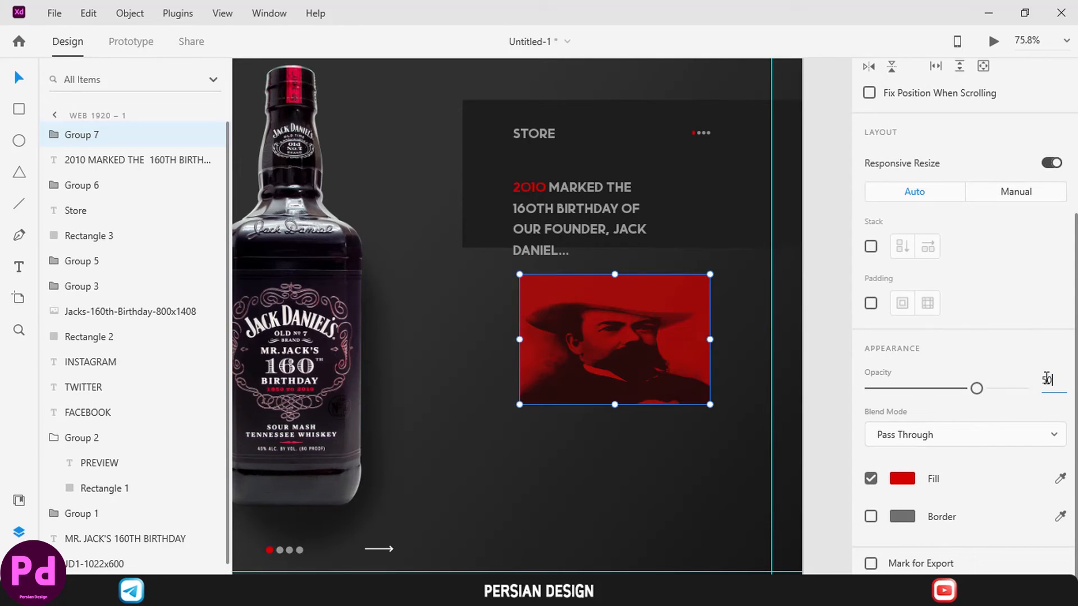
pyautogui.write('50')
pyautogui.press('Return')
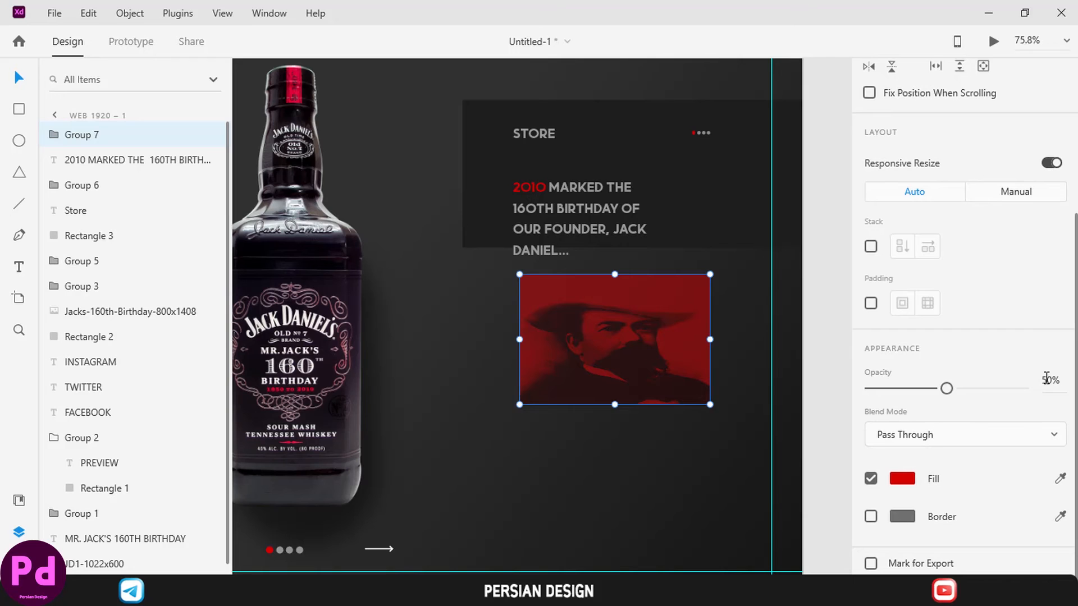
# Move the portrait group to about X 1397, Y 535 and set its opacity to 70%.
pyautogui.moveTo(669, 334); pyautogui.dragTo(638, 331)
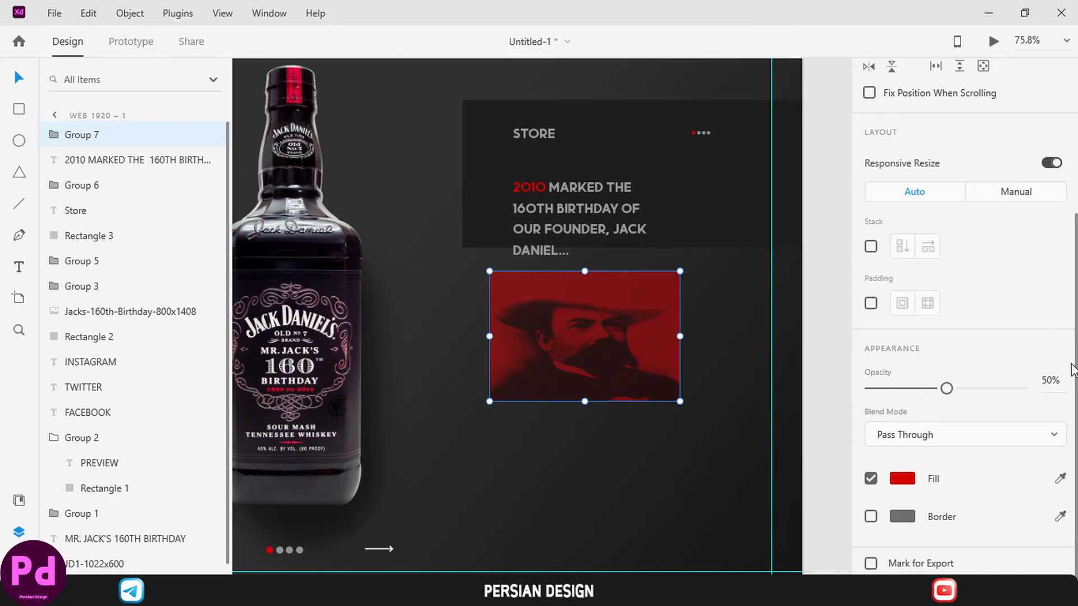
pyautogui.click(1055, 382)
pyautogui.press('Return')
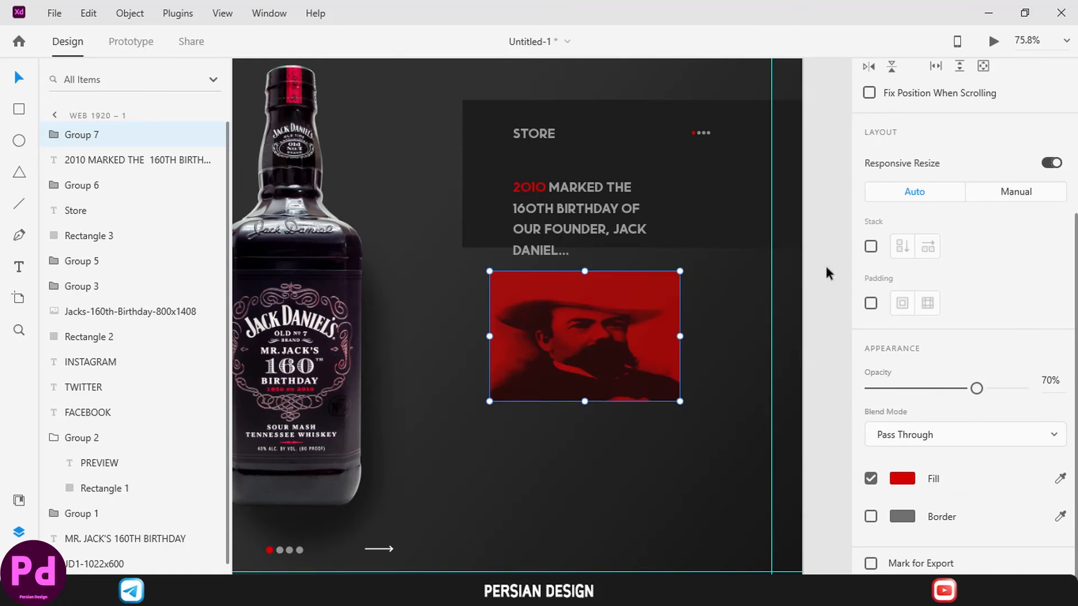
# Enlarge the portrait group from its lower-right corner to about 379 × 248.
pyautogui.scroll(-3, 640, 230)
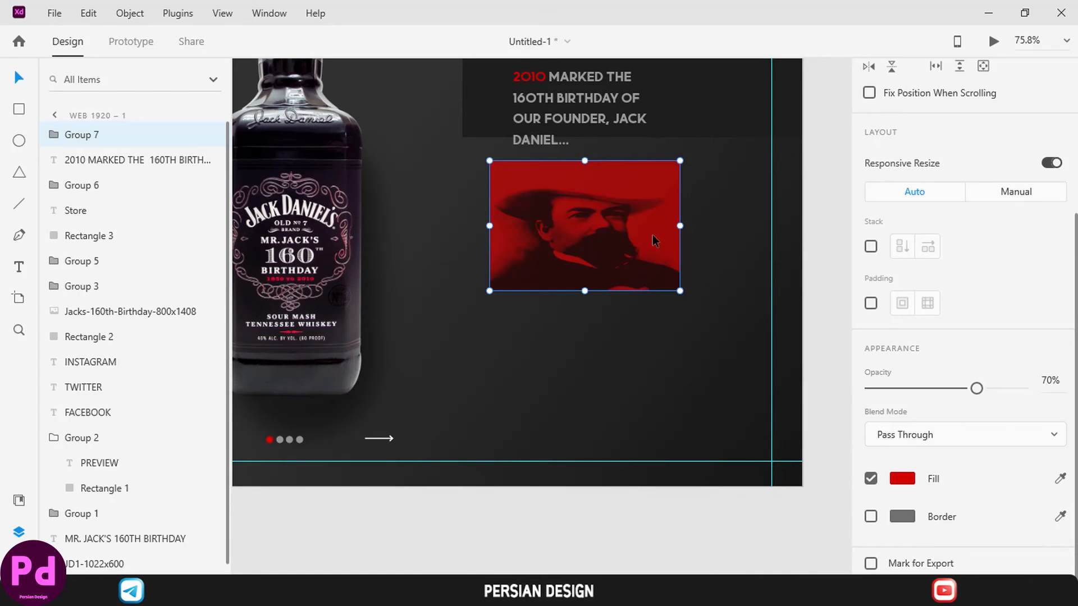
pyautogui.click(629, 517)
pyautogui.hotkey('ctrl', '0')
pyautogui.click(708, 362)
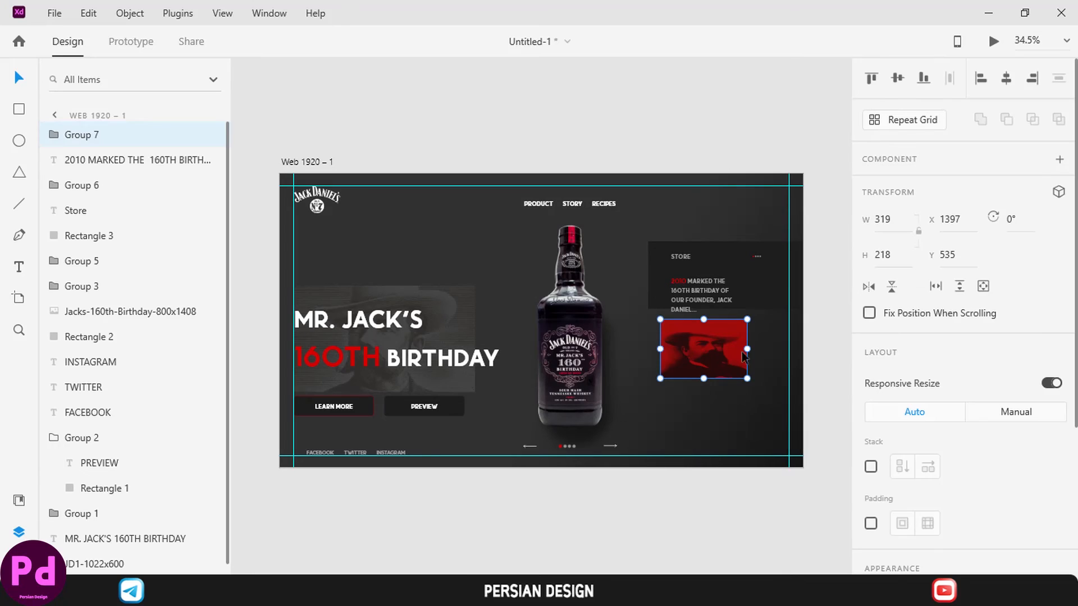
pyautogui.moveTo(748, 379); pyautogui.dragTo(765, 388)
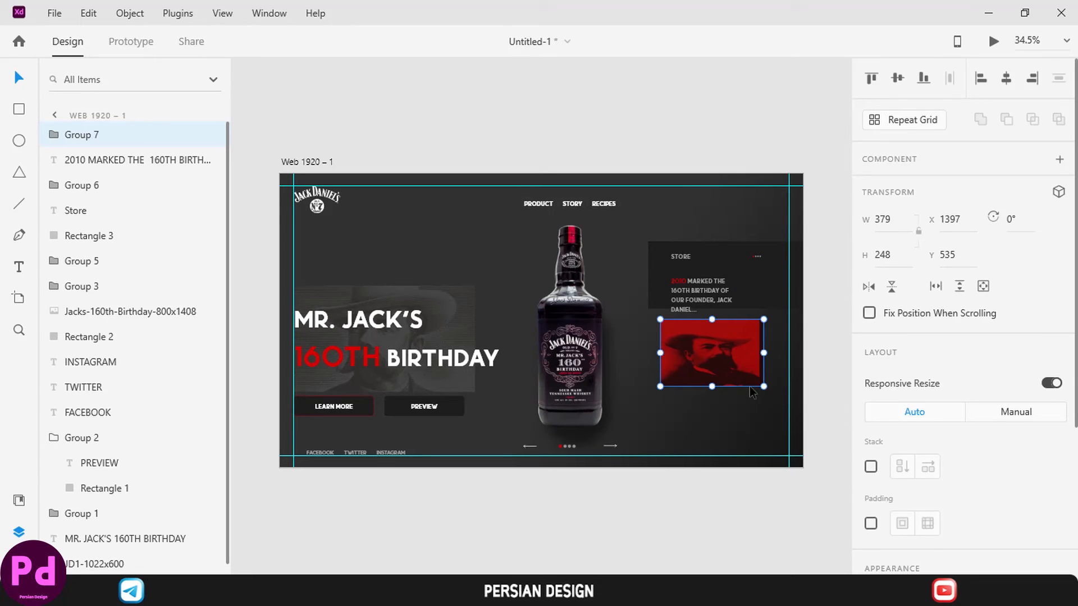
# Add a two-line text reading JACK DANIEL beside the logo at about X 407, Y 164.
pyautogui.press('t')
pyautogui.click(391, 225)
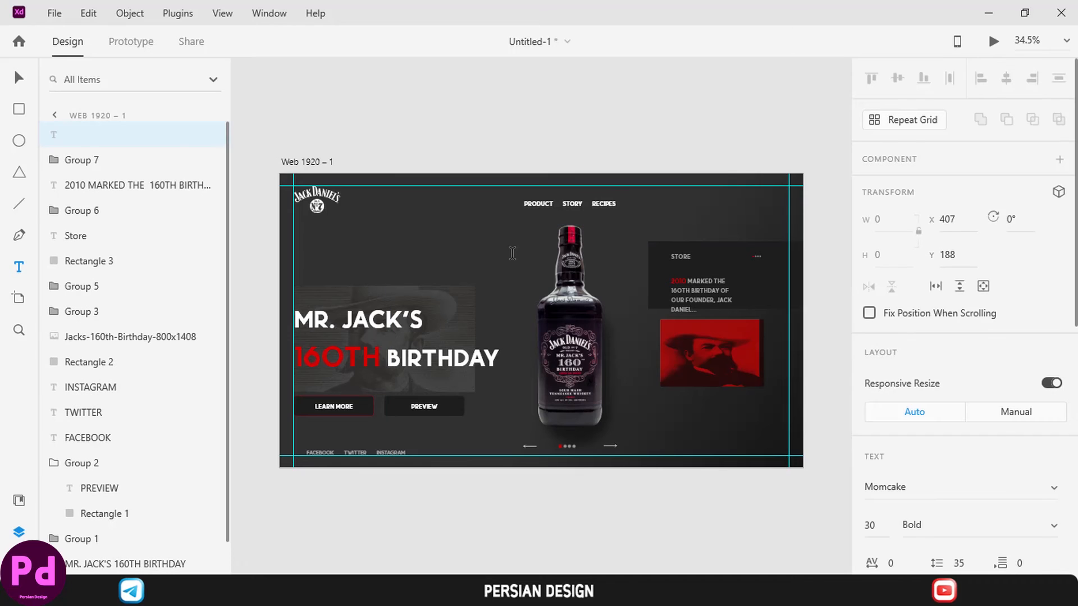
pyautogui.write('JACL')
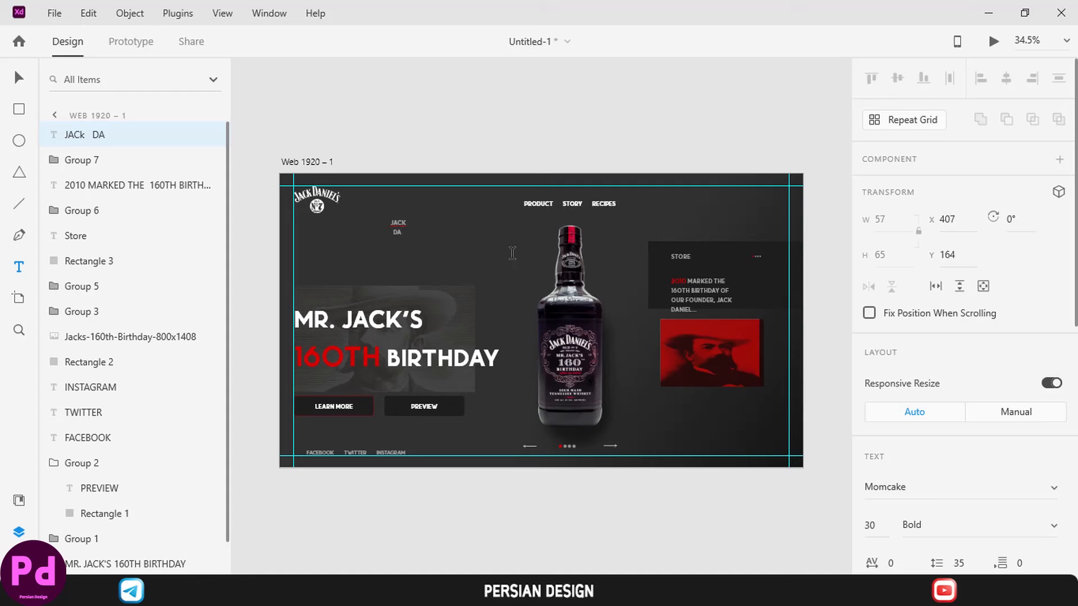
# Try the JACK DANIEL text at font size 200 with line spacing 150.
pyautogui.hotkey('ctrl', 'a')
pyautogui.scroll(-8, 946, 285)
pyautogui.scroll(4, 874, 289)
pyautogui.click(874, 290)
pyautogui.write('2')
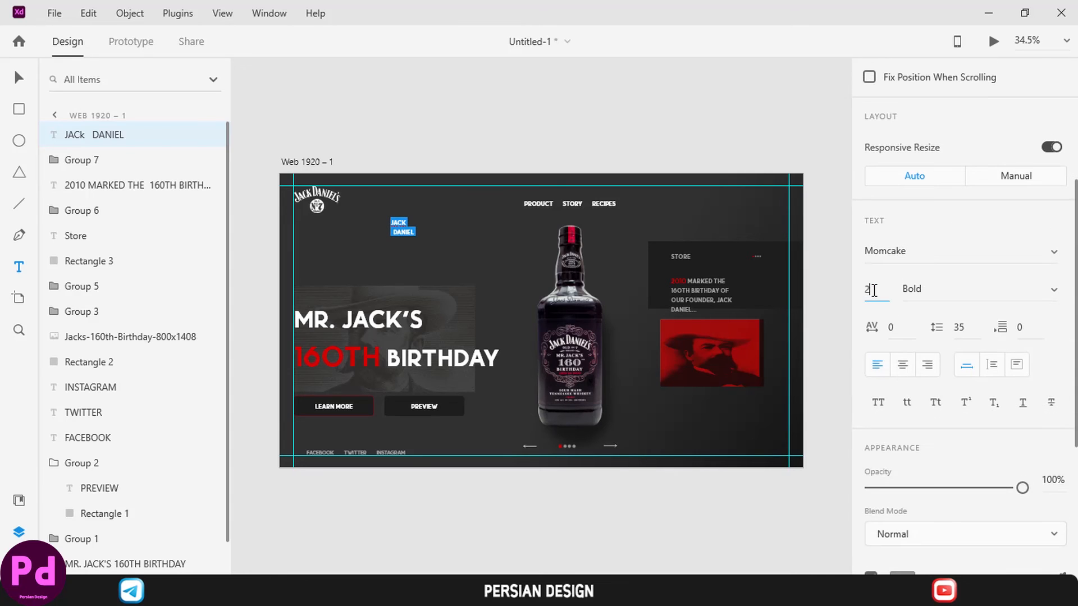
pyautogui.write('00')
pyautogui.click(965, 330)
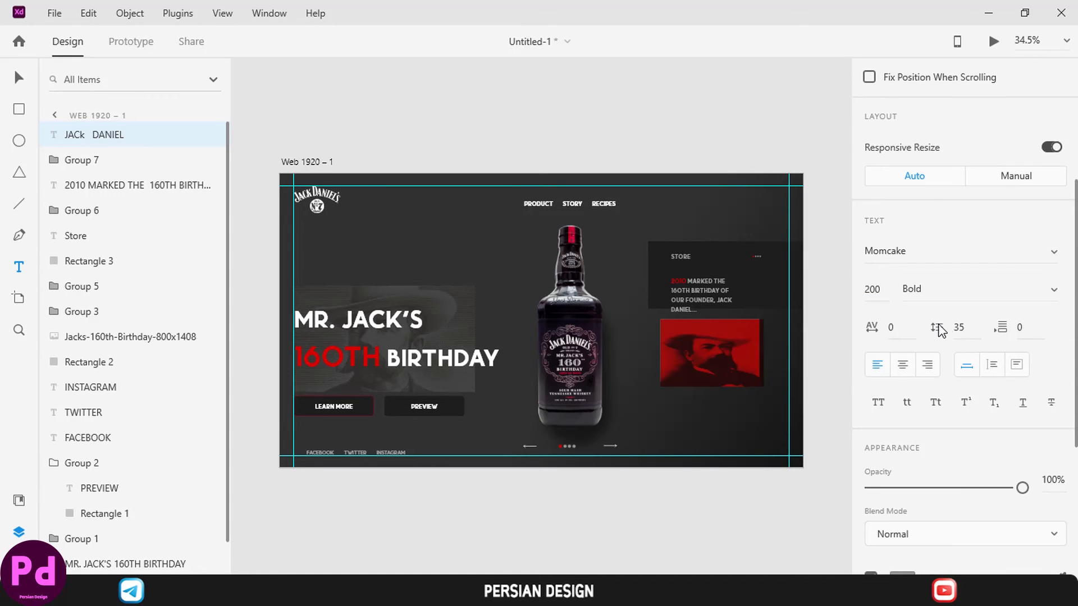
pyautogui.write('50')
pyautogui.press('Return')
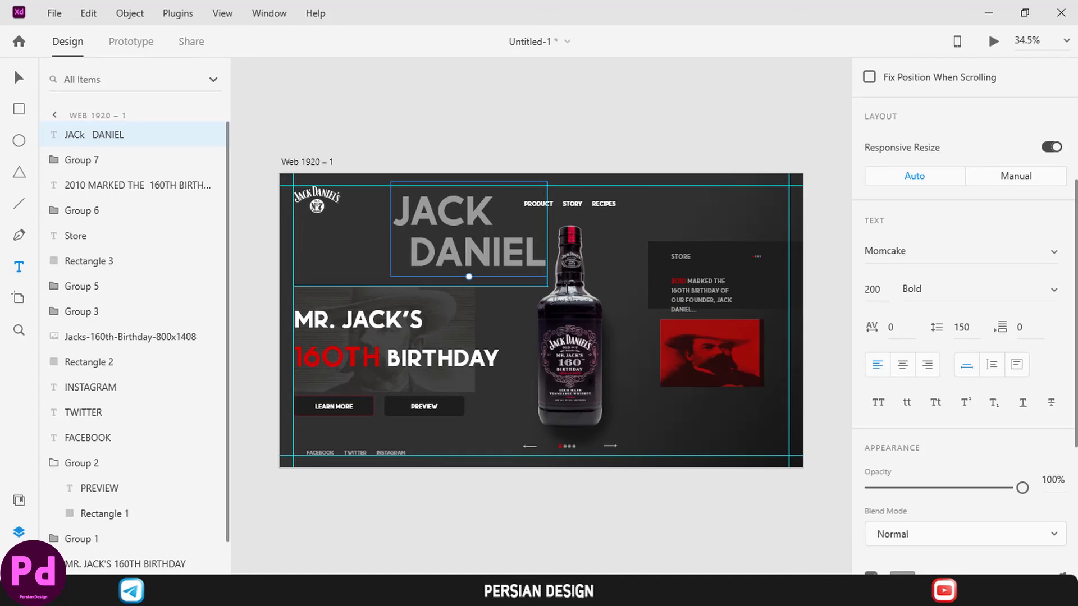
# Set the JACK DANIEL text to font size 300 and line spacing 250.
pyautogui.press('Return')
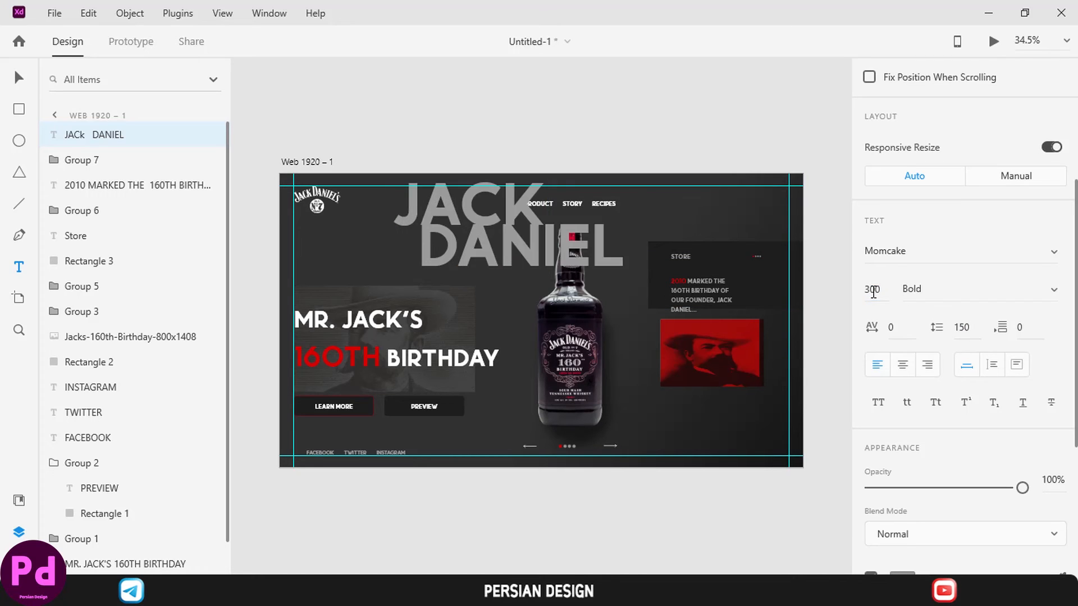
pyautogui.click(957, 325)
pyautogui.write('250')
pyautogui.press('Return')
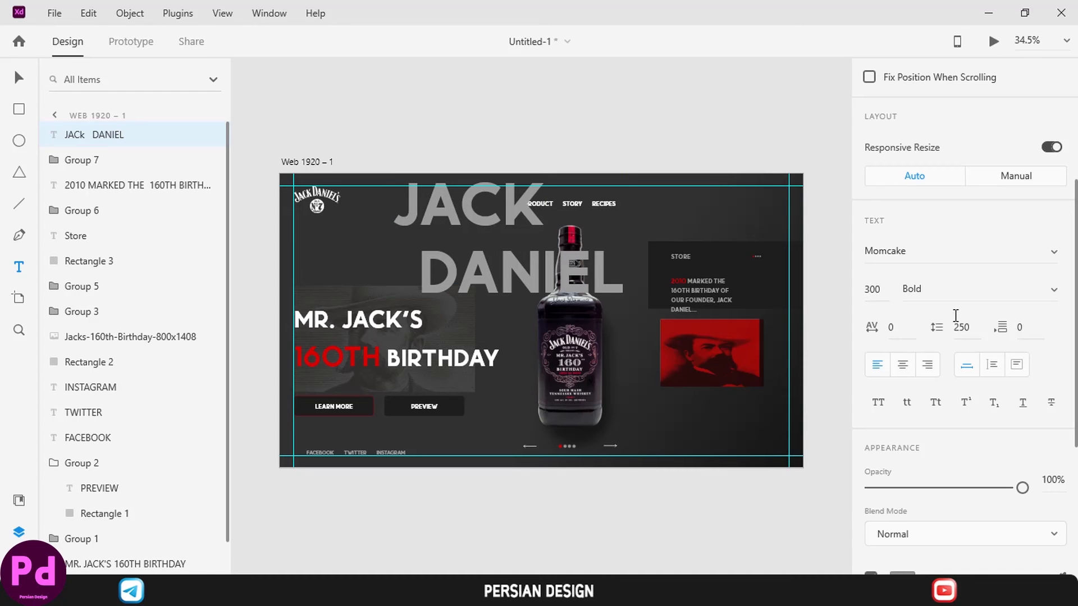
# Fill the JACK DANIEL text with white and set its opacity to 10%.
pyautogui.scroll(-5, 935, 242)
pyautogui.click(902, 342)
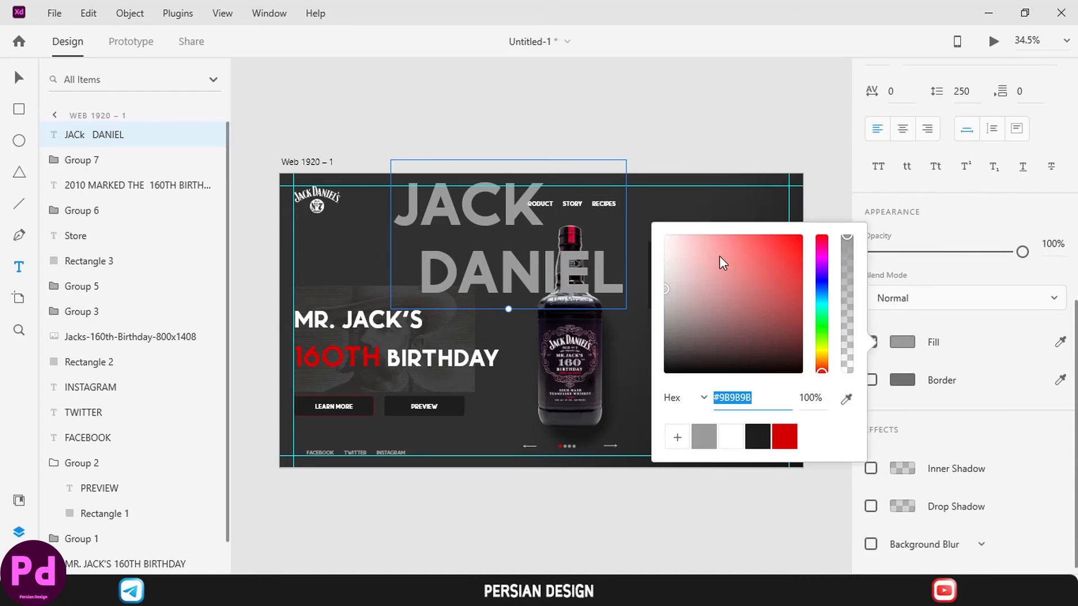
pyautogui.click(665, 235)
pyautogui.click(1050, 240)
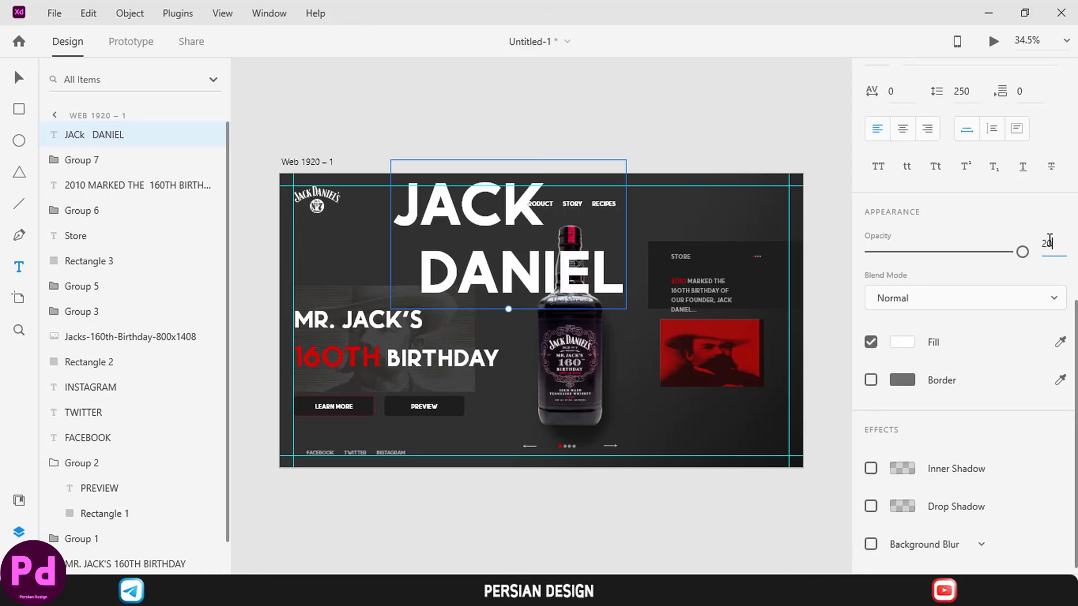
pyautogui.write('20')
pyautogui.press('Return')
pyautogui.click(1047, 245)
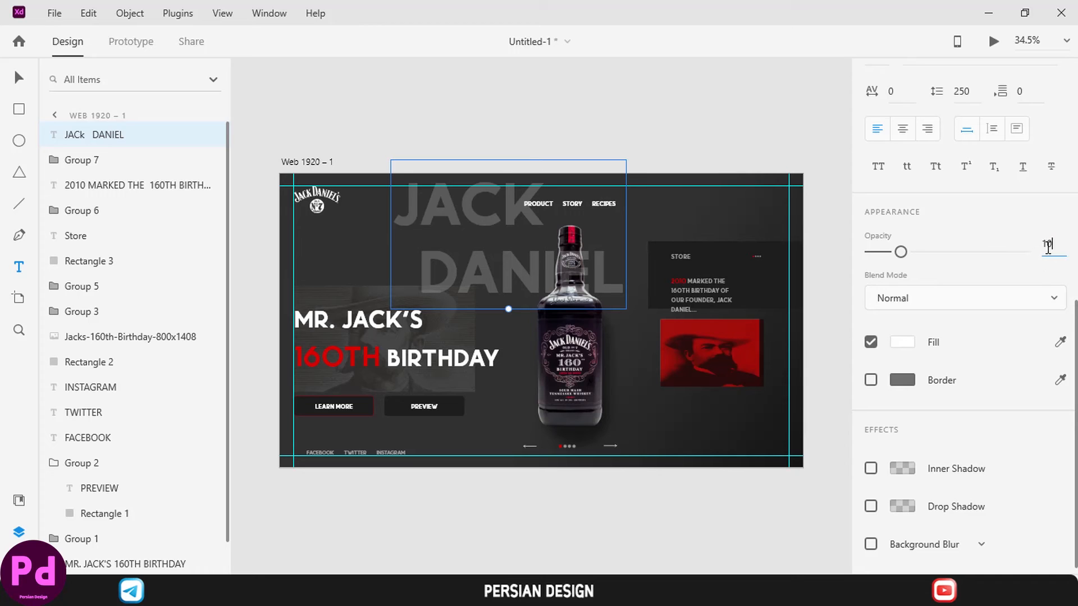
pyautogui.write('10')
pyautogui.press('Return')
# Rotate the JACK DANIEL text to -90° and move it to X 1065.5, Y 81.5, between the bottle and store panel.
pyautogui.moveTo(508, 308); pyautogui.dragTo(600, 269)
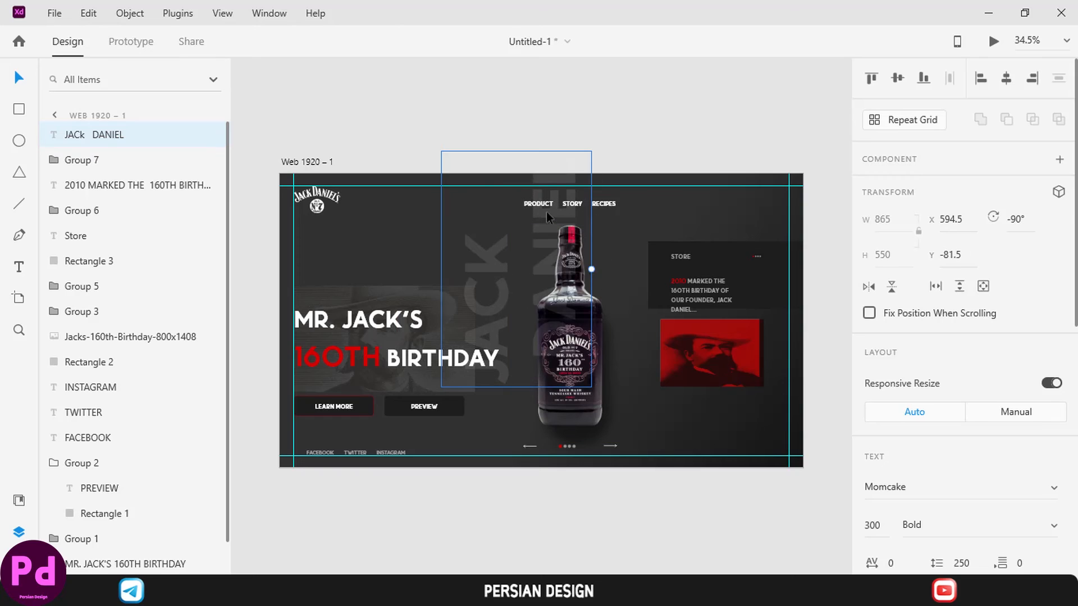
pyautogui.moveTo(547, 211); pyautogui.dragTo(675, 256)
# Send the JACK DANIEL text down the layer order to just below the JD1-1022x600 image.
pyautogui.moveTo(84, 134); pyautogui.dragTo(90, 447)
pyautogui.doubleClick(85, 437)
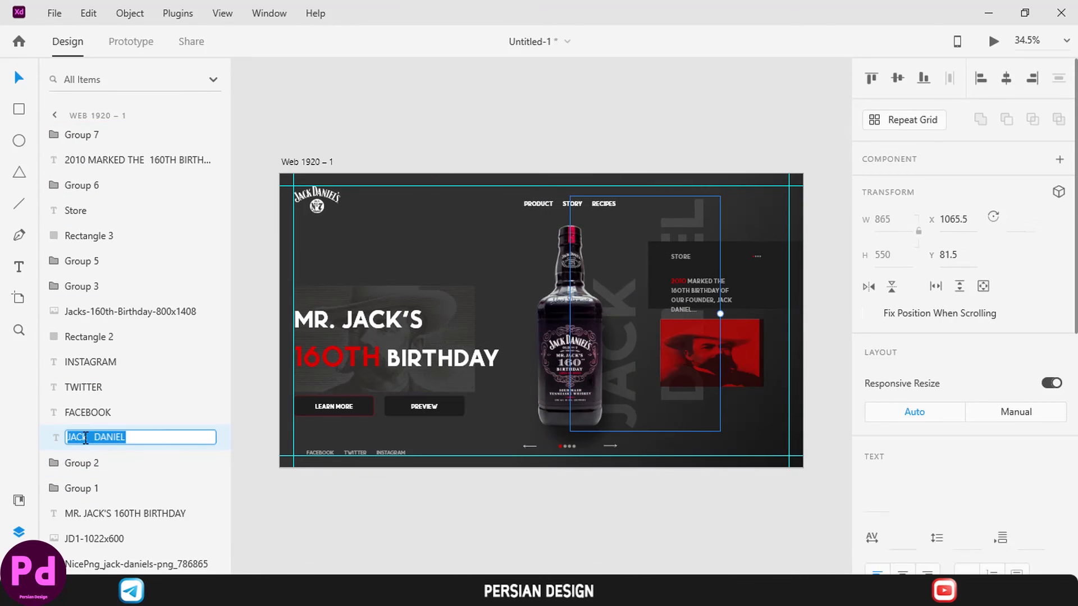
pyautogui.click(86, 438)
pyautogui.click(270, 320)
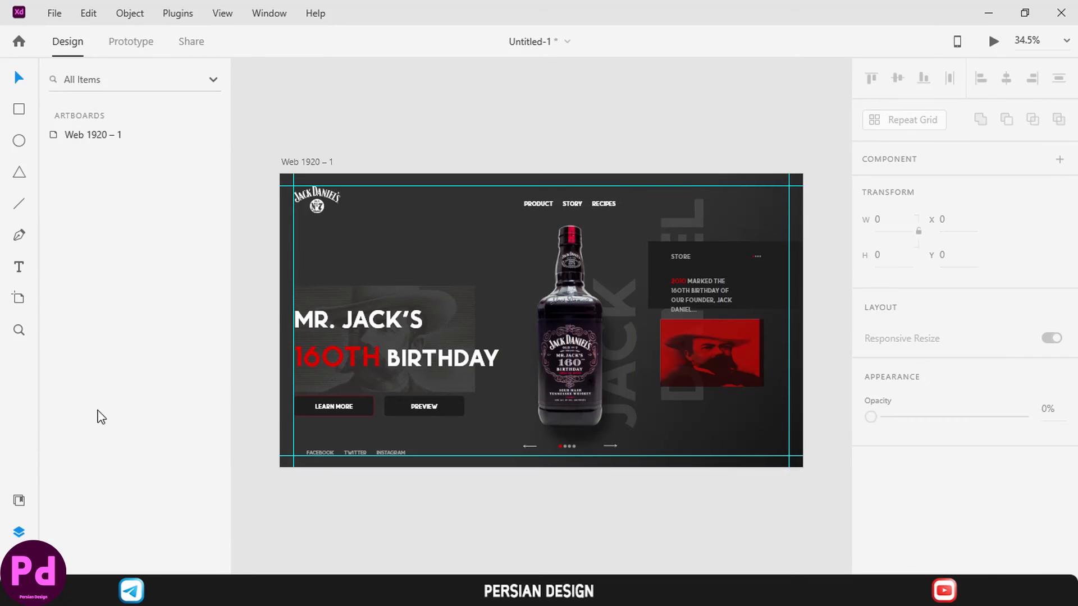
pyautogui.click(69, 137)
pyautogui.click(689, 229)
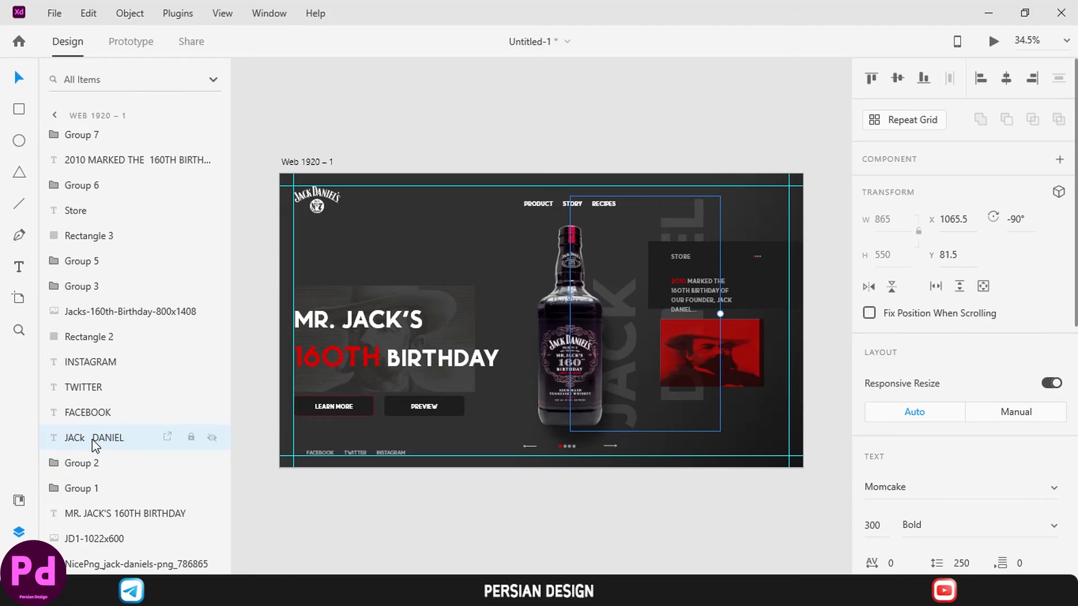
pyautogui.moveTo(91, 440); pyautogui.dragTo(81, 554)
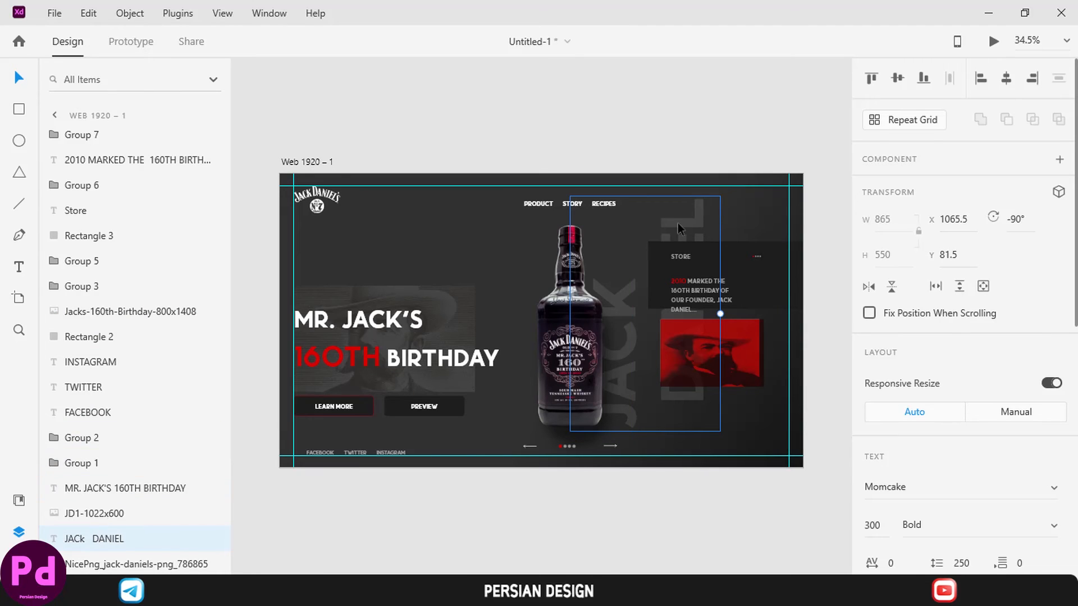
# Shift the rotated JACK DANIEL text slightly and enlarge its font size to 350.
pyautogui.moveTo(678, 223)
pyautogui.mouseDown()
pyautogui.moveTo(708, 212)
pyautogui.moveTo(694, 221)
pyautogui.mouseUp()
pyautogui.doubleClick(694, 221)
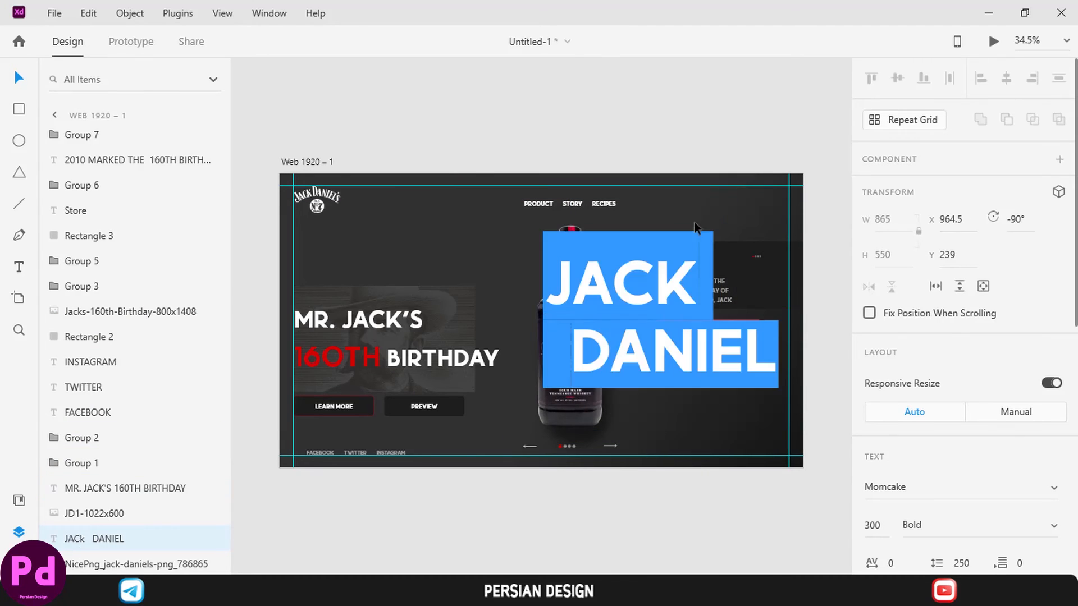
pyautogui.scroll(-5, 894, 278)
pyautogui.scroll(-2, 894, 278)
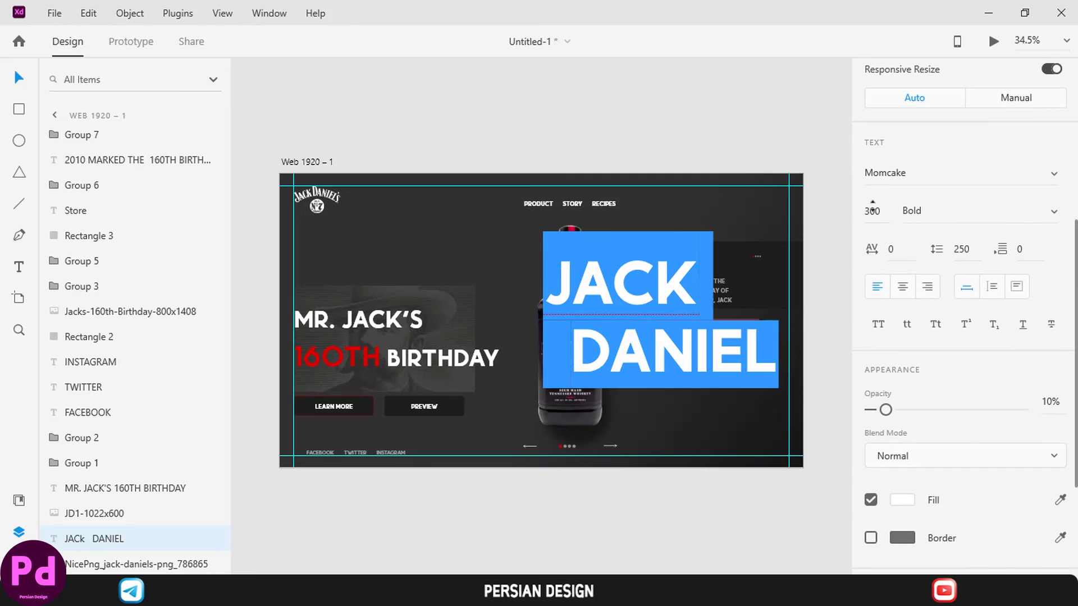
pyautogui.write('35')
pyautogui.hotkey('ctrl', 'z')
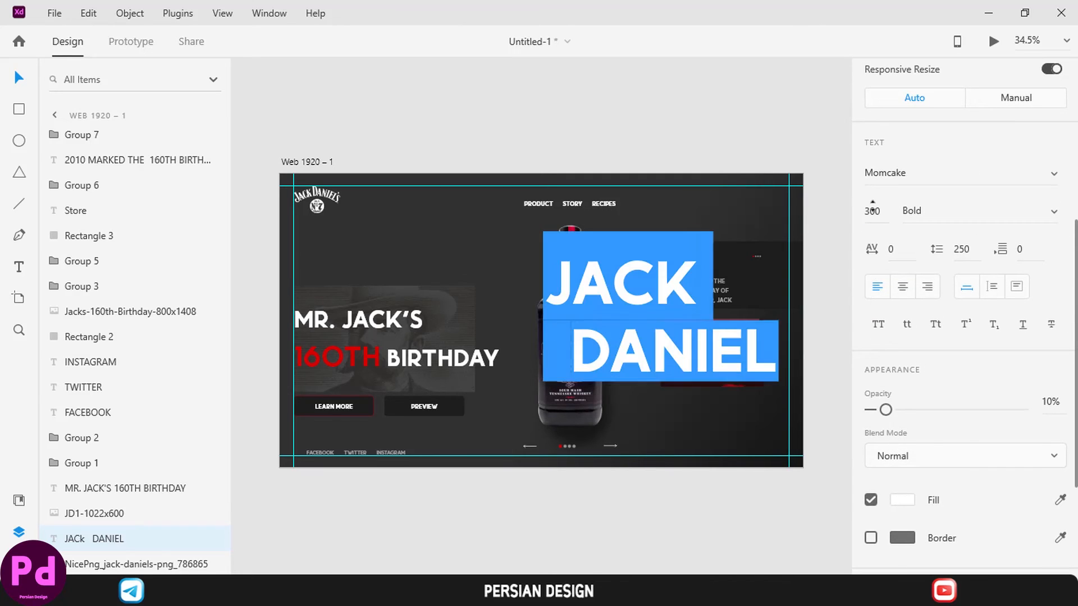
pyautogui.click(873, 209)
pyautogui.write('350')
pyautogui.press('Return')
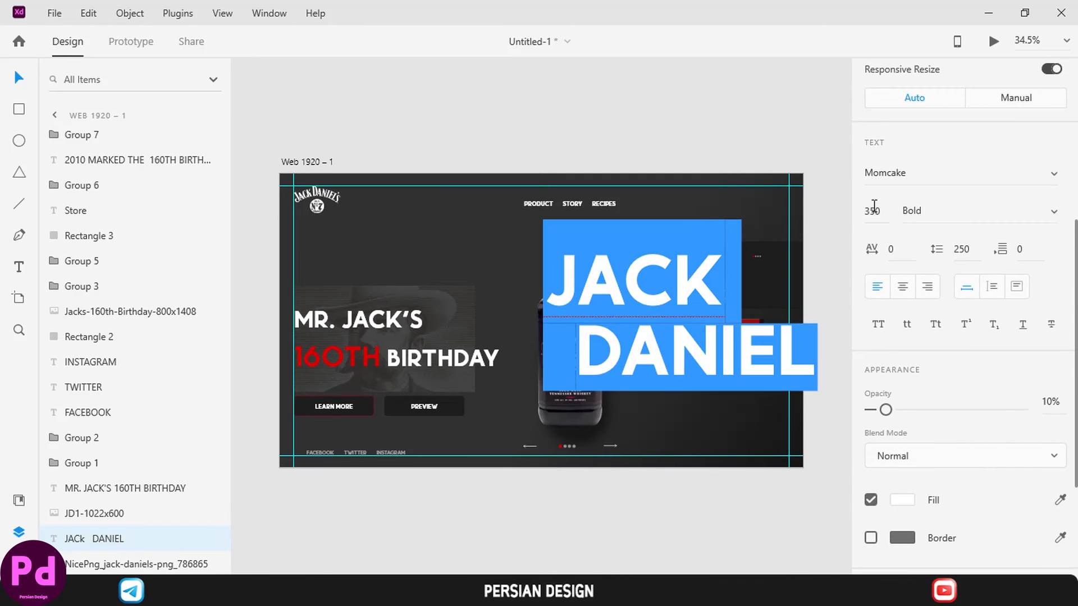
# Reposition the enlarged JACK DANIEL text so it runs vertically behind the store panel within the artboard.
pyautogui.click(803, 137)
pyautogui.moveTo(638, 282); pyautogui.dragTo(644, 311)
pyautogui.doubleClick(644, 311)
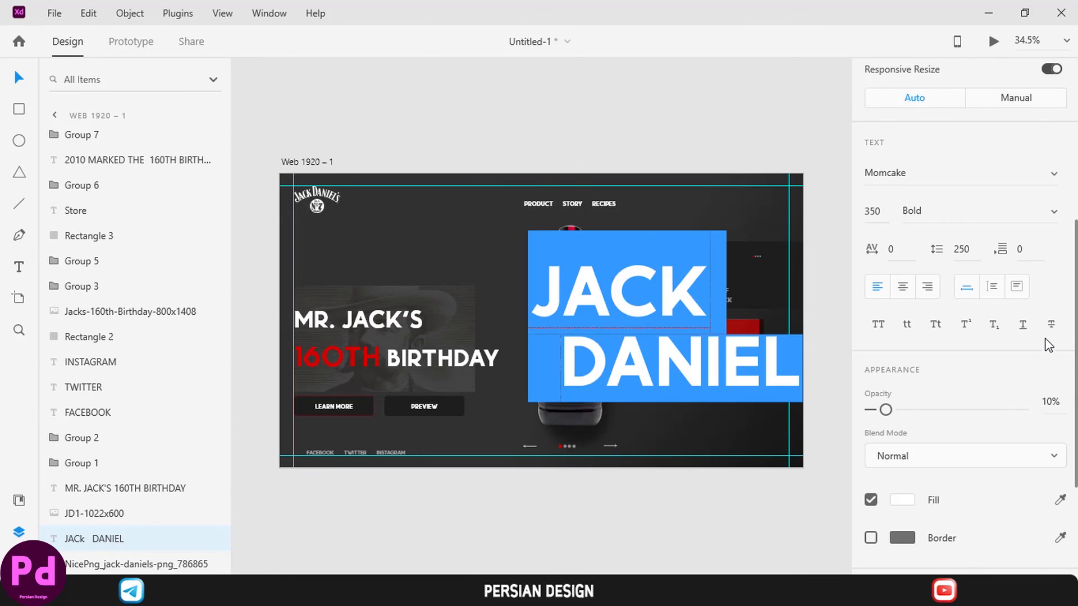
pyautogui.scroll(-3, 1047, 344)
pyautogui.press('Escape')
pyautogui.click(721, 93)
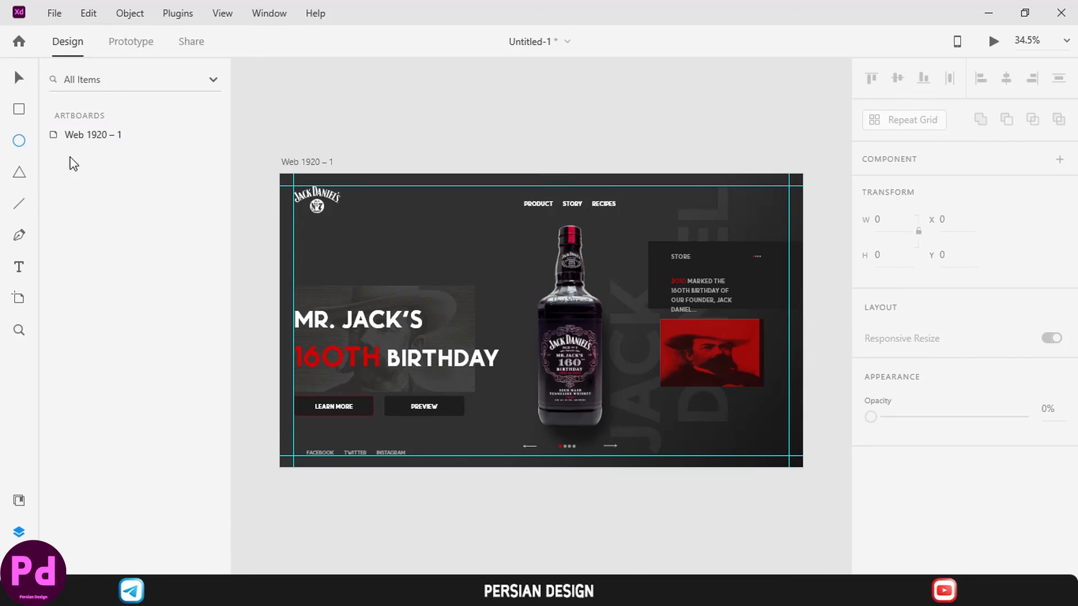
# Draw a 1920 × 99 ellipse across the artboard at Y 46, remove its border and fill it with the saved red.
pyautogui.moveTo(280, 186); pyautogui.dragTo(807, 213)
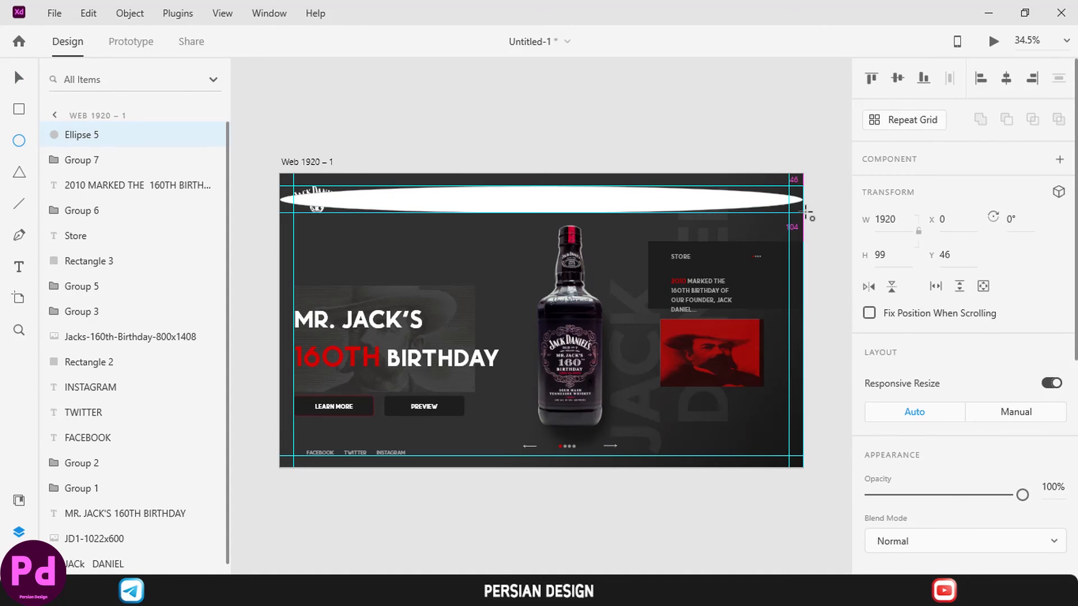
pyautogui.scroll(-5, 934, 287)
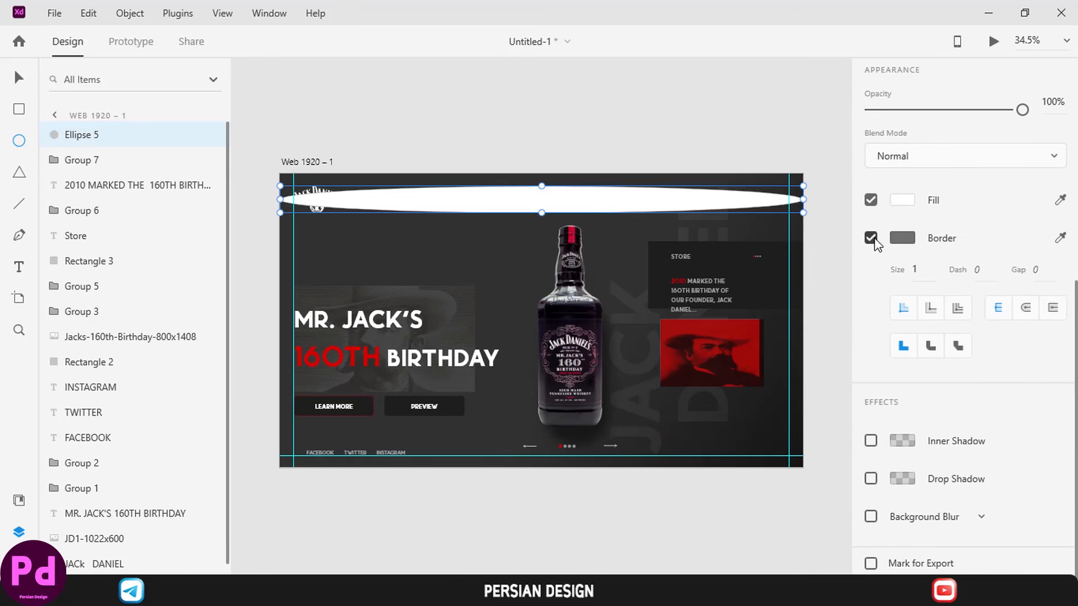
pyautogui.click(872, 240)
pyautogui.click(902, 315)
pyautogui.click(784, 421)
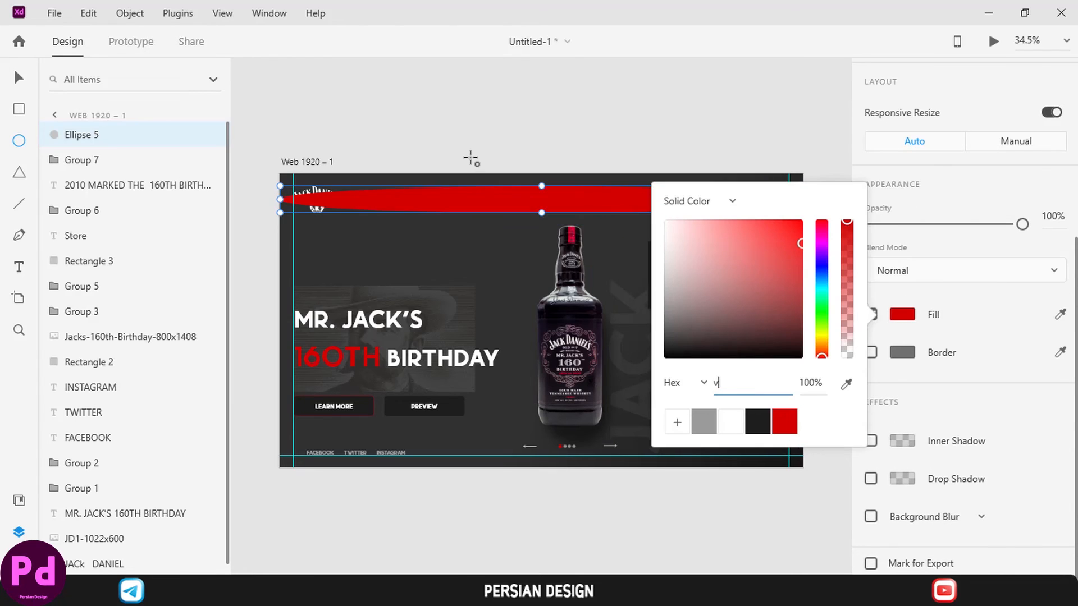
# Move the red ellipse up past the artboard's upper edge, leaving only a thin curved strip inside the page.
pyautogui.click(507, 191)
pyautogui.moveTo(536, 203); pyautogui.dragTo(533, 173)
pyautogui.press('Up')
pyautogui.press('Up')
pyautogui.press('Up')
pyautogui.press('Up')
pyautogui.press('Up')
pyautogui.press('Up')
pyautogui.press('Up')
pyautogui.press('Up')
pyautogui.press('Up')
pyautogui.press('Up')
pyautogui.press('Up')
pyautogui.press('Up')
pyautogui.press('Up')
pyautogui.press('Up')
pyautogui.press('Up')
pyautogui.press('Up')
pyautogui.press('Up')
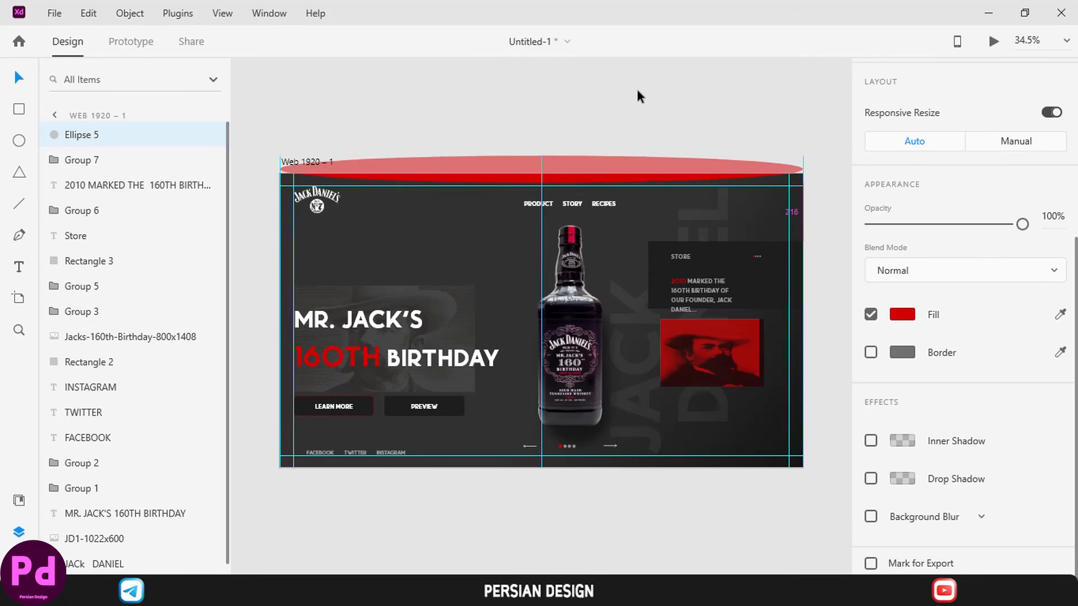
pyautogui.press('Up')
pyautogui.press('Up')
pyautogui.press('Up')
pyautogui.press('Up')
pyautogui.press('Up')
pyautogui.press('Up')
pyautogui.press('Up')
pyautogui.press('Up')
pyautogui.press('Up')
pyautogui.press('Up')
pyautogui.press('Up')
pyautogui.press('Up')
pyautogui.press('Up')
pyautogui.press('Up')
pyautogui.press('Up')
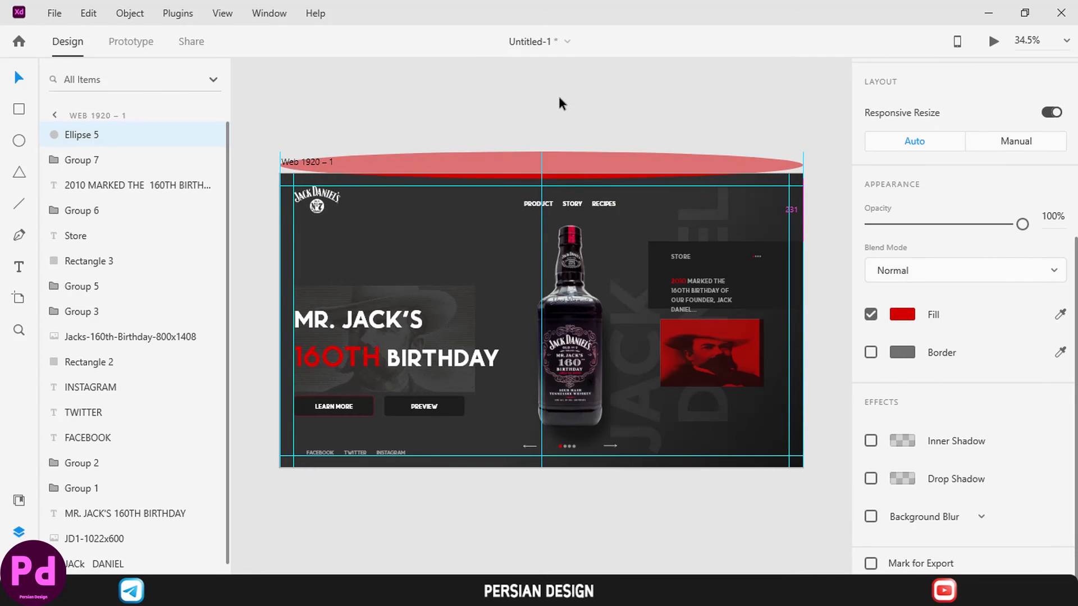
pyautogui.click(678, 99)
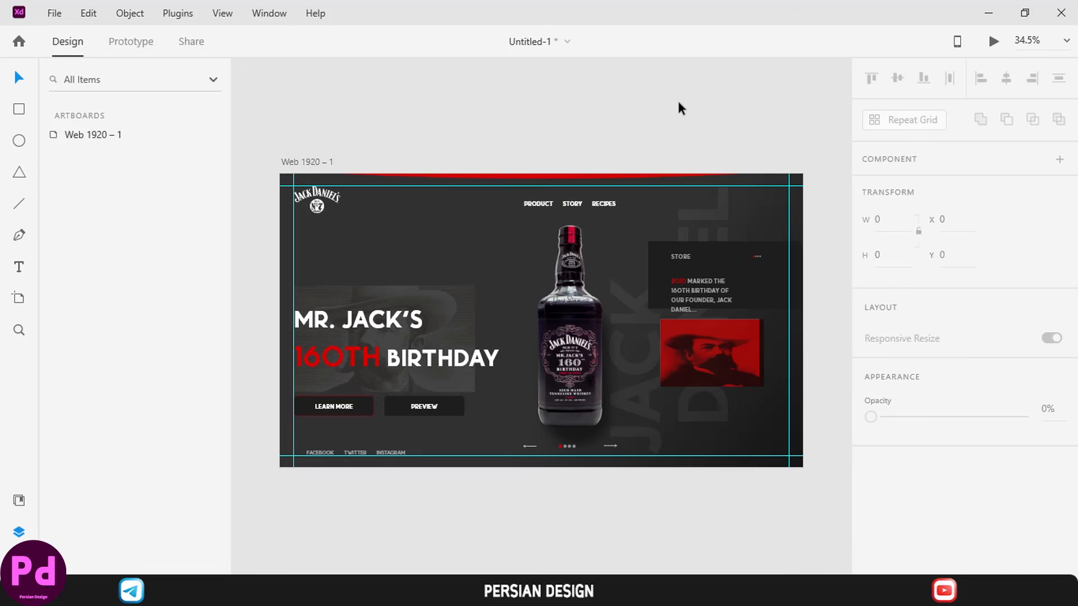
# Duplicate the Web 1920 – 1 artboard.
pyautogui.click(609, 167)
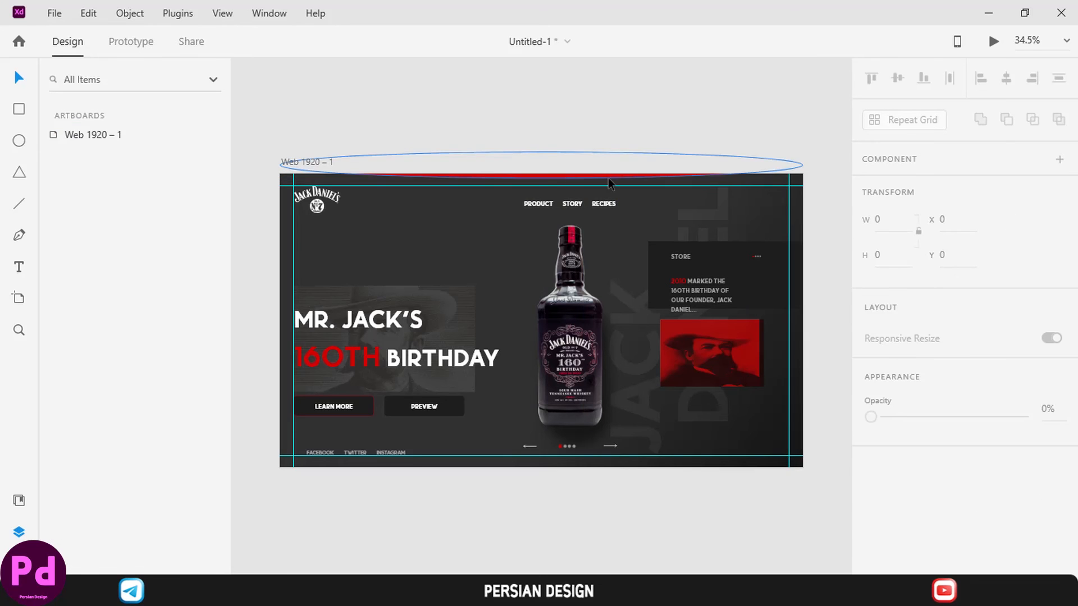
pyautogui.click(617, 145)
pyautogui.click(87, 134)
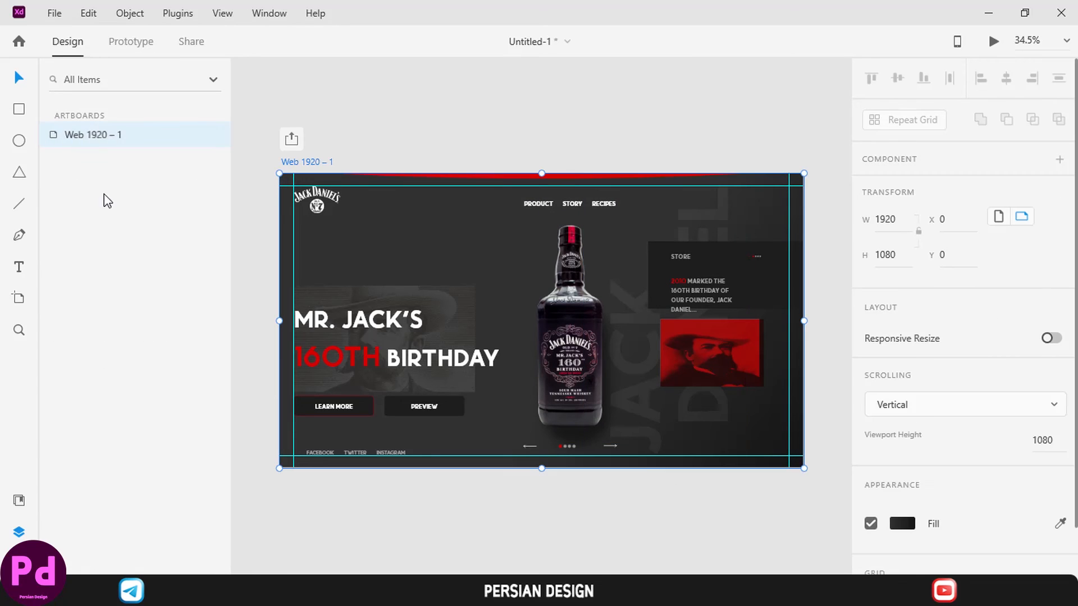
pyautogui.hotkey('ctrl', 'd')
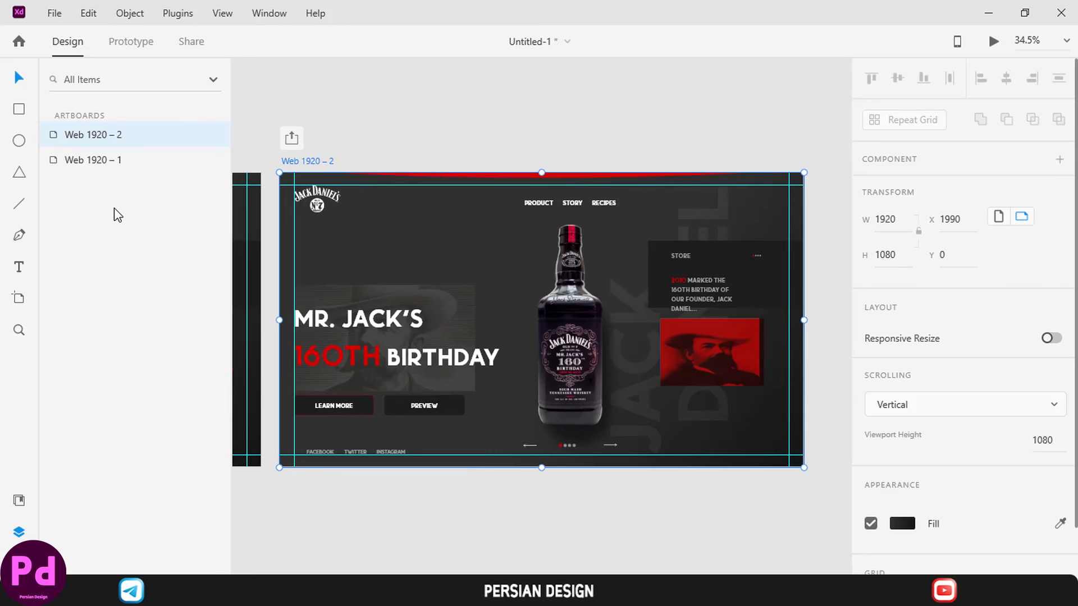
# Delete the bottle image from the duplicated artboard.
pyautogui.click(568, 326)
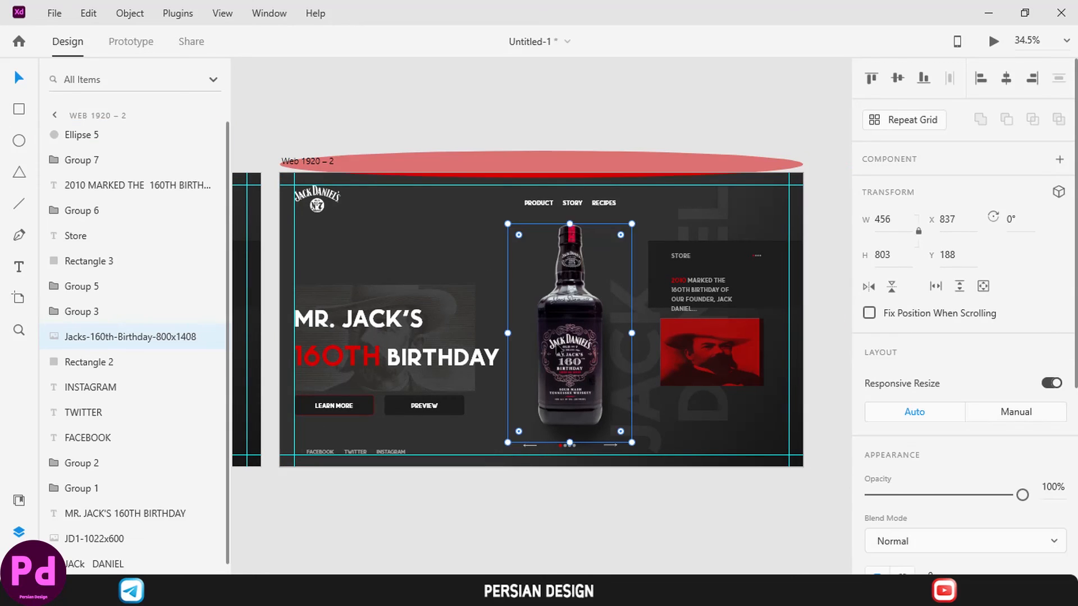
pyautogui.click(48, 12)
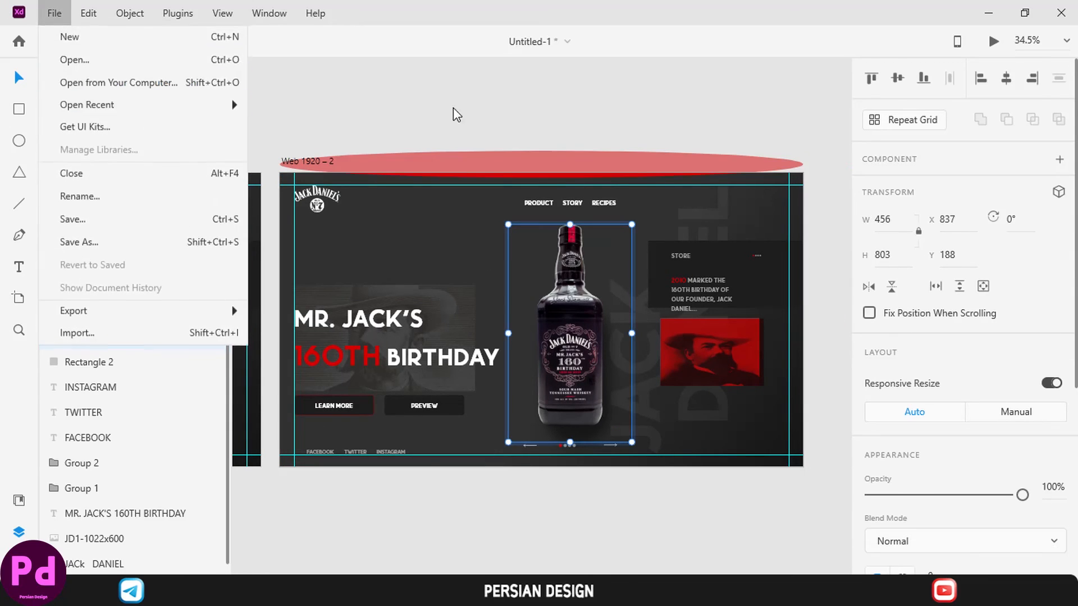
pyautogui.click(591, 304)
pyautogui.click(628, 84)
pyautogui.click(580, 285)
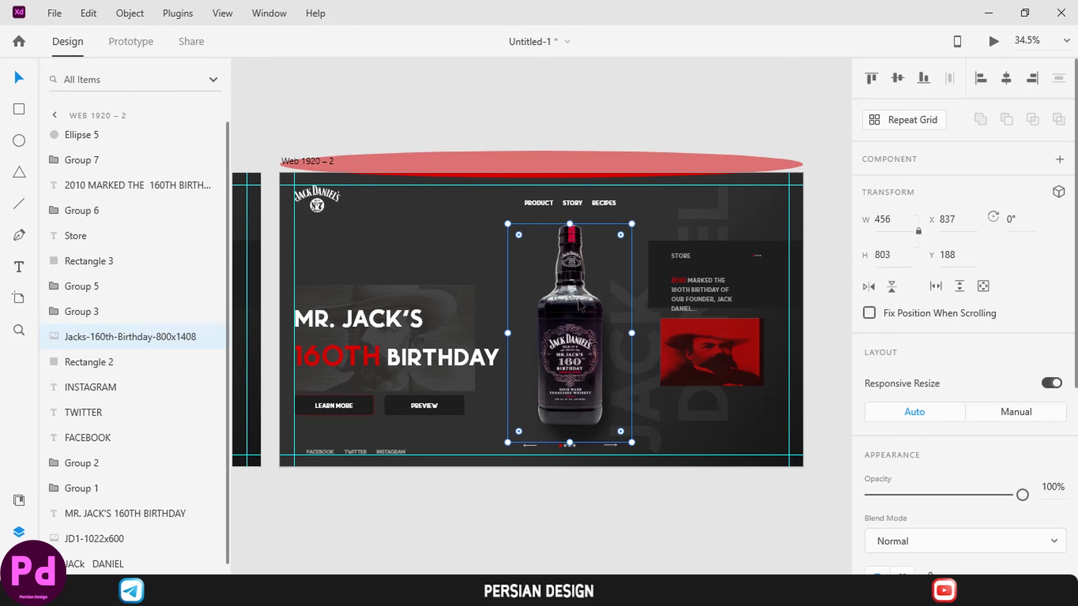
pyautogui.press('Delete')
# Move the grey second slider dot in Web 1920 – 2 onto the red first dot's place at X 1024.
pyautogui.hotkey('ctrl', '0')
pyautogui.scroll(10, 679, 393)
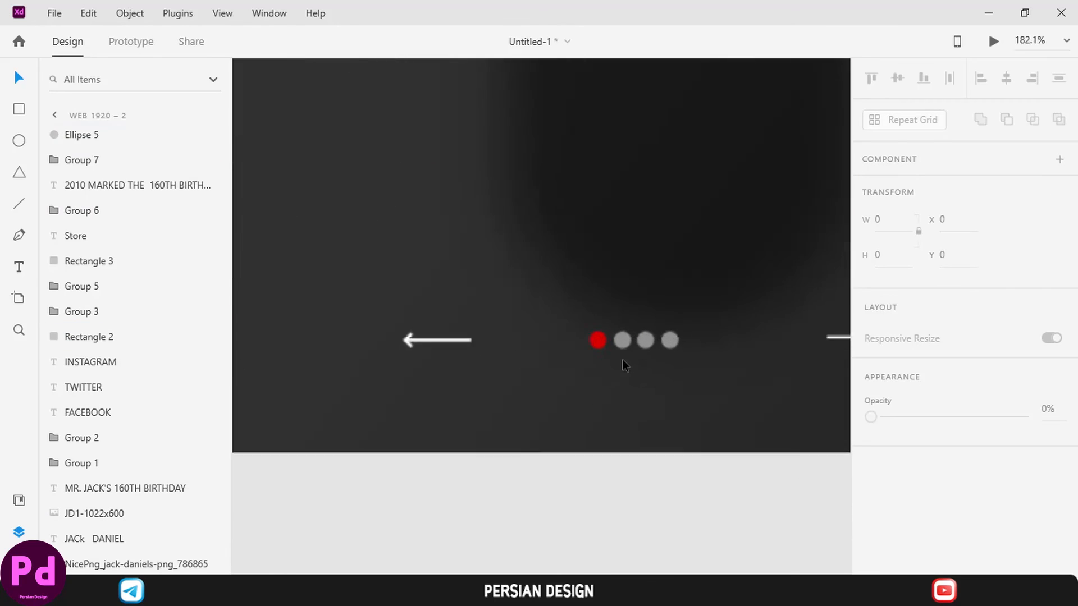
pyautogui.click(622, 336)
pyautogui.doubleClick(623, 330)
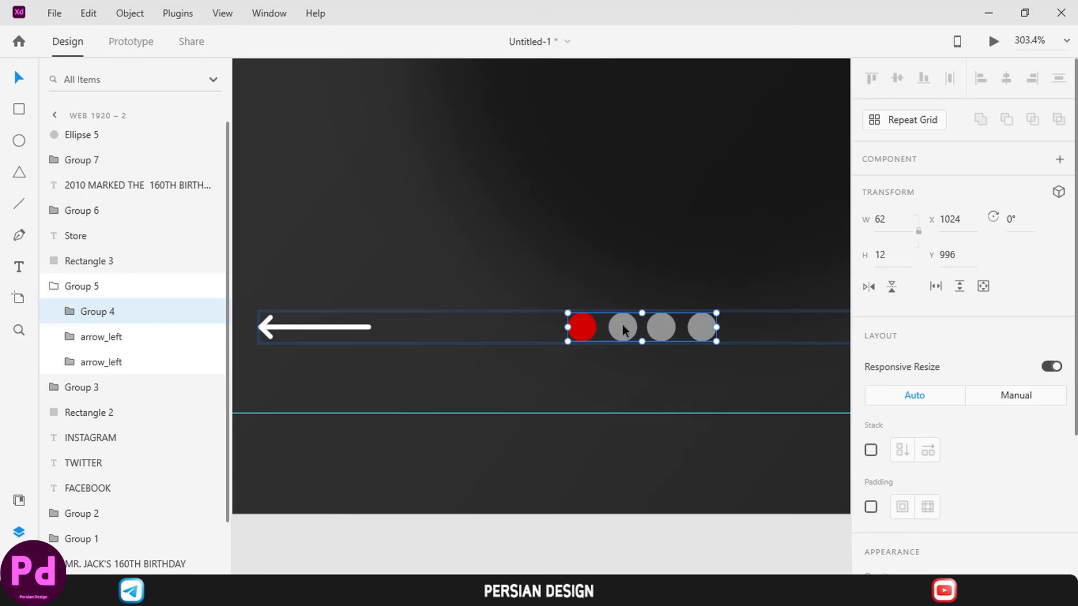
pyautogui.doubleClick(623, 328)
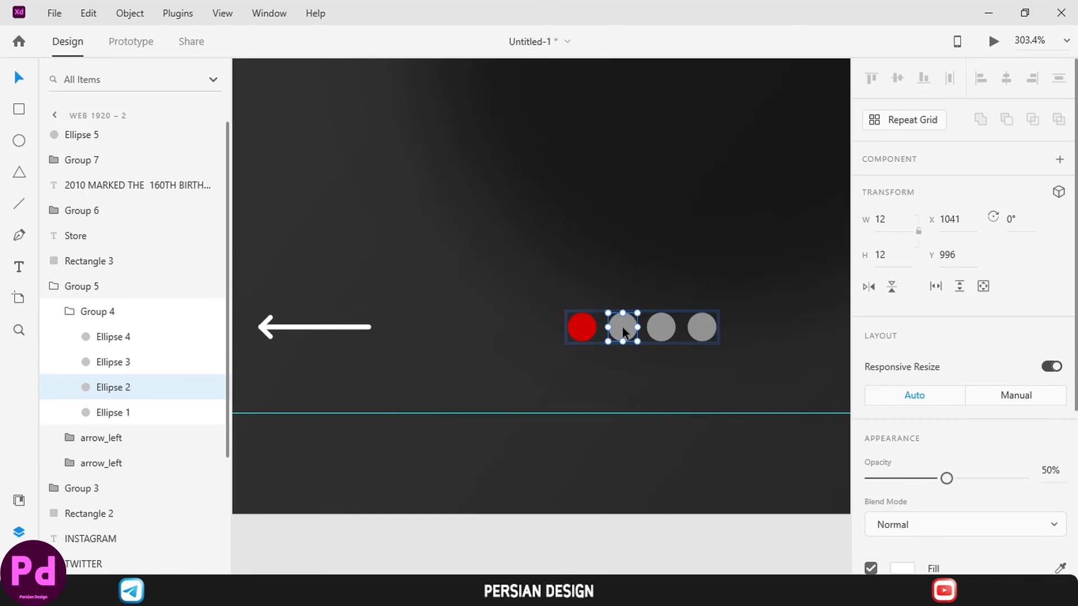
pyautogui.click(108, 412)
pyautogui.click(111, 390)
pyautogui.moveTo(625, 331); pyautogui.dragTo(584, 332)
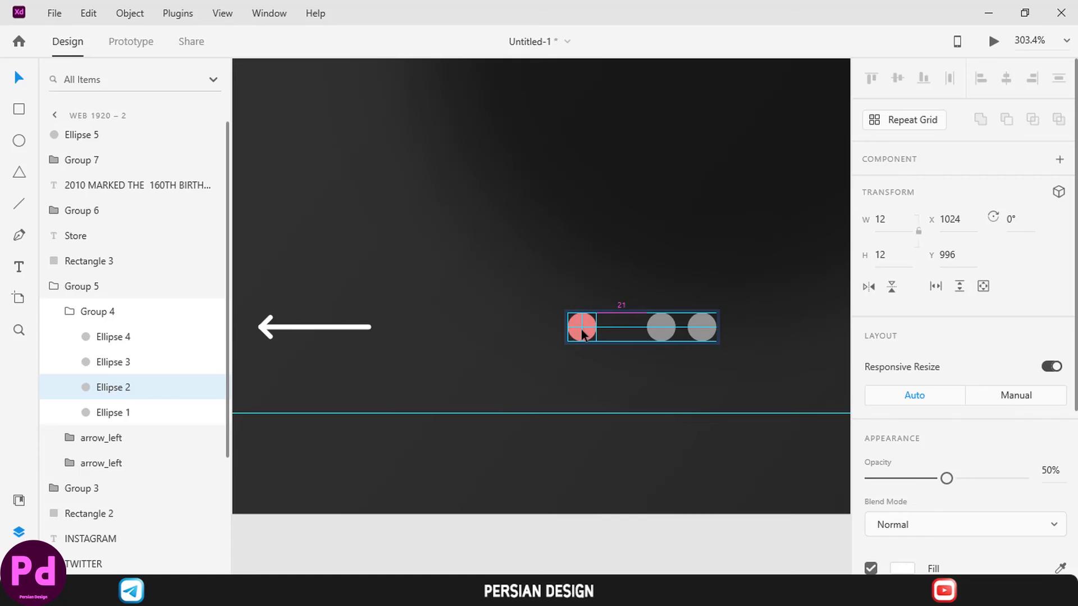
# Shift the red slider dot in Web 1920 – 2 into the second place at X 1039.
pyautogui.click(115, 414)
pyautogui.press('Right')
pyautogui.press('Right')
pyautogui.press('Right')
pyautogui.press('Right')
pyautogui.press('Right')
pyautogui.press('Right')
pyautogui.press('Right')
pyautogui.press('Right')
pyautogui.press('Right')
pyautogui.press('Right')
pyautogui.press('Right')
pyautogui.press('Right')
pyautogui.press('Right')
pyautogui.press('Right')
pyautogui.press('Right')
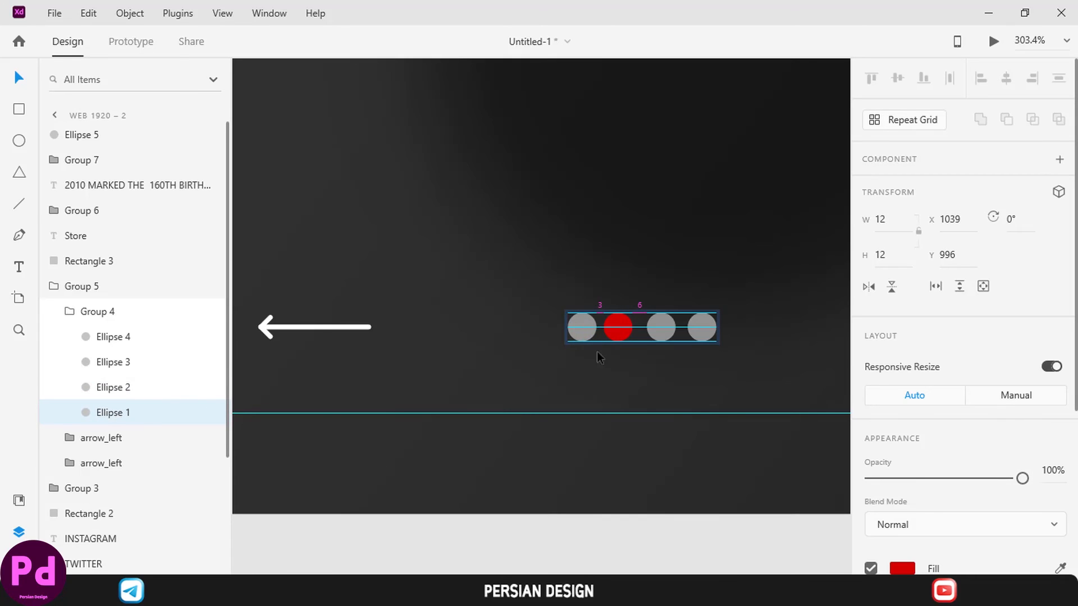
# Distribute the four slider dots in Web 1920 – 2 evenly in the horizontal direction.
pyautogui.click(107, 337)
pyautogui.keyDown('shift'); pyautogui.click(135, 414); pyautogui.keyUp('shift')
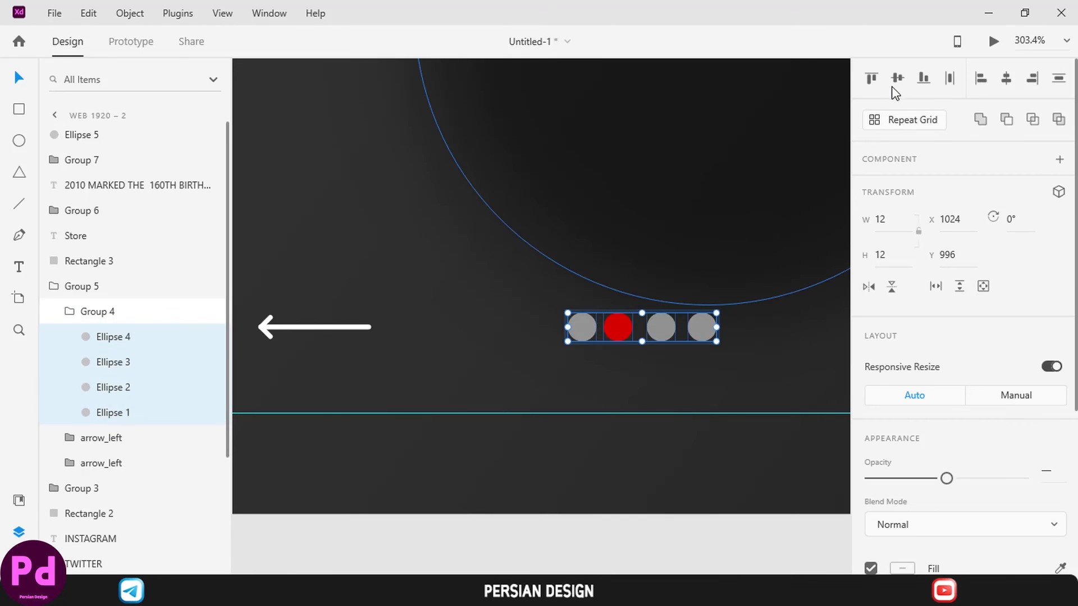
pyautogui.click(952, 80)
pyautogui.click(693, 561)
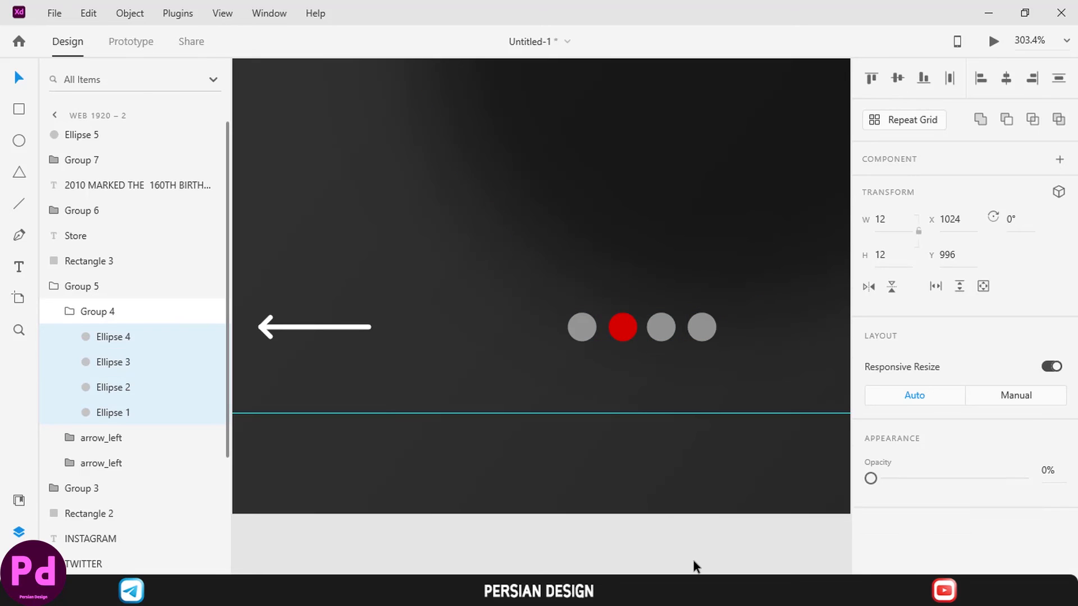
# Import the honey whiskey bottle image pngwing.com (1).png from the Desktop.
pyautogui.hotkey('ctrl', '0')
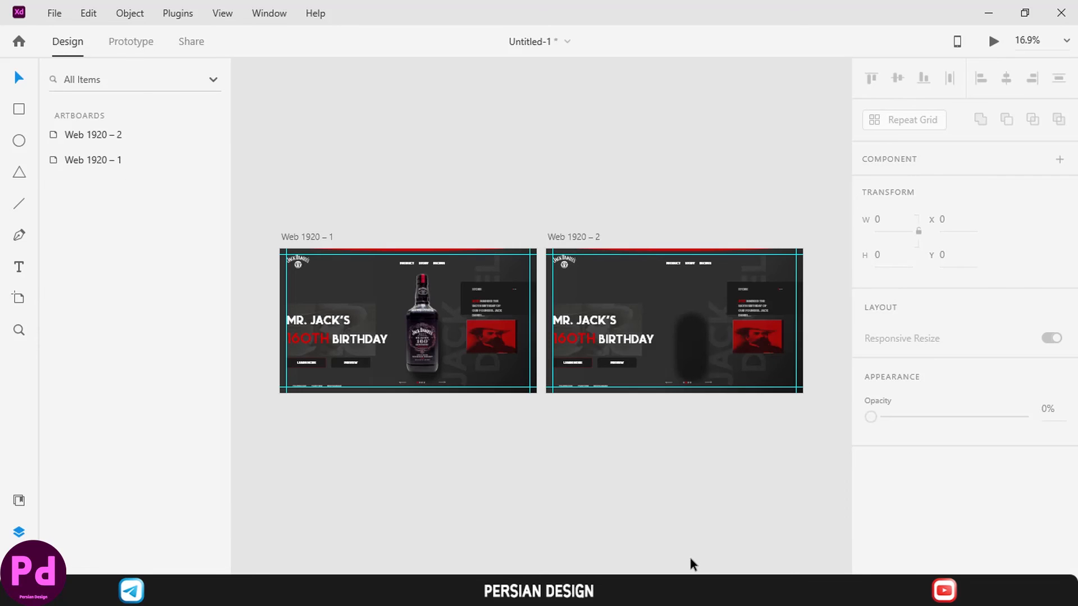
pyautogui.click(54, 13)
pyautogui.click(79, 332)
pyautogui.scroll(-2, 302, 198)
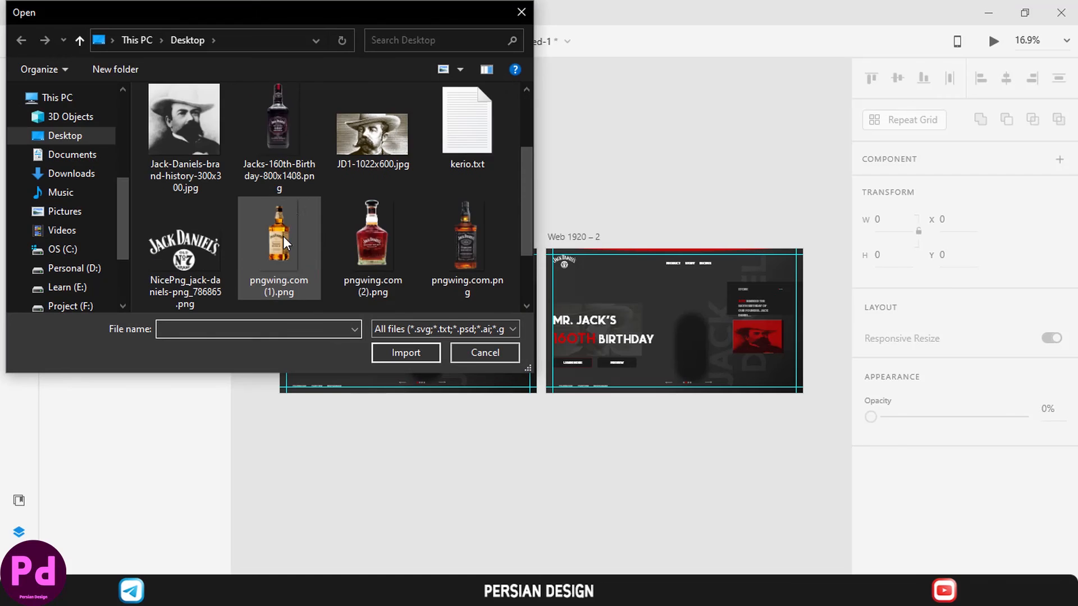
pyautogui.doubleClick(283, 236)
# Place the honey bottle over the dark shadow in Web 1920 – 2, at X 851, Y 204.
pyautogui.scroll(5, 652, 302)
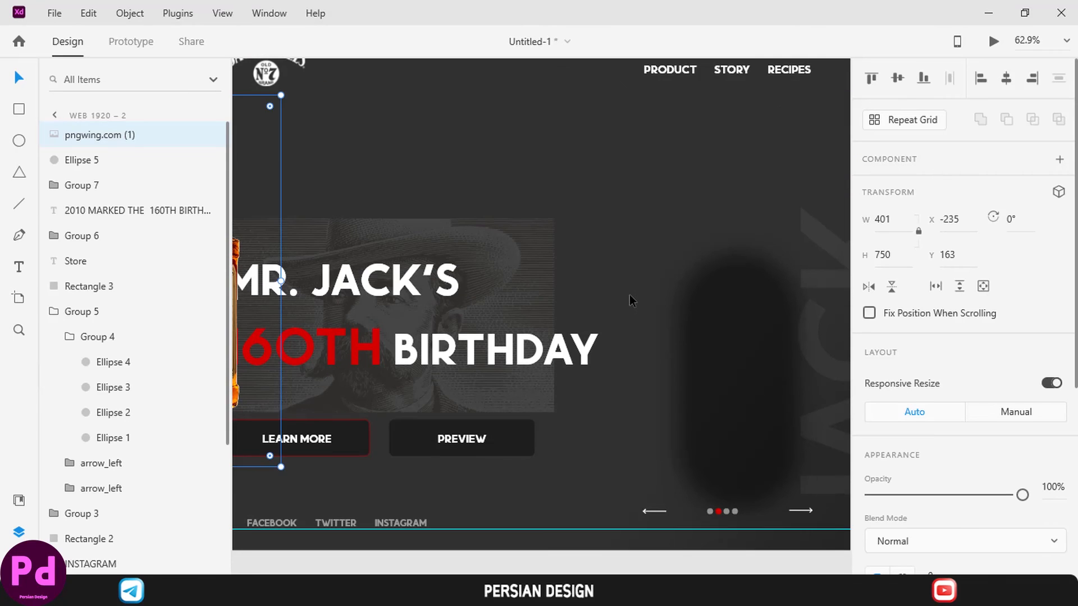
pyautogui.scroll(-3, 626, 294)
pyautogui.moveTo(415, 286); pyautogui.dragTo(702, 288)
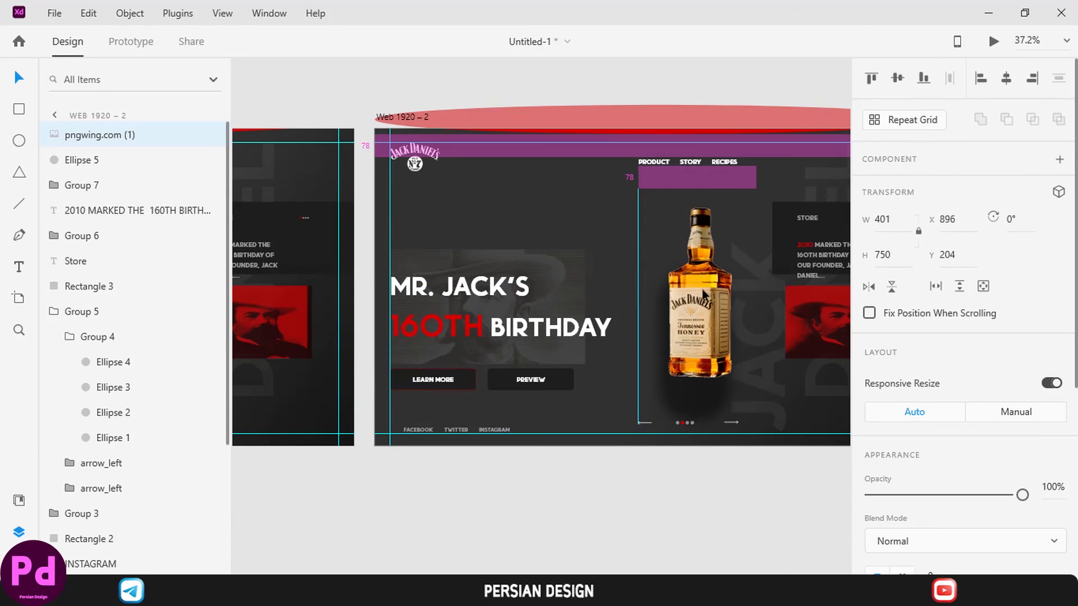
pyautogui.scroll(3, 701, 288)
pyautogui.hscroll(2, 693, 286)
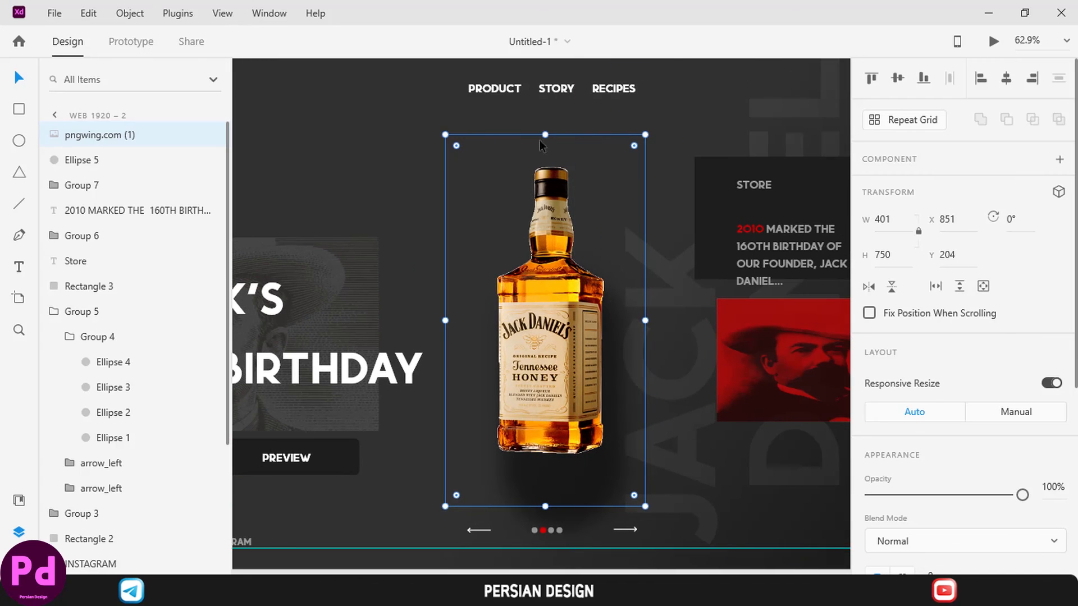
# Enlarge the honey bottle to 527 × 984 and reposition it above the slider dots at X 788, Y 96.
pyautogui.moveTo(546, 134); pyautogui.dragTo(556, 57)
pyautogui.scroll(-6, 571, 230)
pyautogui.moveTo(559, 137); pyautogui.dragTo(556, 169)
pyautogui.click(581, 93)
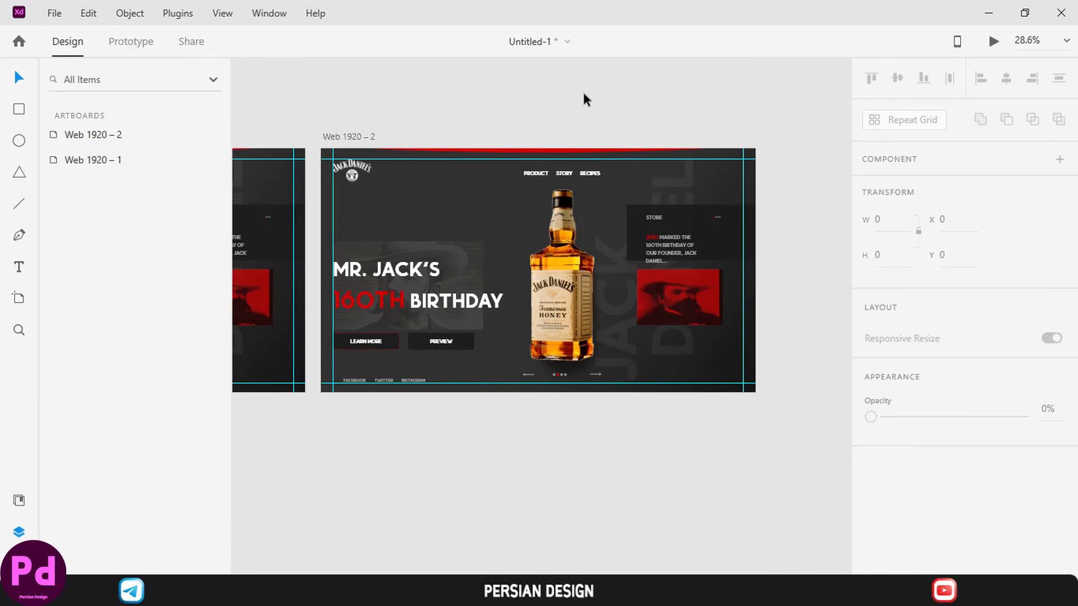
# Duplicate the Web 1920 – 2 artboard.
pyautogui.hscroll(-3, 566, 146)
pyautogui.hscroll(5, 565, 146)
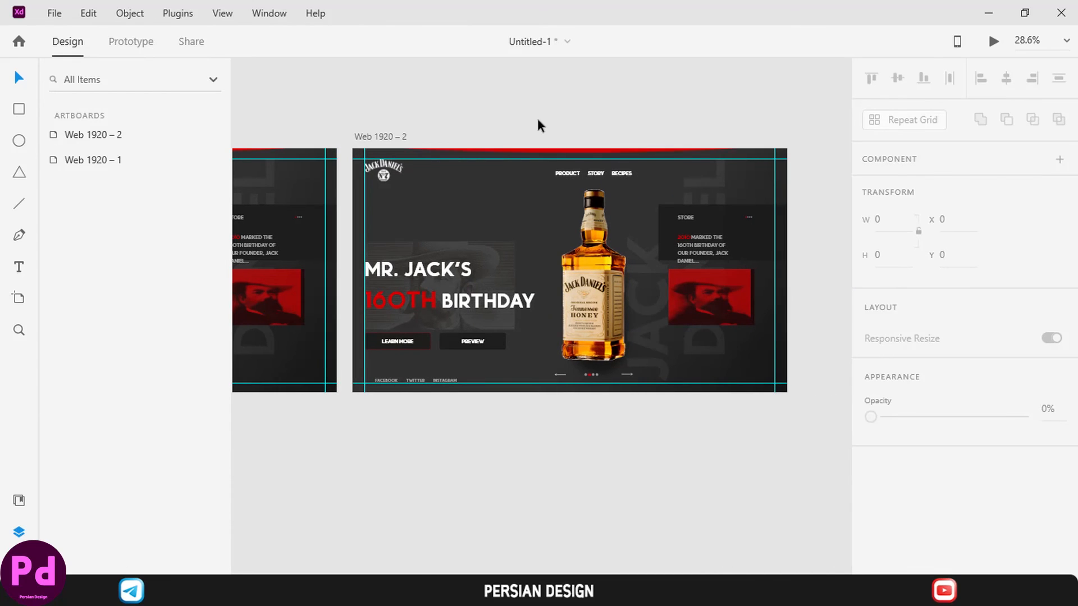
pyautogui.click(104, 135)
pyautogui.hotkey('ctrl', 'd')
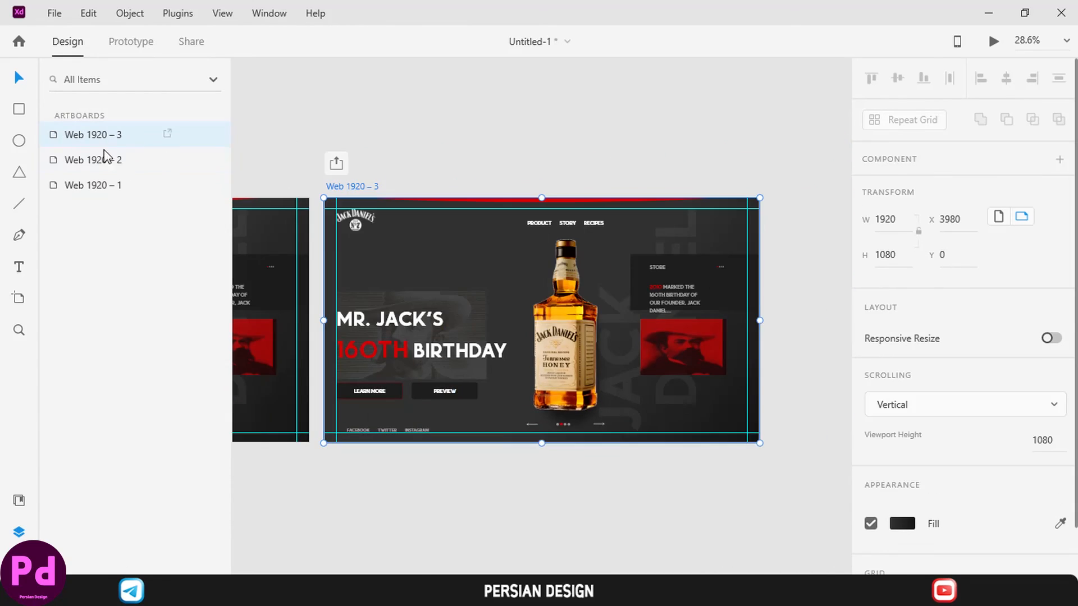
# Delete the honey bottle image from the Web 1920 – 3 artboard.
pyautogui.click(589, 300)
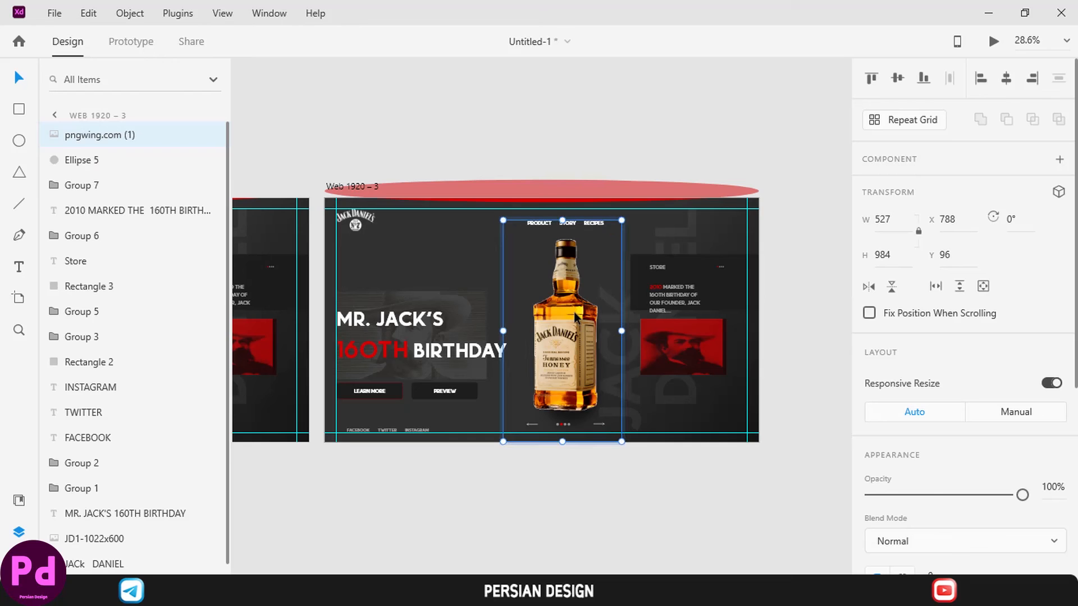
pyautogui.press('Delete')
pyautogui.click(571, 464)
# Swap the red second slider dot with the grey third dot in Web 1920 – 3.
pyautogui.scroll(5, 564, 425)
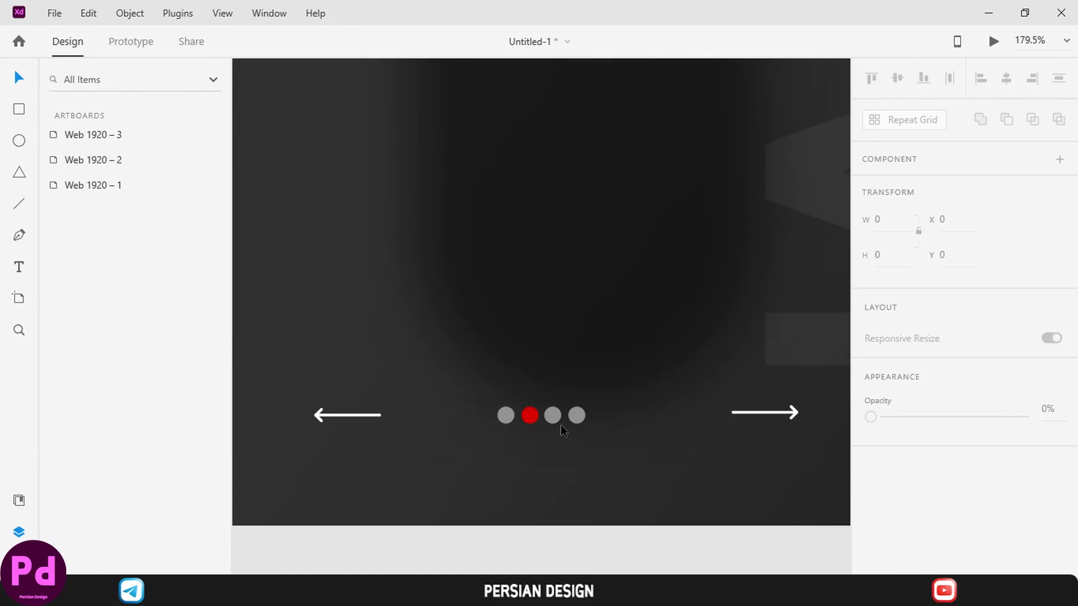
pyautogui.scroll(3, 544, 418)
pyautogui.click(544, 419)
pyautogui.doubleClick(557, 422)
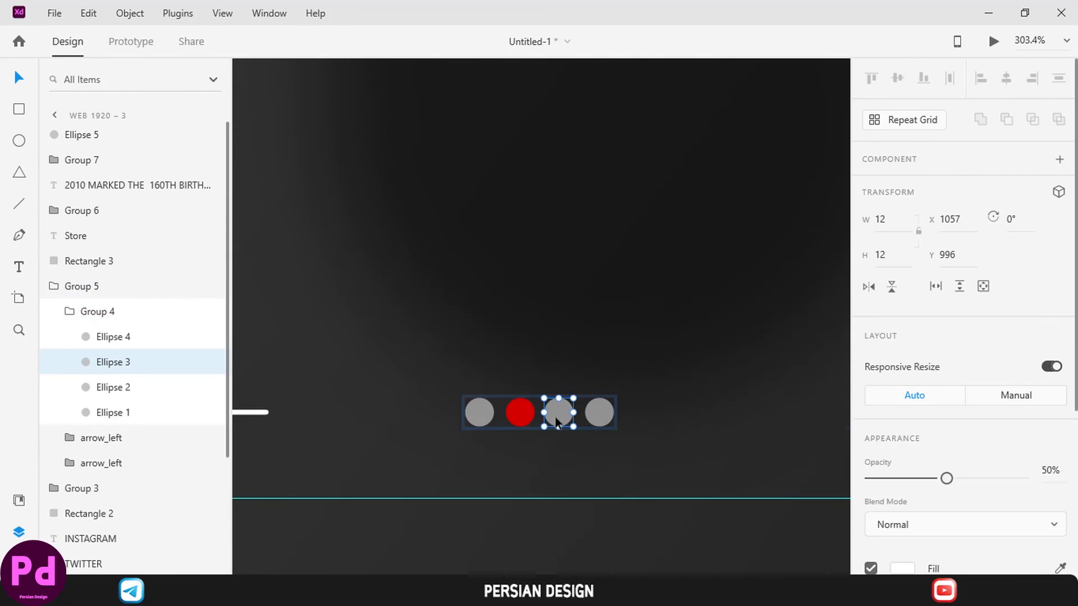
pyautogui.moveTo(558, 416); pyautogui.dragTo(520, 416)
pyautogui.click(117, 413)
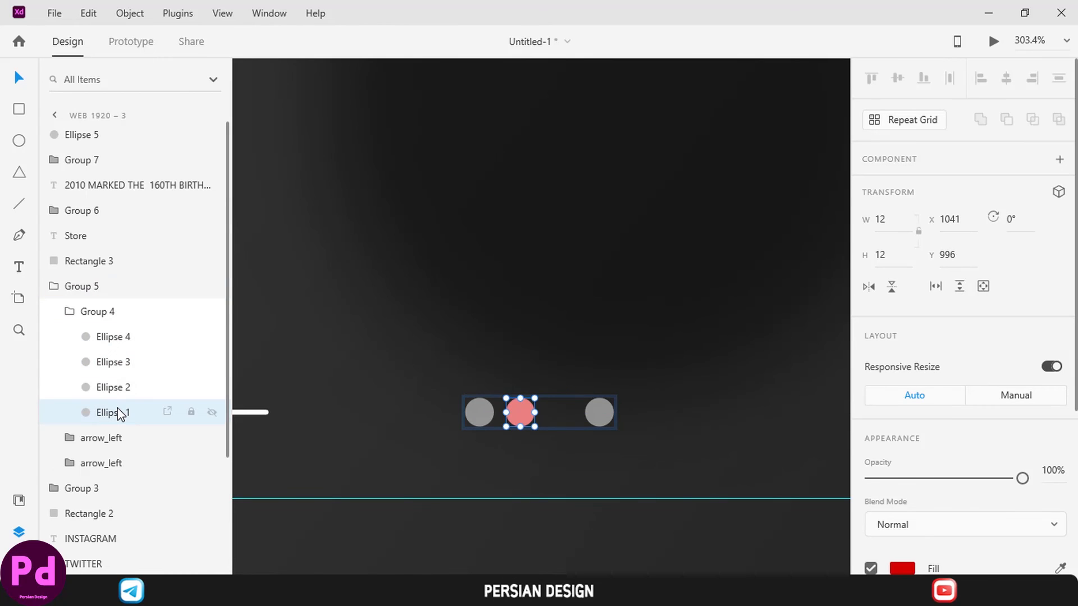
# Distribute the four slider dots in Web 1920 – 3 evenly in the horizontal direction.
pyautogui.click(480, 413)
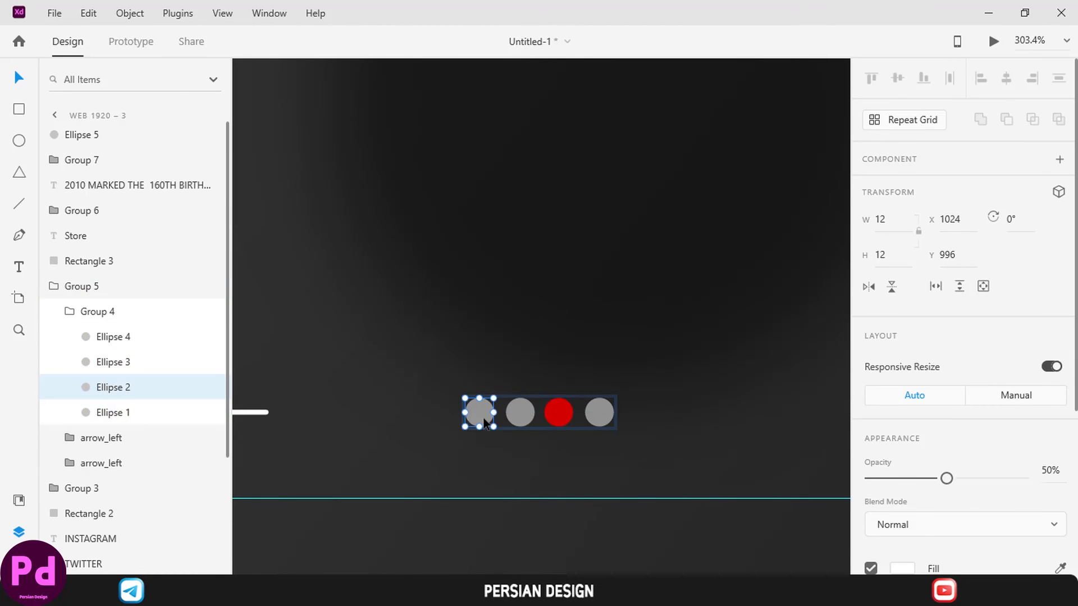
pyautogui.keyDown('shift'); pyautogui.click(520, 413); pyautogui.keyUp('shift')
pyautogui.keyDown('shift'); pyautogui.click(558, 413); pyautogui.keyUp('shift')
pyautogui.keyDown('shift'); pyautogui.click(599, 413); pyautogui.keyUp('shift')
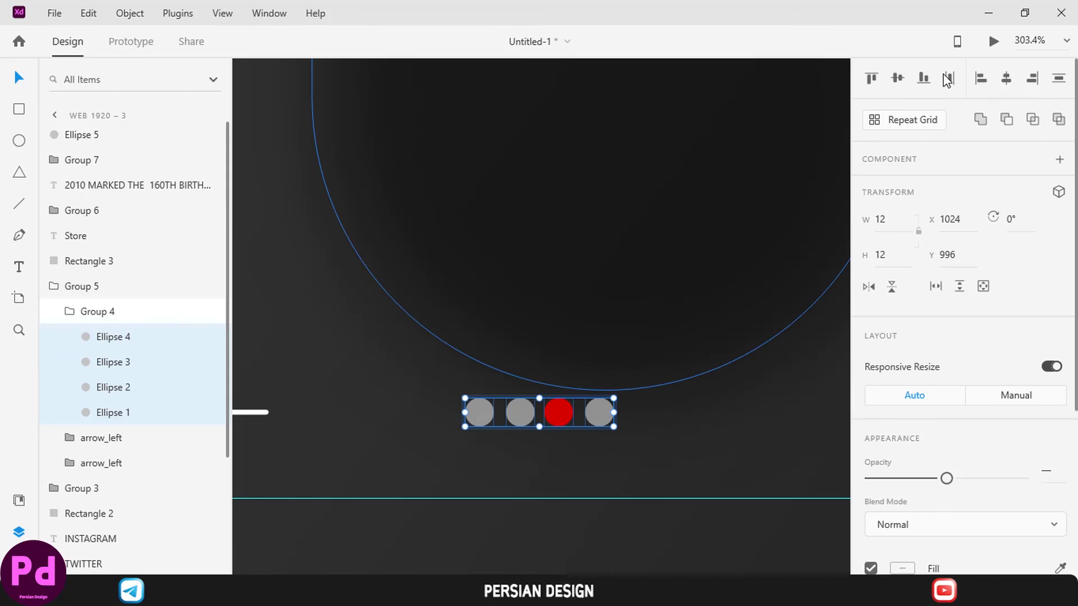
# Import pngwing.com (2).png and fit the red bottle over the shadow in Web 1920 – 3 at 476 × 838, X 831, Y 158.
pyautogui.hotkey('ctrl', '0')
pyautogui.hotkey('ctrl', 'shift', 'i')
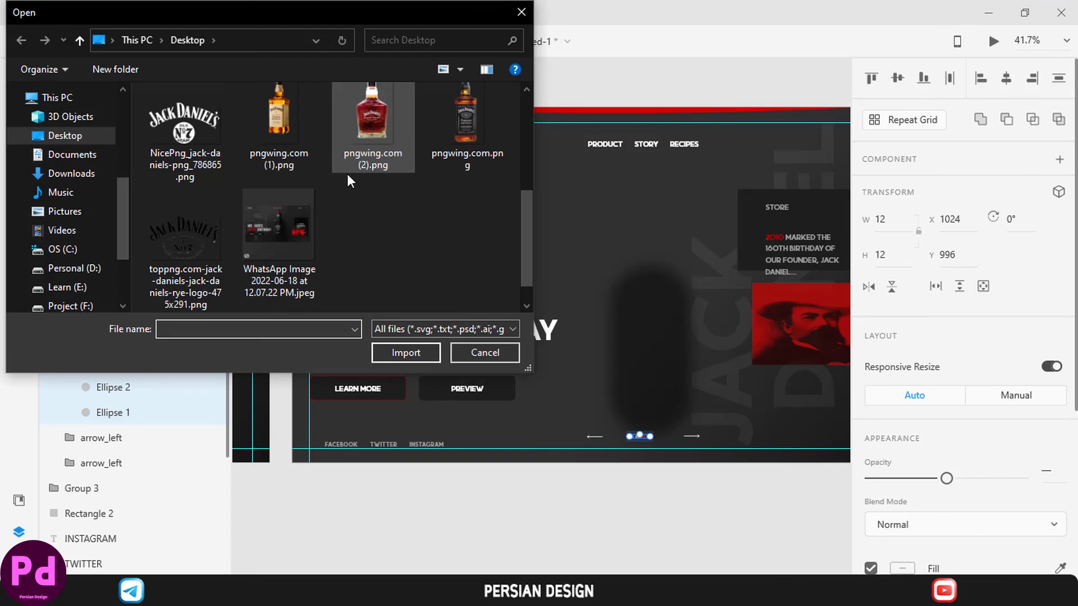
pyautogui.doubleClick(379, 132)
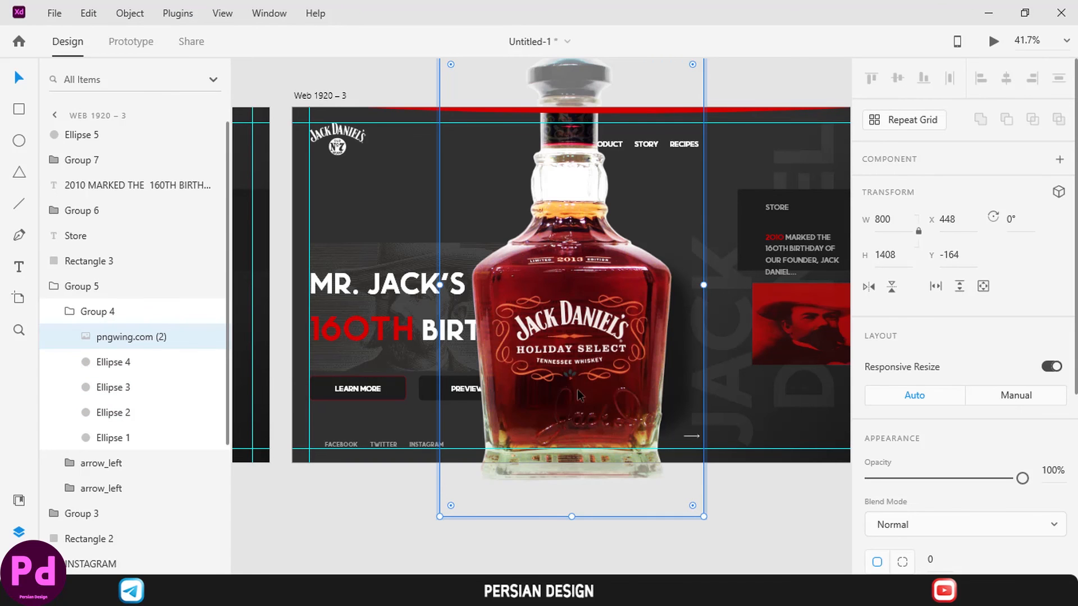
pyautogui.moveTo(572, 517); pyautogui.dragTo(572, 383)
pyautogui.moveTo(553, 260); pyautogui.dragTo(637, 336)
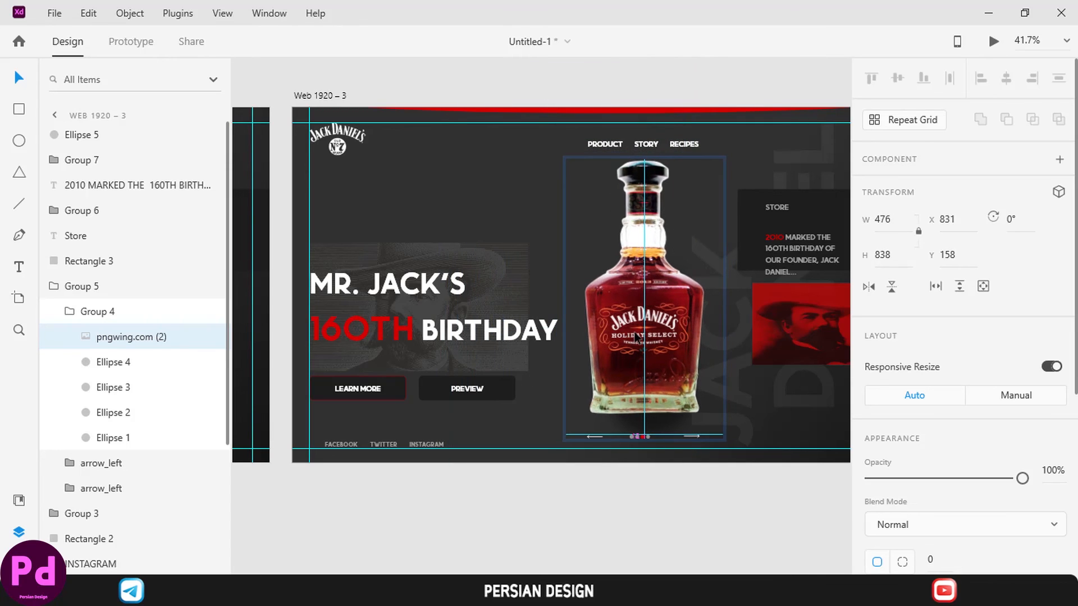
# Try to align the bottle and slider controls group with the navigation menu in Web 1920 – 3.
pyautogui.keyDown('shift'); pyautogui.click(658, 146); pyautogui.keyUp('shift')
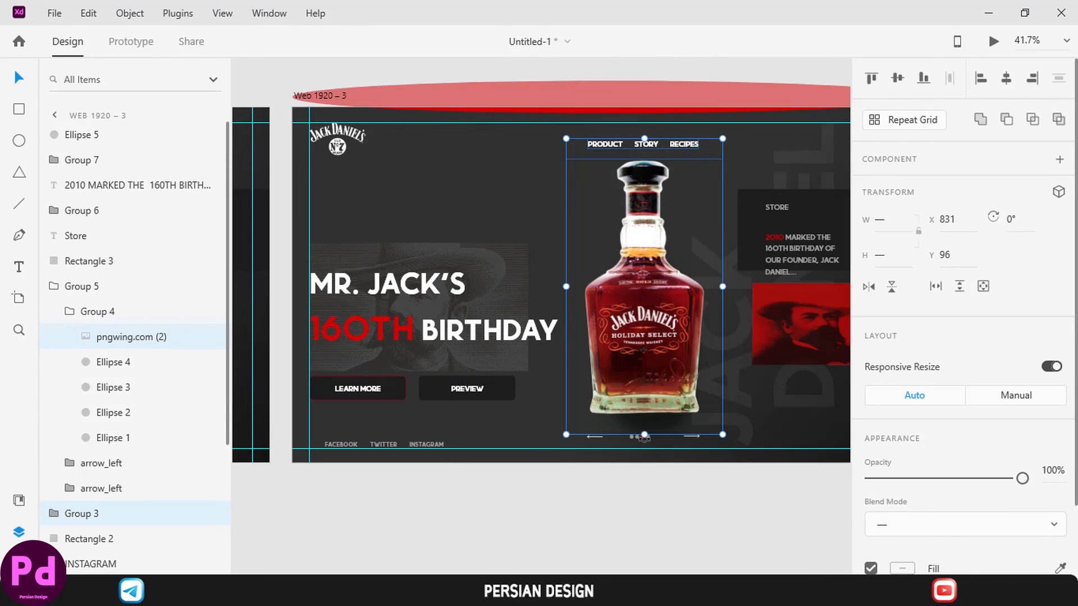
pyautogui.scroll(3, 640, 454)
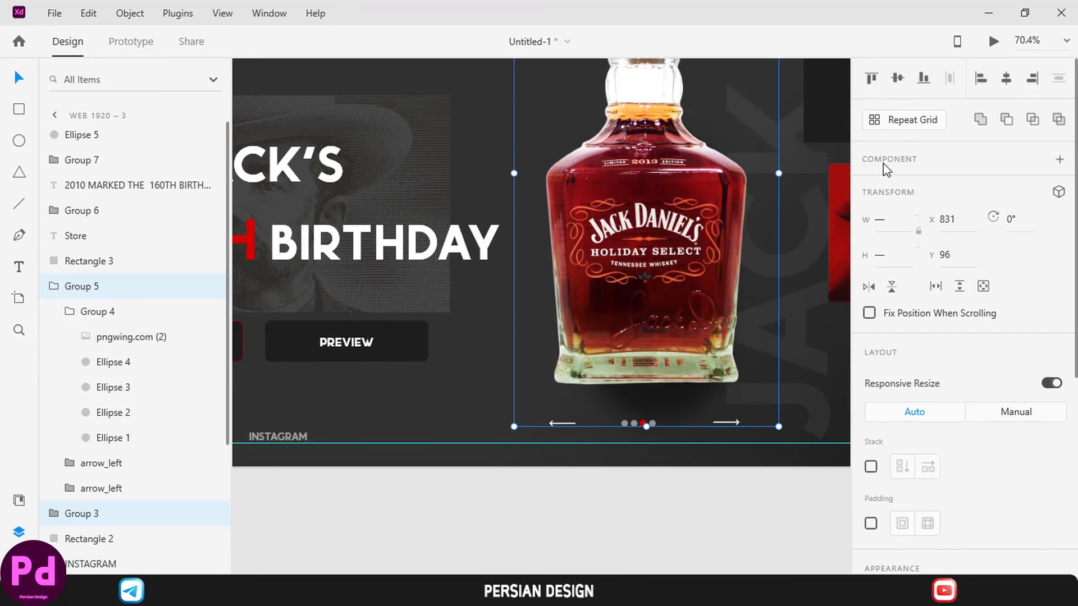
pyautogui.click(900, 77)
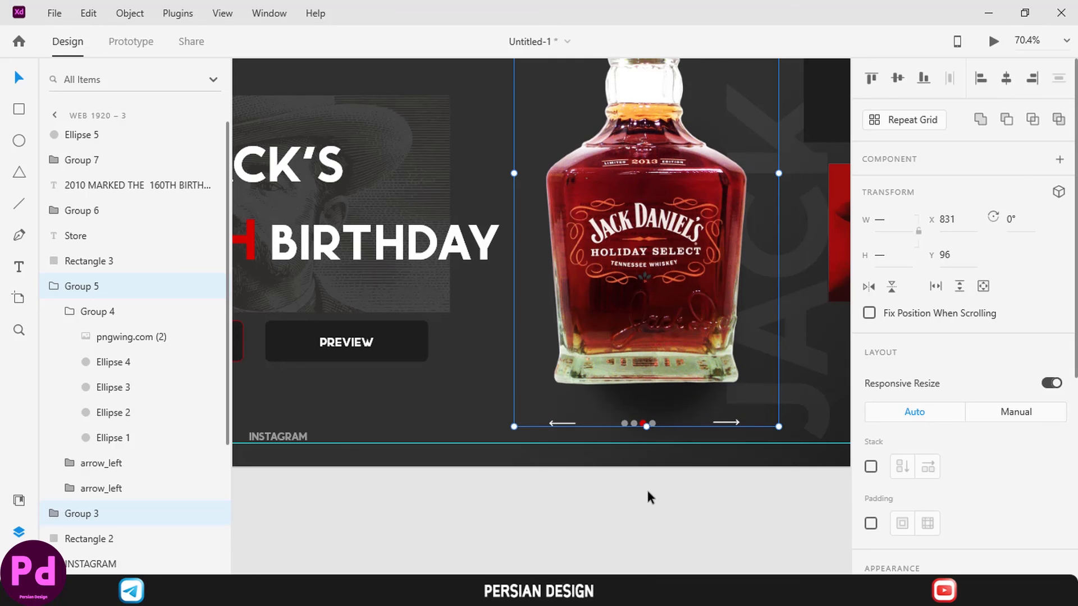
pyautogui.click(646, 487)
# Duplicate the Web 1920 – 3 artboard.
pyautogui.hotkey('ctrl', '0')
pyautogui.click(73, 137)
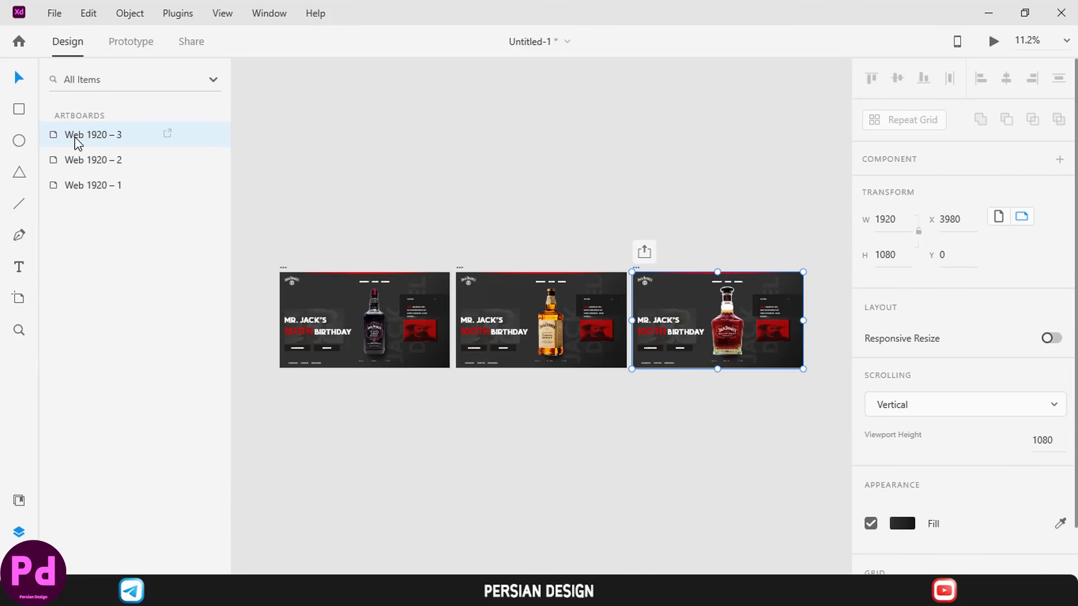
pyautogui.hotkey('ctrl', 'd')
pyautogui.hotkey('ctrl', '3')
pyautogui.scroll(-1, 563, 323)
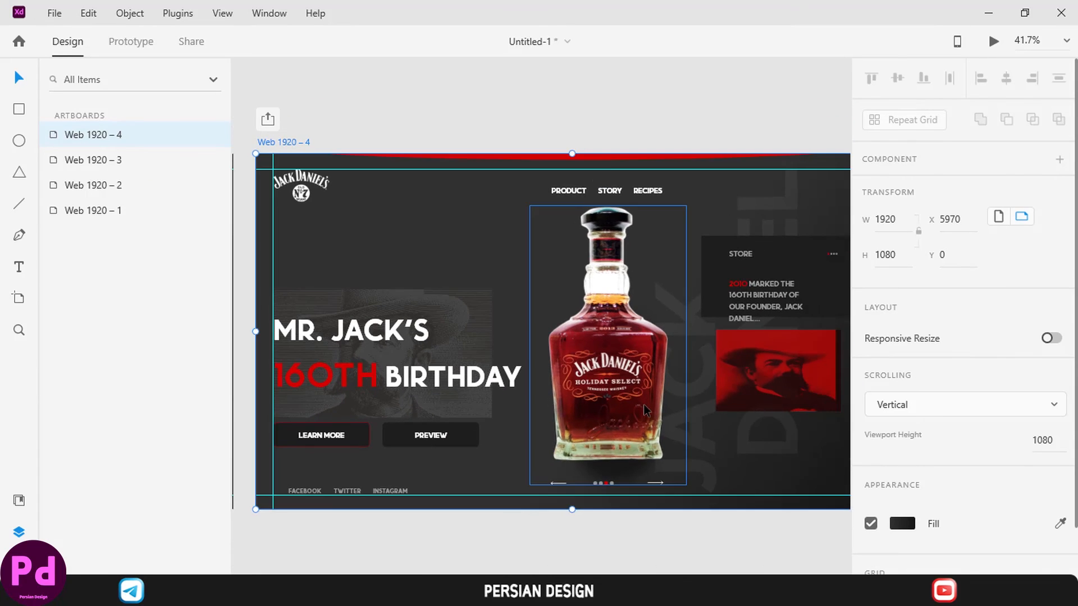
# Take the red bottle image out of the dots group in Web 1920 – 4 and delete it.
pyautogui.scroll(3, 643, 404)
pyautogui.scroll(-1, 583, 287)
pyautogui.click(584, 286)
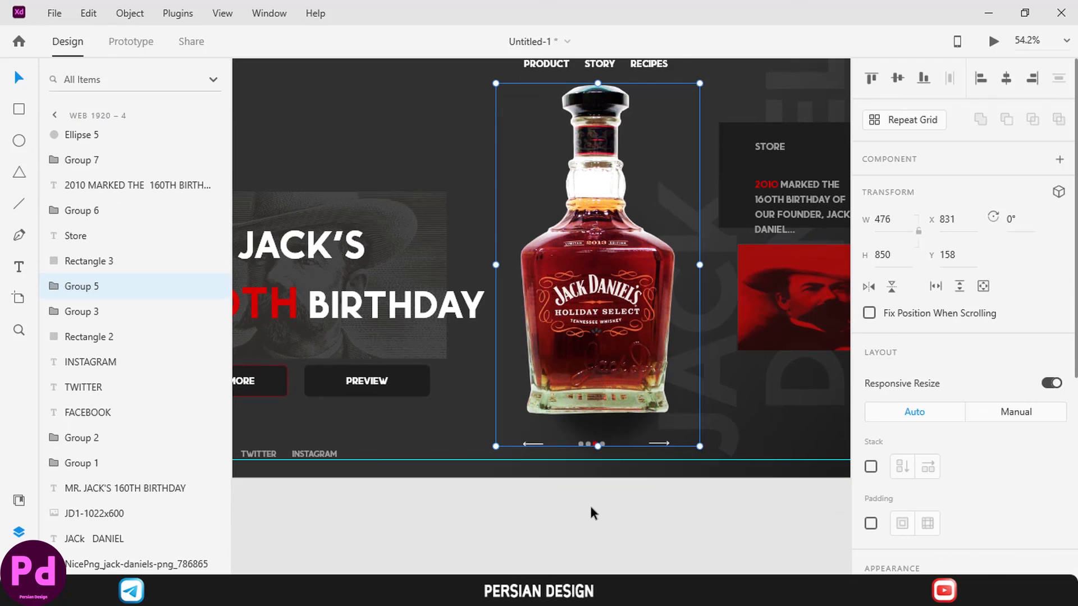
pyautogui.click(54, 287)
pyautogui.click(85, 337)
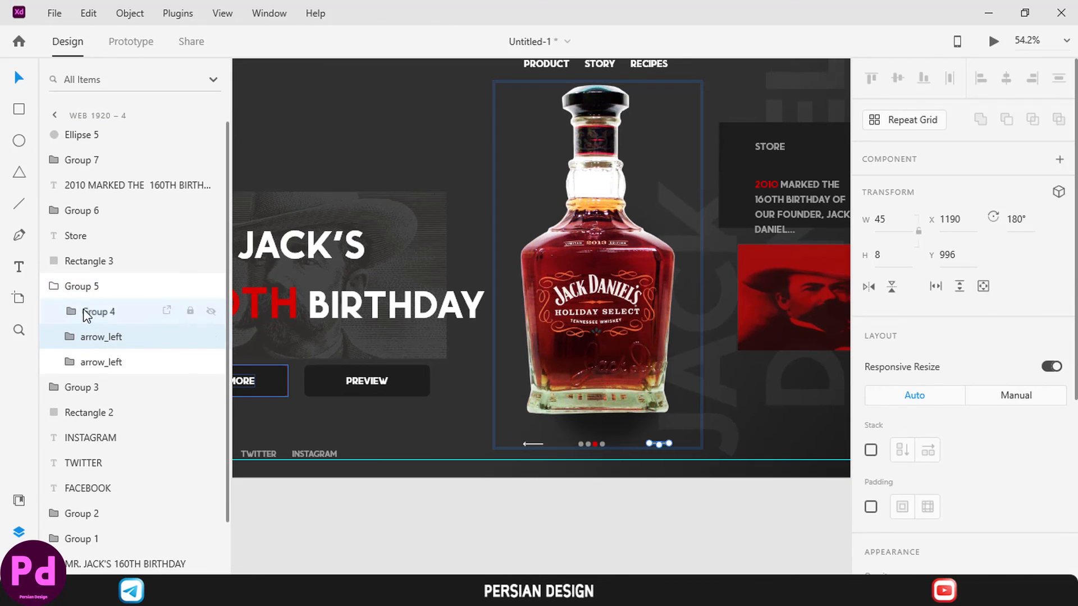
pyautogui.click(85, 312)
pyautogui.click(64, 312)
pyautogui.moveTo(98, 337); pyautogui.dragTo(100, 308)
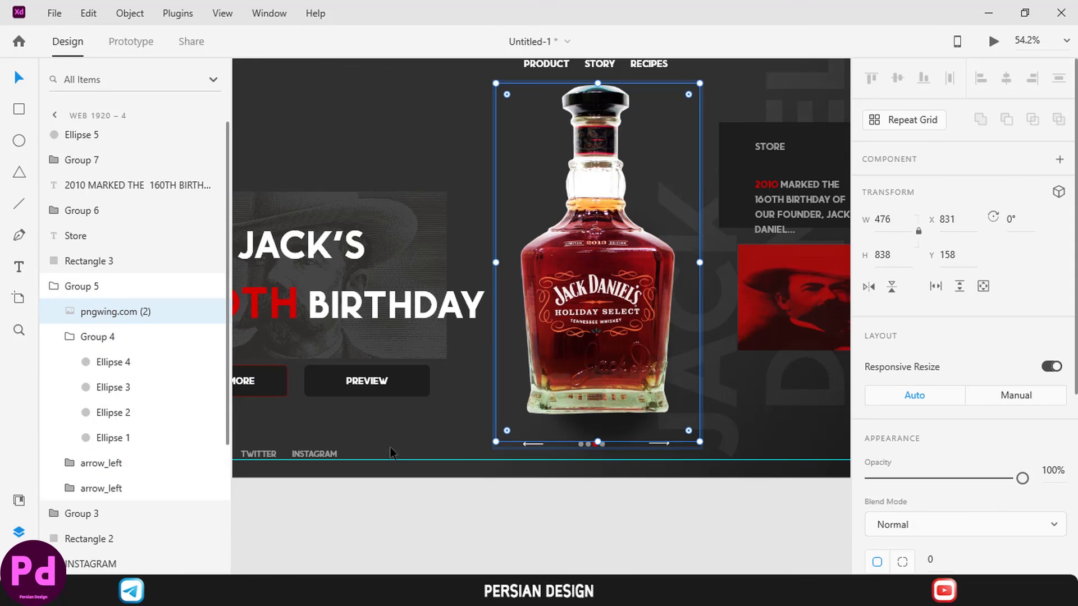
pyautogui.press('Delete')
# Move the red slider dot to the fourth slot in Web 1920 – 4 and shift the displaced grey dot into the third slot.
pyautogui.scroll(5, 577, 432)
pyautogui.scroll(-3, 646, 442)
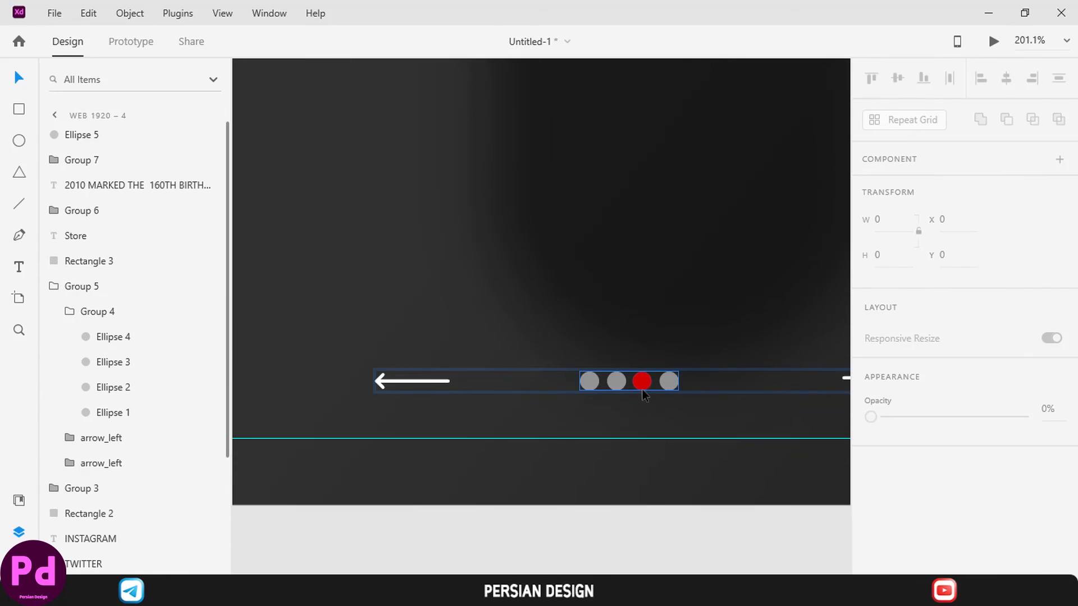
pyautogui.click(643, 384)
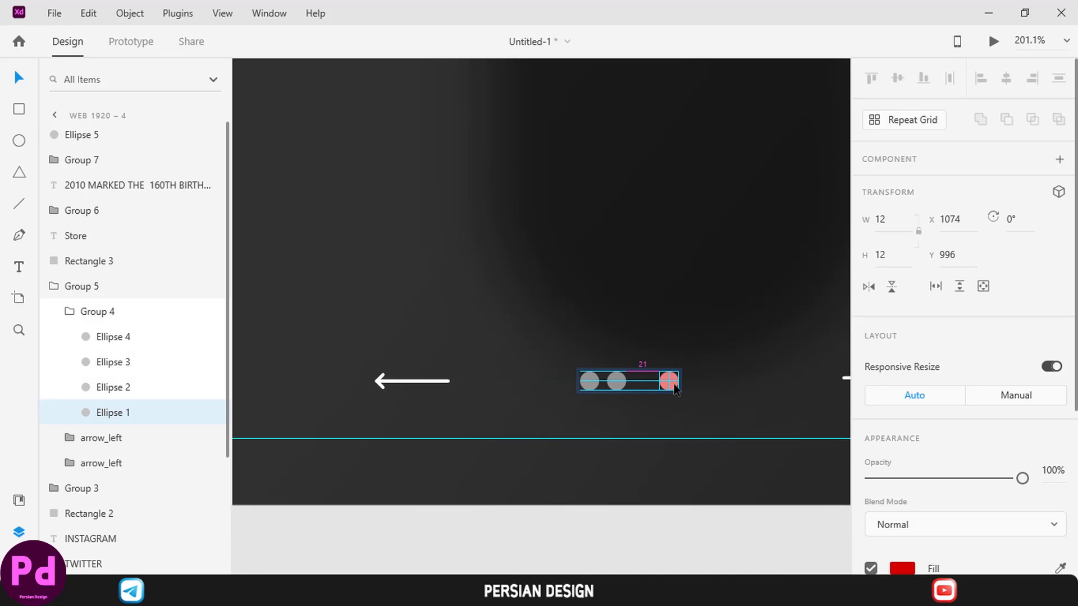
pyautogui.click(123, 339)
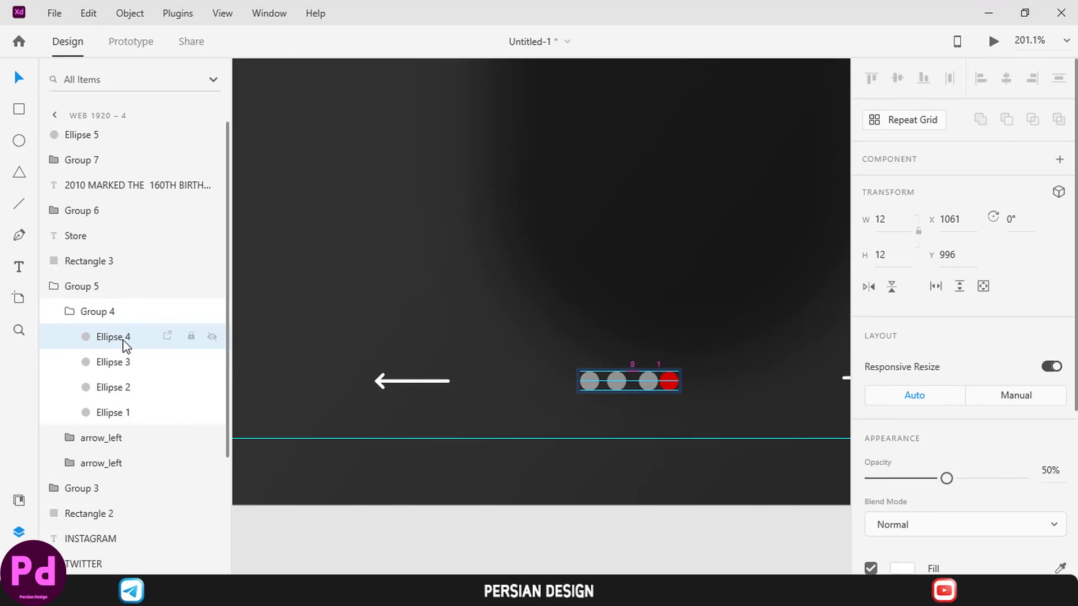
pyautogui.keyDown('shift'); pyautogui.click(108, 413); pyautogui.keyUp('shift')
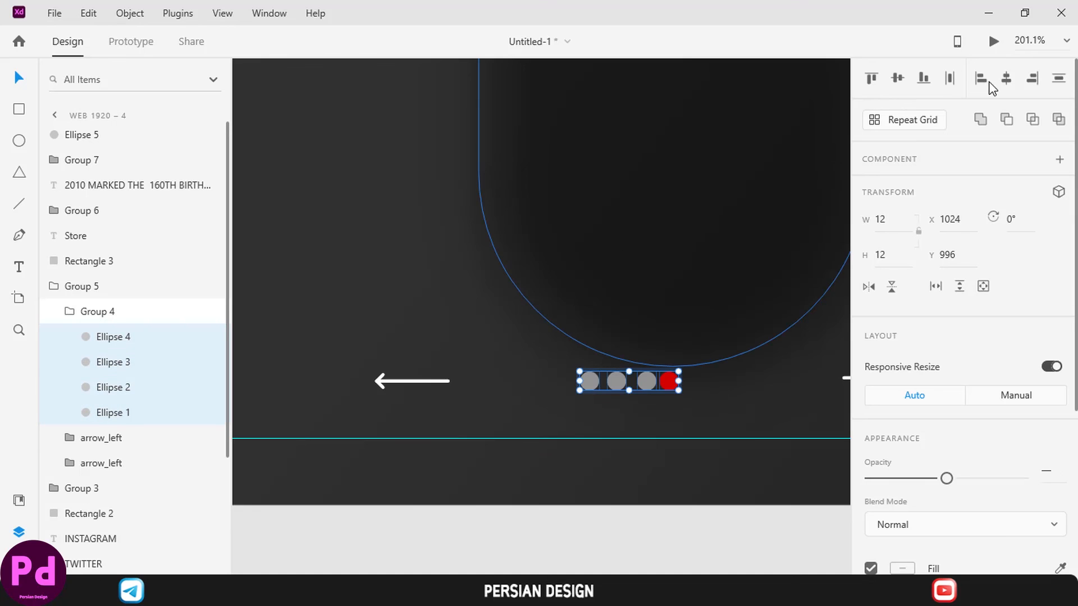
pyautogui.click(1006, 78)
pyautogui.hotkey('ctrl', 'z')
# Import the pngwing.com black-label Old No. 7 bottle image into Web 1920 – 4.
pyautogui.scroll(-5, 620, 255)
pyautogui.scroll(-1, 610, 255)
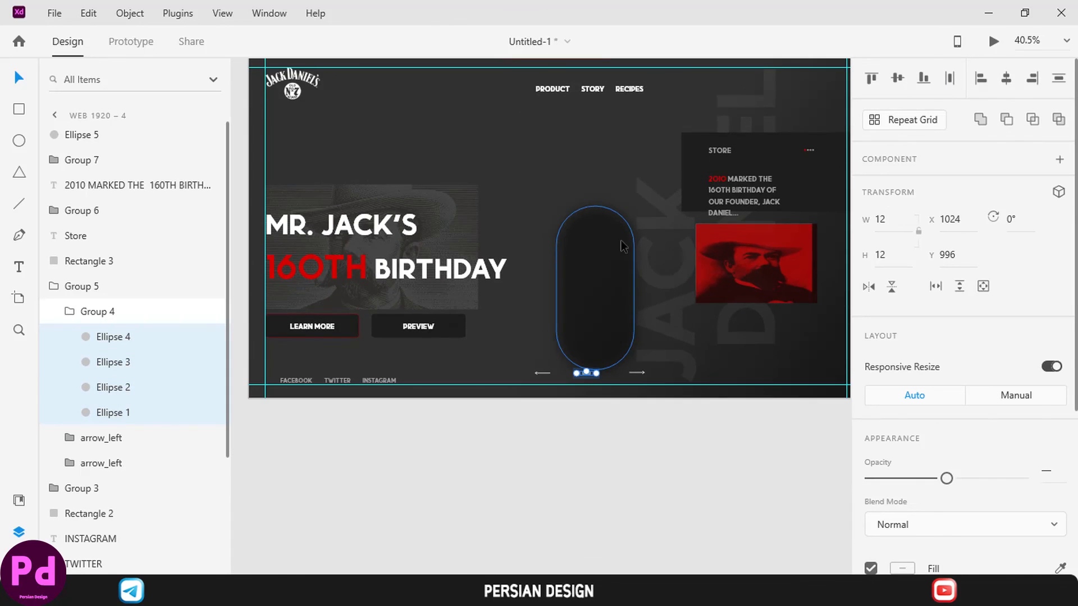
pyautogui.click(54, 13)
pyautogui.click(76, 333)
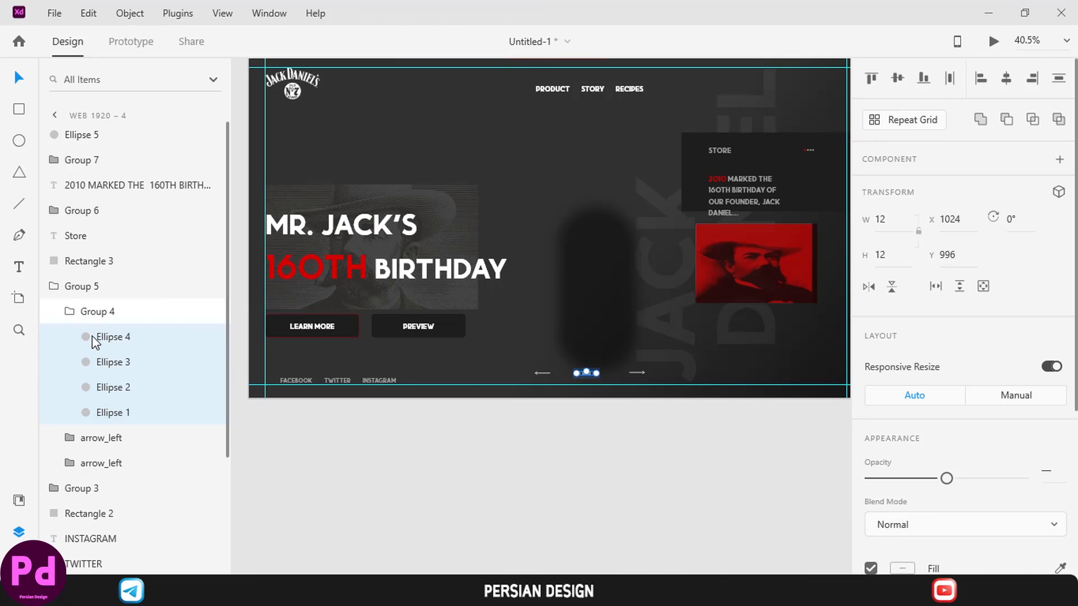
pyautogui.scroll(-3, 342, 234)
pyautogui.doubleClick(466, 143)
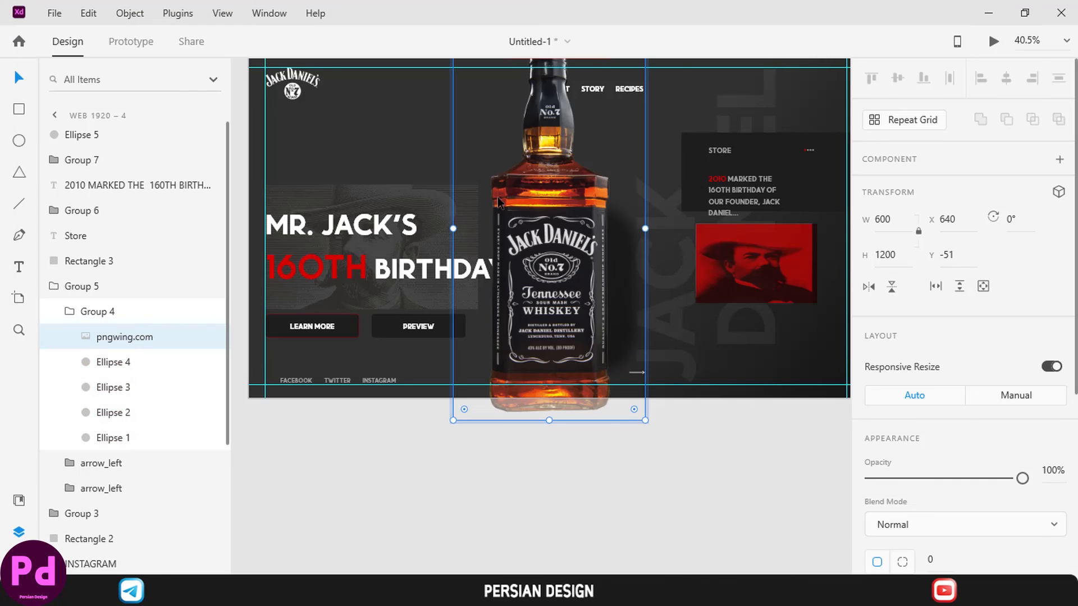
# Scale down the Old No. 7 bottle proportionally and position it over the shadow above the slider dots in Web 1920 – 4.
pyautogui.moveTo(549, 420); pyautogui.dragTo(549, 325)
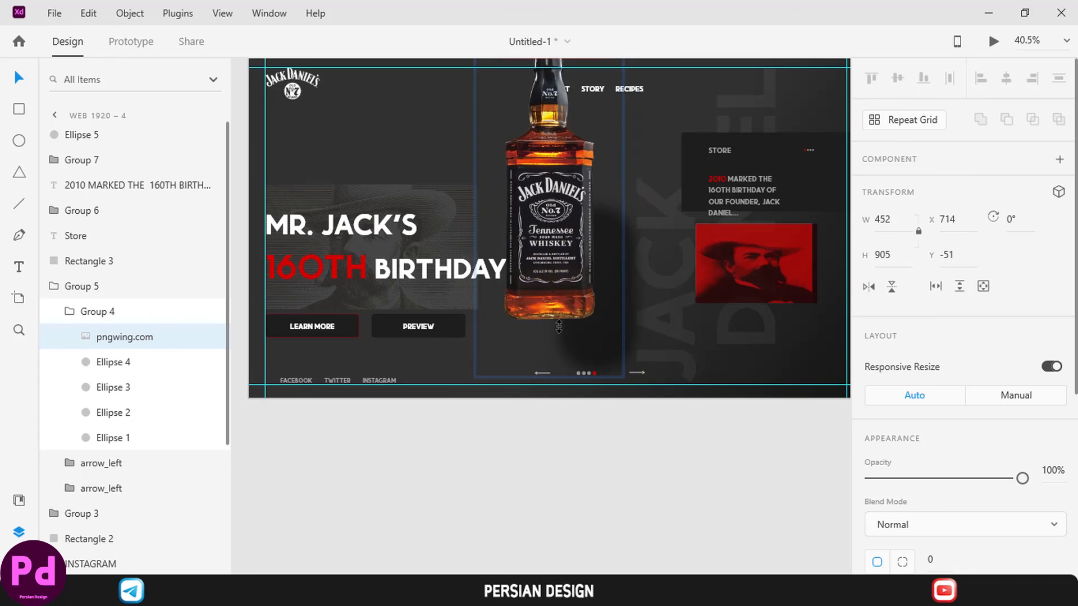
pyautogui.moveTo(542, 242); pyautogui.dragTo(575, 292)
pyautogui.moveTo(585, 375); pyautogui.dragTo(585, 337)
pyautogui.moveTo(581, 284)
pyautogui.mouseDown()
pyautogui.moveTo(581, 311)
pyautogui.moveTo(584, 299)
pyautogui.mouseUp()
pyautogui.click(606, 479)
pyautogui.hotkey('ctrl', '0')
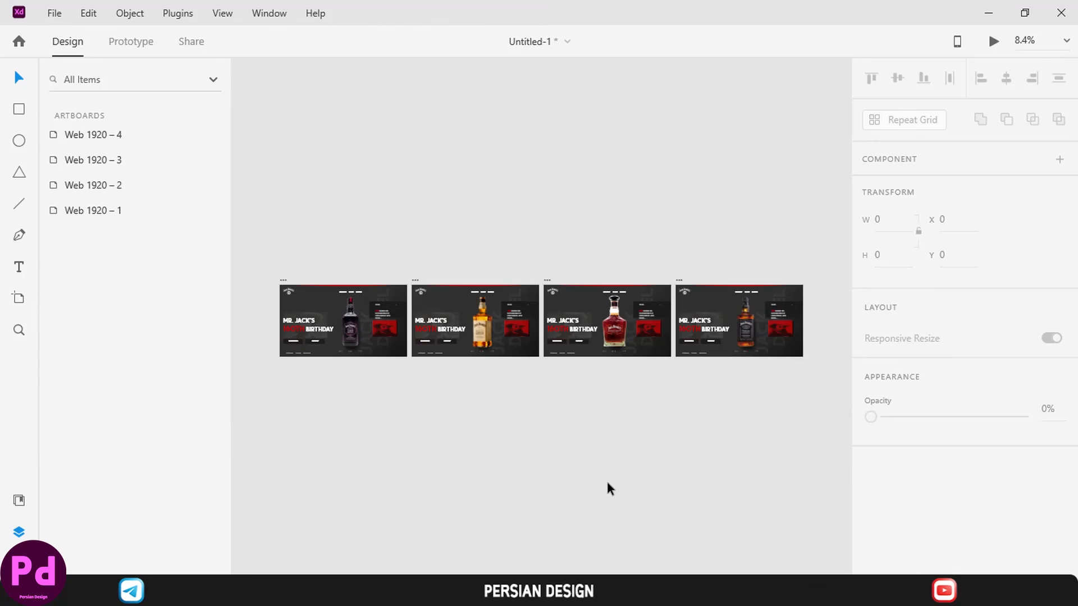
# Prototype a Tap interaction from the right-pointing arrow in Web 1920 – 1 to Web 1920 – 2, with Auto-Animate as the action type.
pyautogui.click(353, 351)
pyautogui.scroll(5, 353, 352)
pyautogui.scroll(5, 386, 347)
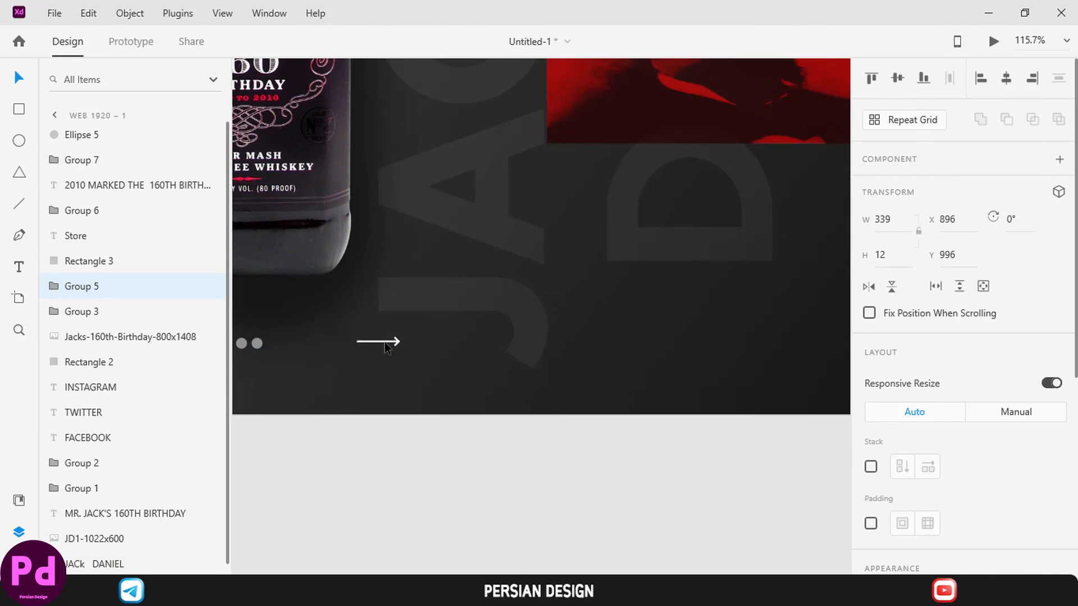
pyautogui.doubleClick(384, 343)
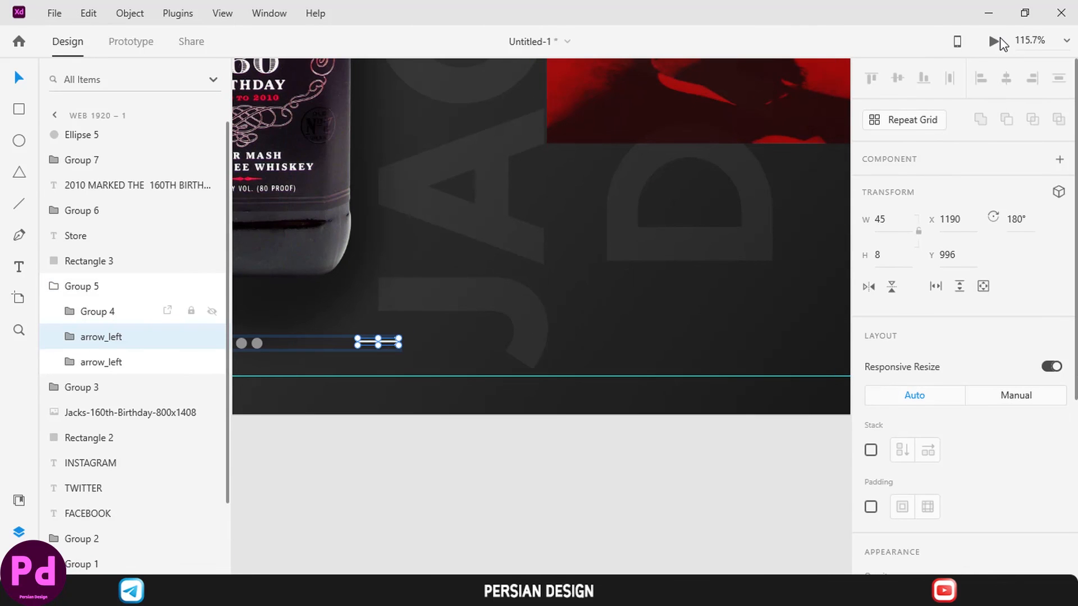
pyautogui.click(141, 50)
pyautogui.scroll(-3, 513, 164)
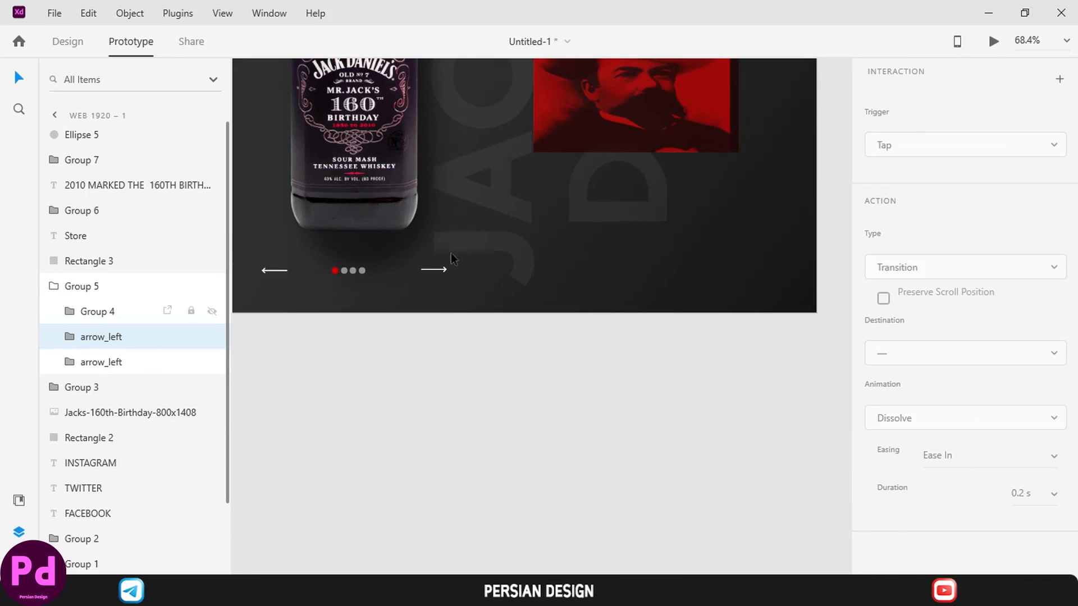
pyautogui.scroll(-2, 689, 262)
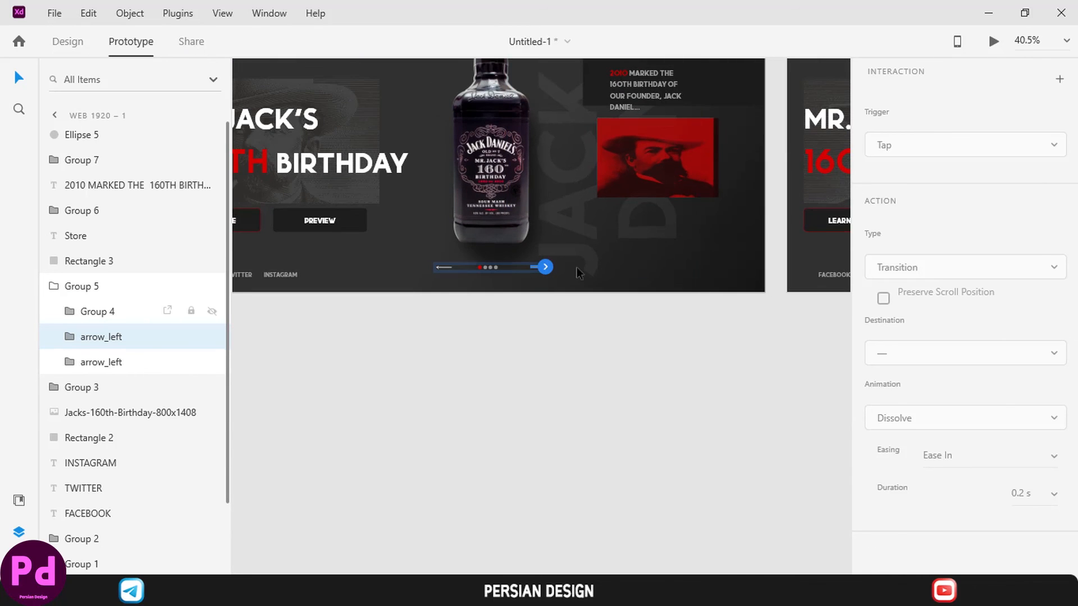
pyautogui.moveTo(544, 265); pyautogui.dragTo(767, 237)
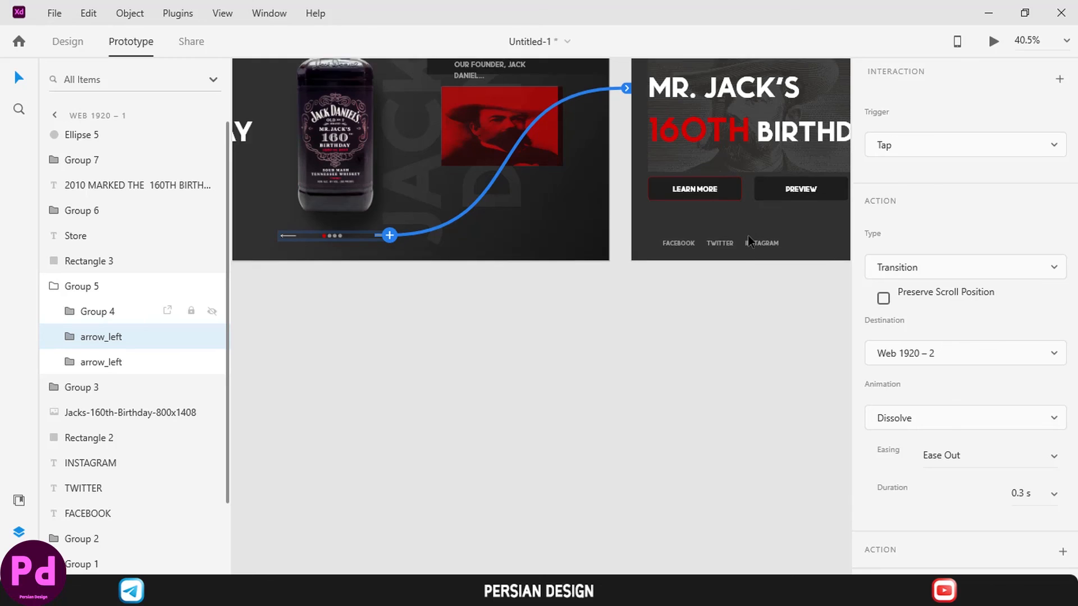
pyautogui.hscroll(5, 746, 234)
pyautogui.hscroll(2, 745, 234)
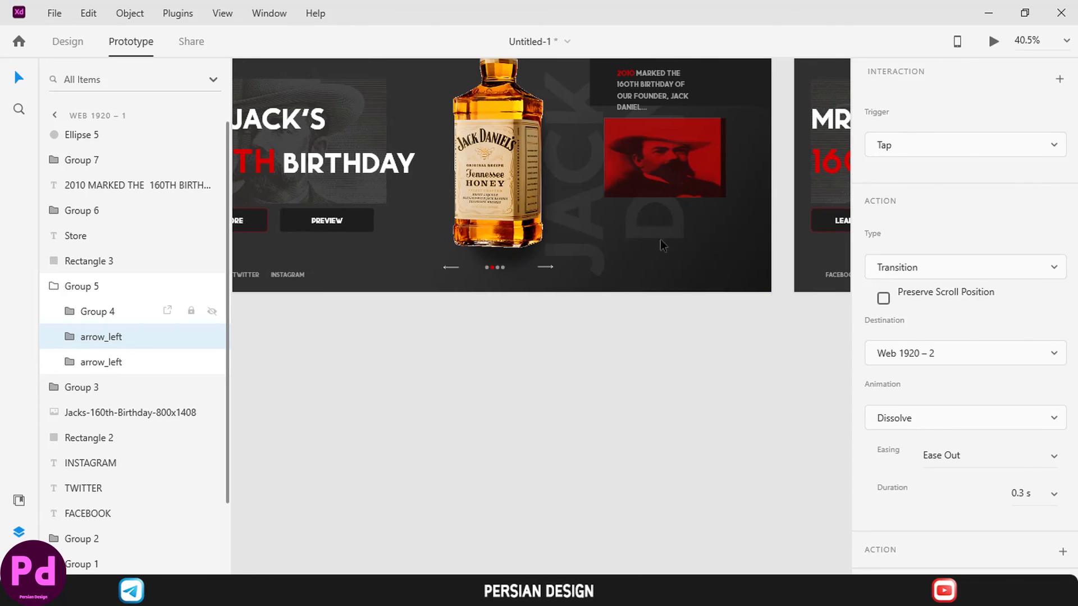
pyautogui.click(1051, 269)
pyautogui.click(1006, 271)
# Link the right-pointing slider arrow in Web 1920 – 2 to Web 1920 – 3 with Tap and Auto-Animate.
pyautogui.scroll(5, 548, 276)
pyautogui.click(553, 253)
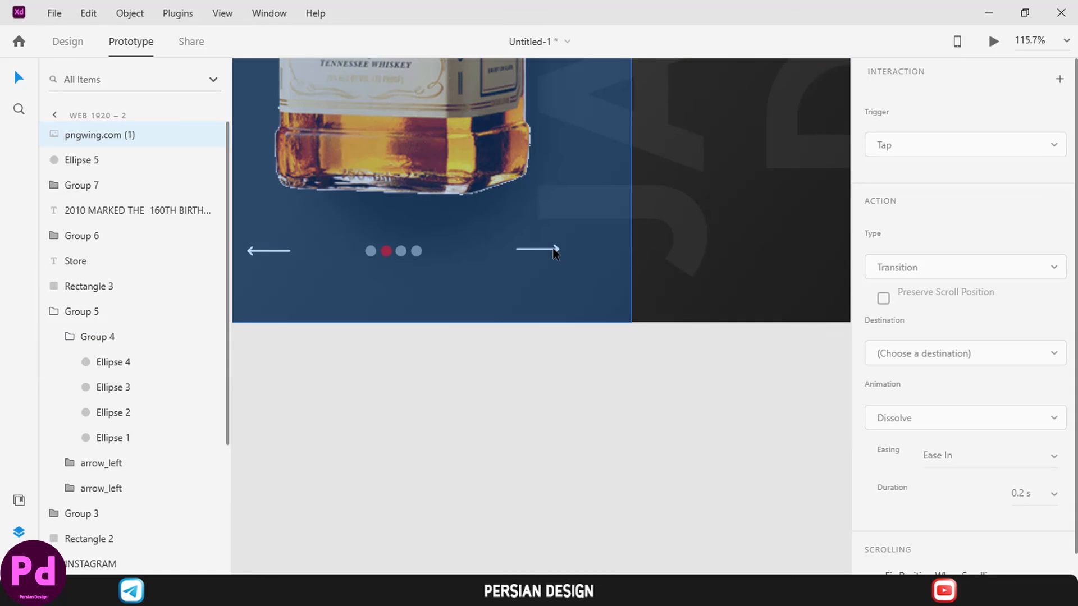
pyautogui.click(99, 338)
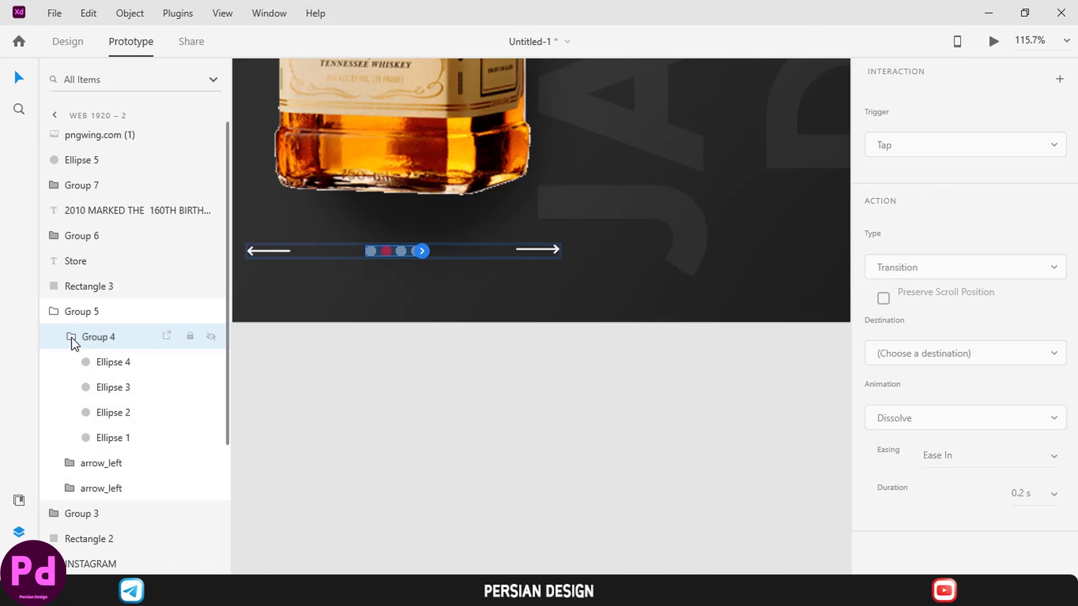
pyautogui.click(71, 337)
pyautogui.click(71, 362)
pyautogui.scroll(-5, 632, 283)
pyautogui.scroll(-3, 635, 283)
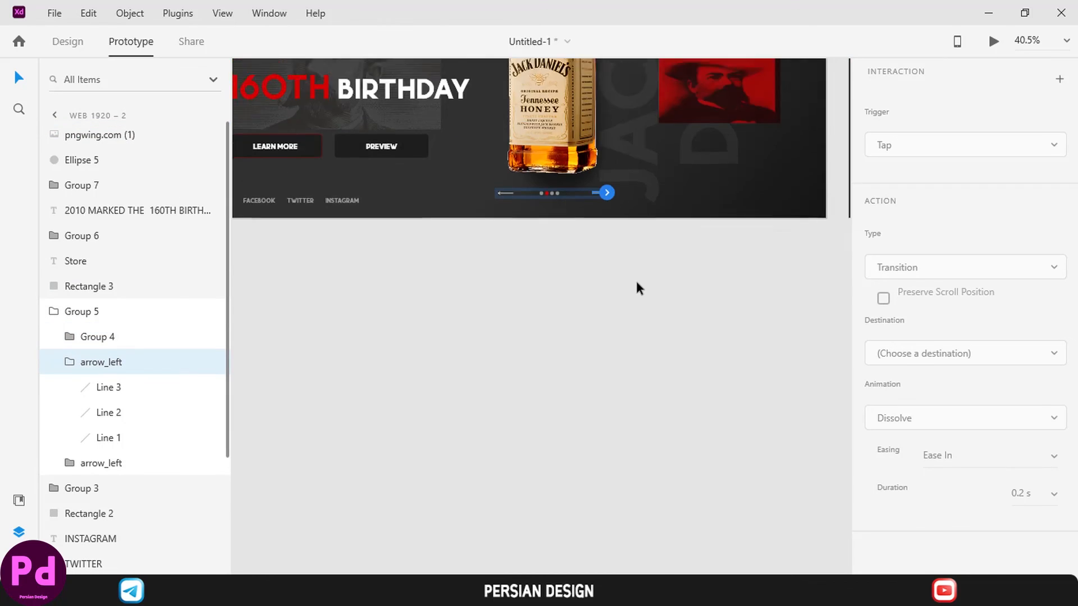
pyautogui.scroll(3, 635, 284)
pyautogui.hscroll(8, 636, 282)
pyautogui.moveTo(334, 275); pyautogui.dragTo(740, 247)
# Link the right-pointing slider arrow in Web 1920 – 3 to Web 1920 – 4 with Tap and Auto-Animate.
pyautogui.scroll(2, 741, 247)
pyautogui.hscroll(10, 741, 250)
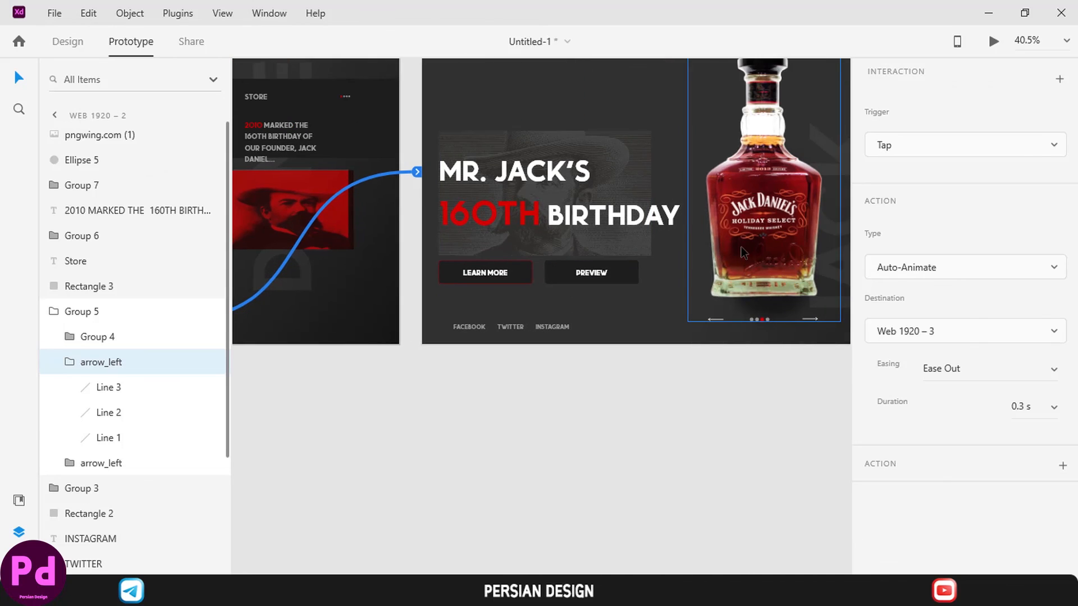
pyautogui.scroll(5, 502, 332)
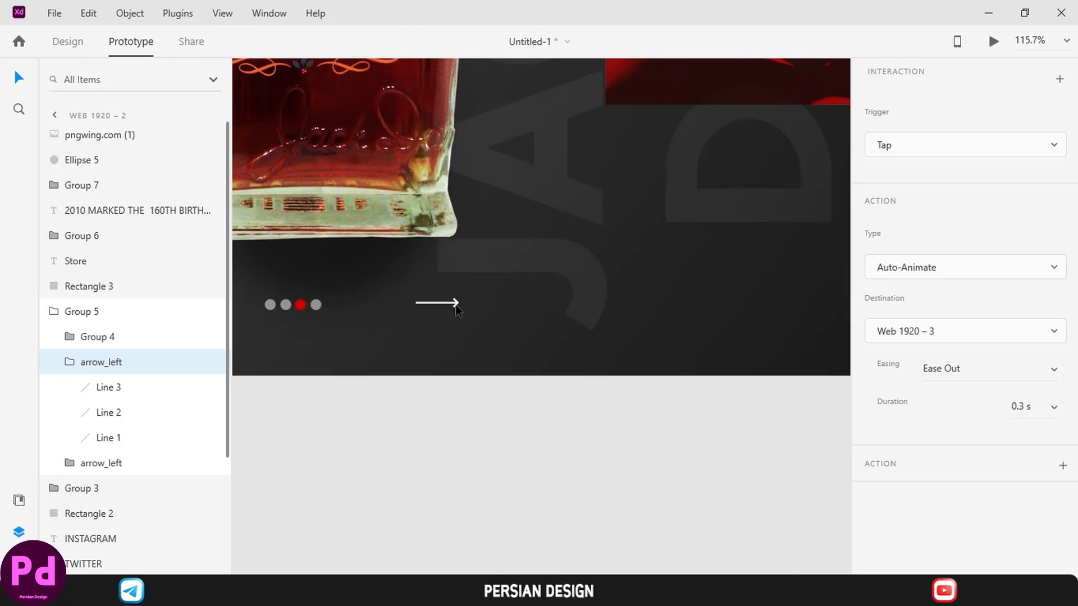
pyautogui.click(453, 303)
pyautogui.click(70, 312)
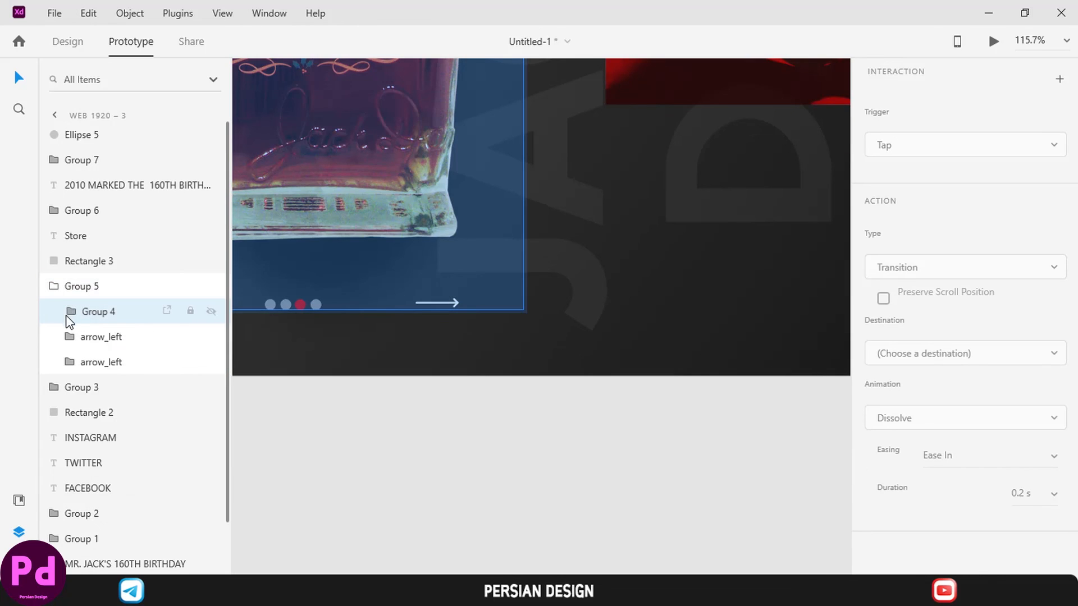
pyautogui.scroll(-5, 627, 306)
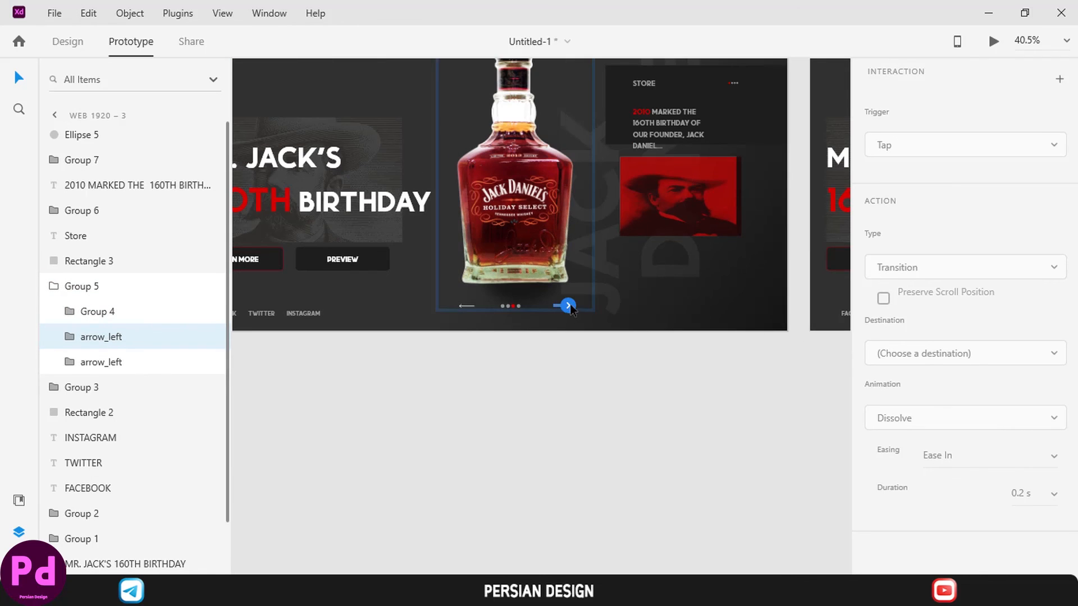
pyautogui.hscroll(3, 596, 302)
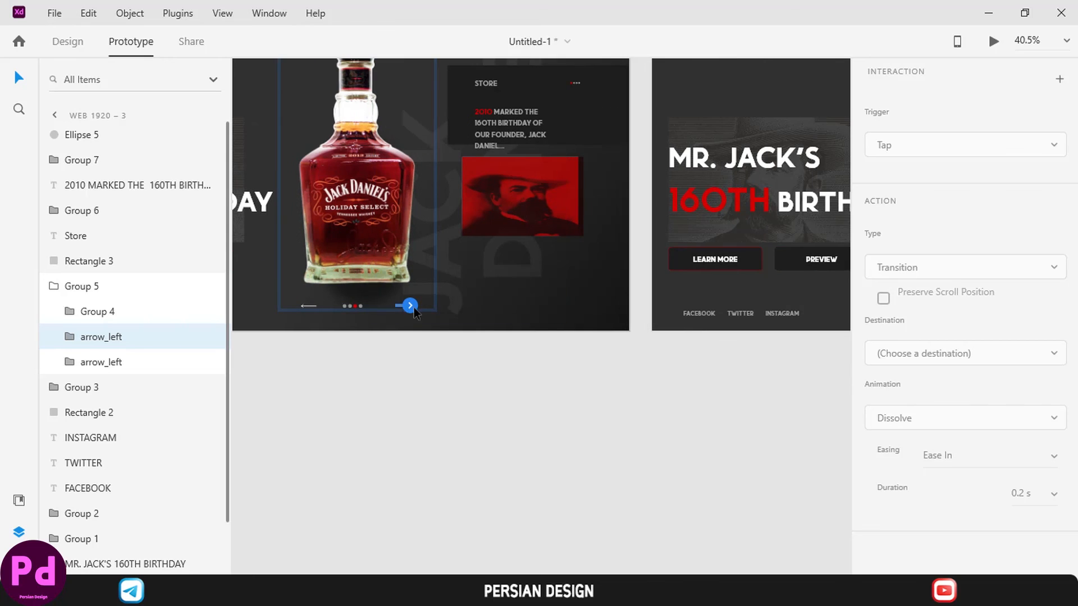
pyautogui.moveTo(410, 305); pyautogui.dragTo(734, 294)
# Link the right-pointing slider arrow in Web 1920 – 4 back to Web 1920 – 1 with Tap and Auto-Animate.
pyautogui.hscroll(10, 732, 294)
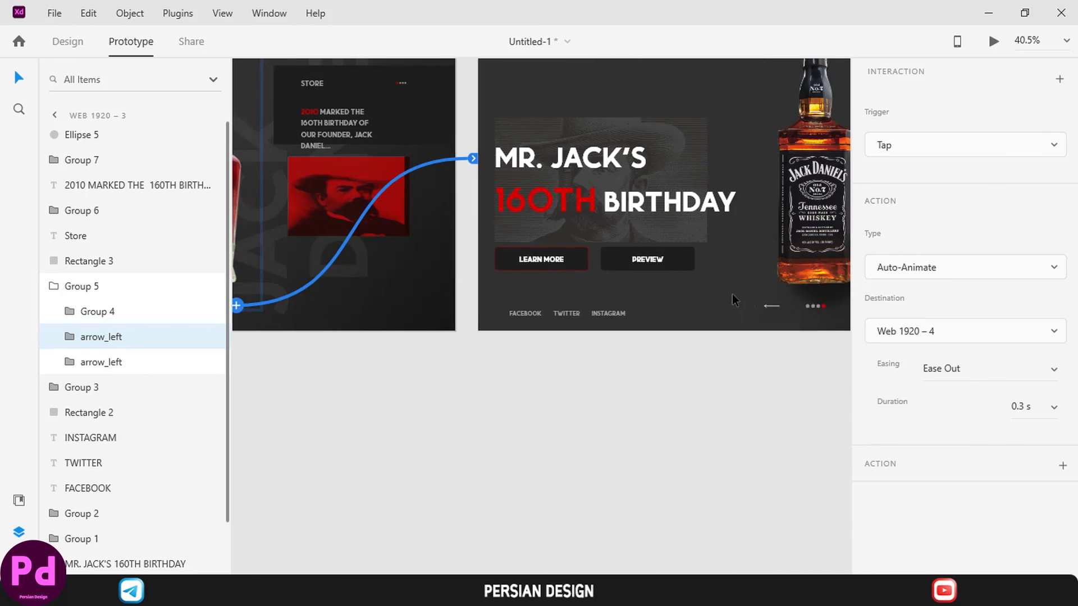
pyautogui.scroll(7, 721, 302)
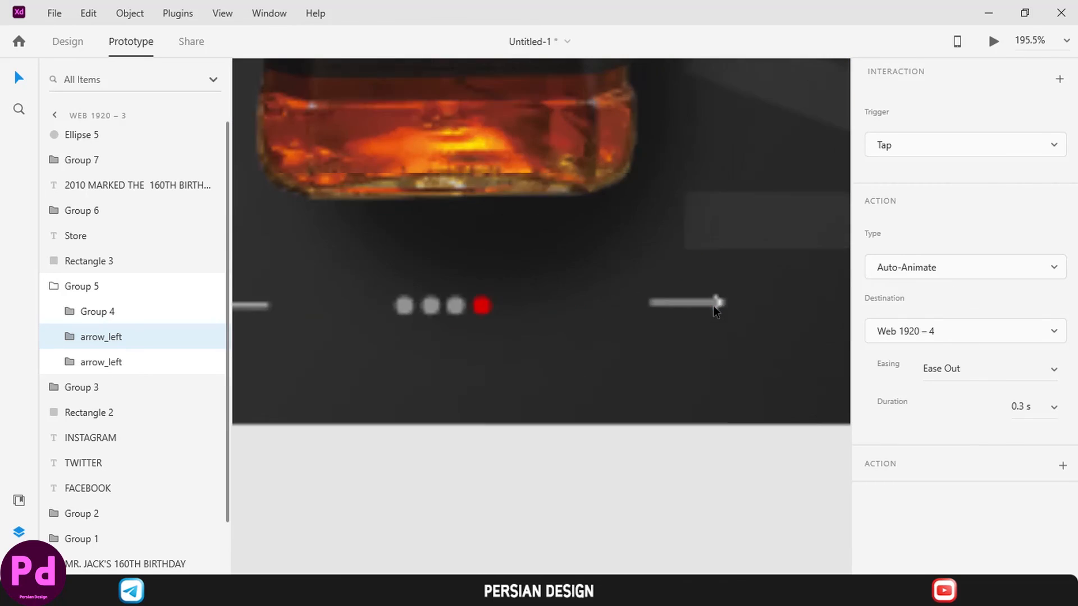
pyautogui.click(656, 304)
pyautogui.click(65, 313)
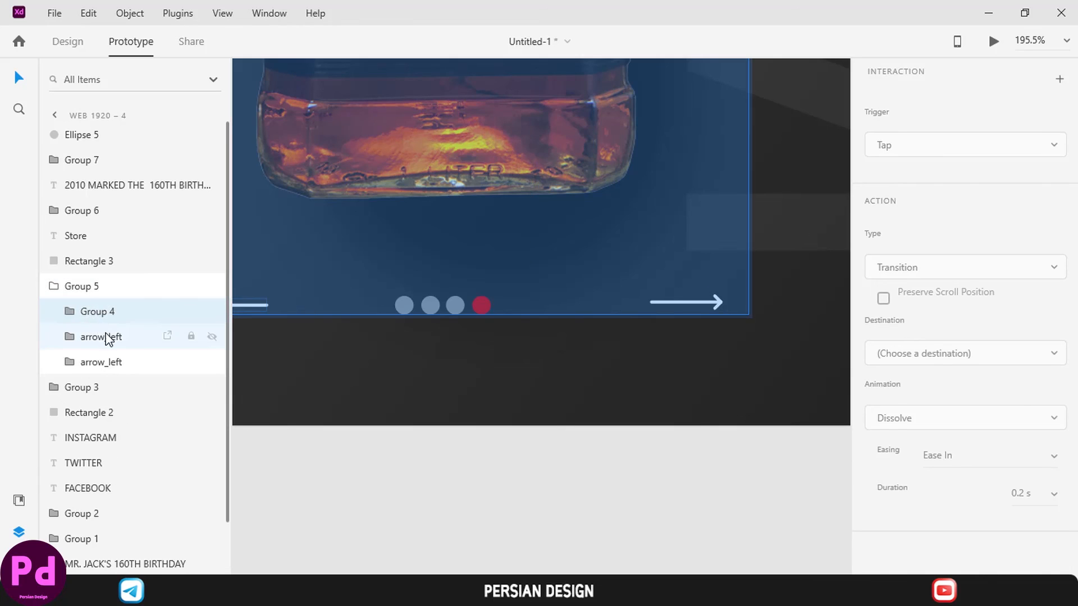
pyautogui.click(108, 337)
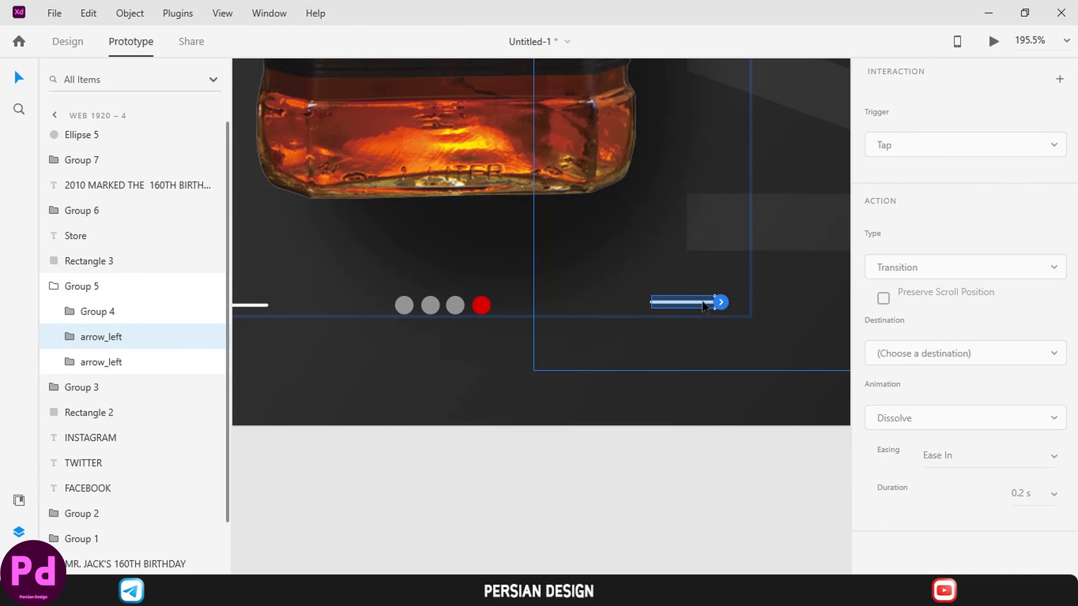
pyautogui.hotkey('ctrl', '0')
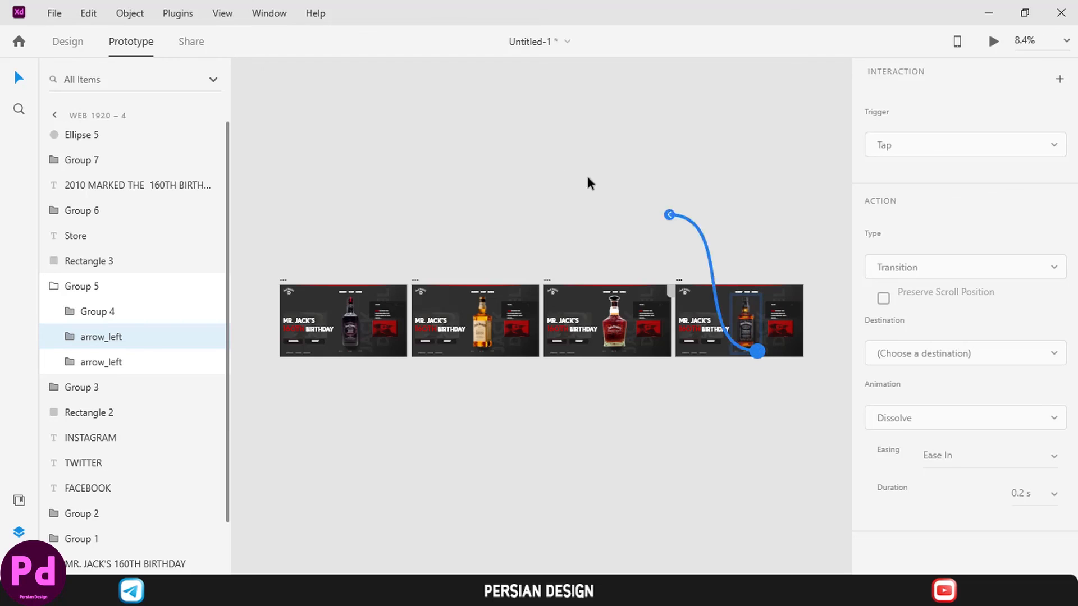
pyautogui.moveTo(590, 183); pyautogui.dragTo(328, 308)
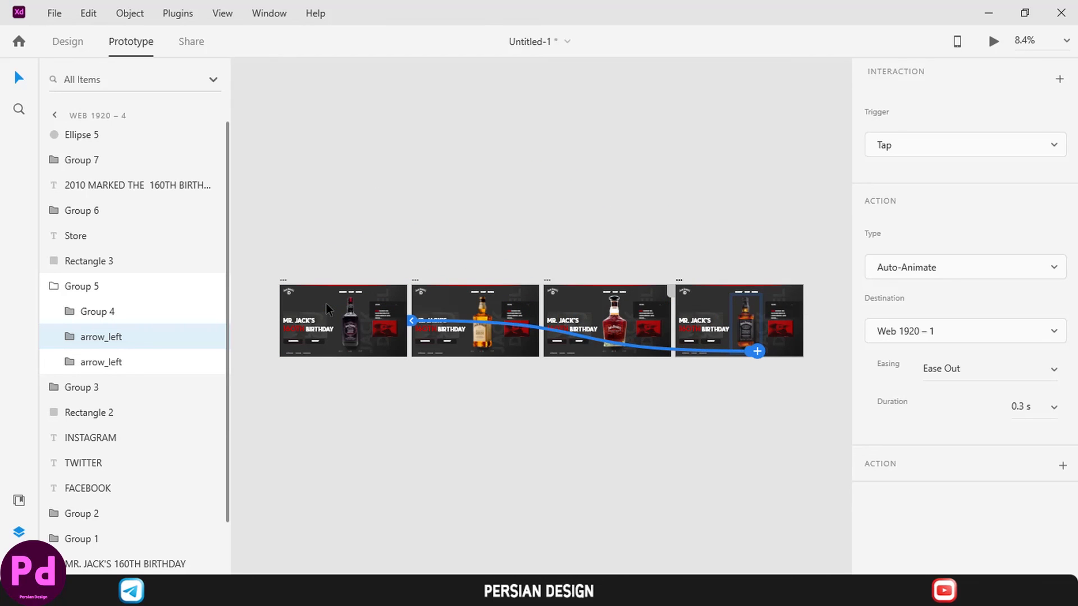
# Link the left-pointing slider arrow in Web 1920 – 1 to Web 1920 – 4 with Tap and Auto-Animate.
pyautogui.scroll(5, 298, 356)
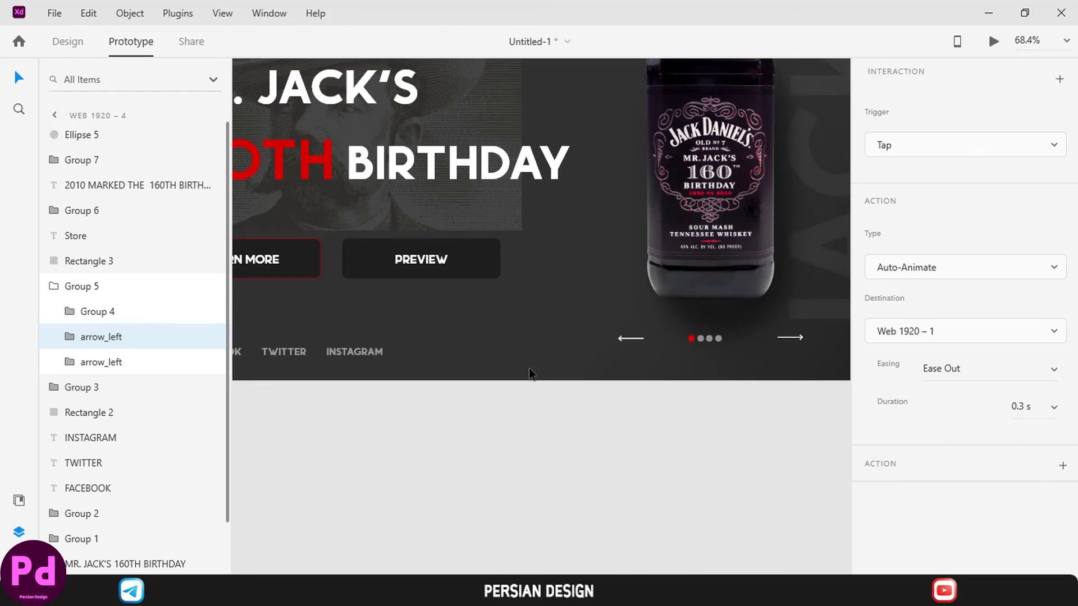
pyautogui.click(625, 336)
pyautogui.doubleClick(626, 336)
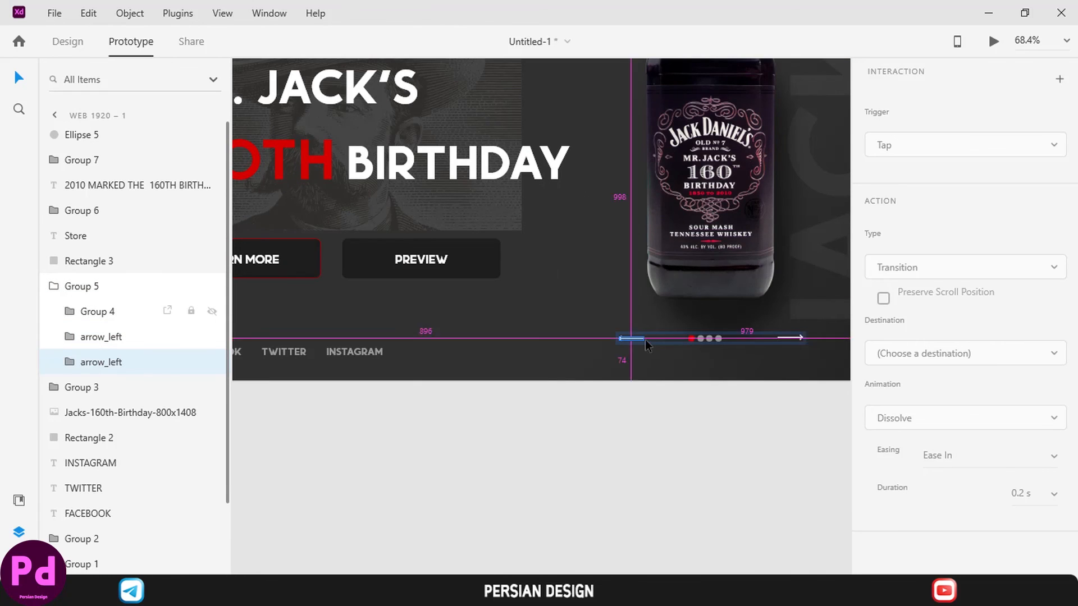
pyautogui.scroll(-3, 645, 339)
pyautogui.scroll(-2, 648, 341)
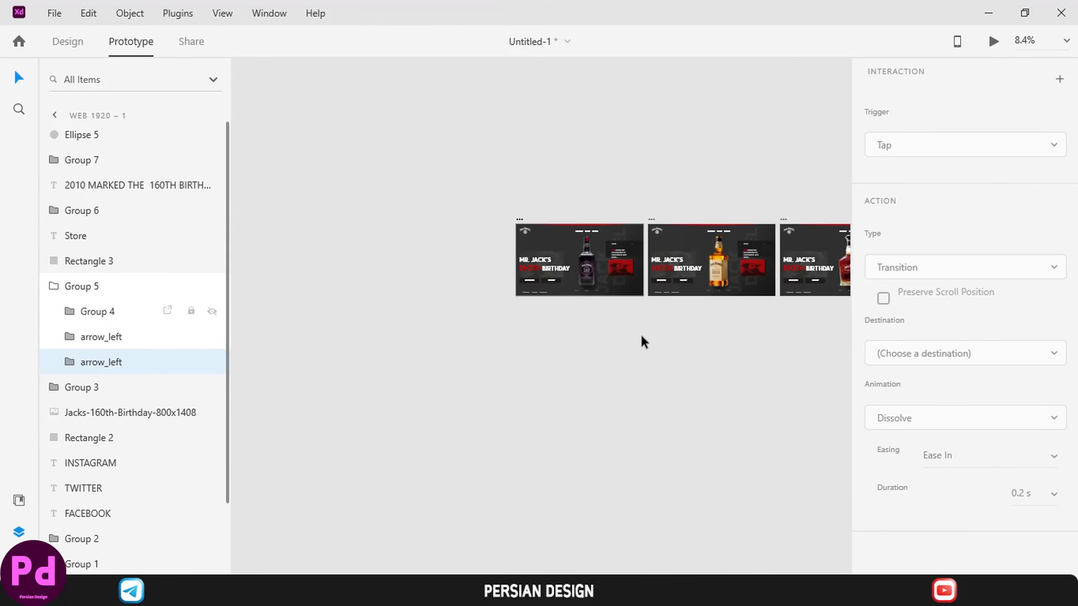
pyautogui.hscroll(5, 640, 336)
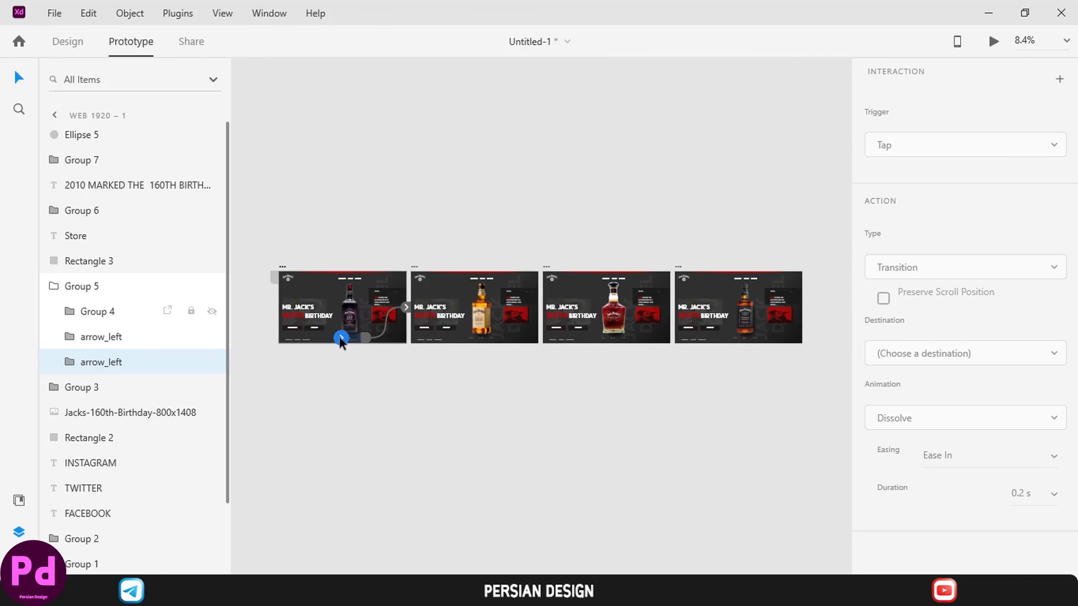
pyautogui.moveTo(340, 338); pyautogui.dragTo(738, 302)
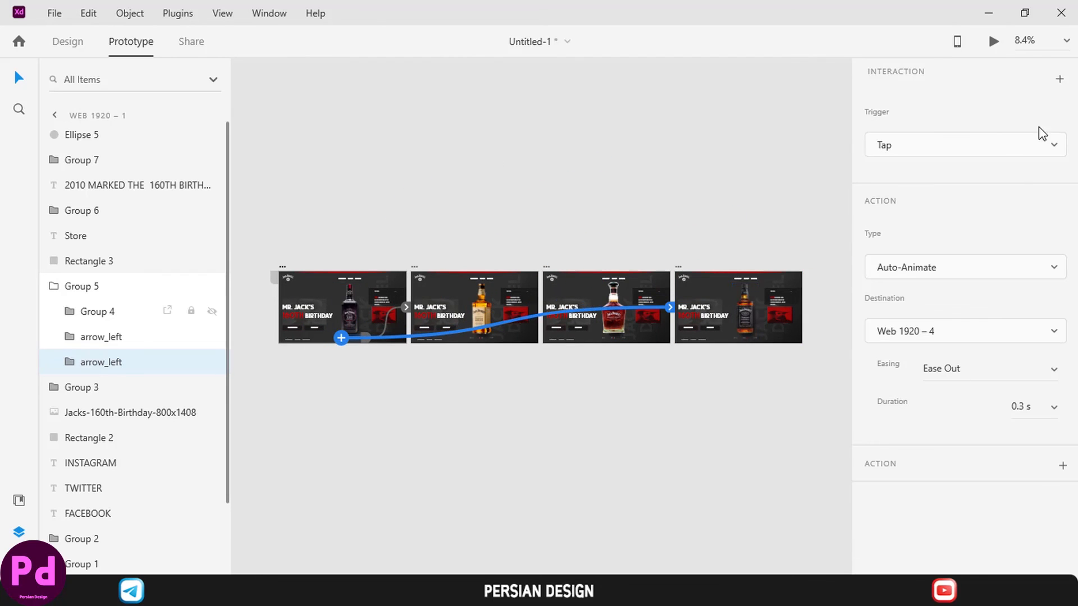
# Preview the prototype, advancing through all four slides with the forward arrow and testing the back arrow on the first slide.
pyautogui.click(372, 241)
pyautogui.click(999, 47)
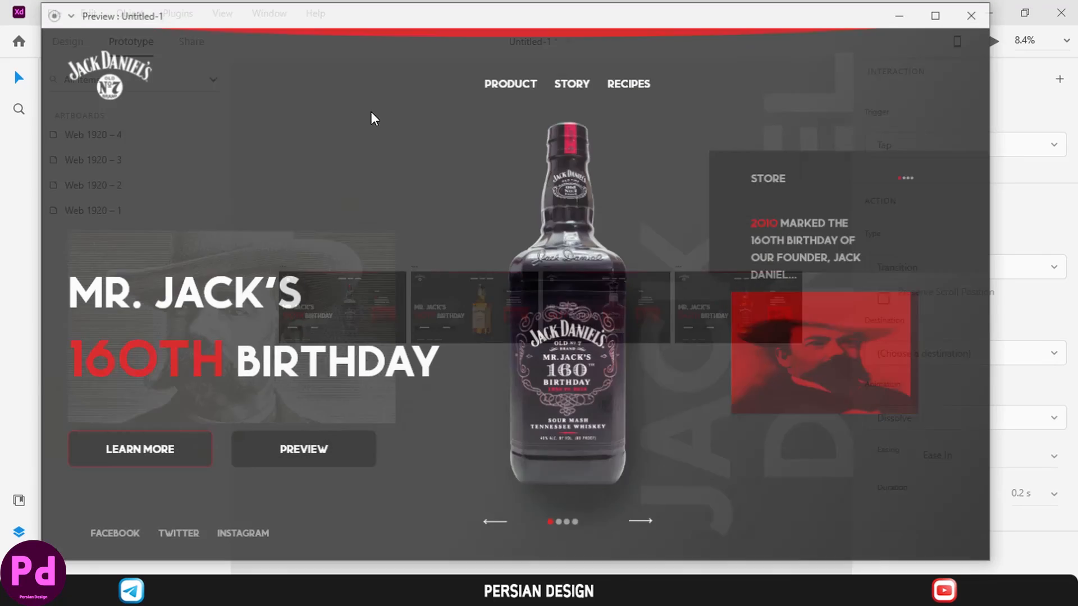
pyautogui.click(652, 527)
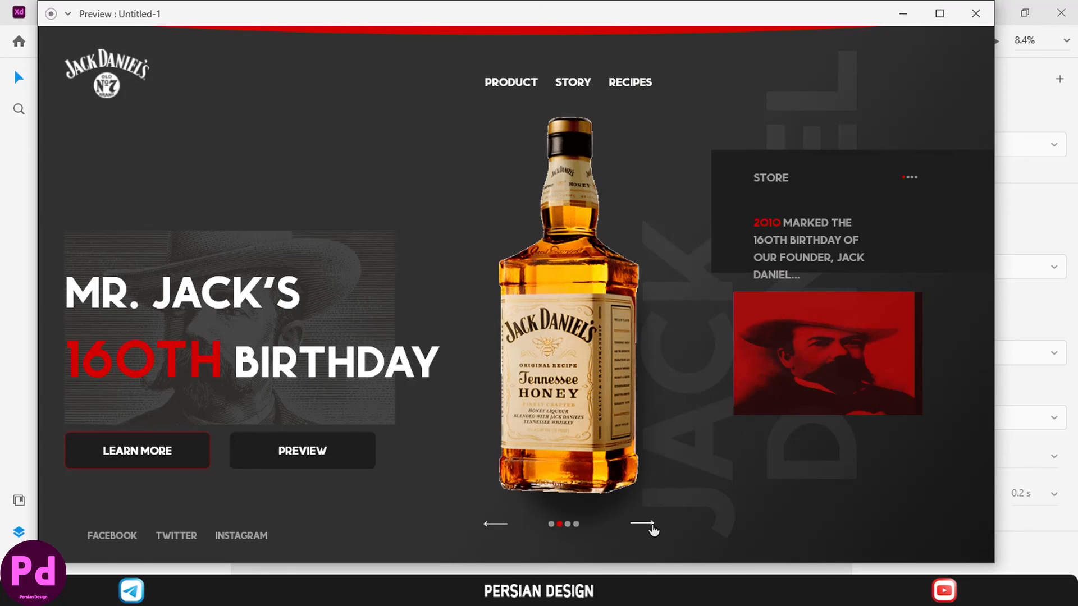
pyautogui.click(651, 527)
pyautogui.click(652, 527)
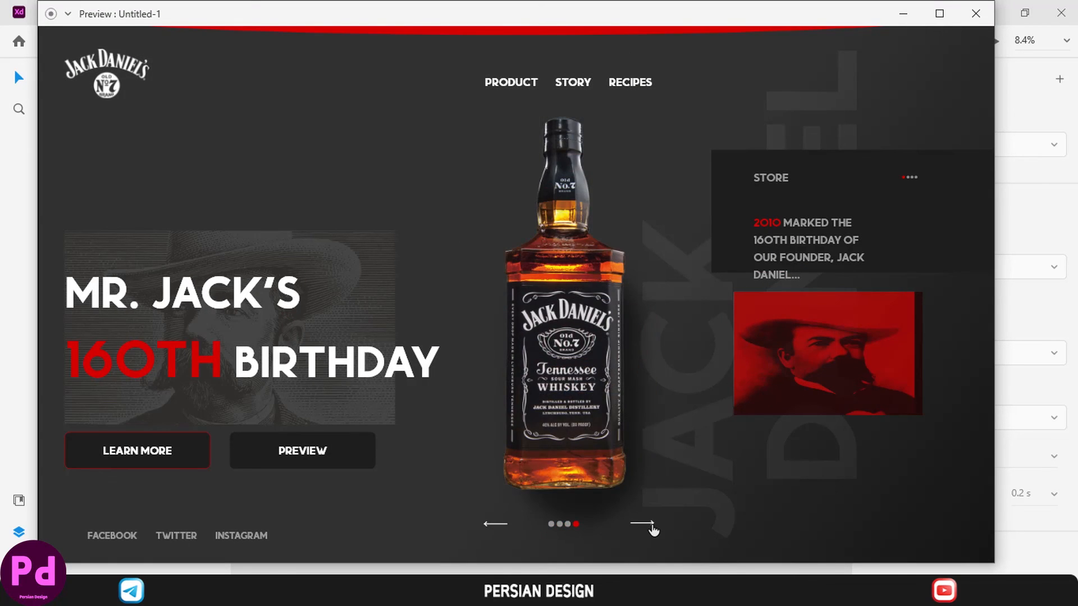
pyautogui.click(651, 526)
pyautogui.click(491, 529)
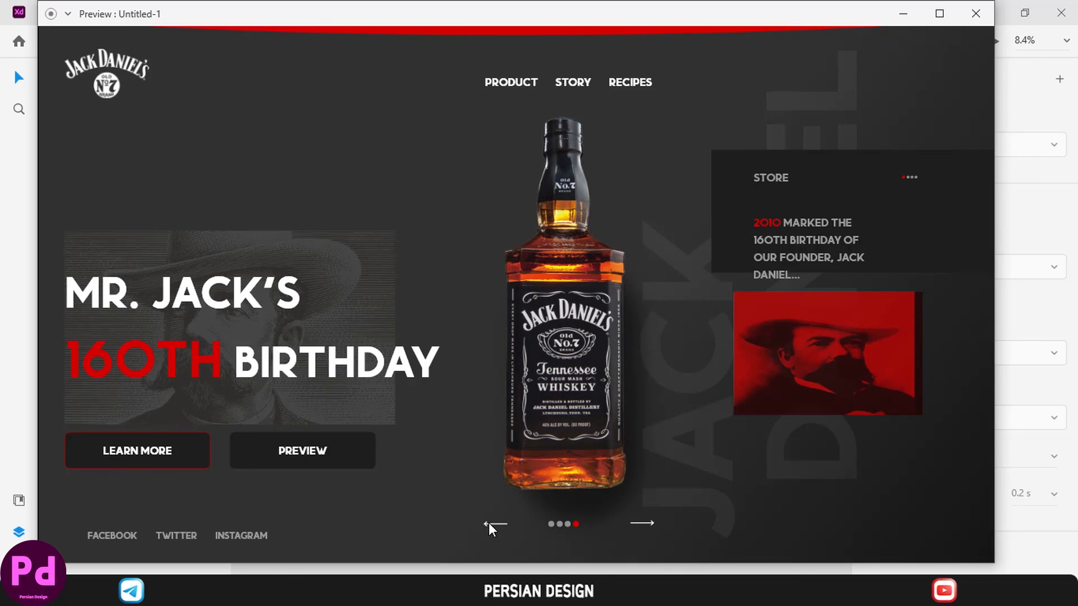